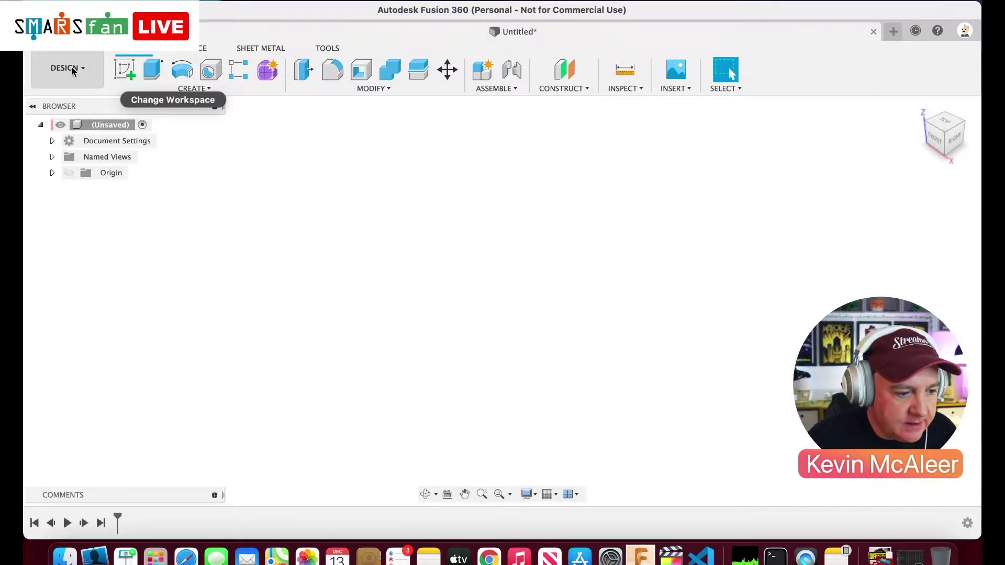
- Save the new design as "Raspberry Pi CAmera Module Holder" in the SMARS Community Edition 2020 project
{"action": "left_click", "coordinate": [40, 32]}
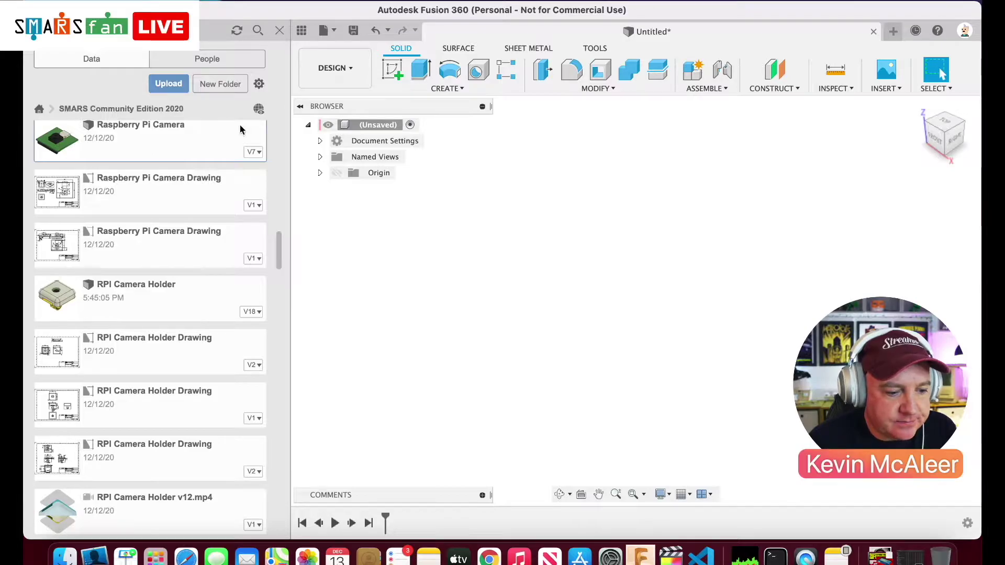
{"action": "left_click", "coordinate": [355, 31]}
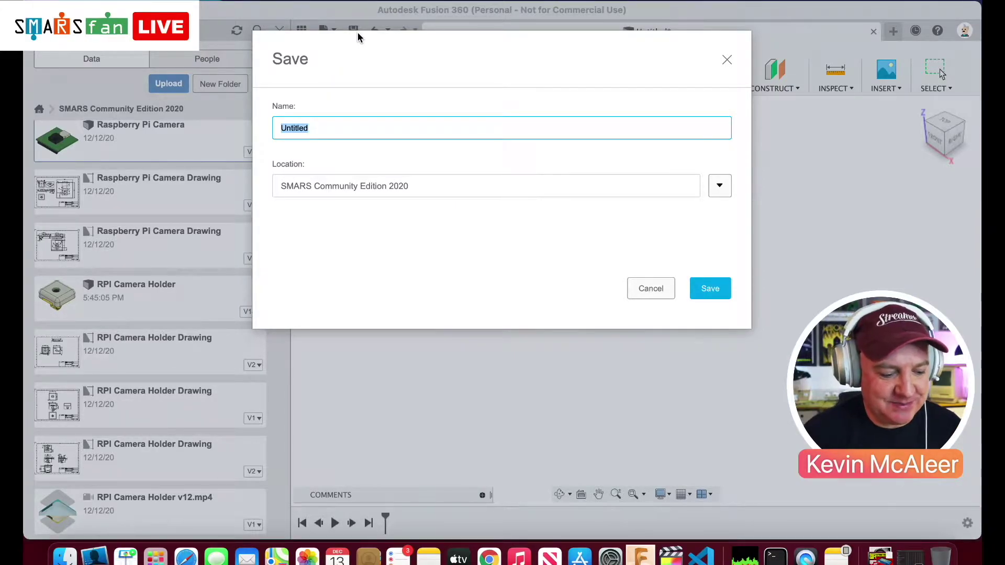
{"action": "type", "text": "Rasp"}
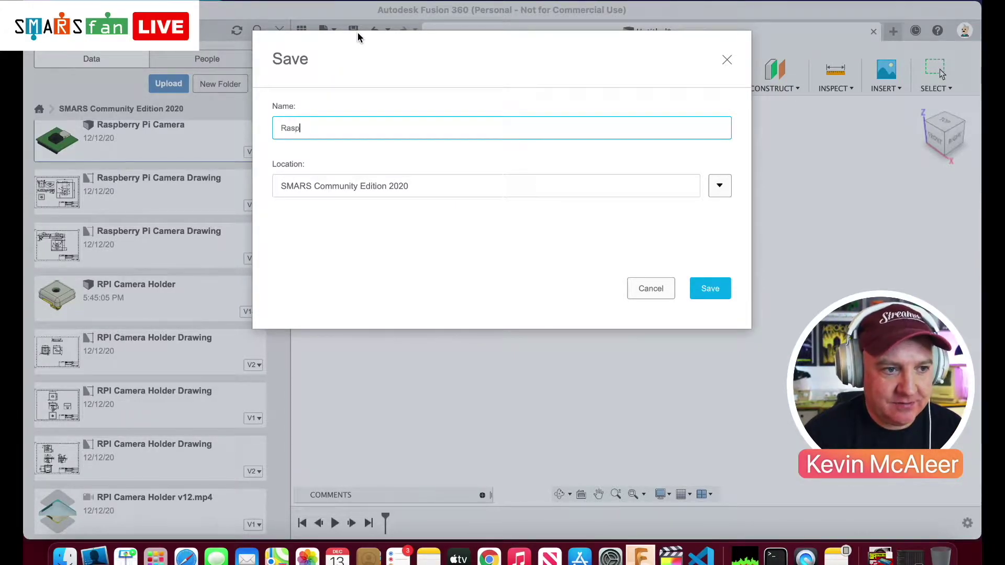
{"action": "type", "text": "berry Pi CAmer"}
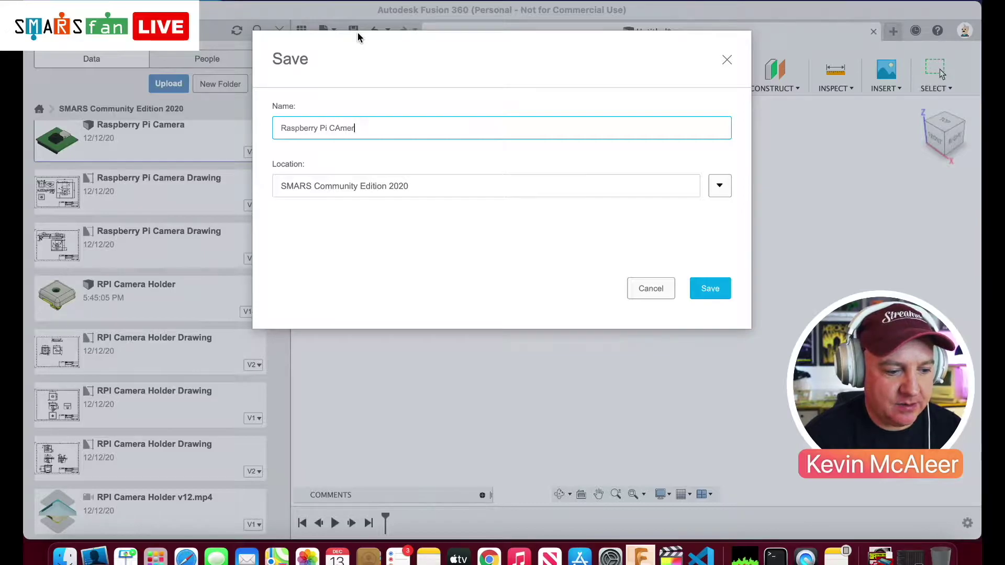
{"action": "type", "text": "a Module Holder"}
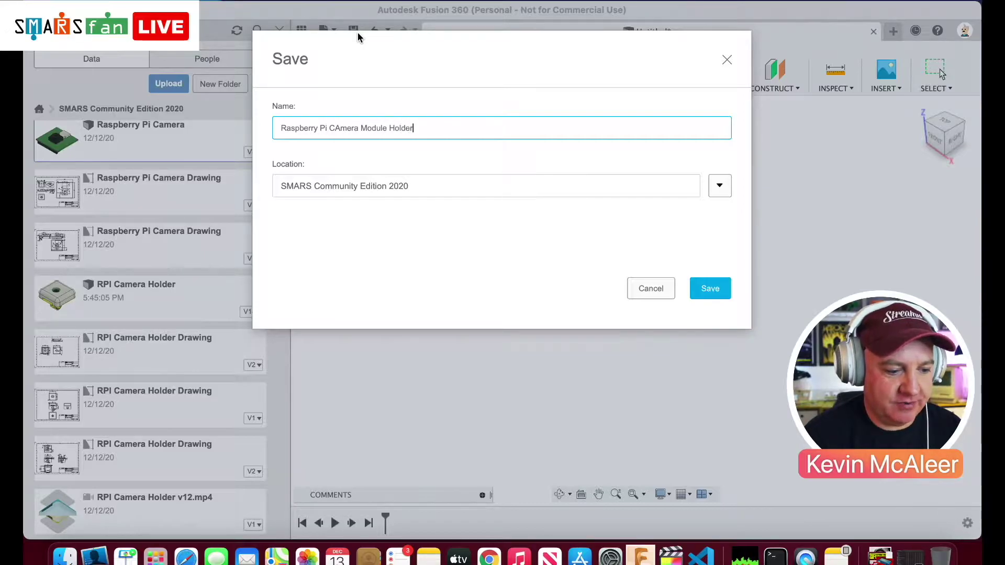
{"action": "key", "text": "Return"}
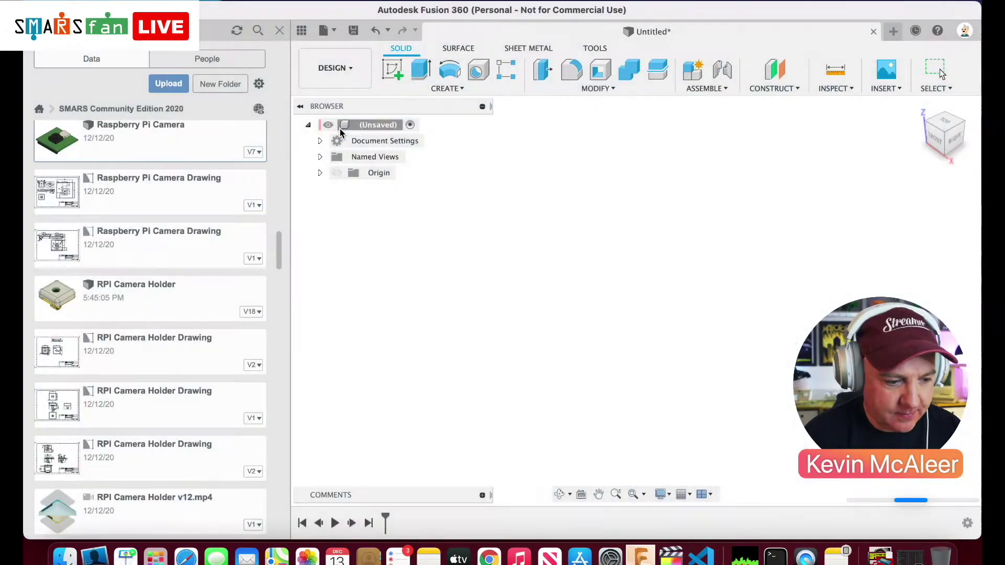
- Insert the Raspberry Pi Camera model into the current design at its default position
{"action": "key", "text": "a"}
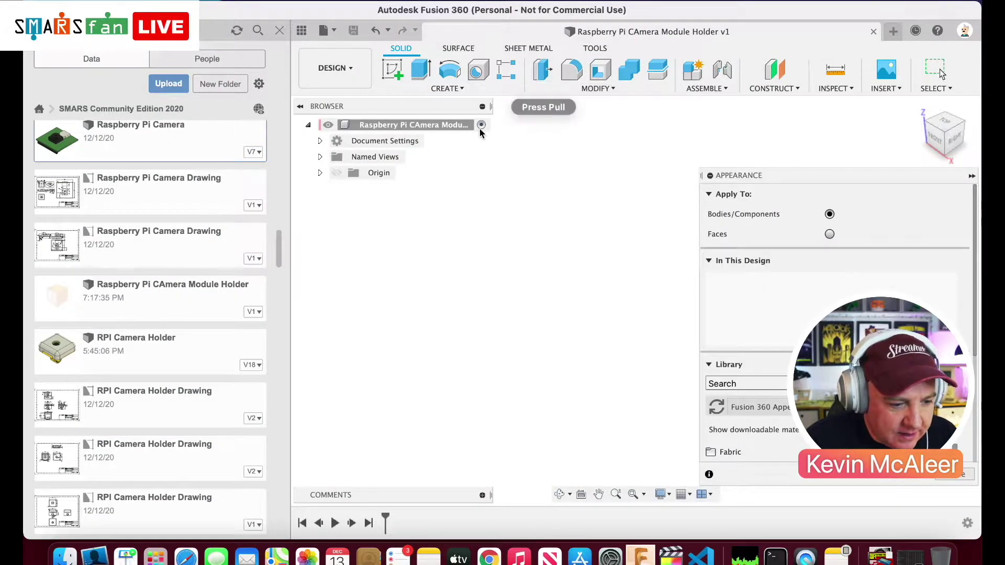
{"action": "right_click", "coordinate": [212, 146]}
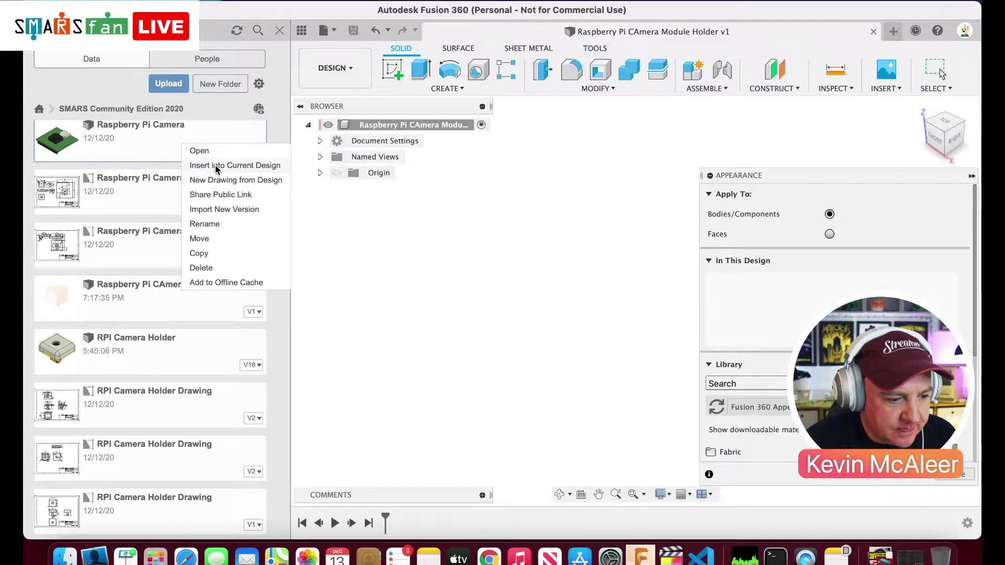
{"action": "left_click", "coordinate": [216, 165]}
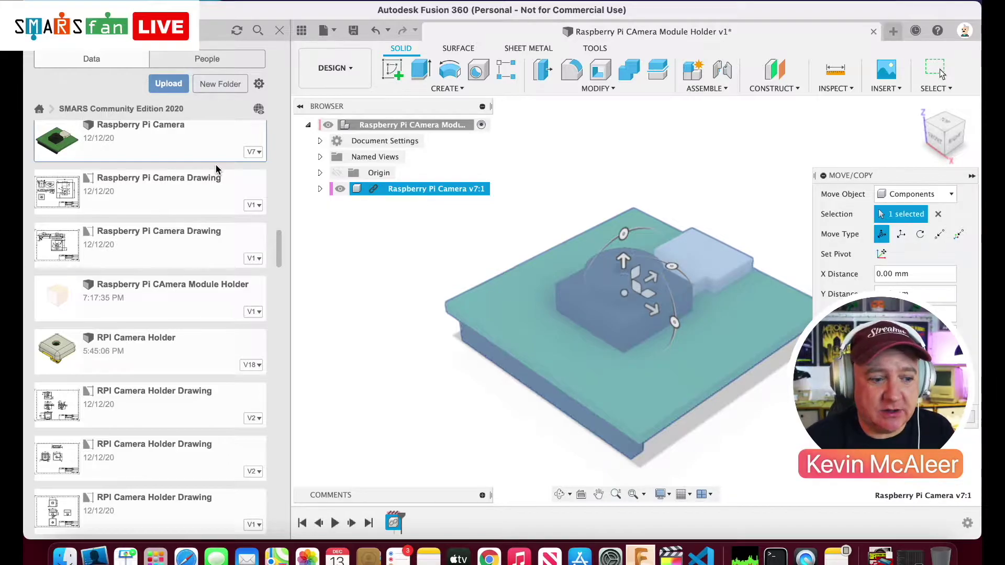
{"action": "left_click", "coordinate": [279, 30]}
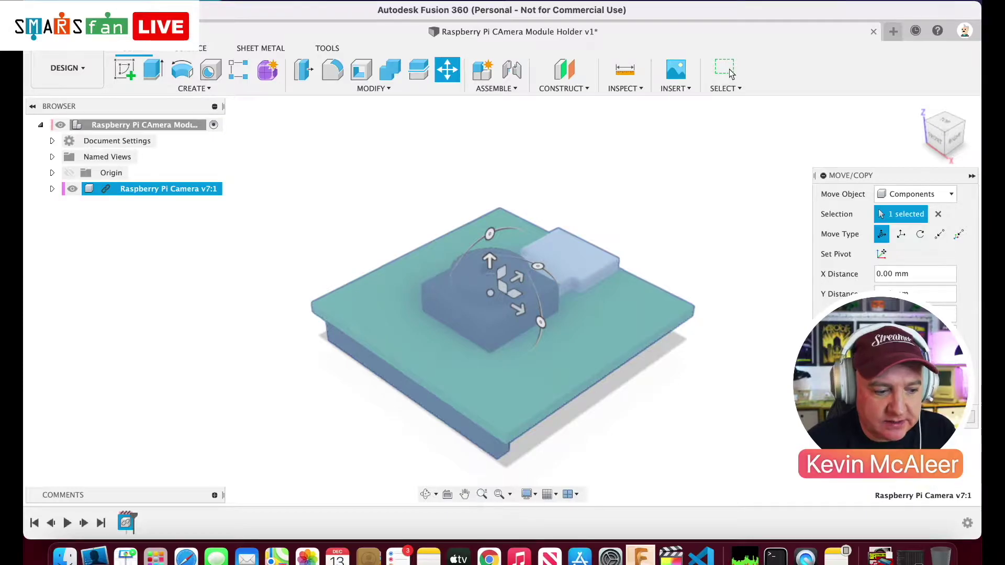
{"action": "left_click", "coordinate": [731, 74]}
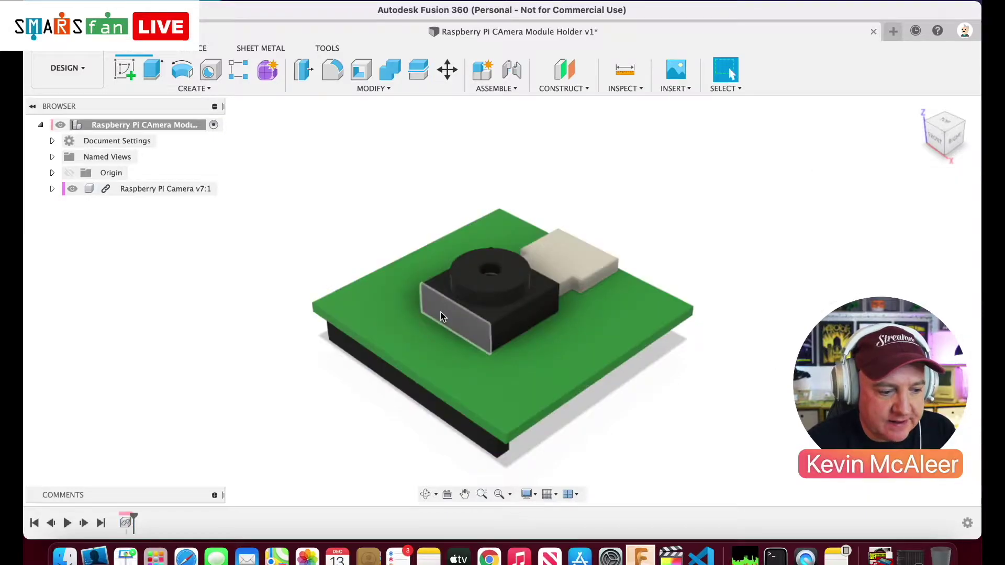
- Start a new sketch on the horizontal XY plane
{"action": "left_click", "coordinate": [126, 73]}
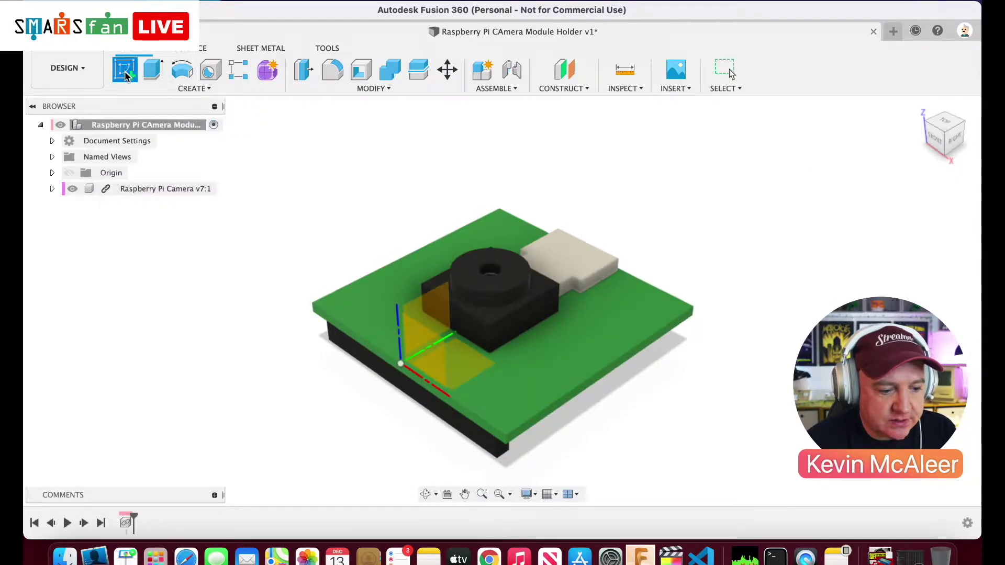
{"action": "left_click", "coordinate": [448, 360]}
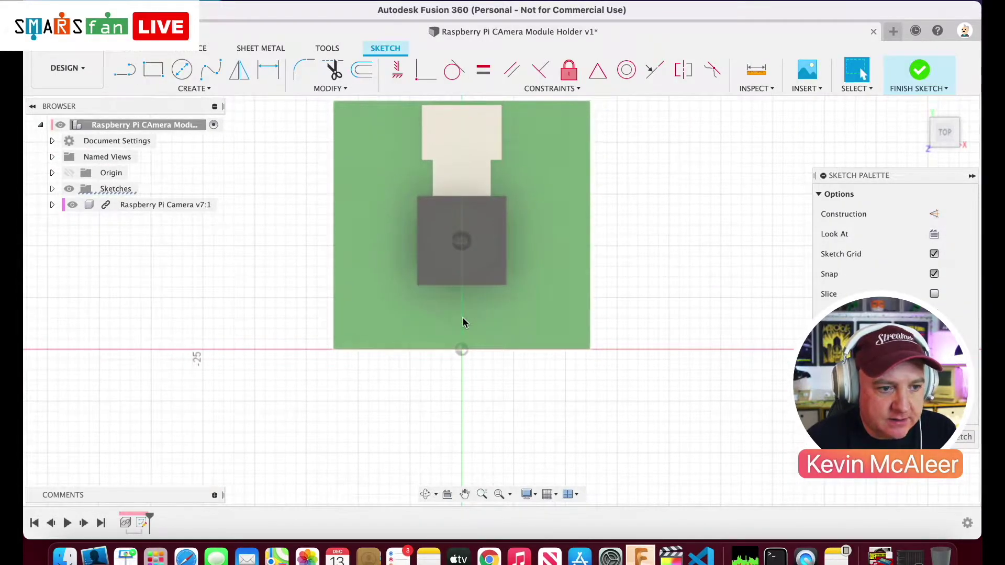
{"action": "left_click", "coordinate": [73, 205]}
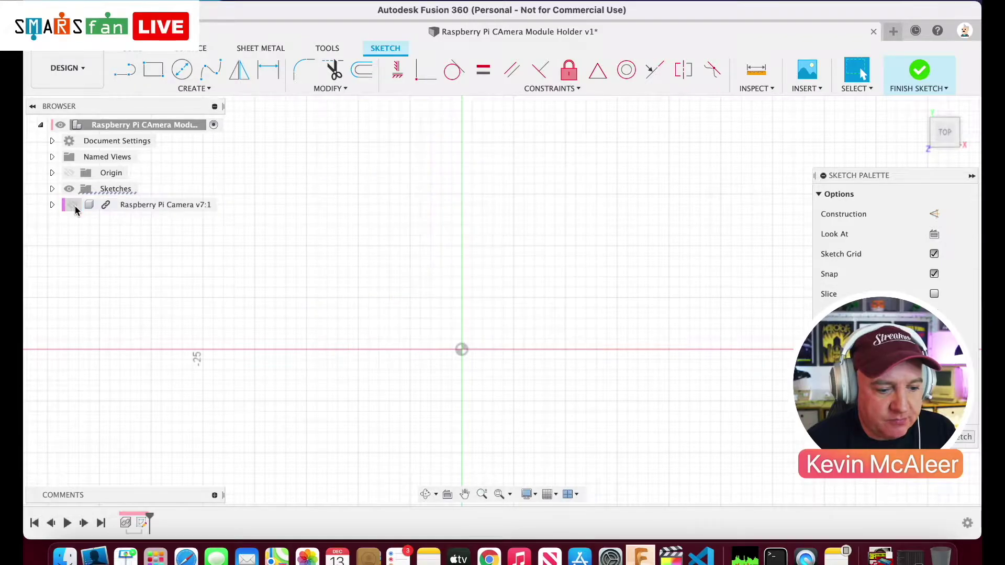
{"action": "left_click", "coordinate": [72, 205]}
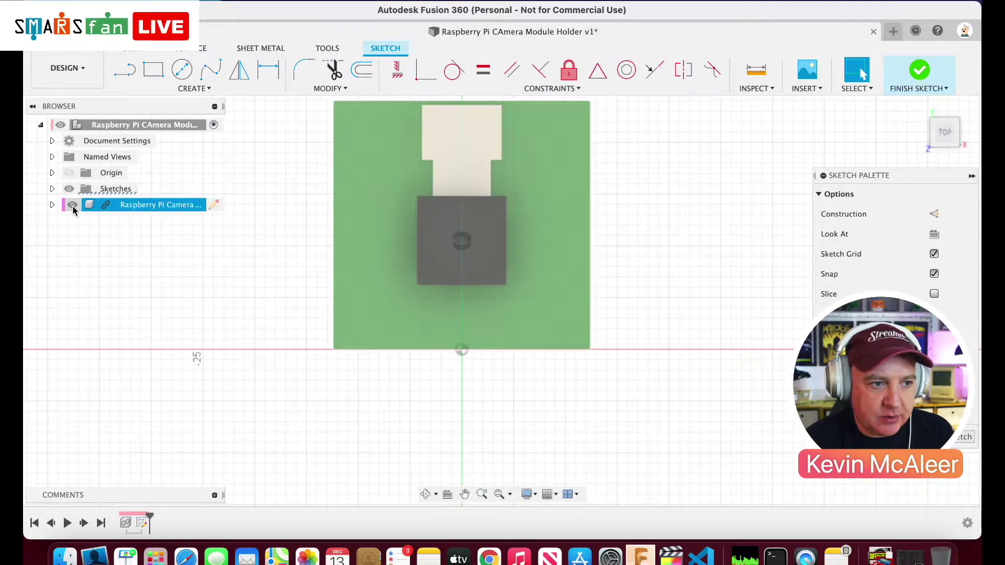
{"action": "left_click", "coordinate": [72, 206]}
{"action": "left_click", "coordinate": [73, 205]}
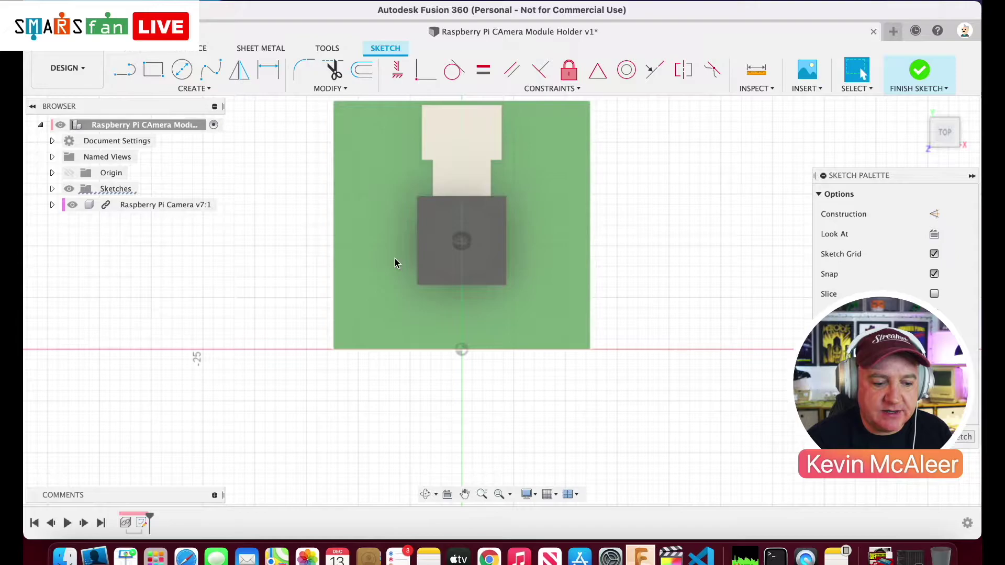
- Project the camera board's upper, left and lower edges into the sketch with the projection link kept on
{"action": "scroll", "coordinate": [395, 260], "scroll_direction": "down", "scroll_amount": 2}
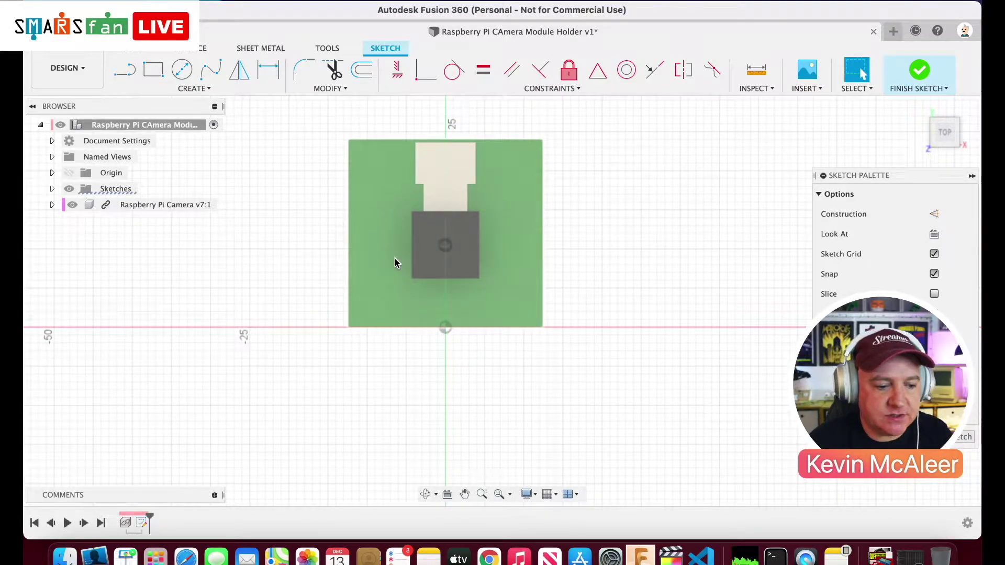
{"action": "left_click", "coordinate": [396, 208]}
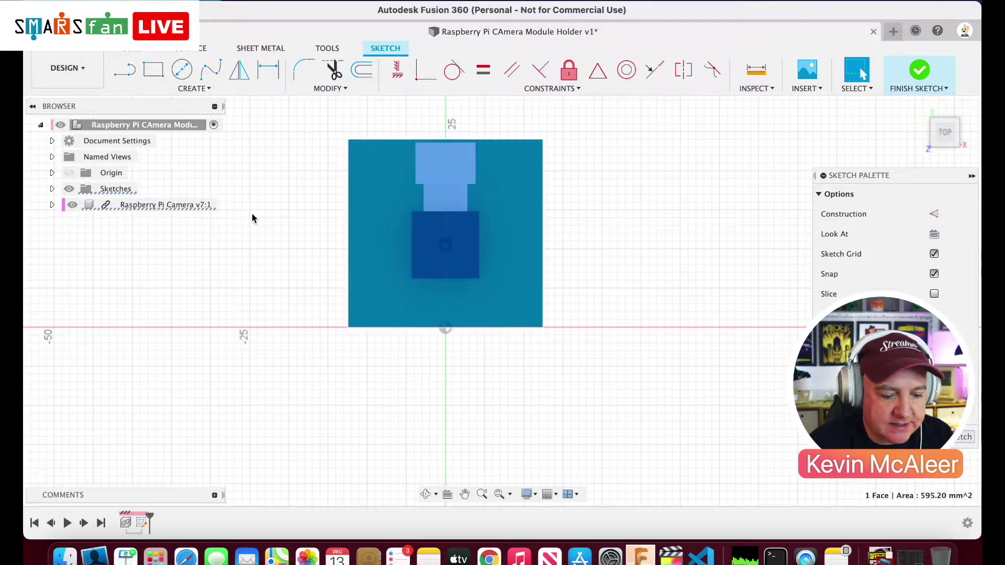
{"action": "key", "text": "p"}
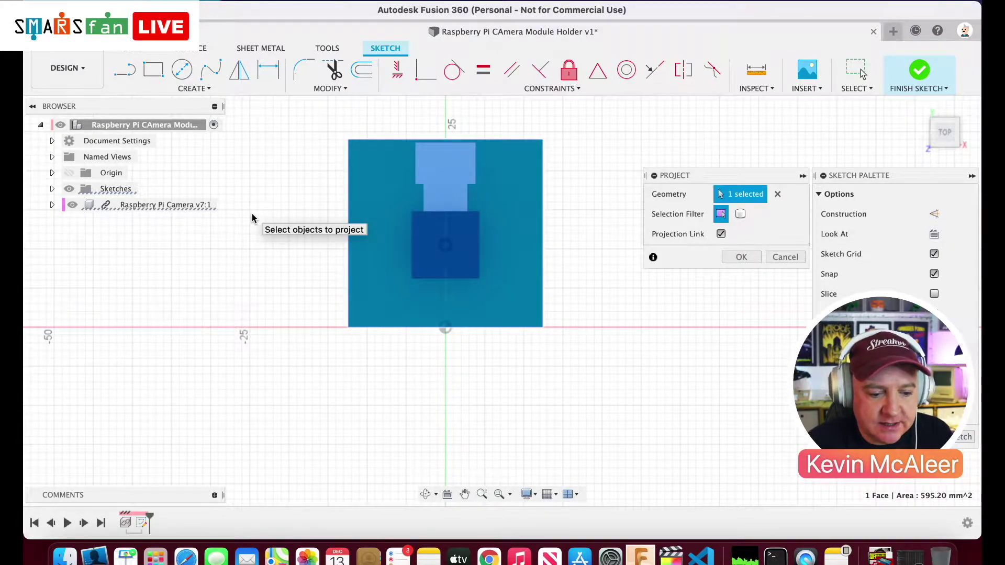
{"action": "left_click", "coordinate": [742, 257]}
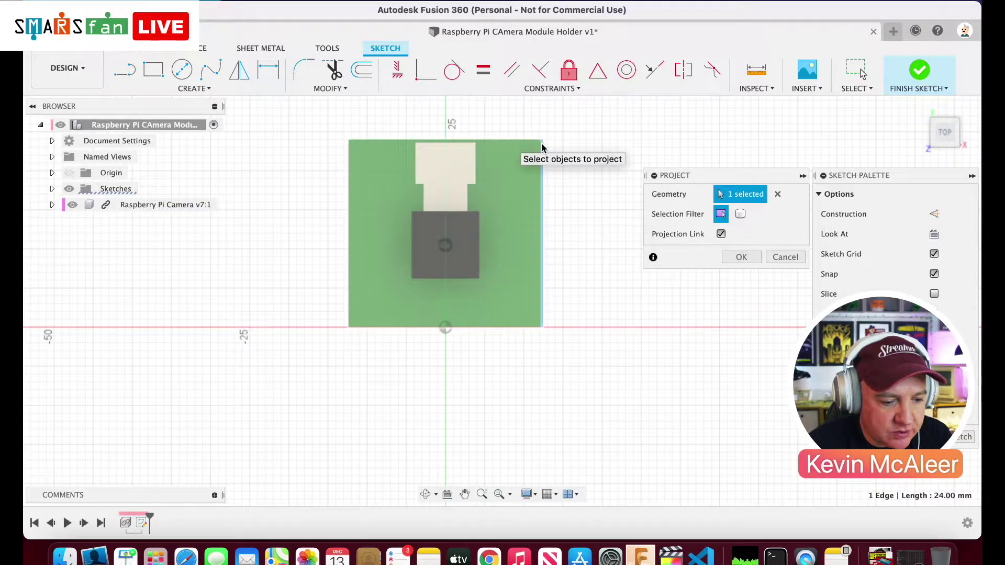
{"action": "left_click", "coordinate": [518, 149]}
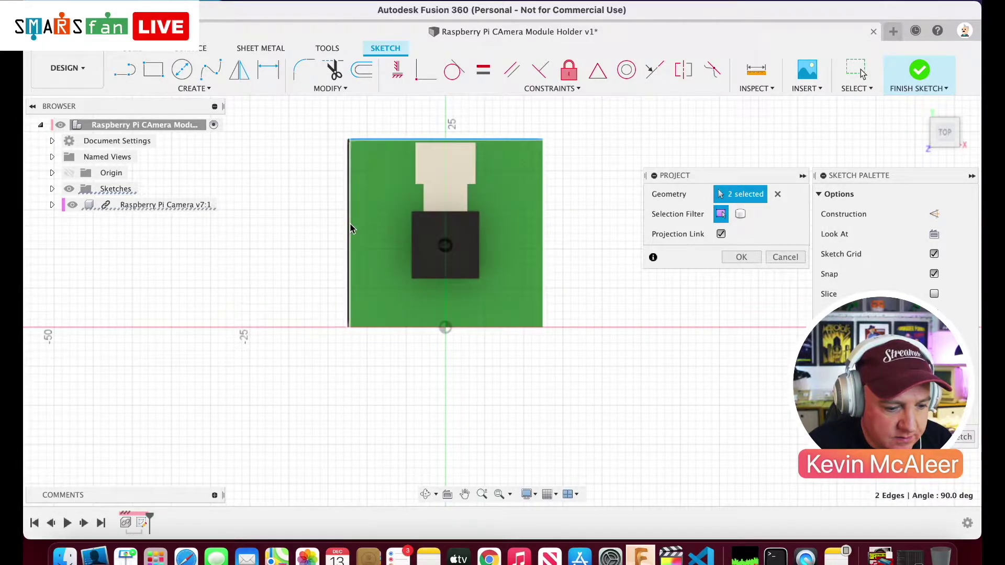
{"action": "left_click", "coordinate": [404, 328]}
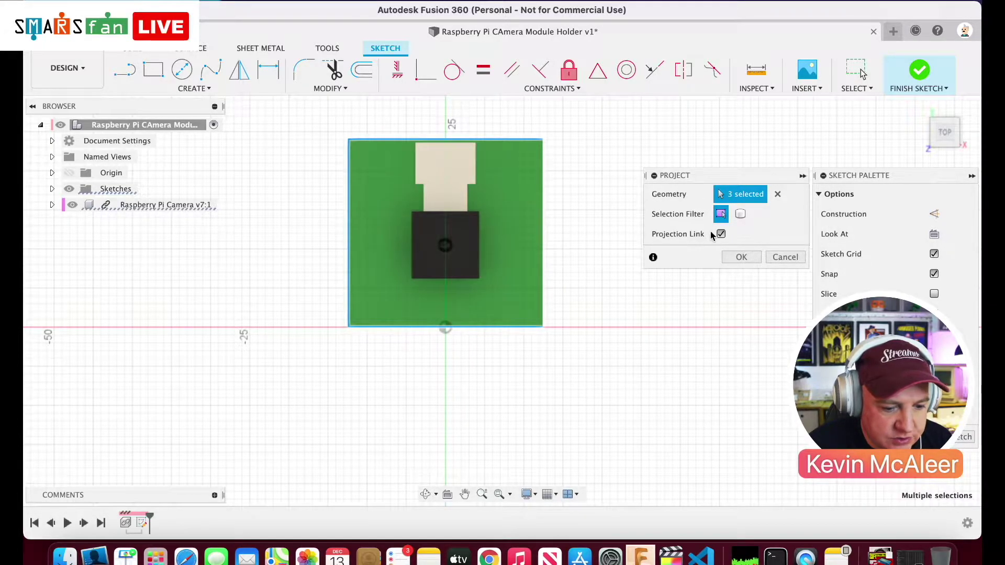
{"action": "left_click", "coordinate": [739, 256]}
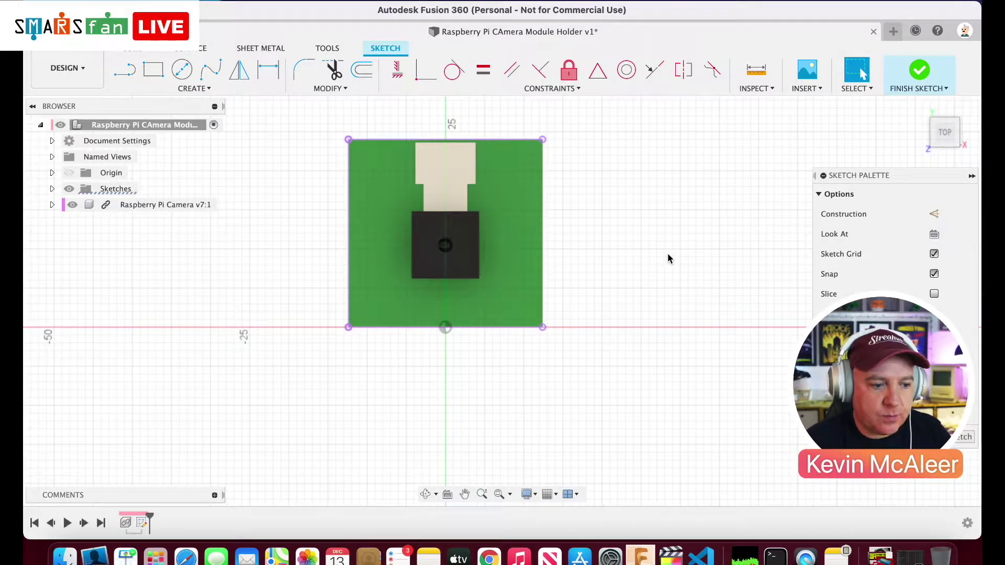
- Project the camera board's remaining right edge to close the outline, and hide the Raspberry Pi Camera component
{"action": "left_click", "coordinate": [73, 206]}
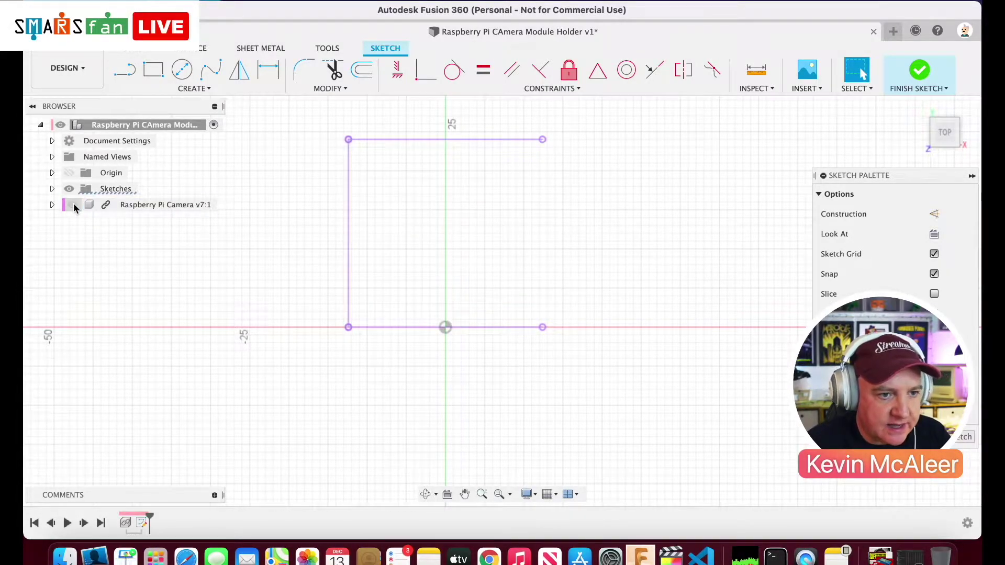
{"action": "left_click", "coordinate": [73, 205]}
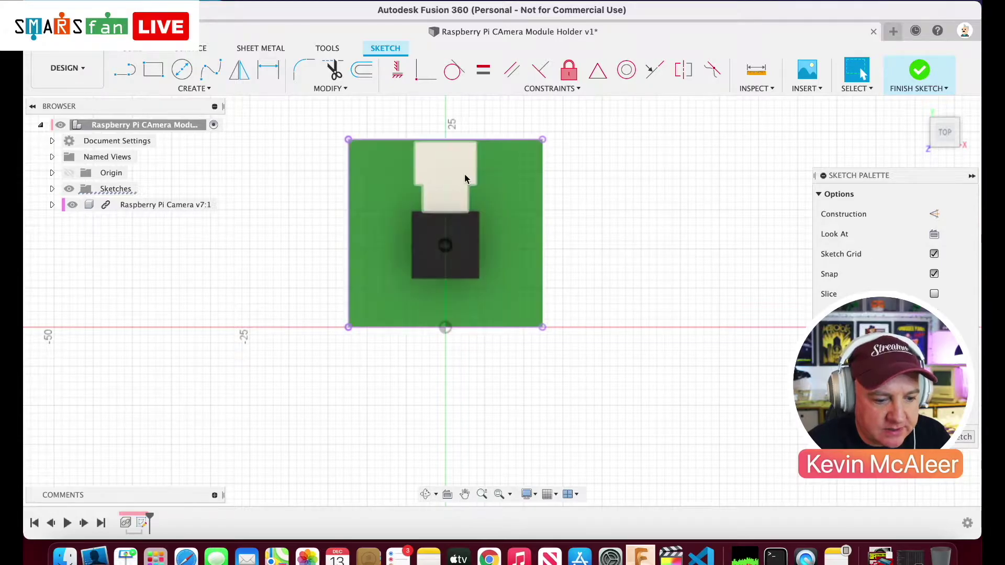
{"action": "key", "text": "p"}
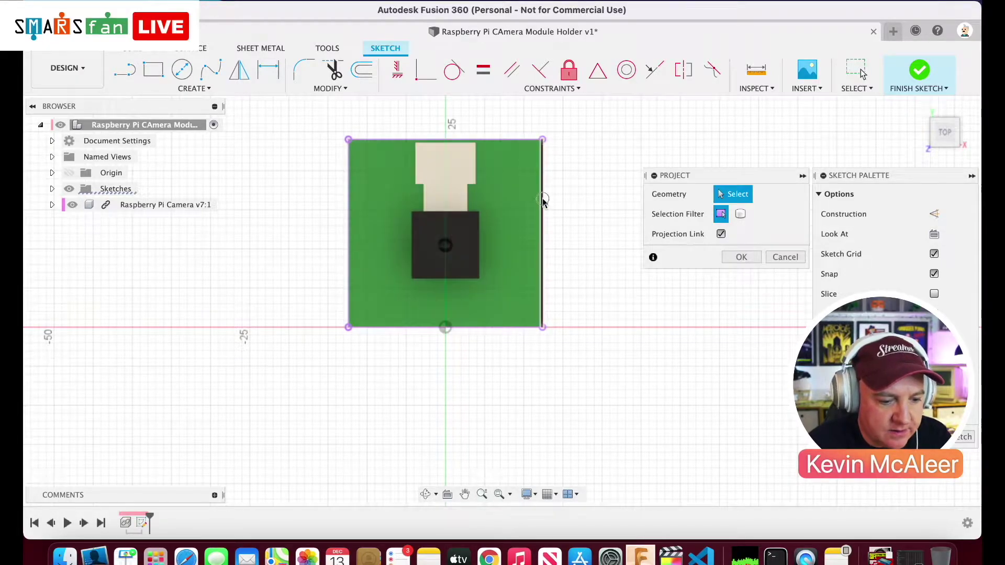
{"action": "left_click", "coordinate": [542, 202]}
{"action": "left_click", "coordinate": [741, 256]}
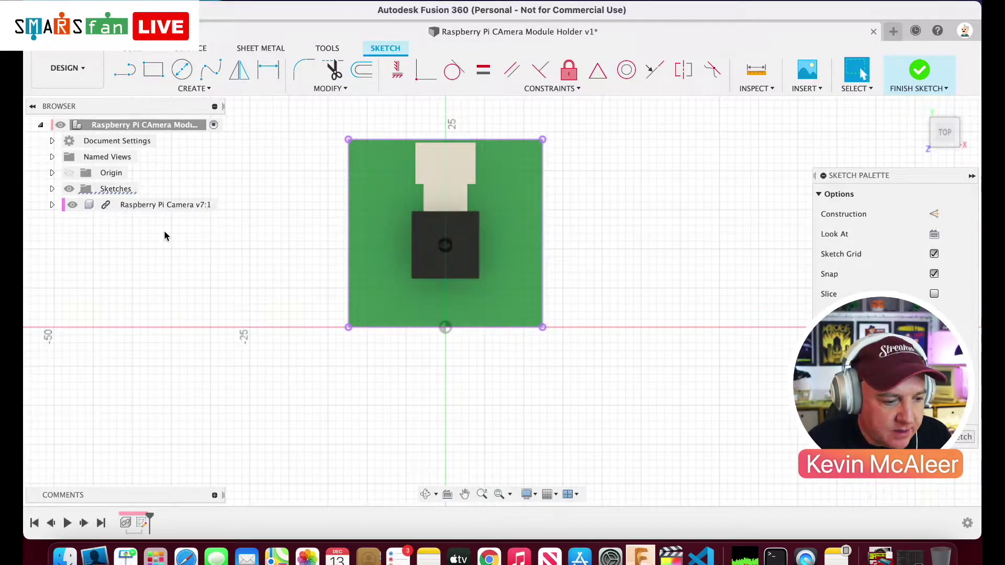
{"action": "left_click", "coordinate": [73, 205]}
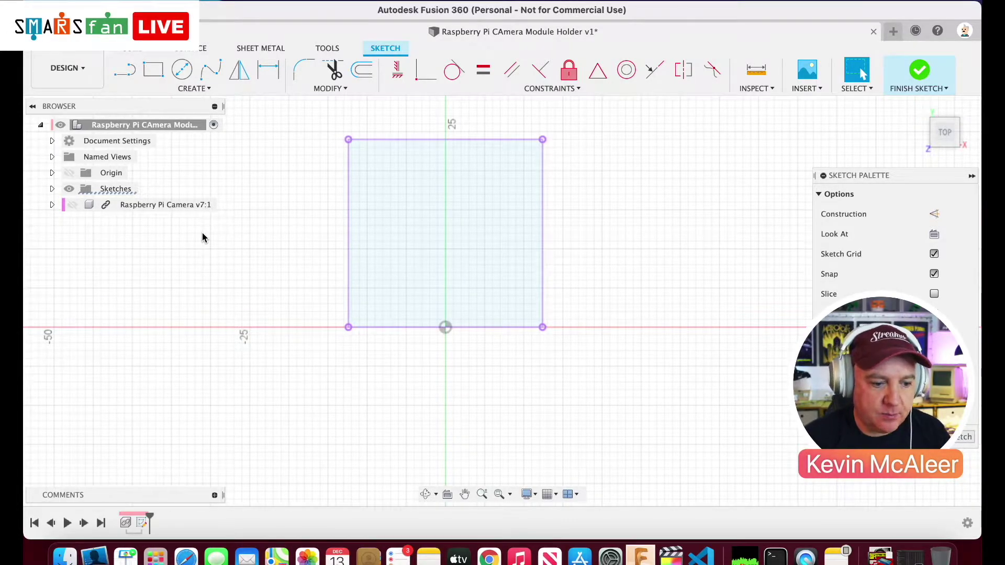
- Draw a 24.8 by 24 mm two-point rectangle over the projected board outline, between its opposite corners
{"action": "scroll", "coordinate": [268, 262], "scroll_direction": "down", "scroll_amount": 1}
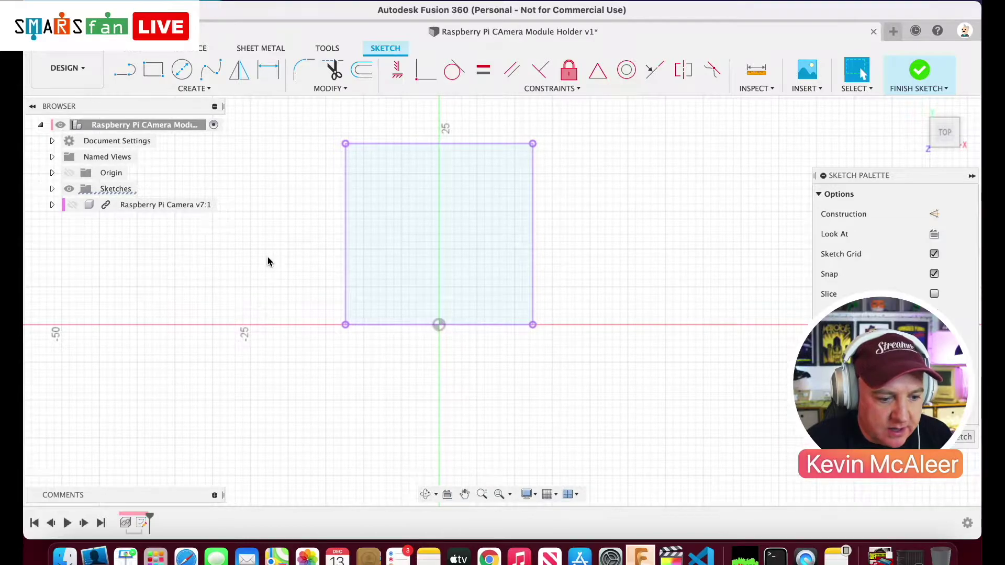
{"action": "key", "text": "r"}
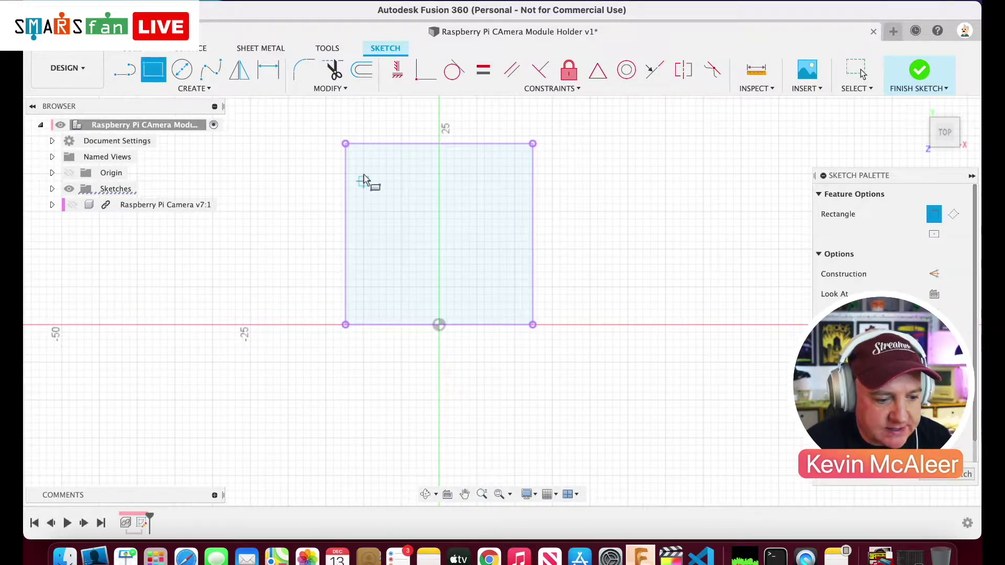
{"action": "left_click", "coordinate": [345, 144]}
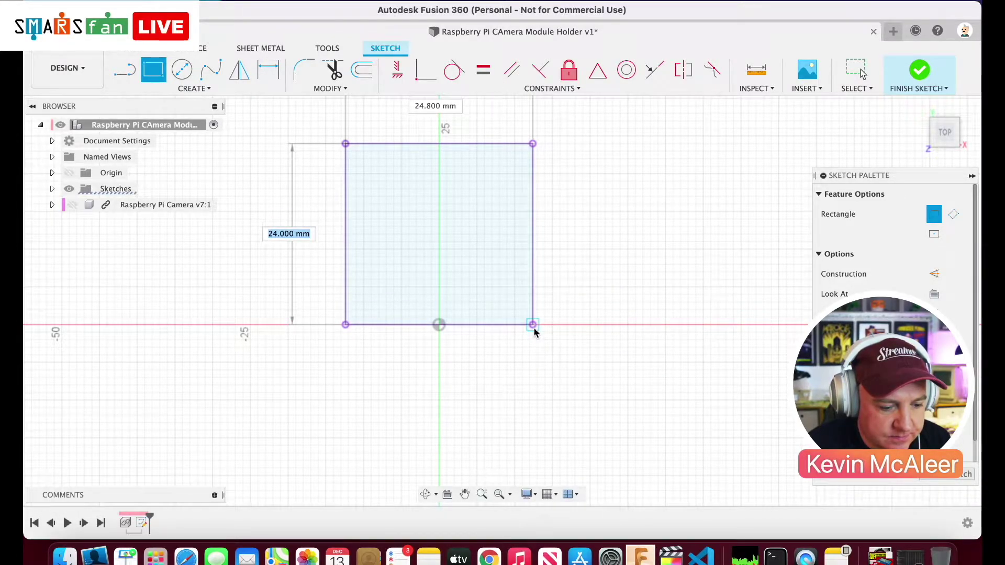
{"action": "left_click", "coordinate": [533, 324]}
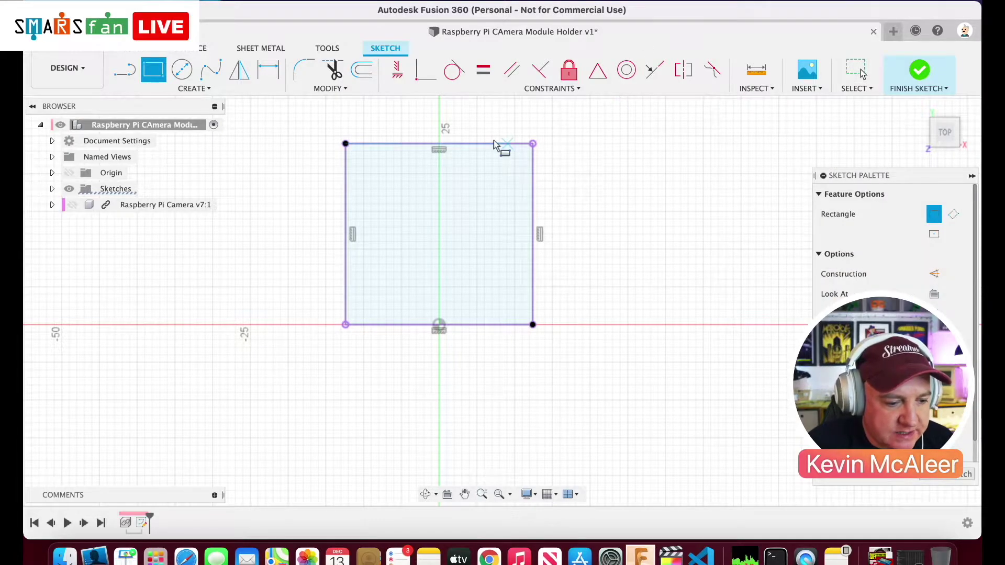
- Offset the camera board's rectangle outward by 3 mm to form the holder's outer wall outline
{"action": "left_click", "coordinate": [362, 72]}
{"action": "left_click", "coordinate": [382, 144]}
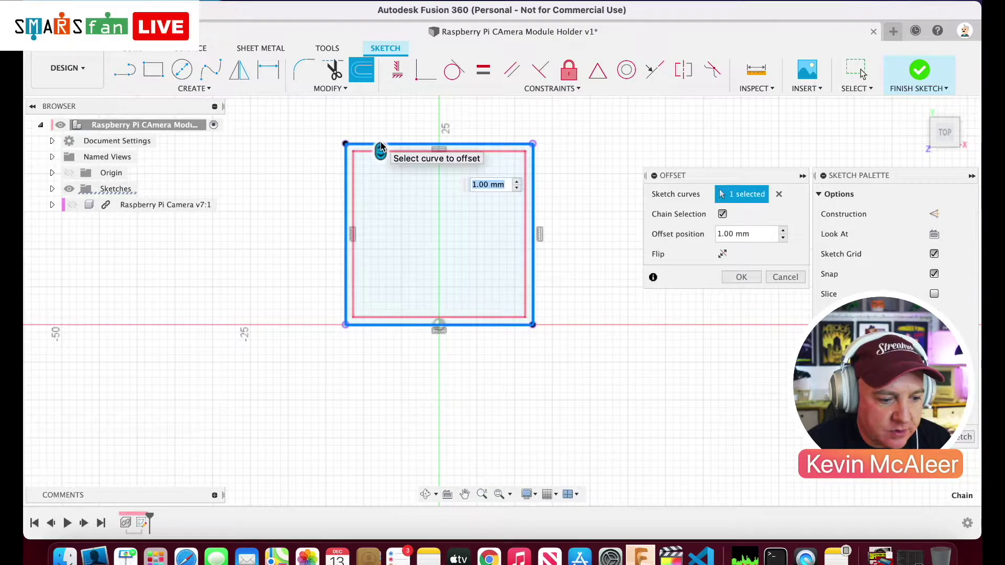
{"action": "type", "text": "3"}
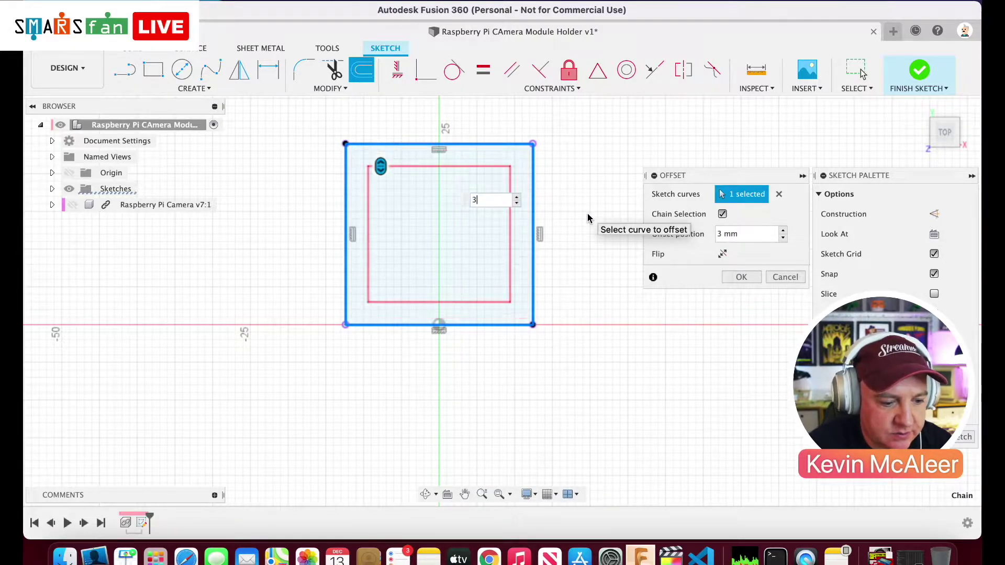
{"action": "type", "text": "-"}
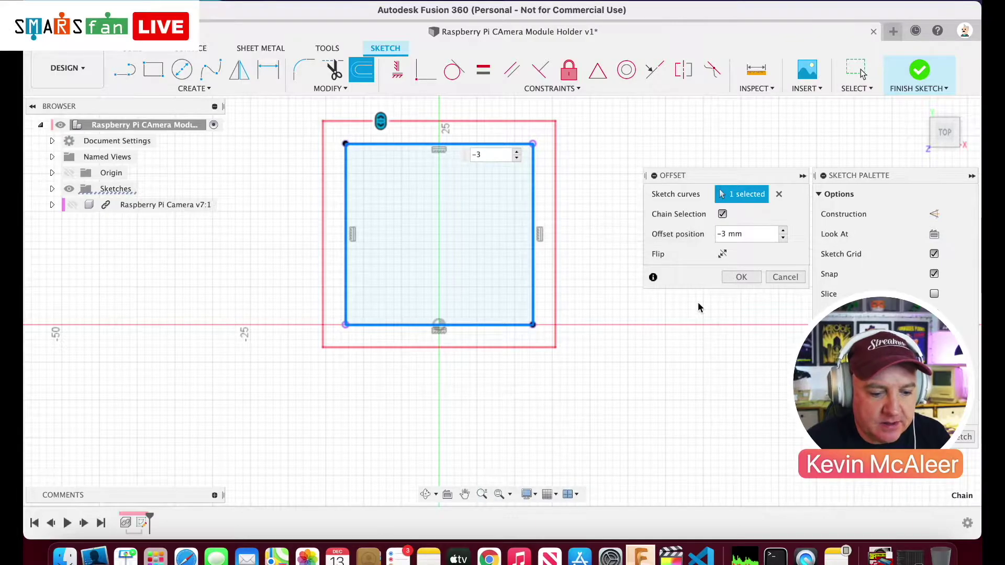
{"action": "left_click", "coordinate": [731, 281]}
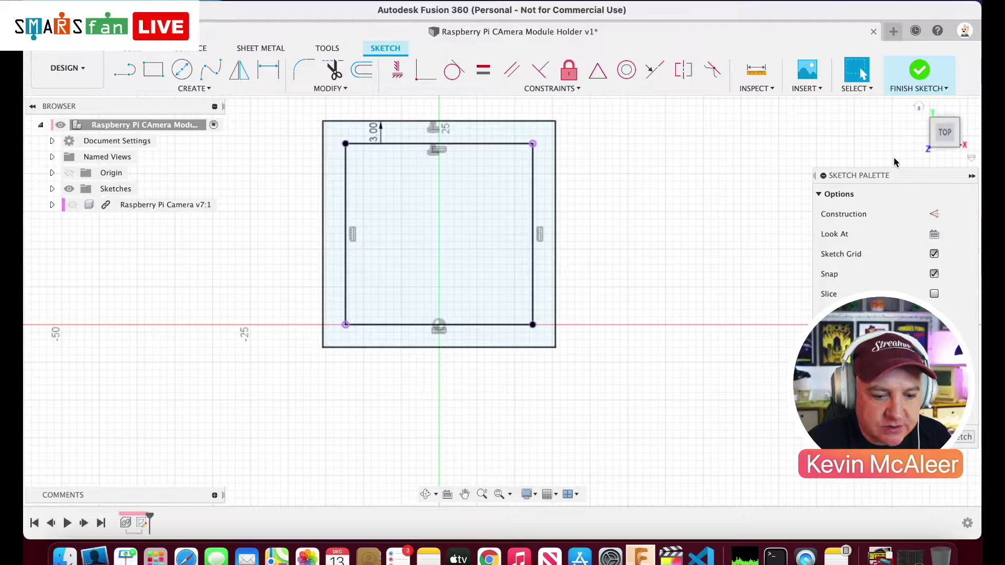
- Extrude the border profile between the two rectangles 5 mm upward to form the holder frame
{"action": "left_click", "coordinate": [920, 107]}
{"action": "left_click", "coordinate": [920, 107]}
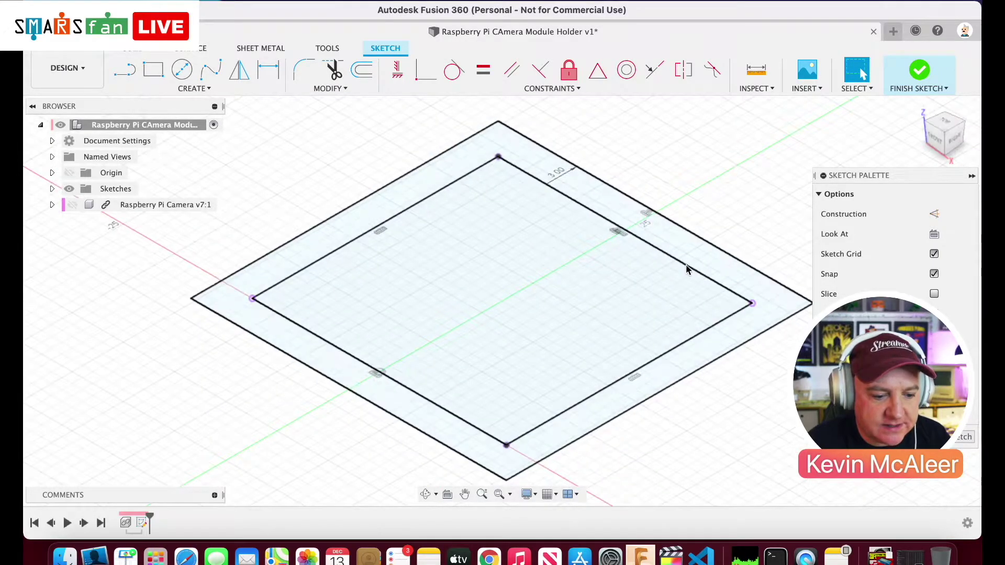
{"action": "left_click", "coordinate": [727, 343]}
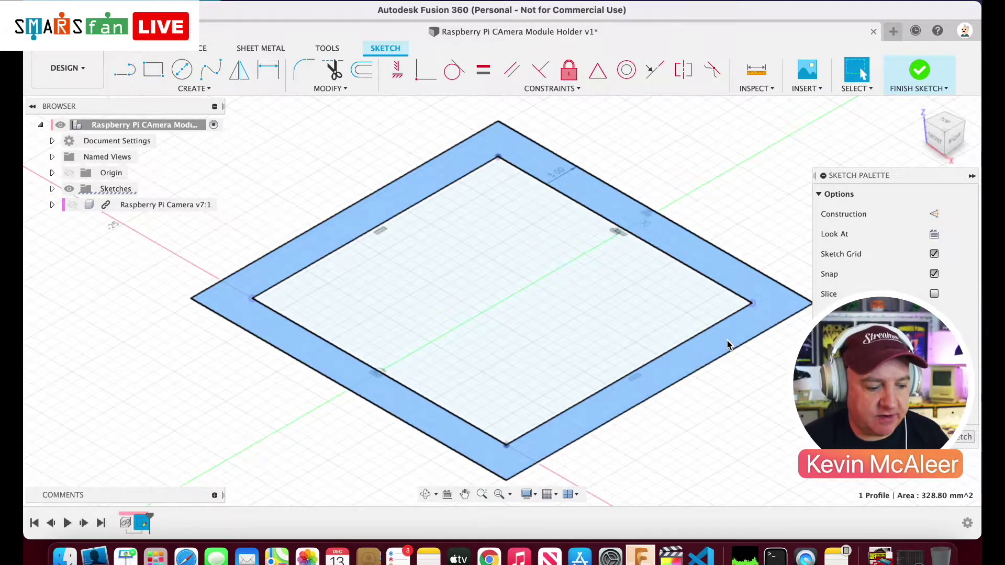
{"action": "key", "text": "q"}
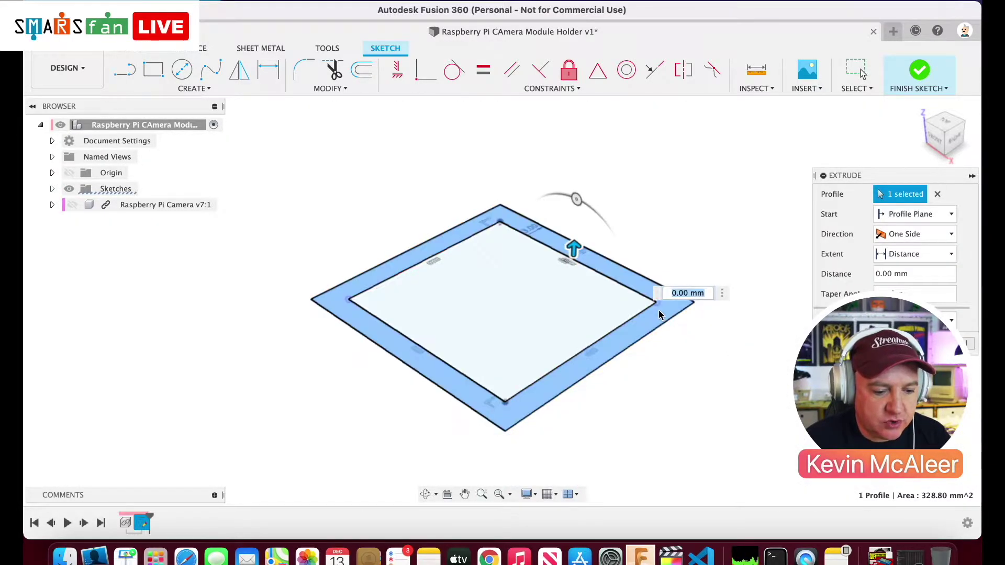
{"action": "left_click_drag", "start_coordinate": [574, 249], "coordinate": [581, 185]}
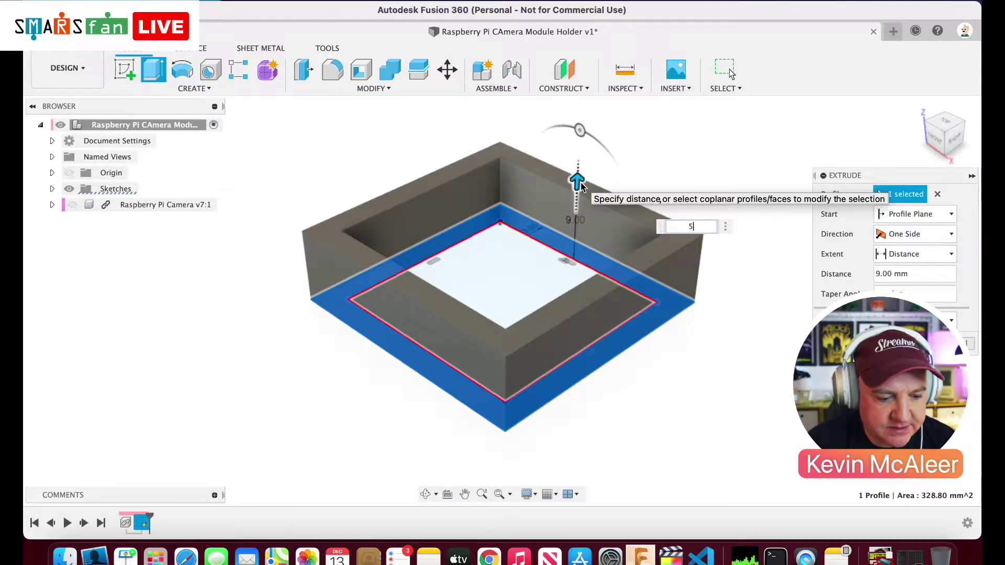
{"action": "type", "text": "5"}
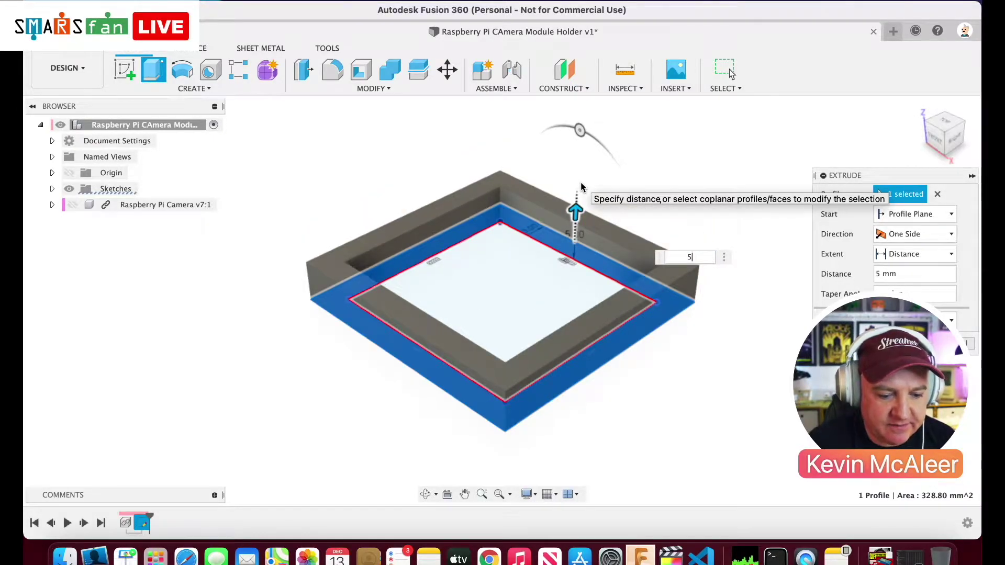
{"action": "key", "text": "Return"}
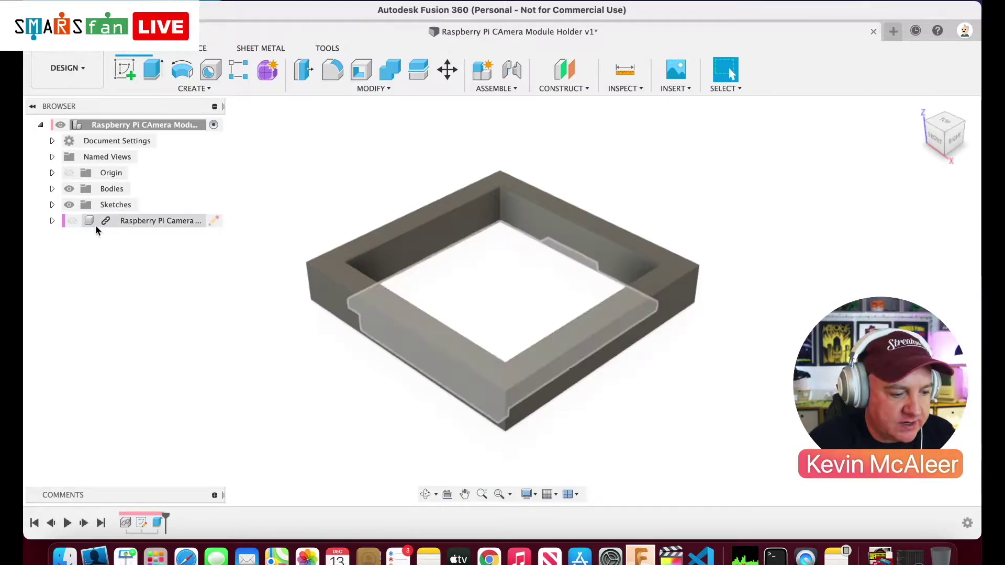
- Show the Raspberry Pi Camera component to check its fit inside the frame, and hide it again
{"action": "left_click", "coordinate": [72, 221]}
{"action": "left_click", "coordinate": [72, 221]}
{"action": "left_click", "coordinate": [72, 221]}
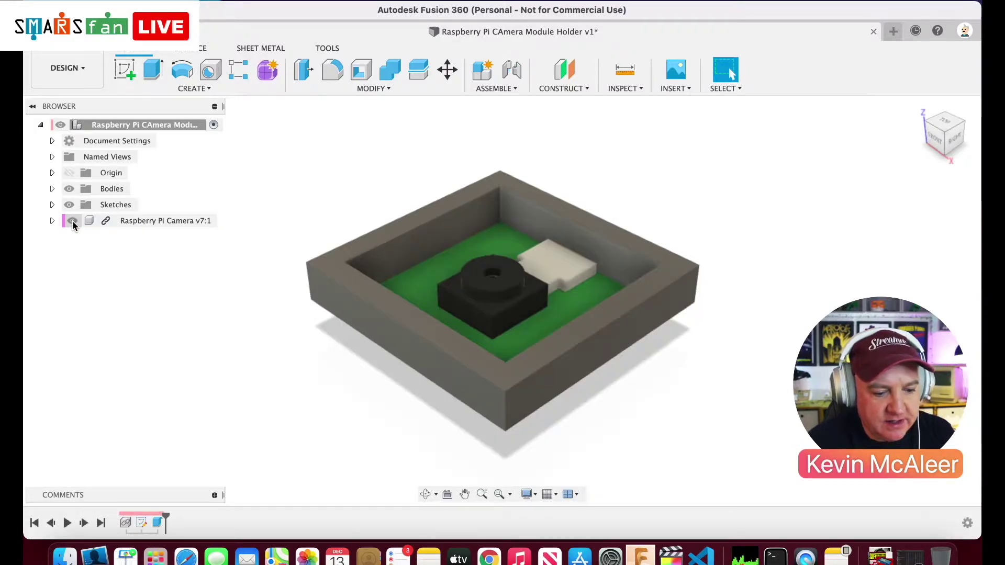
{"action": "left_click", "coordinate": [73, 221]}
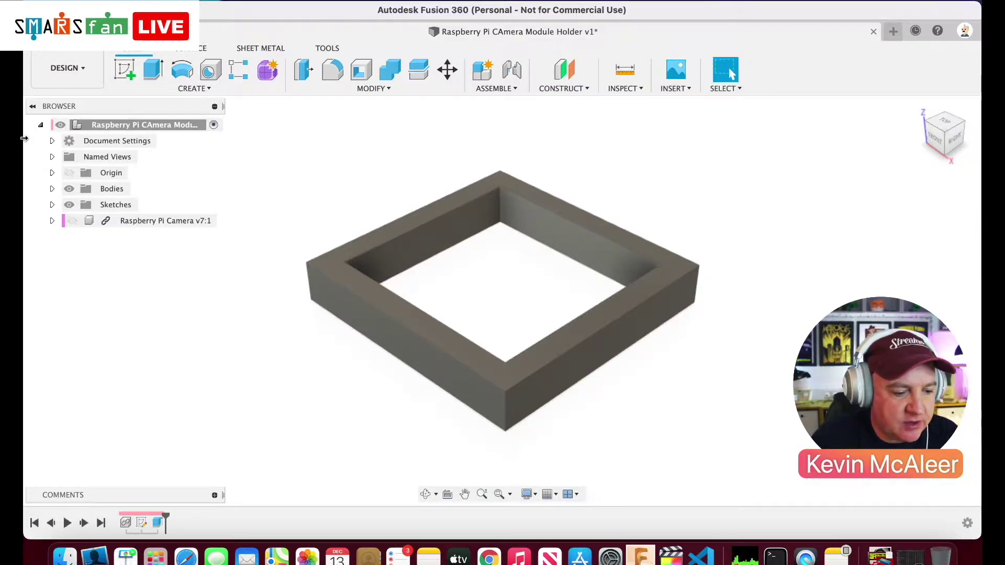
- Start a sketch on the frame's upper face and show the Raspberry Pi Camera component as reference
{"action": "left_click", "coordinate": [366, 292]}
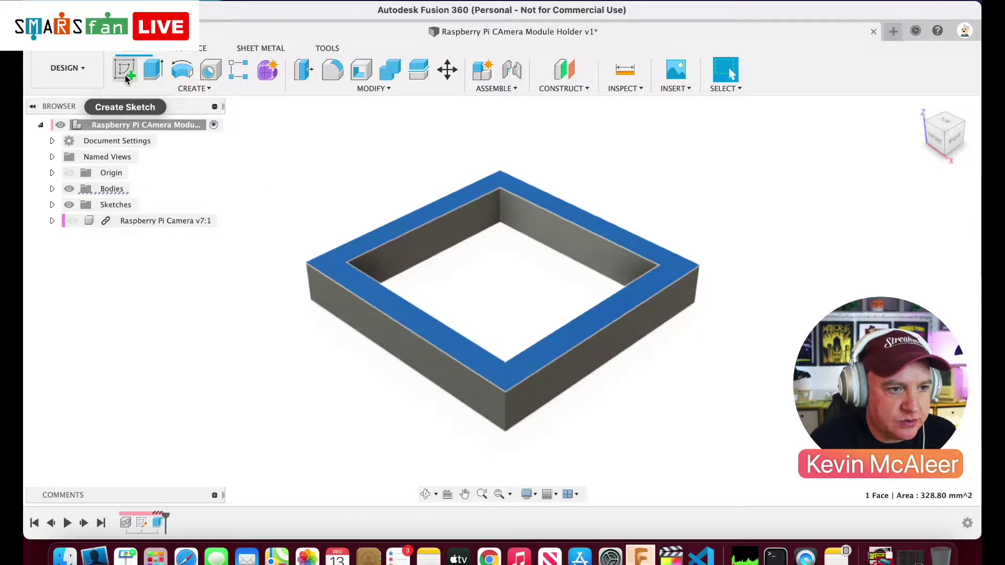
{"action": "left_click", "coordinate": [125, 74]}
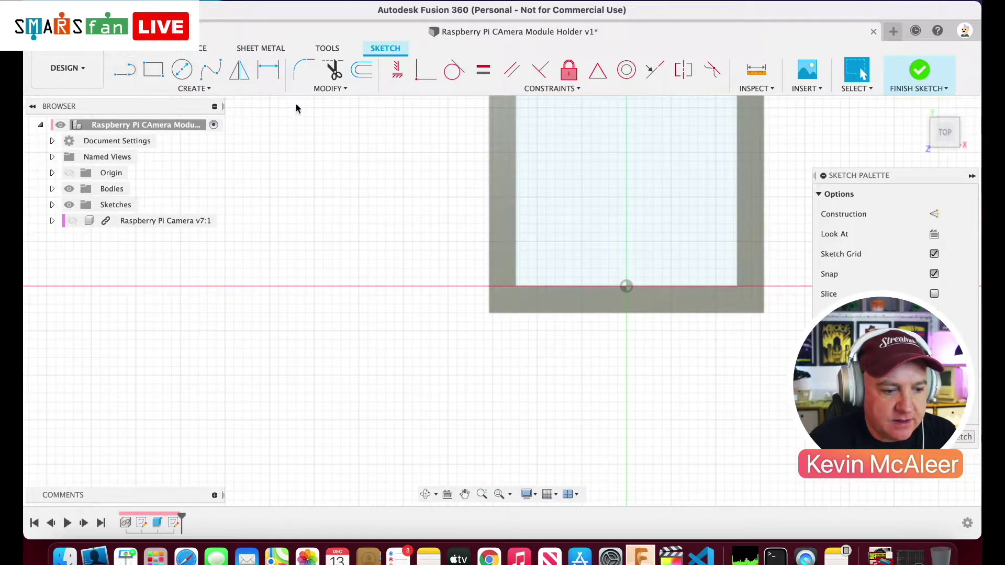
{"action": "scroll", "coordinate": [622, 179], "scroll_direction": "down", "scroll_amount": 2}
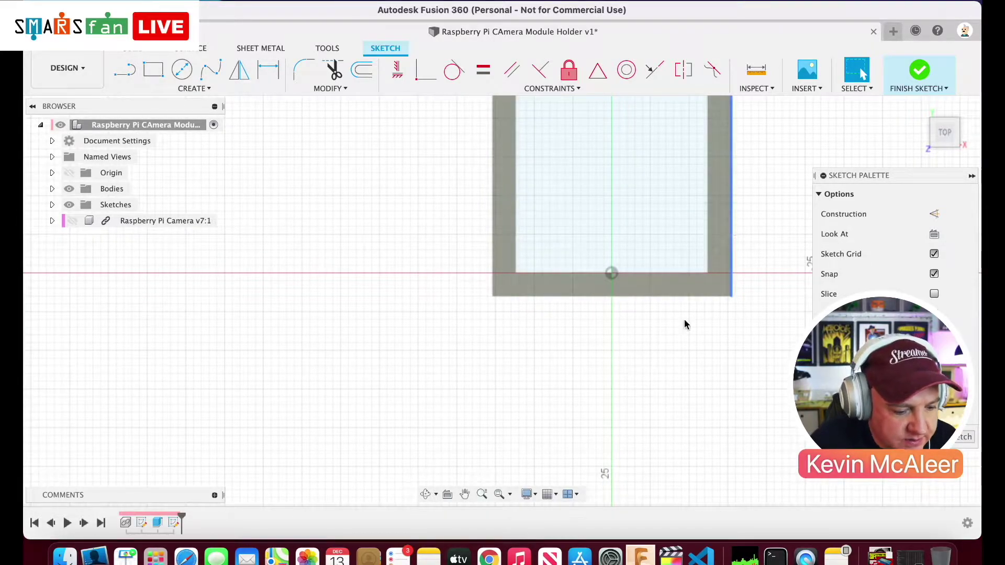
{"action": "left_click", "coordinate": [465, 494]}
{"action": "mouse_move", "coordinate": [504, 433]}
{"action": "left_mouse_down"}
{"action": "mouse_move", "coordinate": [435, 440]}
{"action": "mouse_move", "coordinate": [463, 461]}
{"action": "mouse_move", "coordinate": [458, 475]}
{"action": "left_mouse_up"}
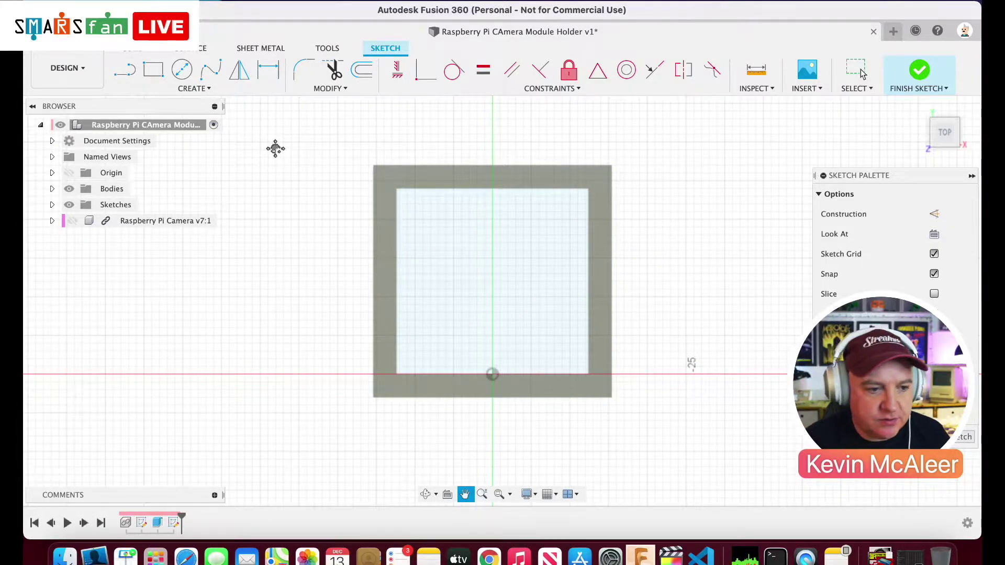
{"action": "left_click", "coordinate": [73, 221]}
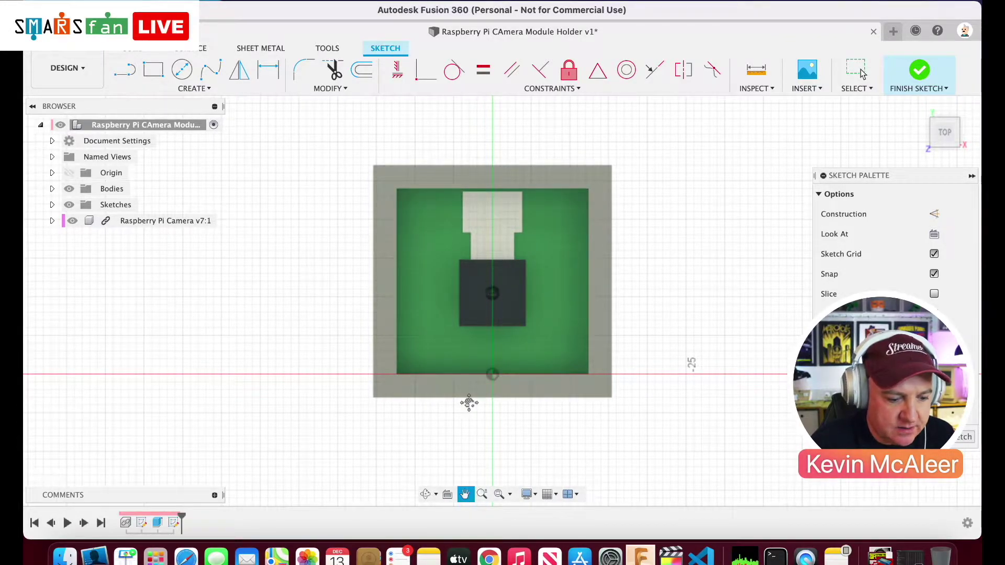
- Project the small central opening of the camera lens into the sketch with the projection link kept on
{"action": "left_click", "coordinate": [484, 494]}
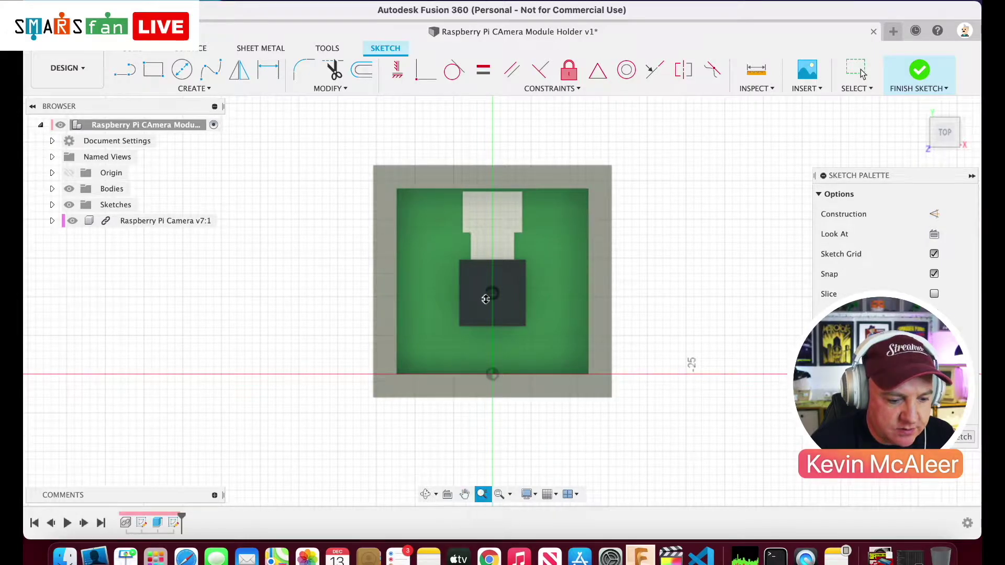
{"action": "left_click_drag", "start_coordinate": [491, 296], "coordinate": [526, 358]}
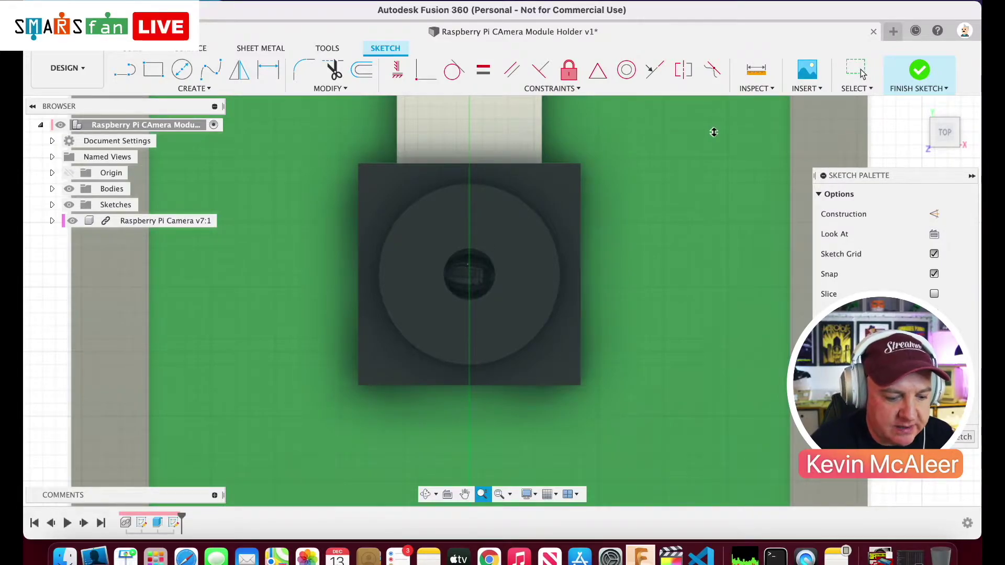
{"action": "key", "text": "p"}
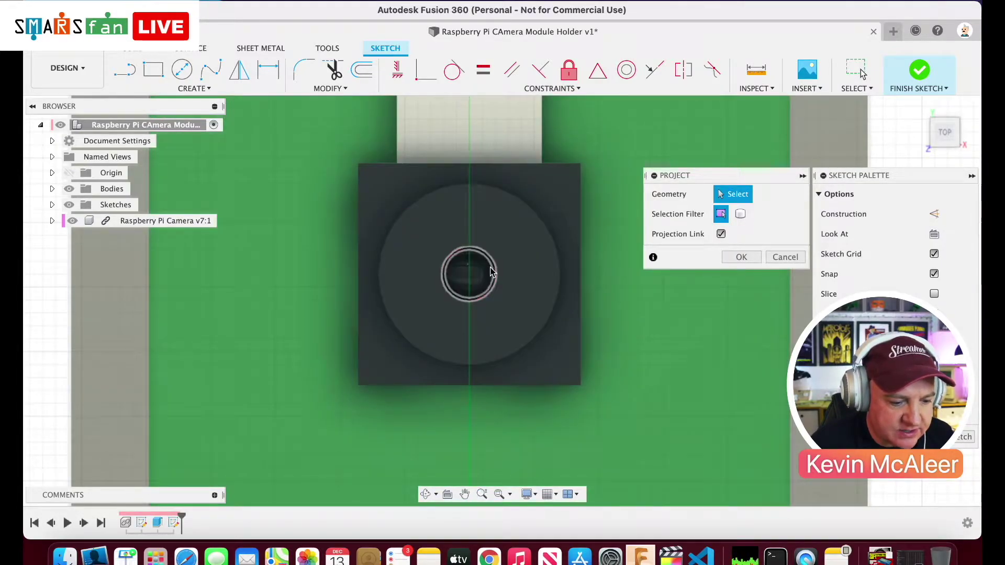
{"action": "left_click", "coordinate": [493, 274]}
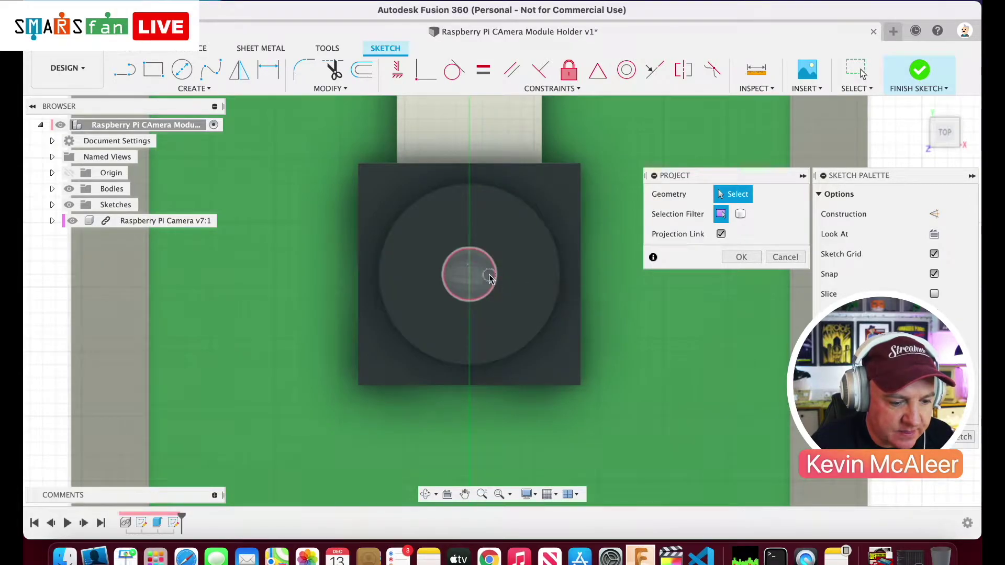
{"action": "left_click", "coordinate": [489, 277]}
{"action": "left_click", "coordinate": [741, 257]}
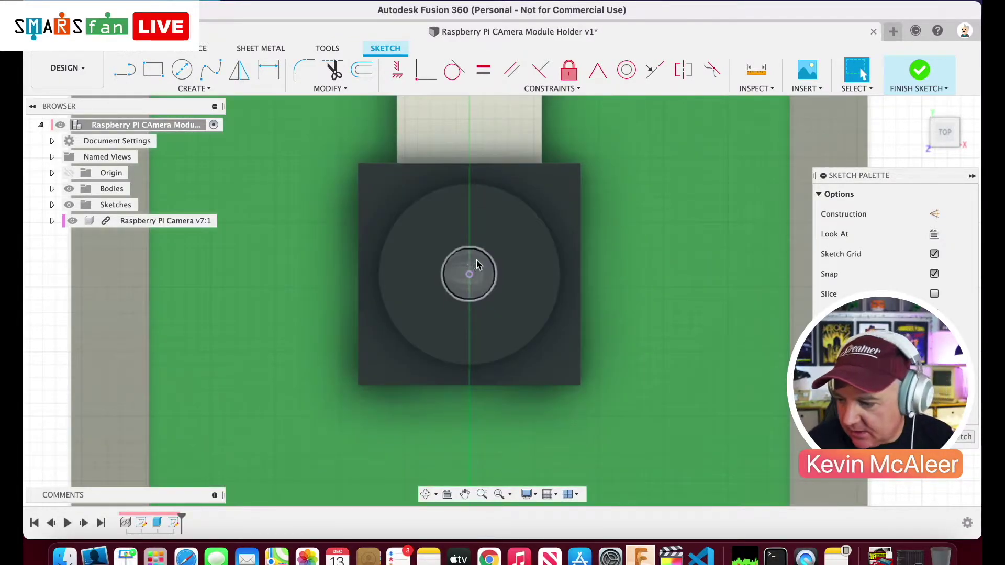
- Project the ring face around the lens opening, including its outer circle, with the projection link kept on
{"action": "left_click", "coordinate": [477, 264]}
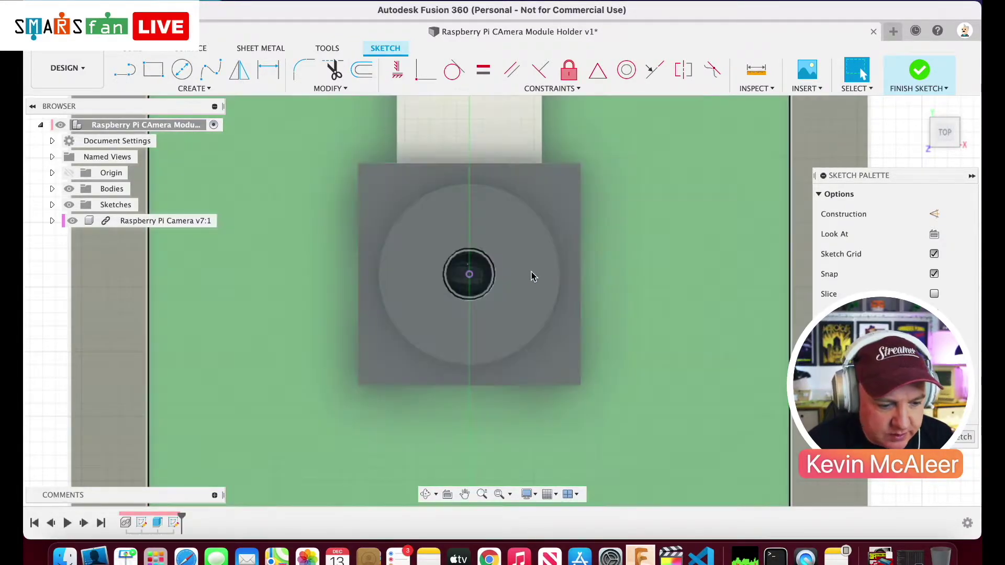
{"action": "key", "text": "p"}
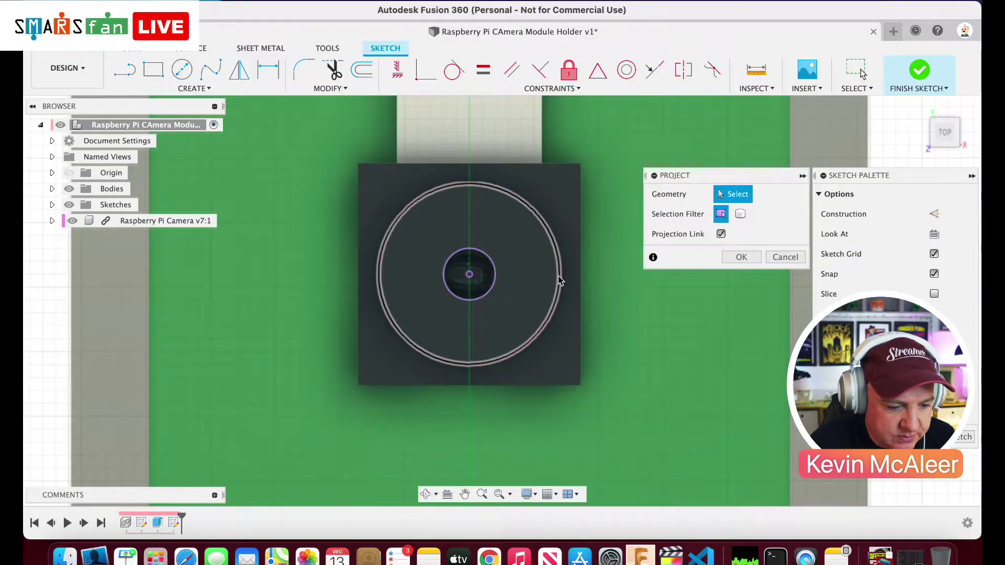
{"action": "left_click", "coordinate": [559, 280]}
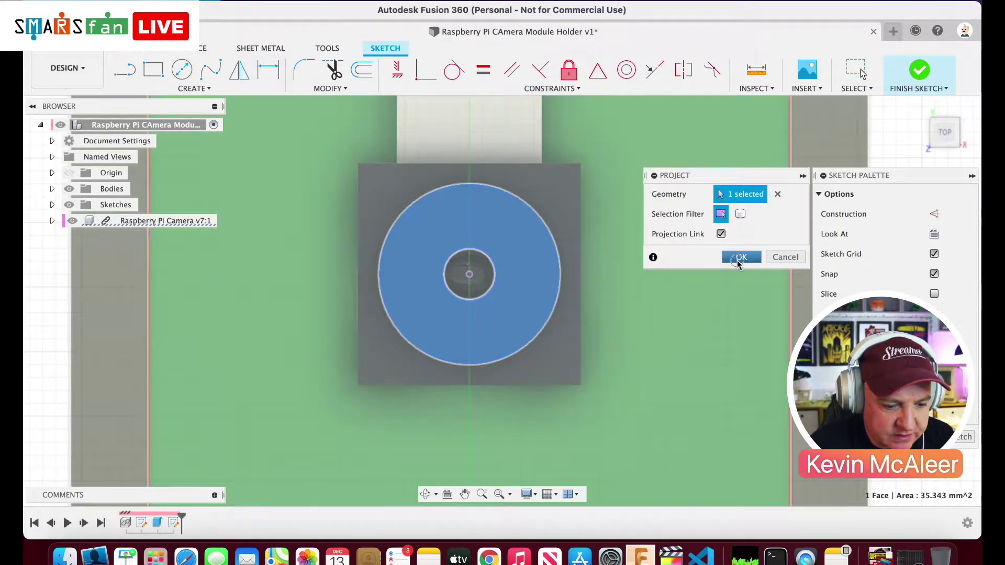
{"action": "left_click", "coordinate": [741, 257]}
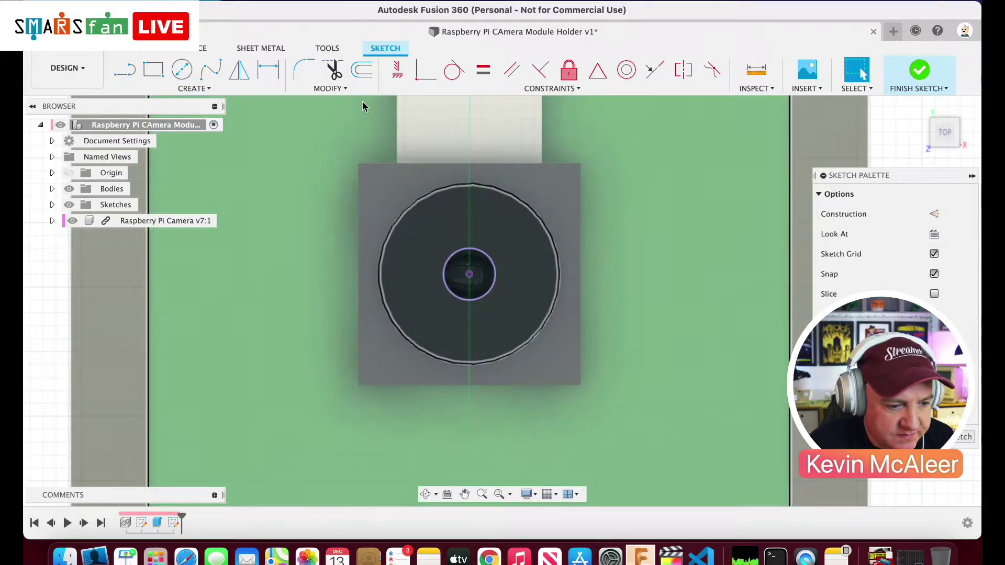
- Offset the projected outer lens circle outward by 1 mm for clearance
{"action": "left_click", "coordinate": [361, 73]}
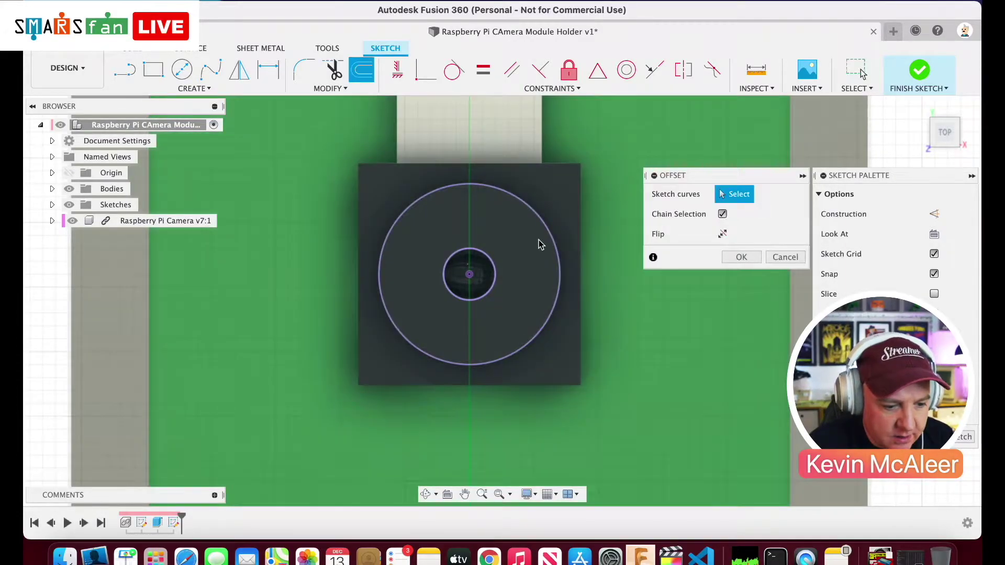
{"action": "left_click", "coordinate": [556, 253]}
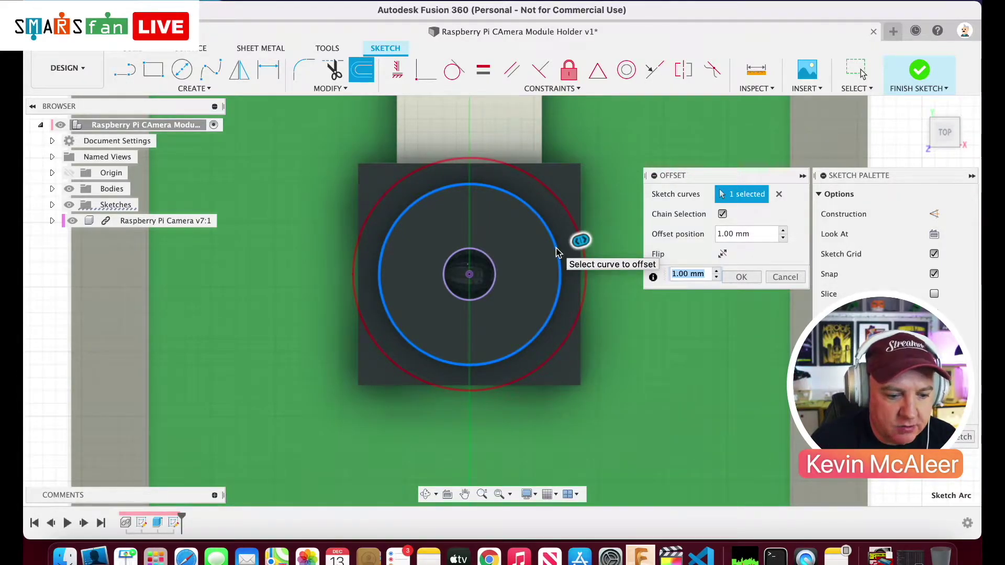
{"action": "key", "text": "Return"}
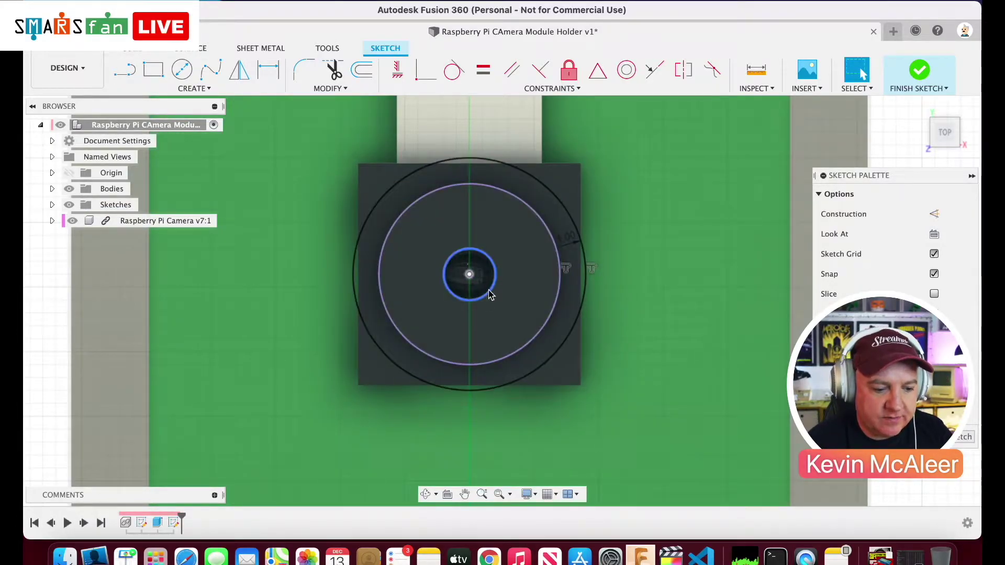
{"action": "left_click", "coordinate": [477, 284]}
{"action": "left_click", "coordinate": [517, 295], "text": "shift"}
{"action": "left_click", "coordinate": [563, 308], "text": "shift"}
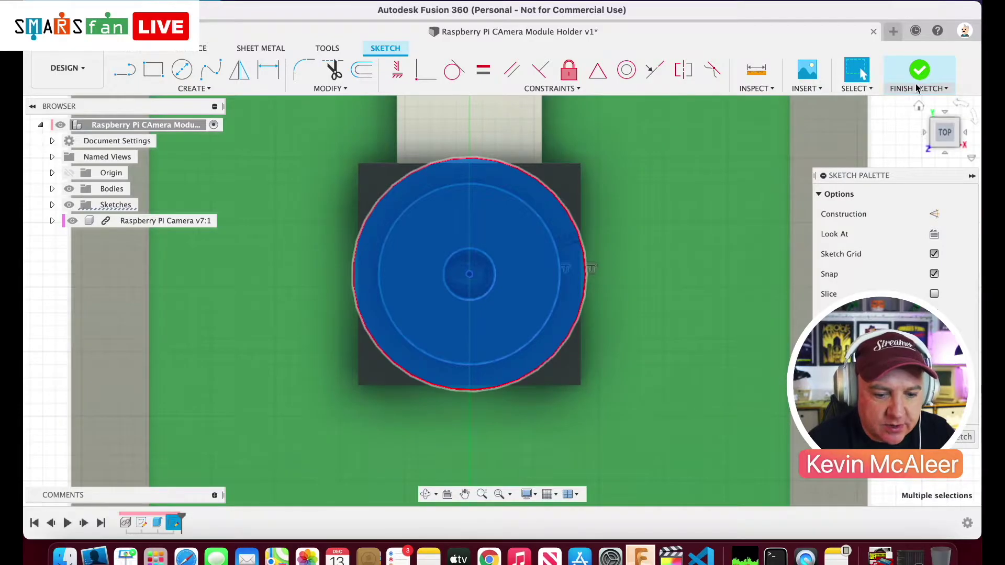
- Finish the sketch and extrude the frame and inner area around the lens opening by 1 mm to form the cover
{"action": "left_click", "coordinate": [918, 88]}
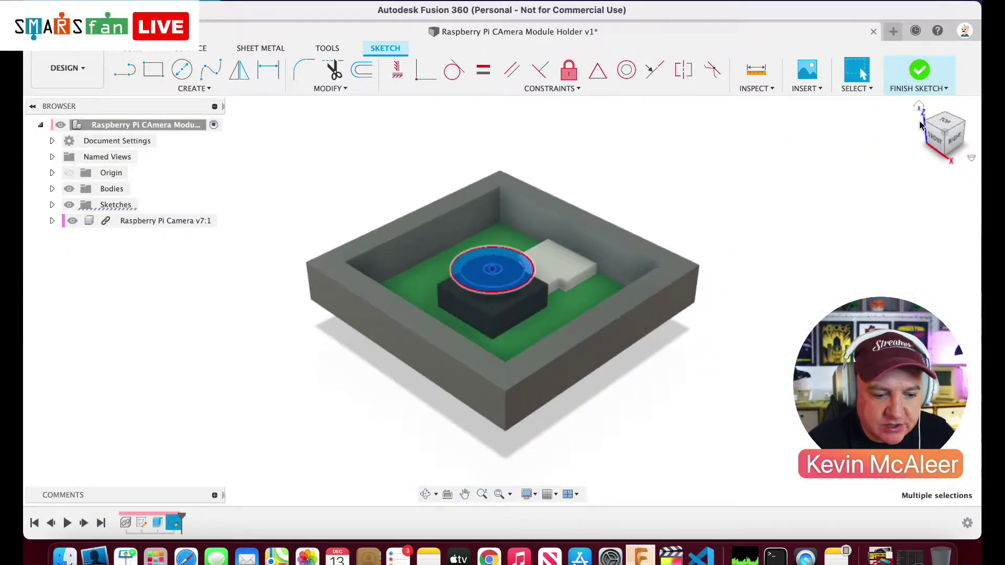
{"action": "left_click", "coordinate": [555, 289]}
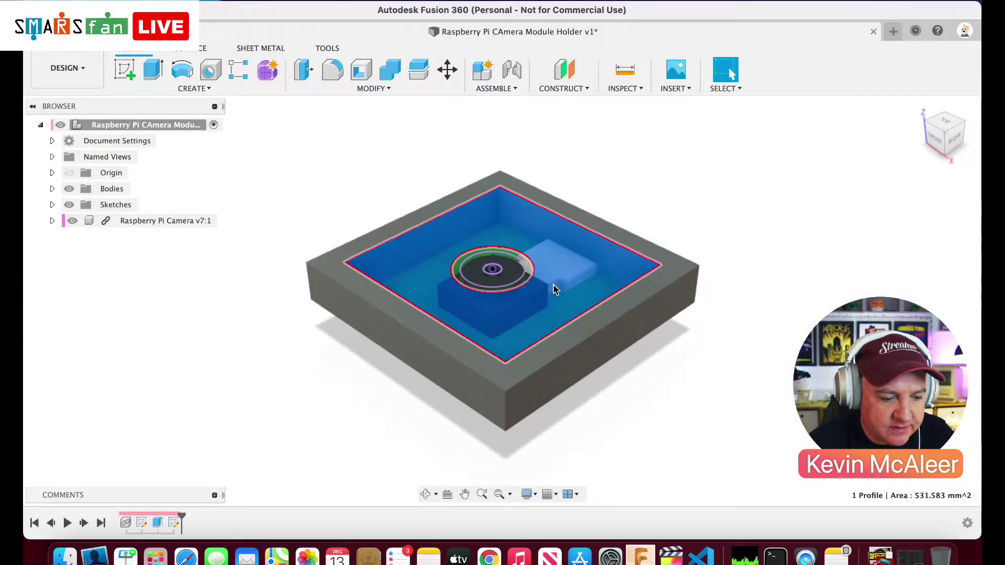
{"action": "left_click", "coordinate": [586, 322], "text": "shift"}
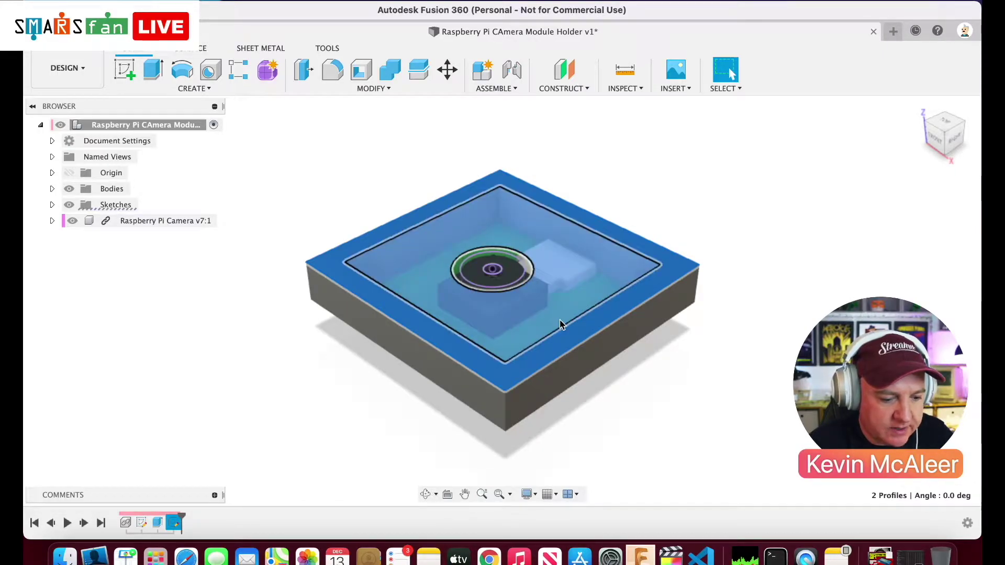
{"action": "key", "text": "e"}
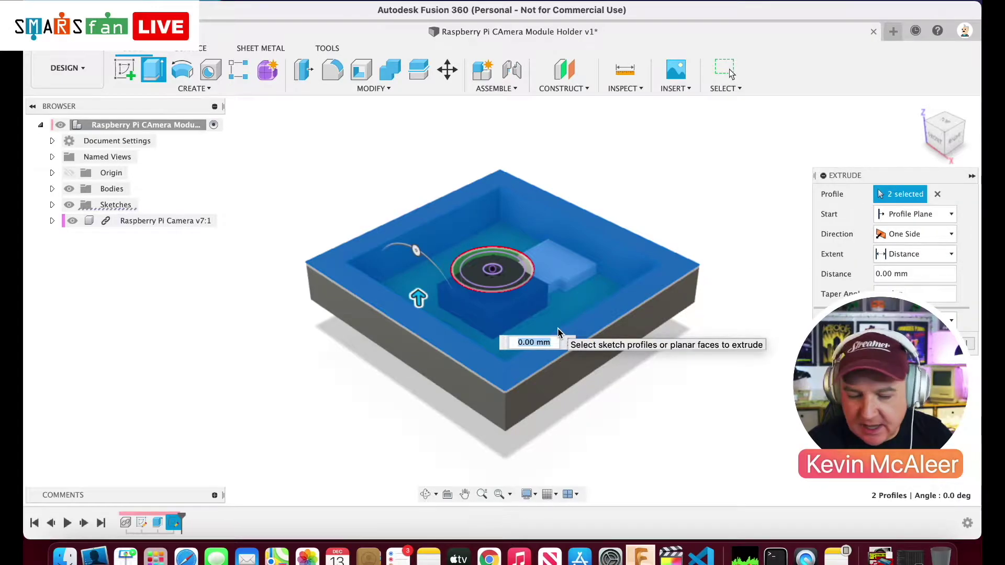
{"action": "type", "text": "1"}
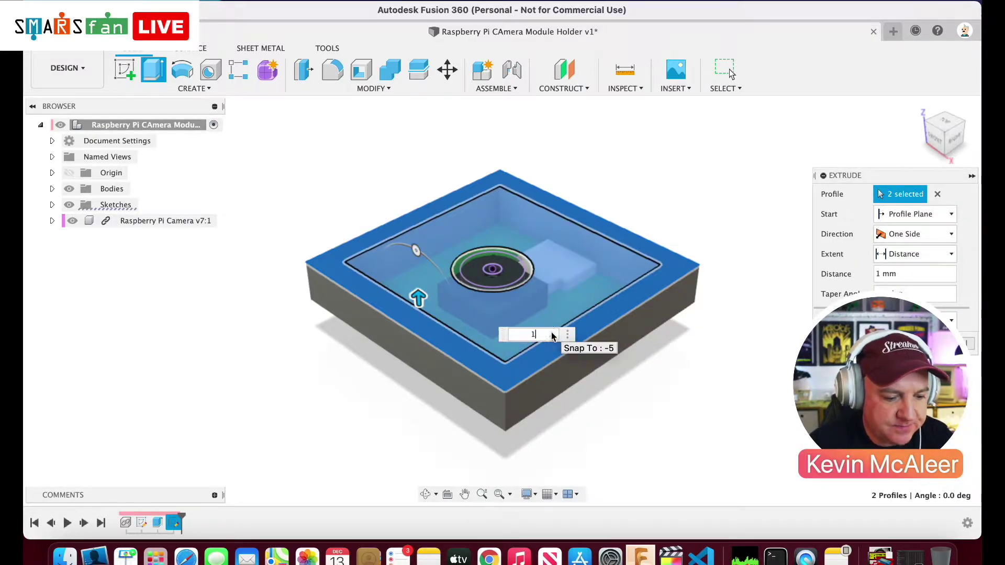
{"action": "key", "text": "Return"}
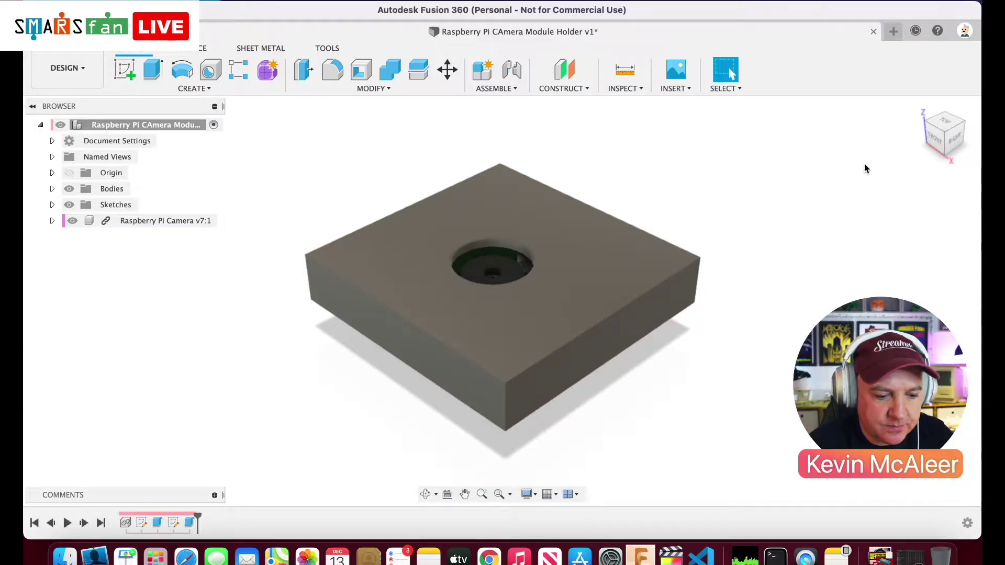
- Offset the frame's bottom rim face outward by 4 mm to make the holder deeper behind the camera board
{"action": "mouse_move", "coordinate": [947, 137]}
{"action": "left_mouse_down"}
{"action": "mouse_move", "coordinate": [938, 176]}
{"action": "mouse_move", "coordinate": [926, 115]}
{"action": "mouse_move", "coordinate": [946, 137]}
{"action": "left_mouse_up"}
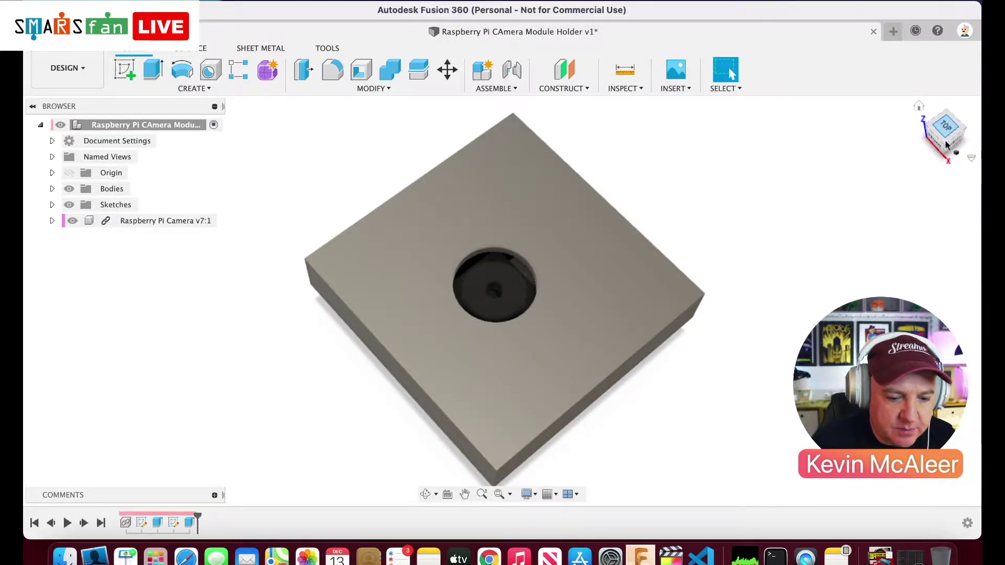
{"action": "left_click_drag", "start_coordinate": [945, 138], "coordinate": [944, 64]}
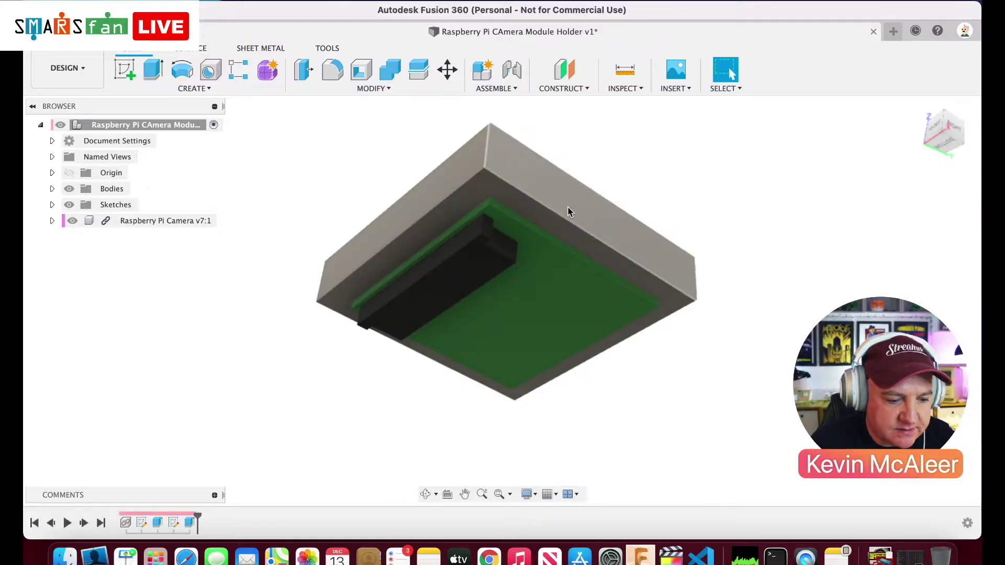
{"action": "left_click", "coordinate": [535, 208]}
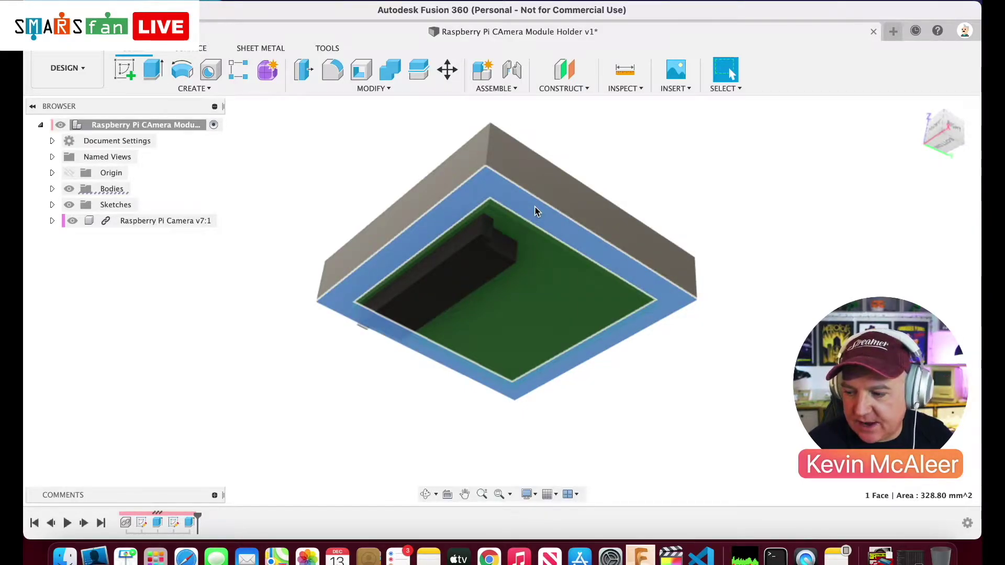
{"action": "key", "text": "q"}
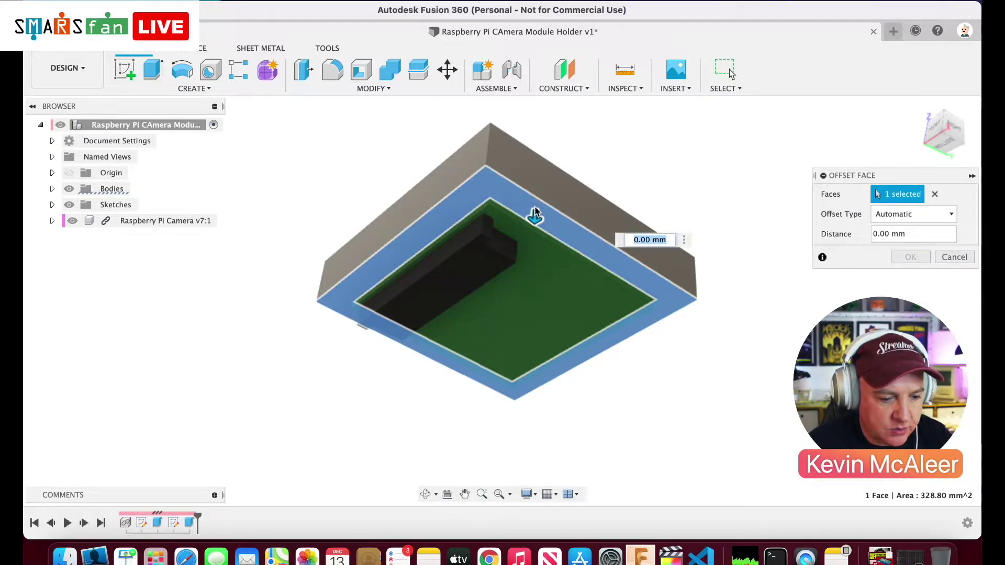
{"action": "left_click_drag", "start_coordinate": [534, 224], "coordinate": [532, 248]}
{"action": "key", "text": "Return"}
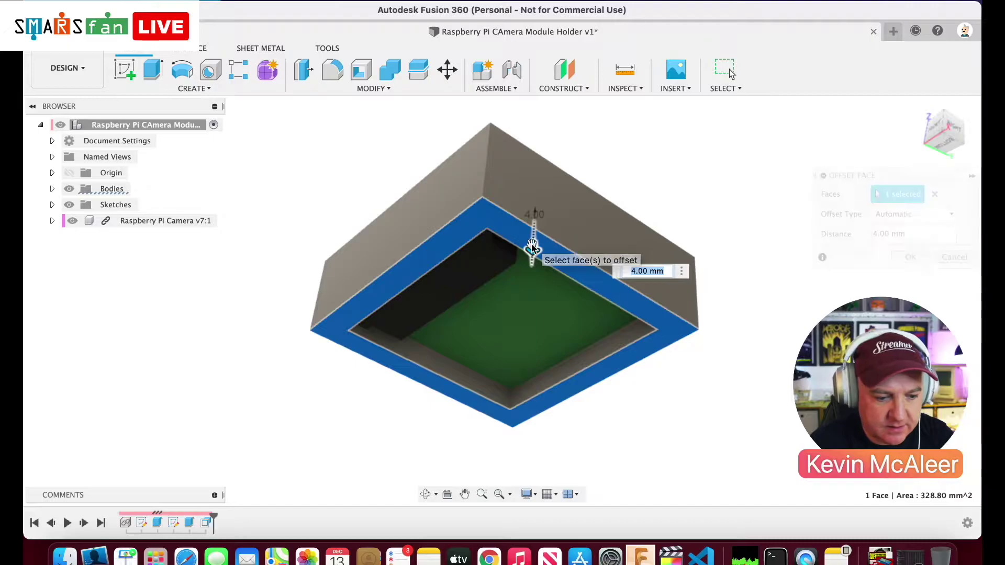
- Sketch a rectangle on the frame's bottom rim face from one outer corner to the opposite one and finish the sketch
{"action": "left_click", "coordinate": [957, 132]}
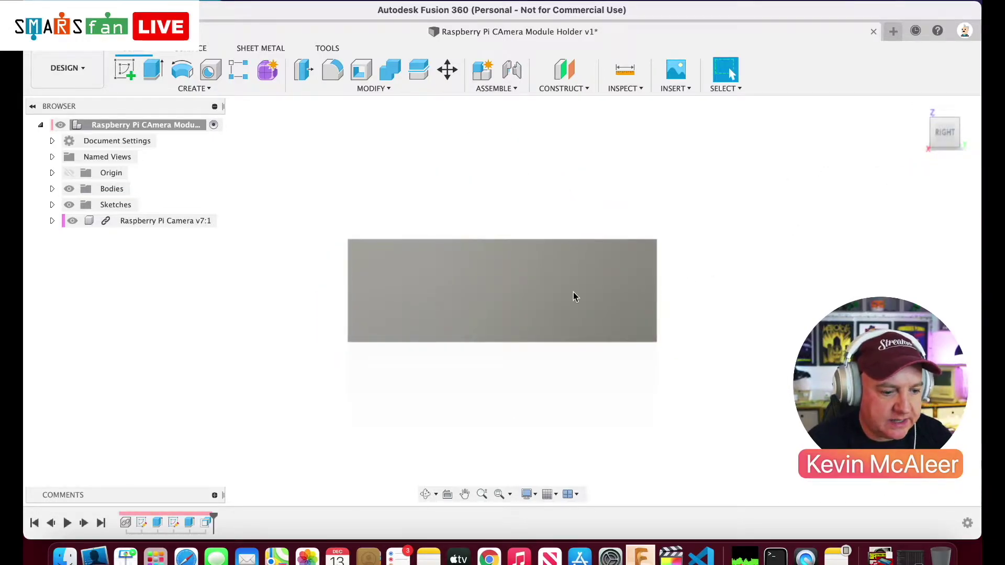
{"action": "left_click", "coordinate": [933, 119]}
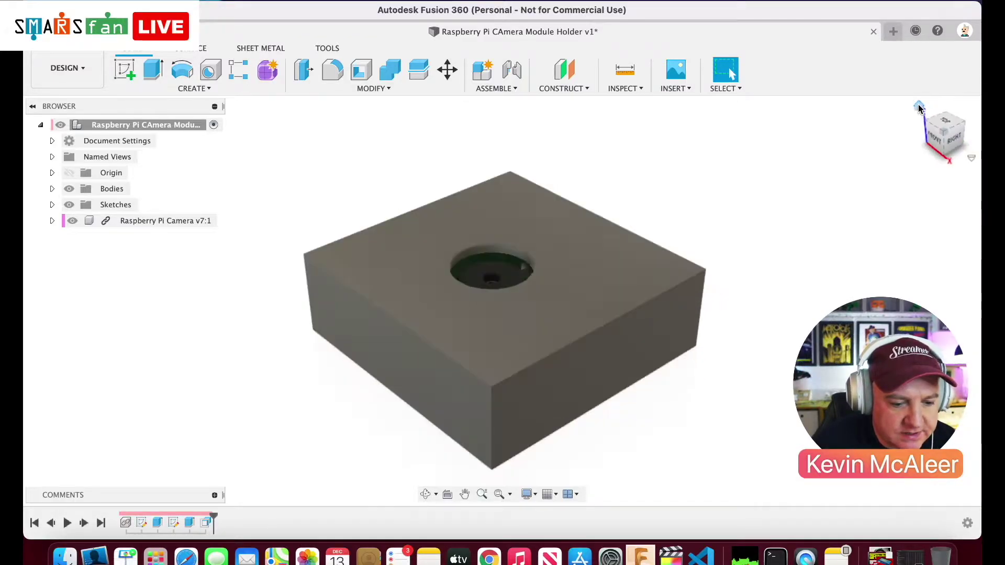
{"action": "left_click", "coordinate": [941, 149]}
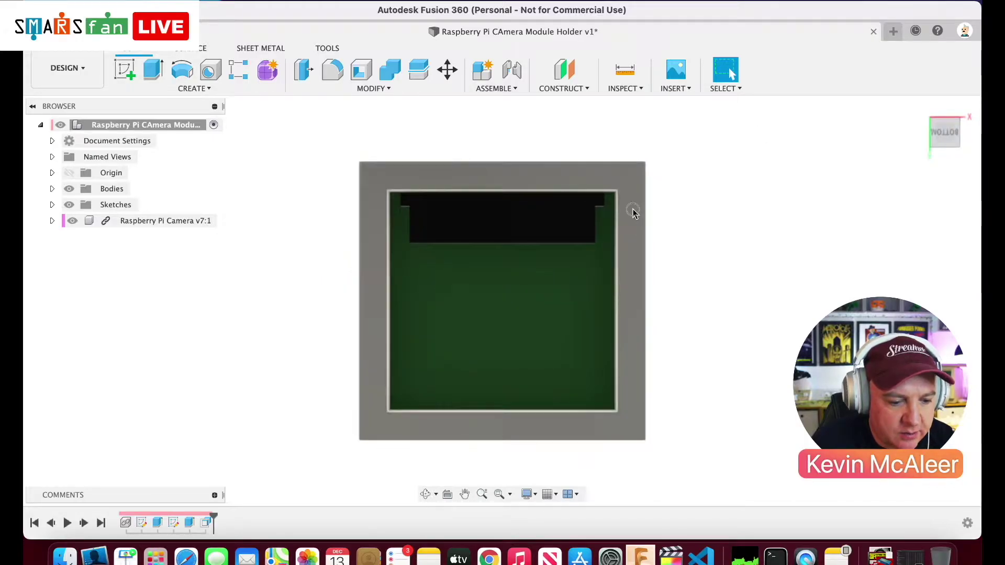
{"action": "left_click", "coordinate": [633, 213]}
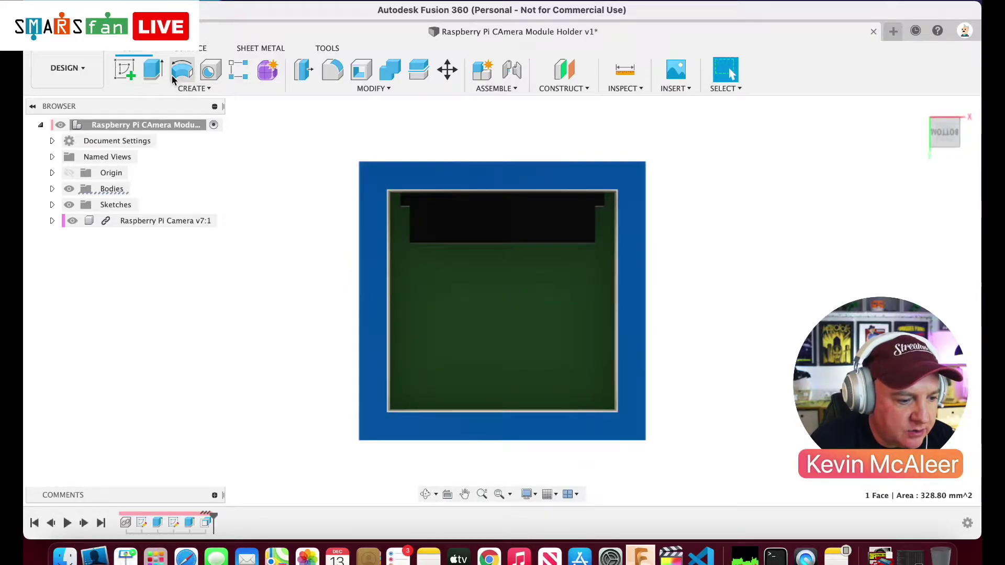
{"action": "left_click", "coordinate": [123, 71]}
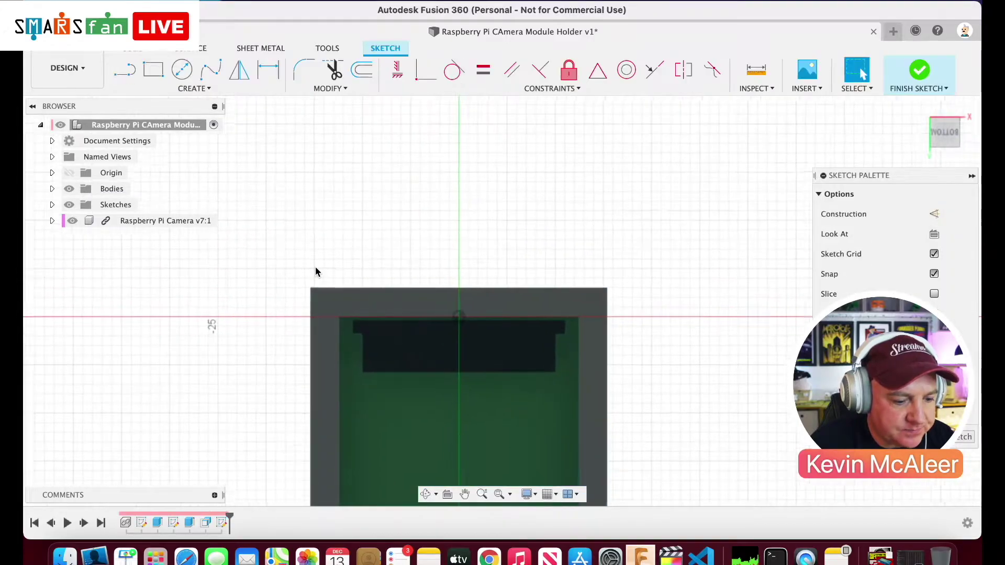
{"action": "left_click", "coordinate": [465, 495]}
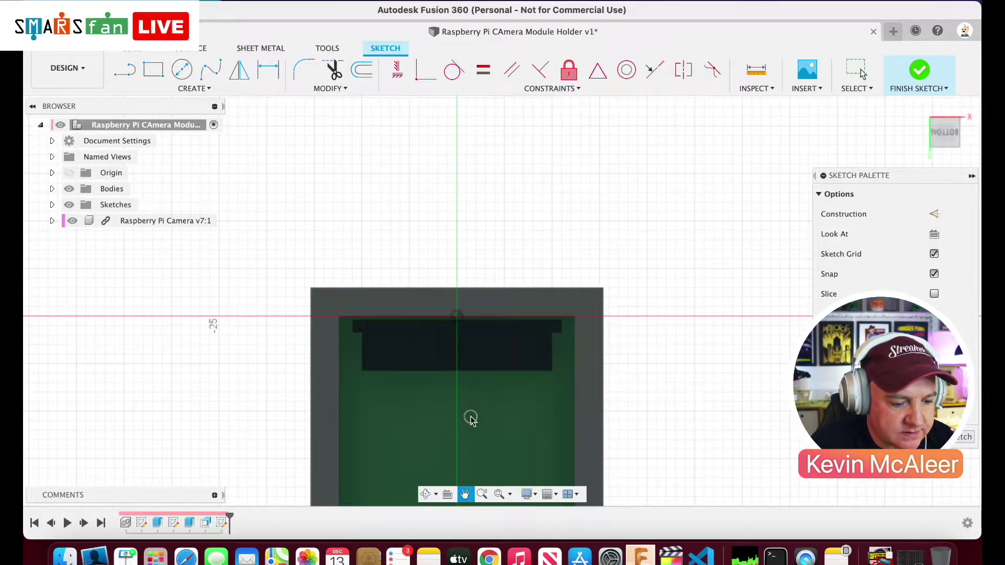
{"action": "left_click_drag", "start_coordinate": [471, 417], "coordinate": [518, 282]}
{"action": "key", "text": "r"}
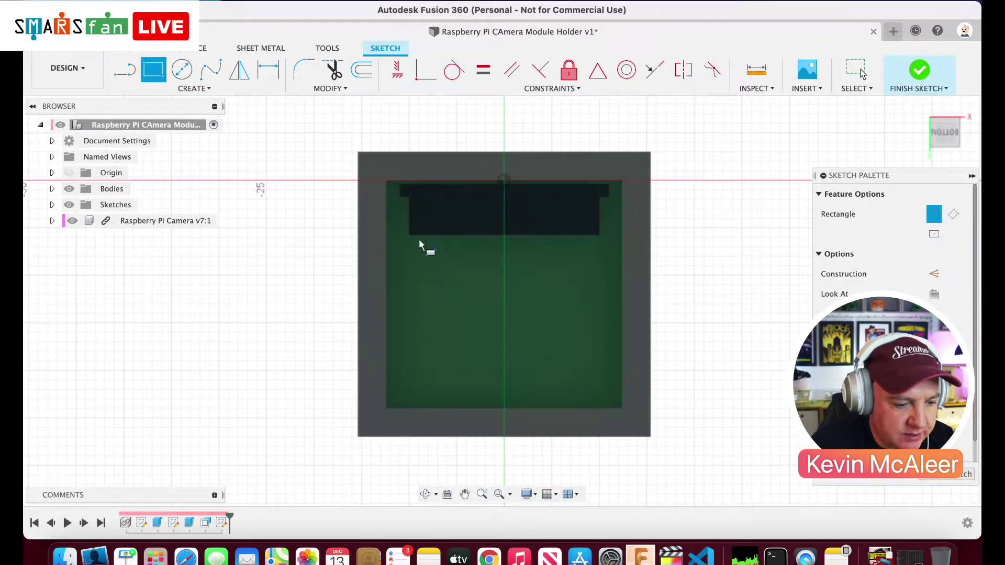
{"action": "left_click", "coordinate": [359, 152]}
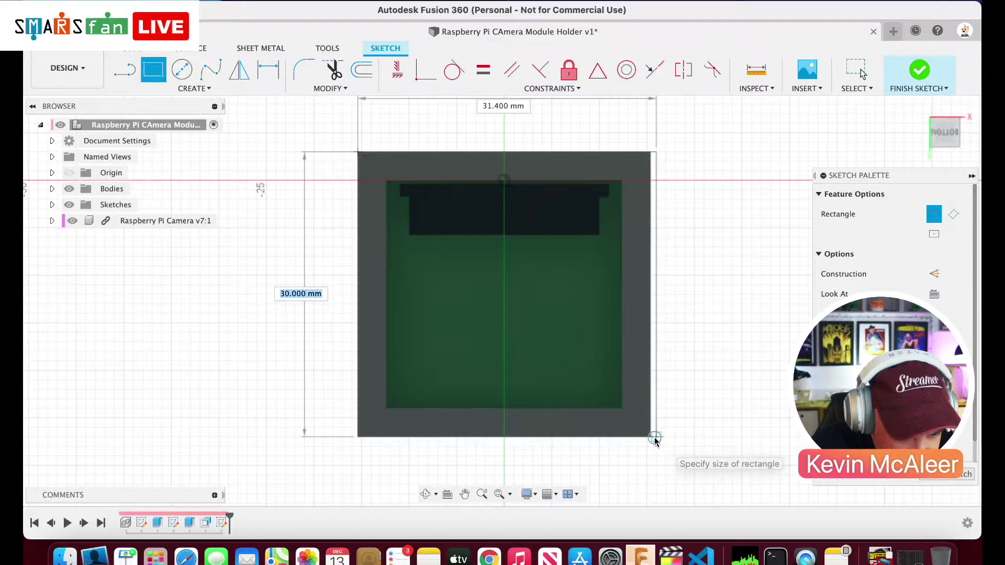
{"action": "key", "text": "Tab"}
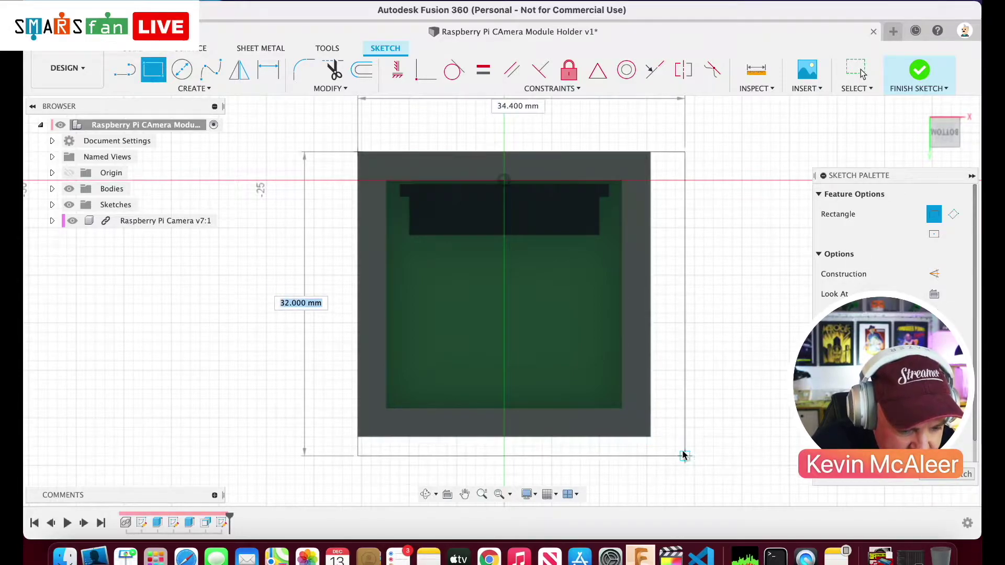
{"action": "left_click", "coordinate": [651, 439]}
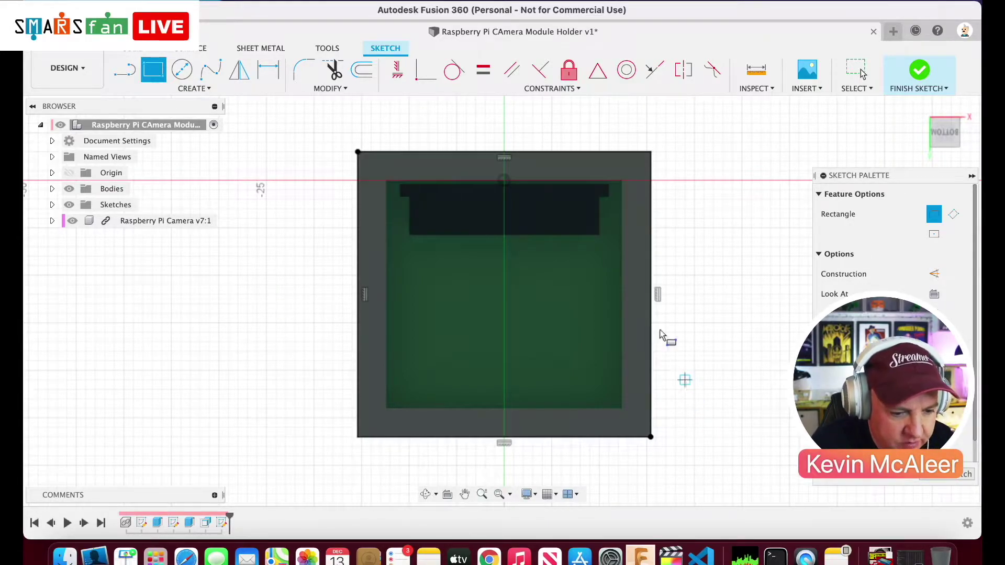
{"action": "left_click", "coordinate": [912, 79]}
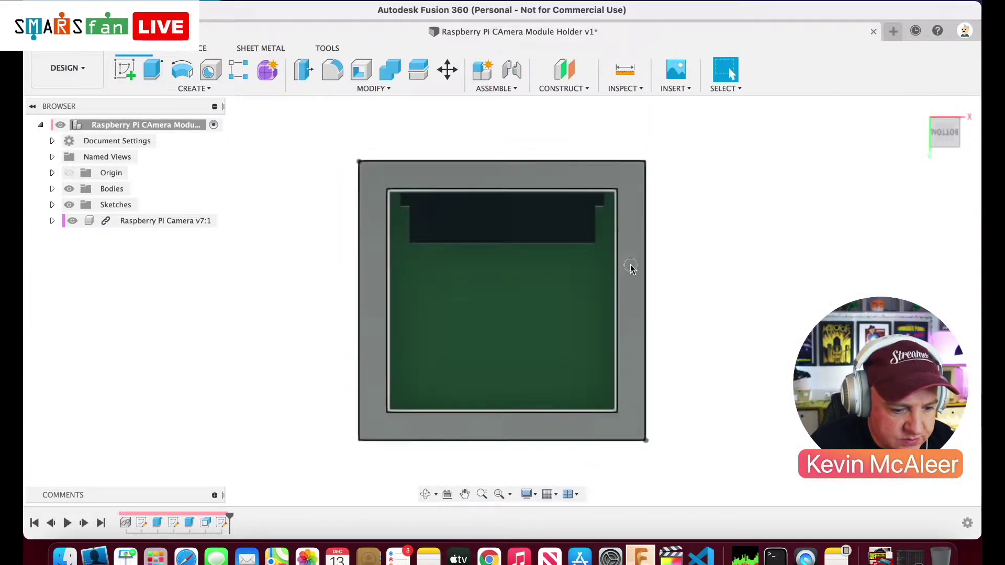
- Extrude the rim and inner profiles outward to close the underside, bringing the holder's overall height to about 11 mm
{"action": "left_click", "coordinate": [630, 269]}
{"action": "left_click", "coordinate": [601, 276], "text": "shift"}
{"action": "key", "text": "e"}
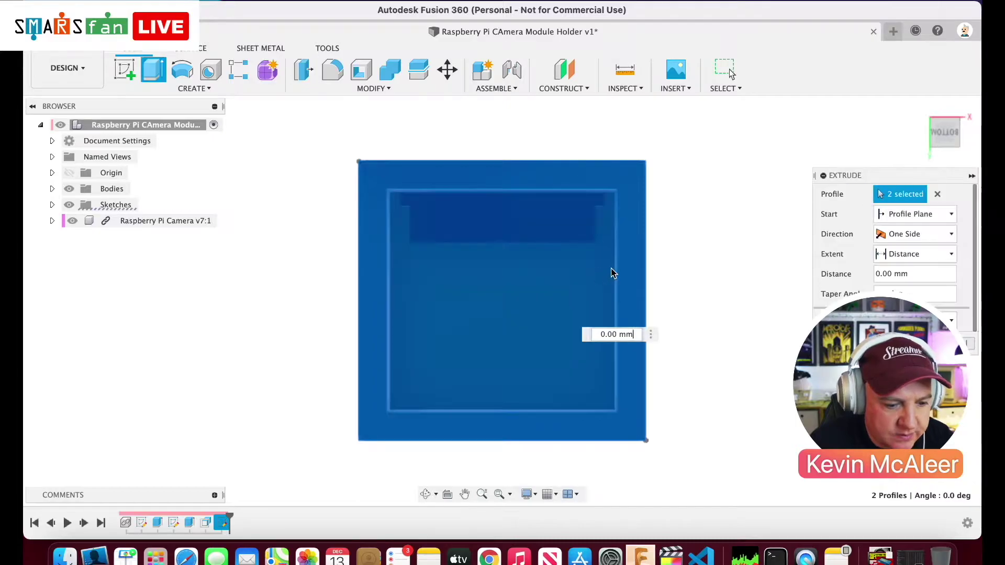
{"action": "left_click", "coordinate": [917, 108]}
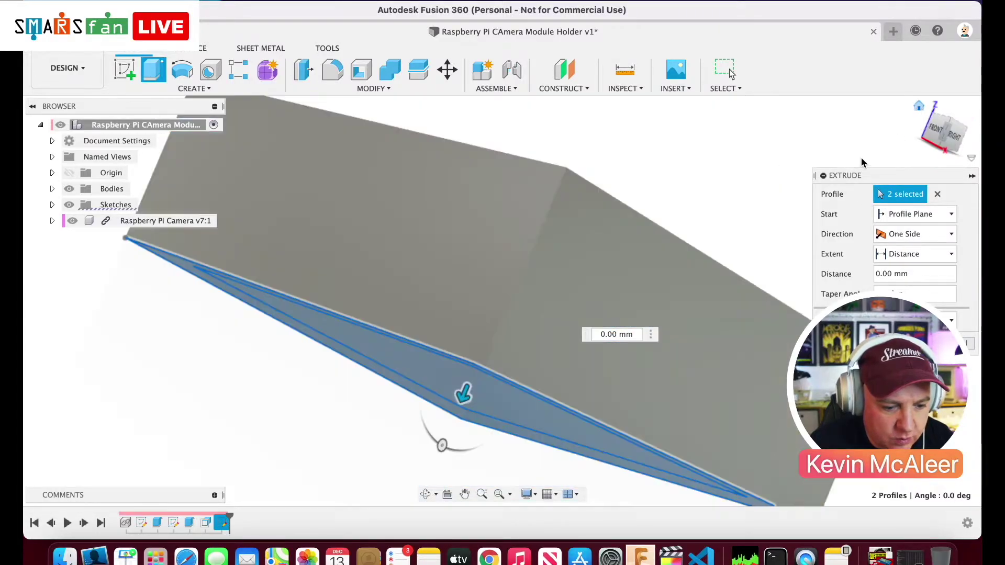
{"action": "mouse_move", "coordinate": [502, 355]}
{"action": "left_mouse_down"}
{"action": "mouse_move", "coordinate": [498, 341]}
{"action": "mouse_move", "coordinate": [498, 353]}
{"action": "left_mouse_up"}
{"action": "key", "text": "Return"}
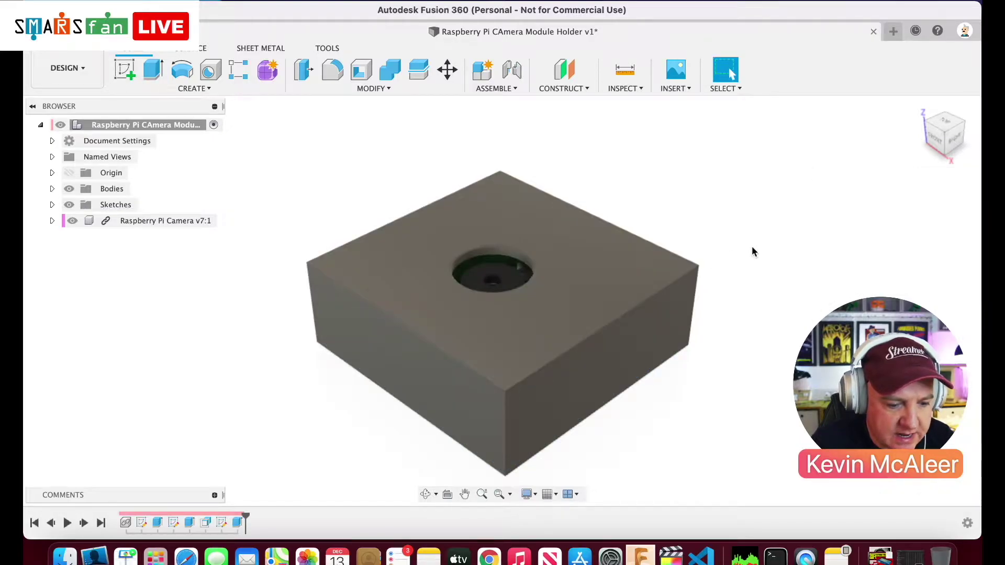
- Fillet the holder's four vertical corner edges with a 4 mm radius
{"action": "mouse_move", "coordinate": [951, 141]}
{"action": "left_mouse_down"}
{"action": "mouse_move", "coordinate": [909, 84]}
{"action": "mouse_move", "coordinate": [906, 45]}
{"action": "mouse_move", "coordinate": [897, 149]}
{"action": "mouse_move", "coordinate": [934, 148]}
{"action": "mouse_move", "coordinate": [890, 139]}
{"action": "mouse_move", "coordinate": [922, 131]}
{"action": "mouse_move", "coordinate": [780, 135]}
{"action": "mouse_move", "coordinate": [912, 128]}
{"action": "mouse_move", "coordinate": [901, 131]}
{"action": "mouse_move", "coordinate": [943, 137]}
{"action": "left_mouse_up"}
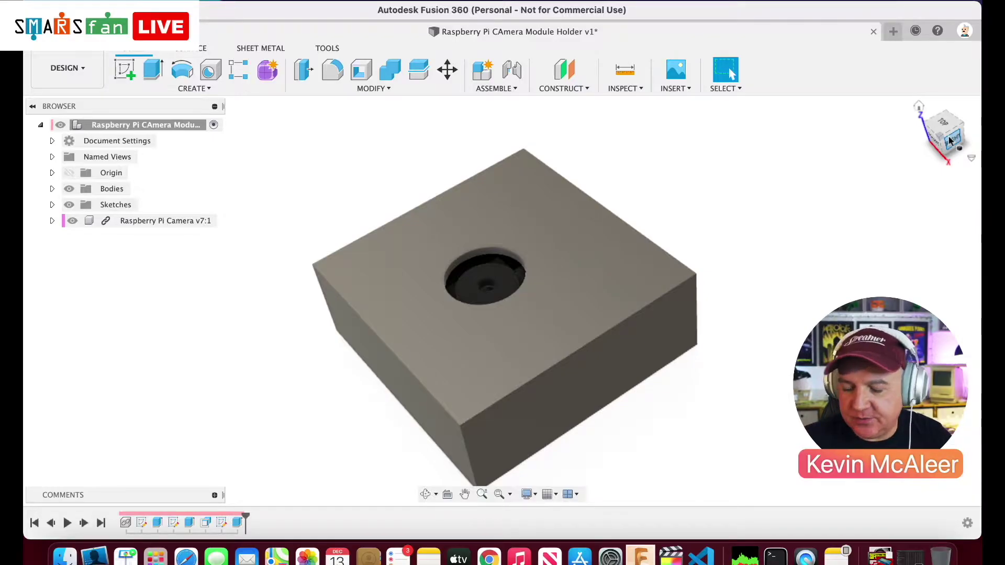
{"action": "left_click", "coordinate": [696, 299]}
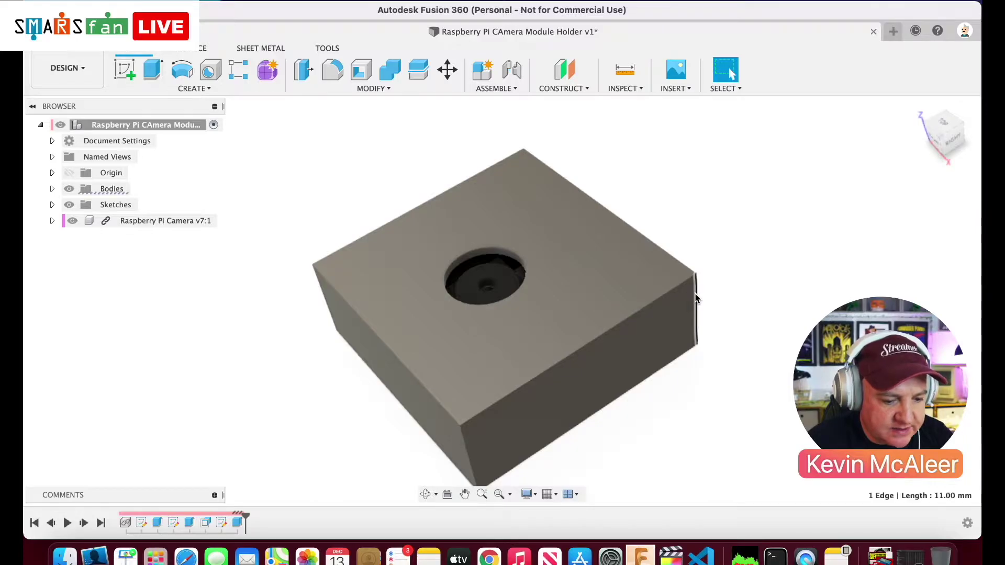
{"action": "key", "text": "f"}
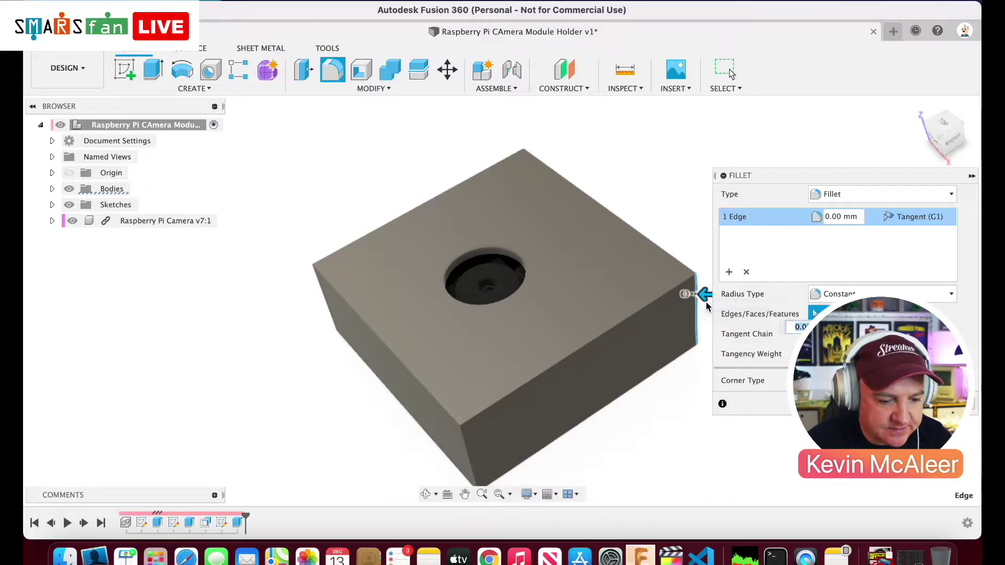
{"action": "left_click_drag", "start_coordinate": [707, 297], "coordinate": [692, 294]}
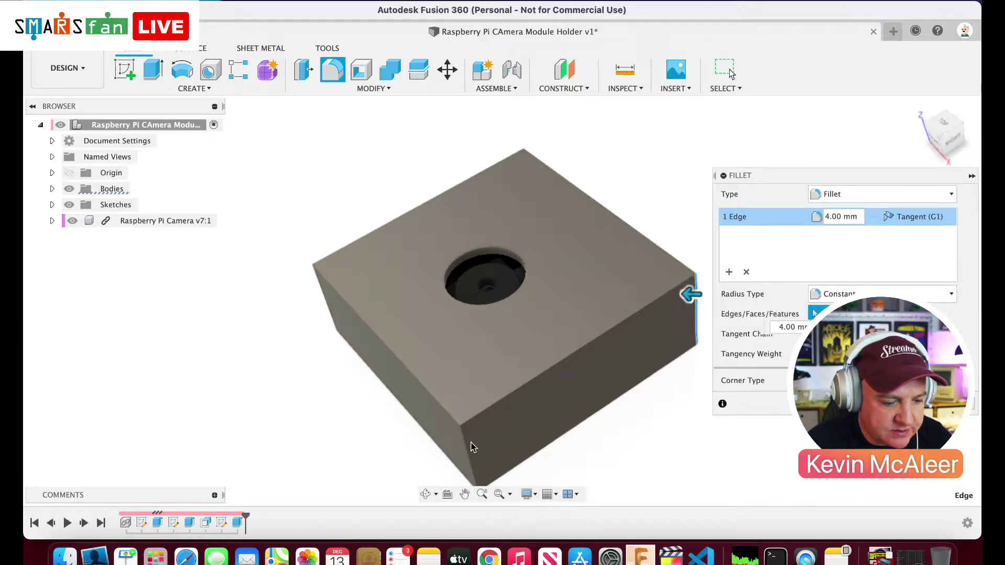
{"action": "left_click", "coordinate": [466, 448]}
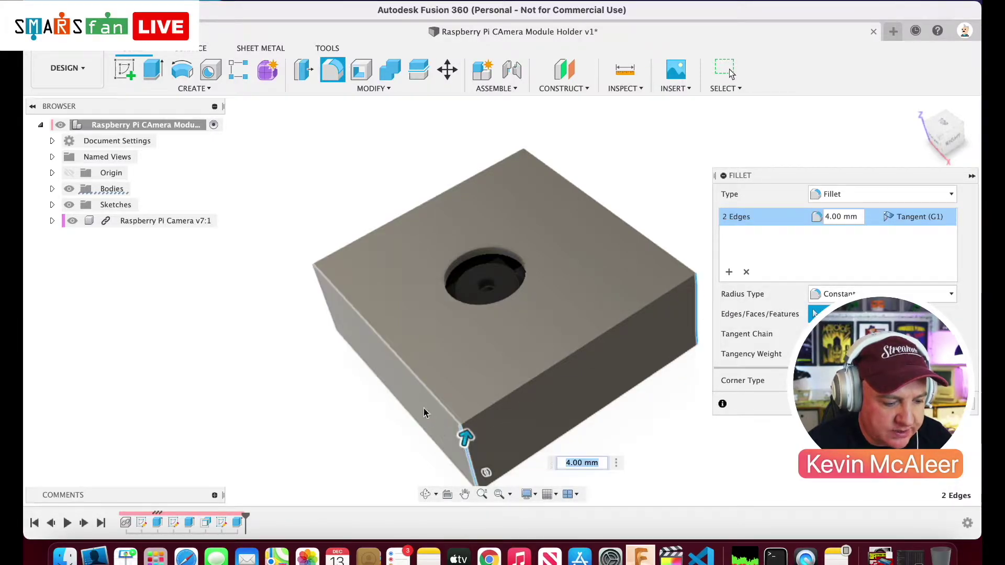
{"action": "left_click", "coordinate": [324, 304]}
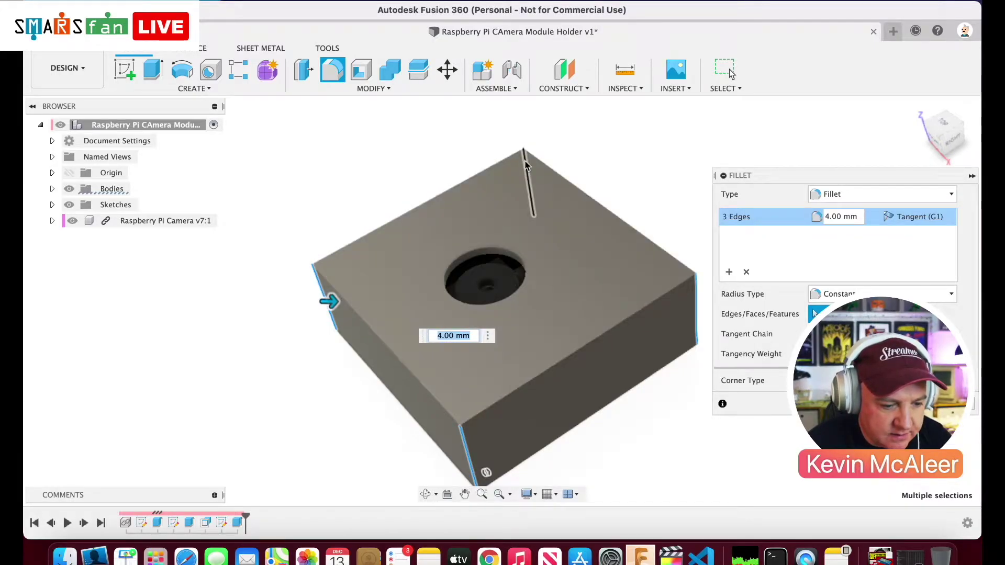
{"action": "left_click", "coordinate": [525, 161]}
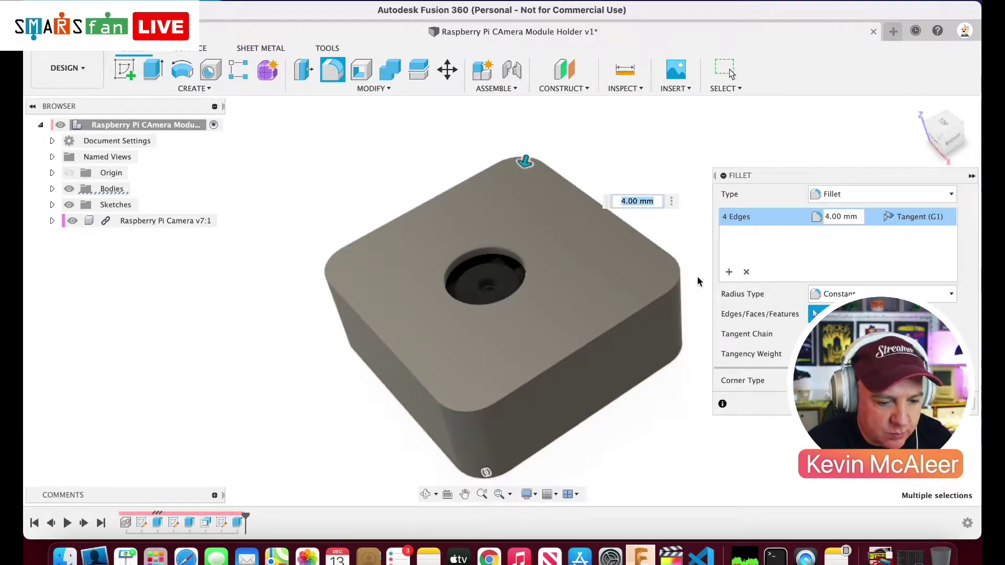
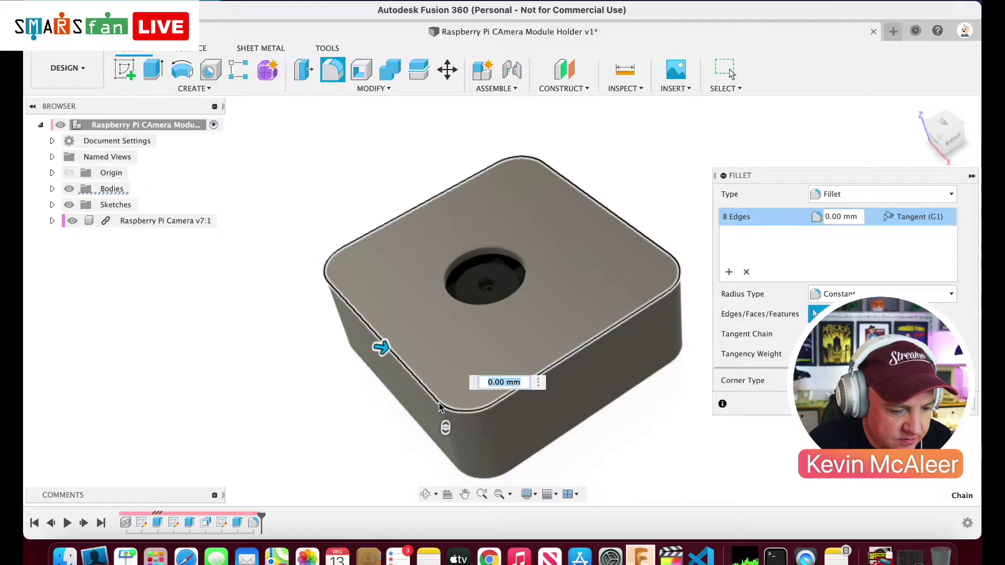
- Fillet the outer edge loop of the holder's upper face with a 4 mm radius
{"action": "type", "text": "2"}
{"action": "key", "text": "Return"}
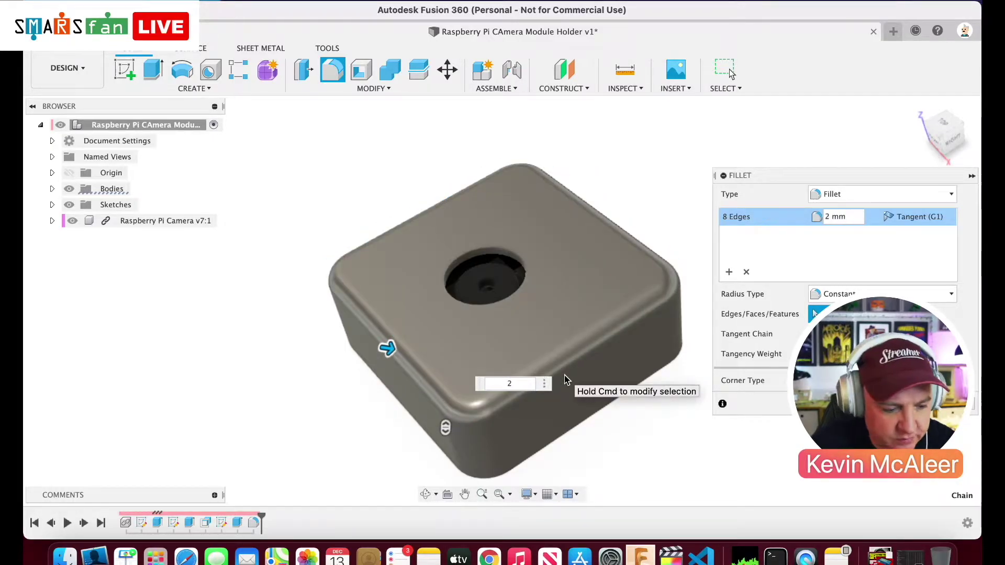
{"action": "type", "text": "4"}
{"action": "key", "text": "Return"}
{"action": "key", "text": "Return"}
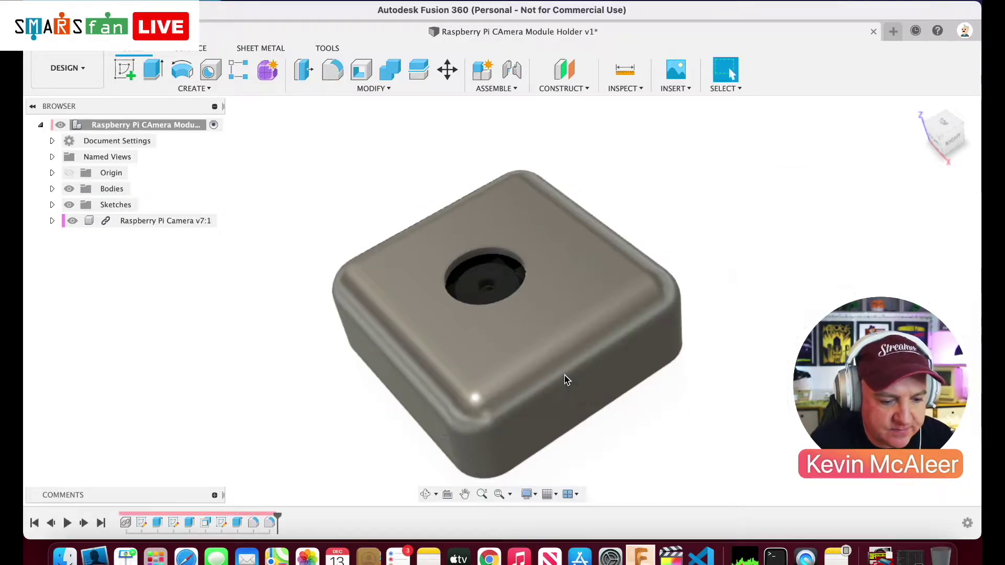
- Fillet the outer edge loop of the holder's underside with a 2 mm radius
{"action": "left_click", "coordinate": [938, 157]}
{"action": "key", "text": "f"}
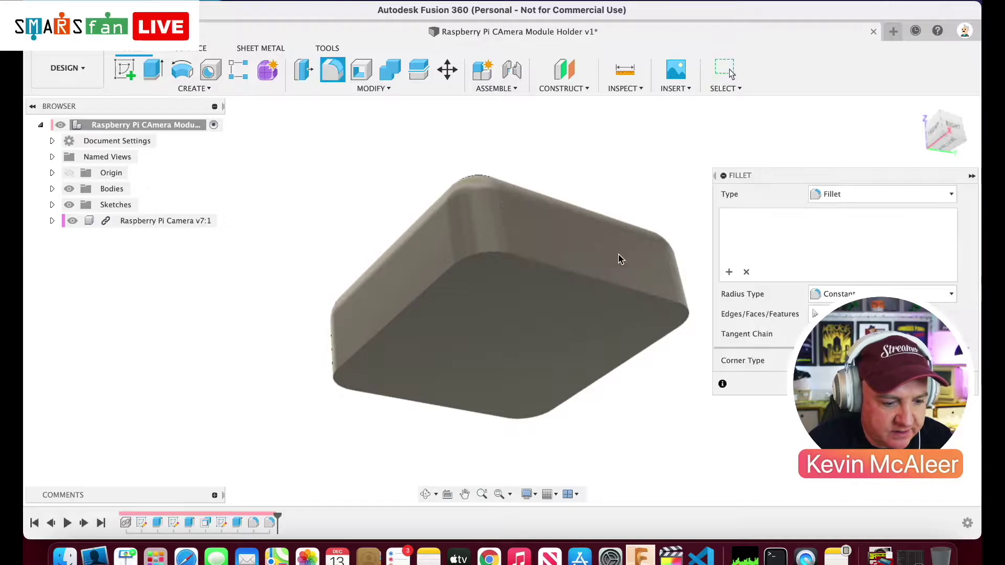
{"action": "left_click", "coordinate": [585, 276]}
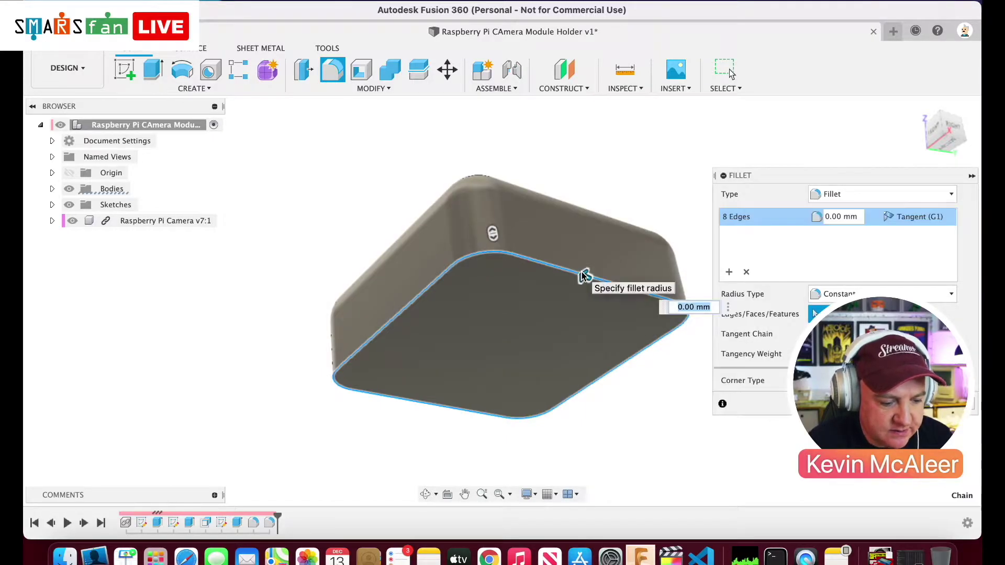
{"action": "type", "text": "2"}
{"action": "key", "text": "Return"}
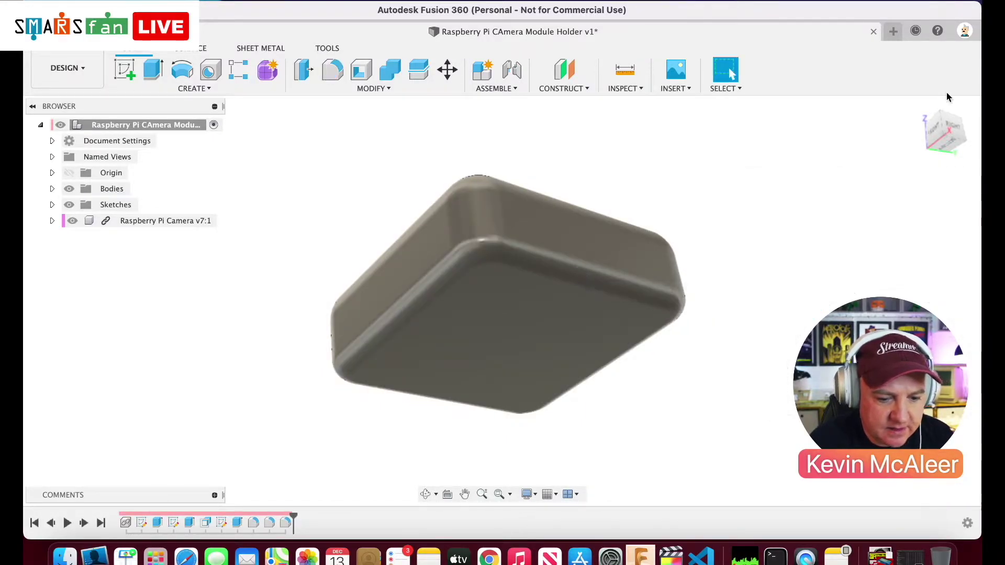
- Construct an offset plane at -9 mm from the flat upper face around the lens opening
{"action": "left_click_drag", "start_coordinate": [942, 133], "coordinate": [927, 160]}
{"action": "mouse_move", "coordinate": [926, 160]}
{"action": "middle_mouse_down", "text": "shift"}
{"action": "mouse_move", "coordinate": [943, 175]}
{"action": "mouse_move", "coordinate": [934, 215]}
{"action": "mouse_move", "coordinate": [909, 149]}
{"action": "mouse_move", "coordinate": [893, 141]}
{"action": "mouse_move", "coordinate": [943, 116]}
{"action": "middle_mouse_up", "text": "shift"}
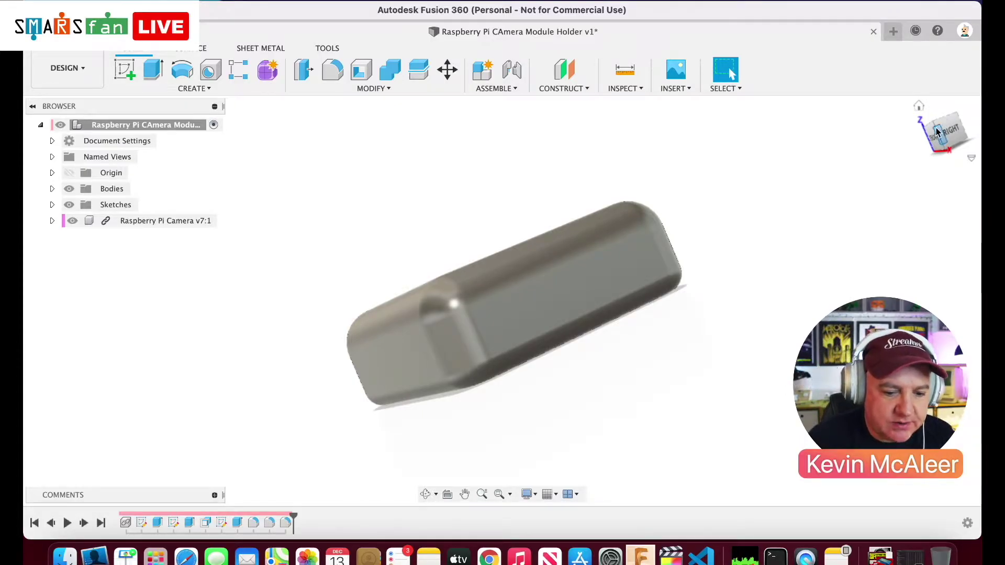
{"action": "middle_click_drag", "start_coordinate": [939, 135], "coordinate": [947, 159], "text": "shift"}
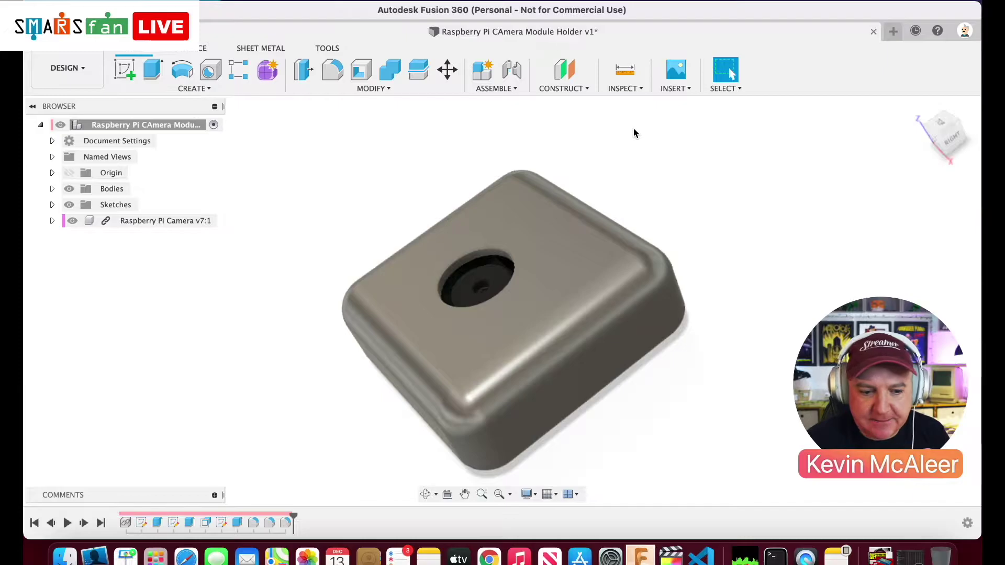
{"action": "left_click", "coordinate": [531, 238]}
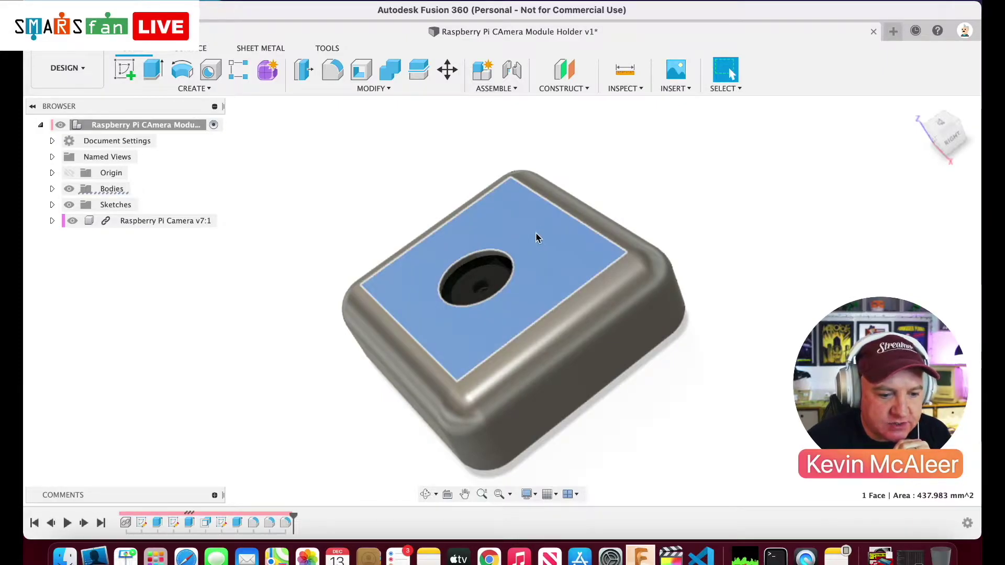
{"action": "left_click", "coordinate": [576, 89]}
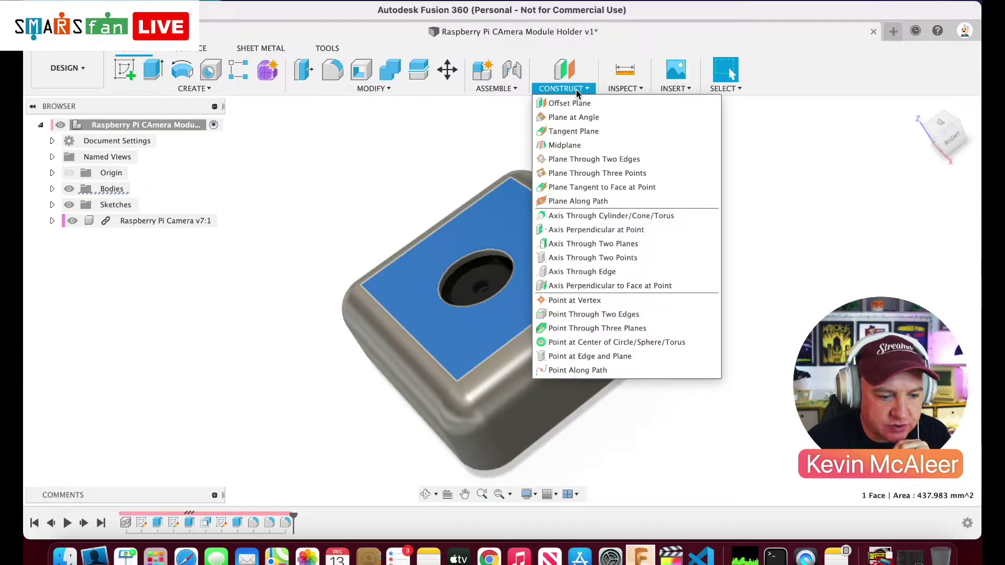
{"action": "left_click", "coordinate": [577, 104]}
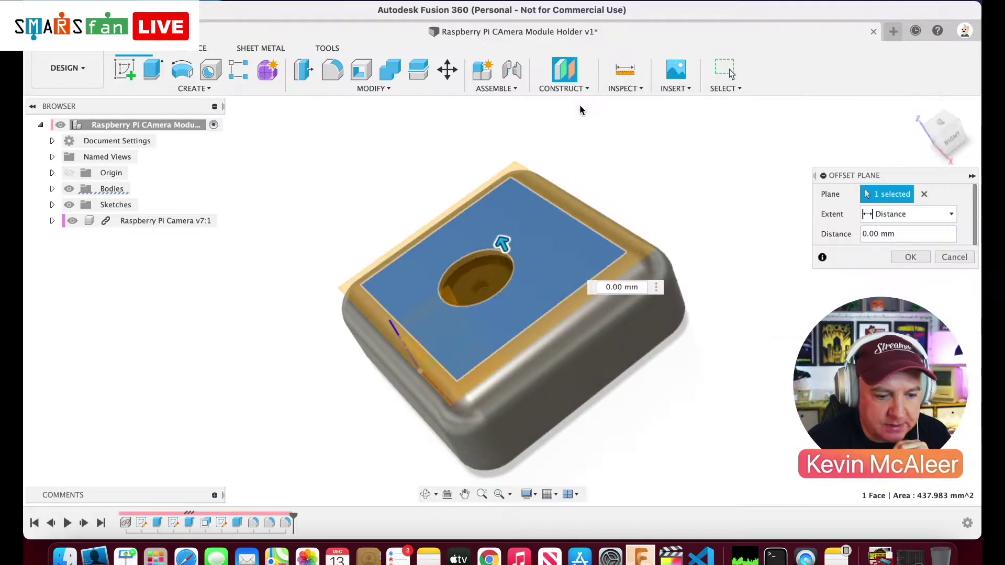
{"action": "type", "text": "9"}
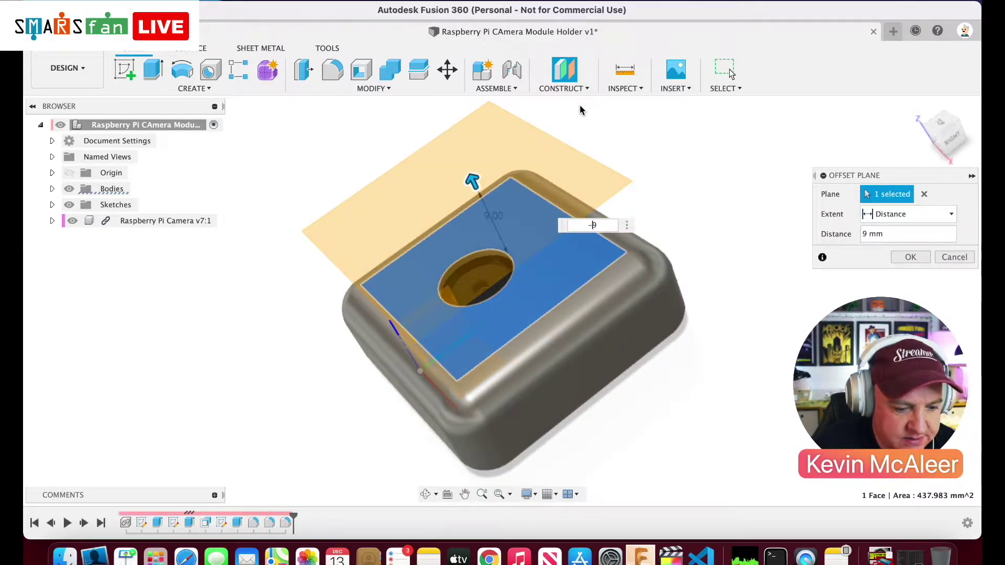
{"action": "key", "text": "Return"}
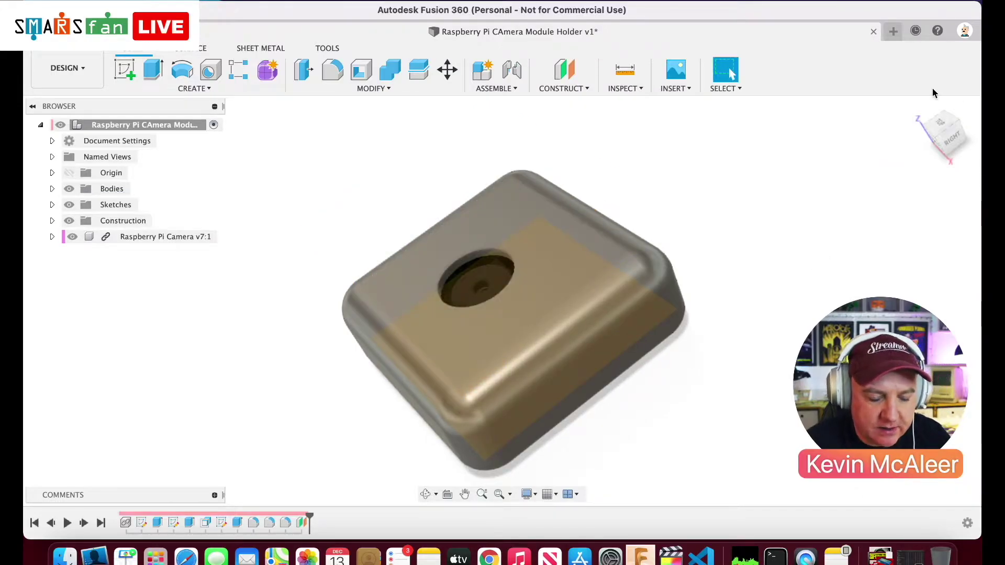
- Split the holder body with the offset construction plane, Plane1, as the splitting tool
{"action": "mouse_move", "coordinate": [949, 133]}
{"action": "middle_mouse_down", "text": "shift"}
{"action": "mouse_move", "coordinate": [871, 103]}
{"action": "mouse_move", "coordinate": [859, 118]}
{"action": "mouse_move", "coordinate": [865, 135]}
{"action": "mouse_move", "coordinate": [891, 138]}
{"action": "middle_mouse_up", "text": "shift"}
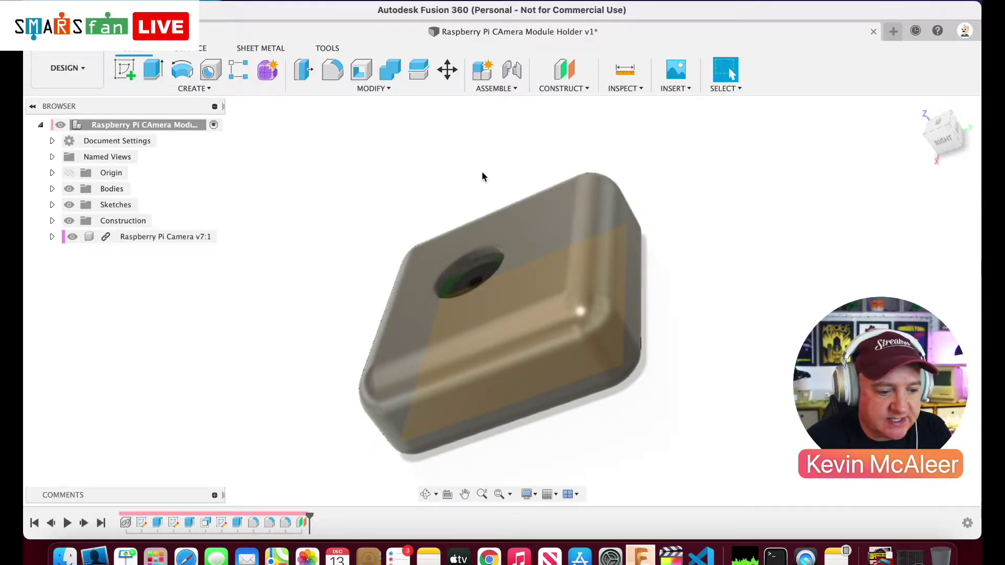
{"action": "left_click", "coordinate": [375, 92]}
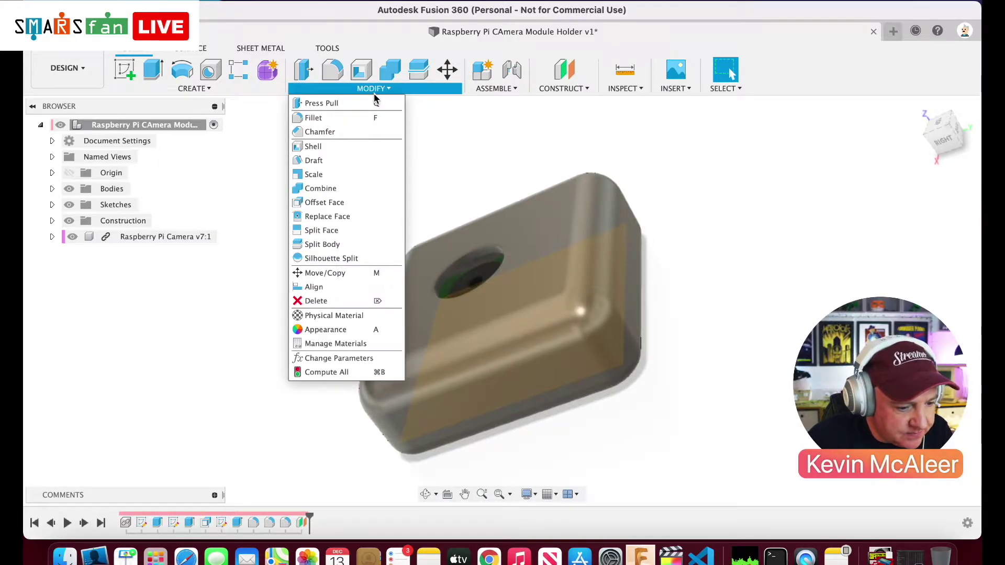
{"action": "left_click", "coordinate": [357, 248]}
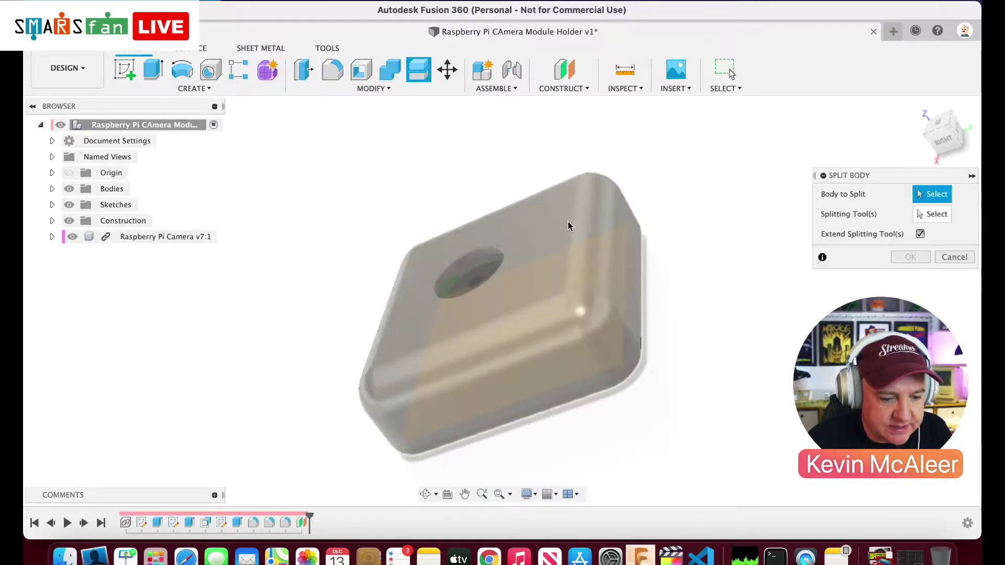
{"action": "left_click", "coordinate": [568, 221]}
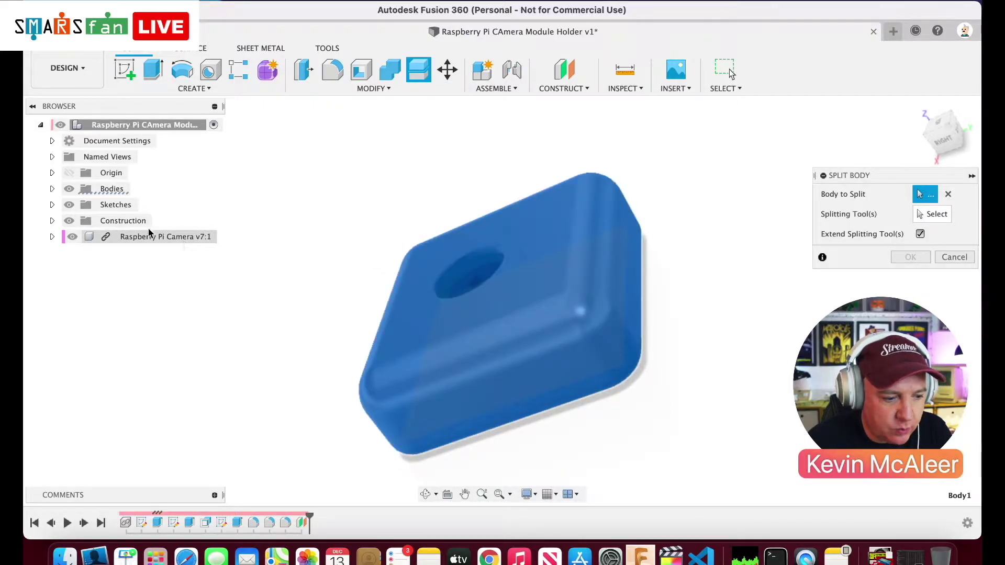
{"action": "left_click", "coordinate": [52, 189]}
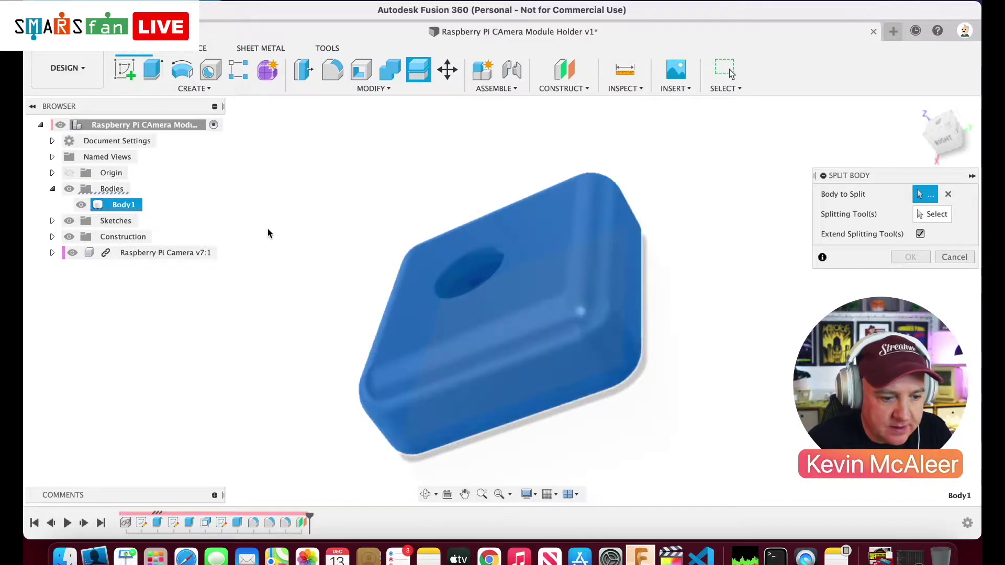
{"action": "left_click", "coordinate": [922, 220]}
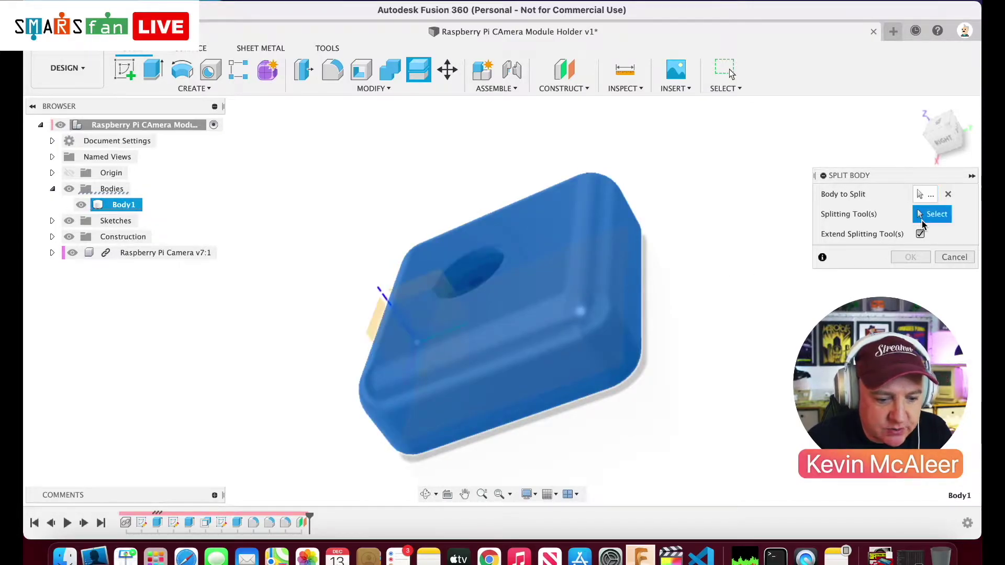
{"action": "left_click", "coordinate": [53, 237]}
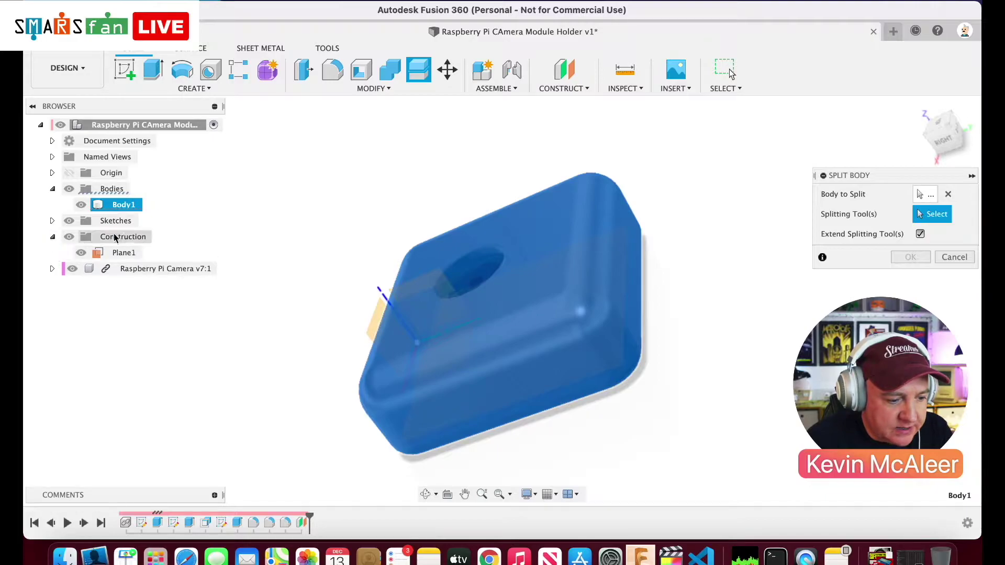
{"action": "left_click", "coordinate": [124, 253]}
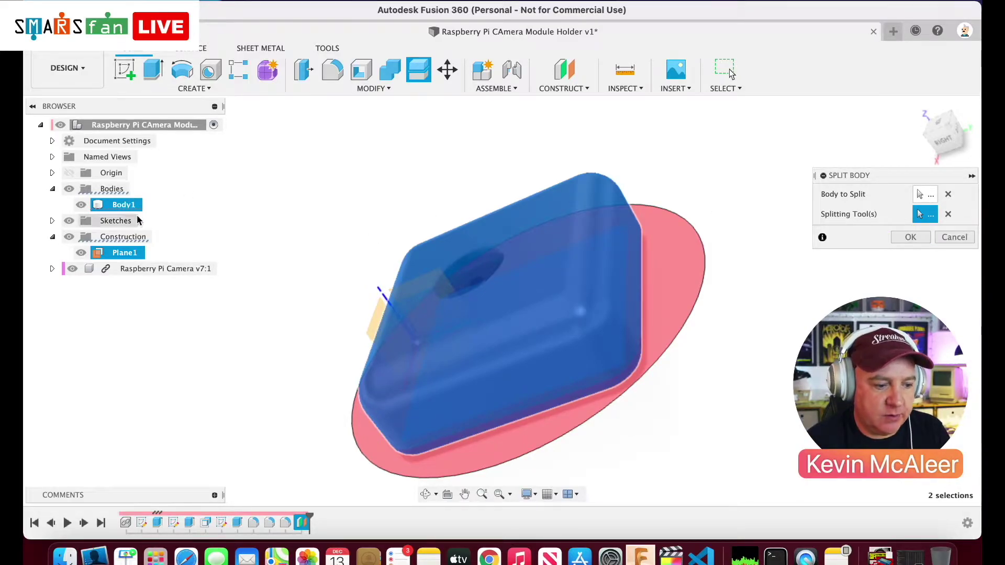
{"action": "left_click", "coordinate": [909, 239]}
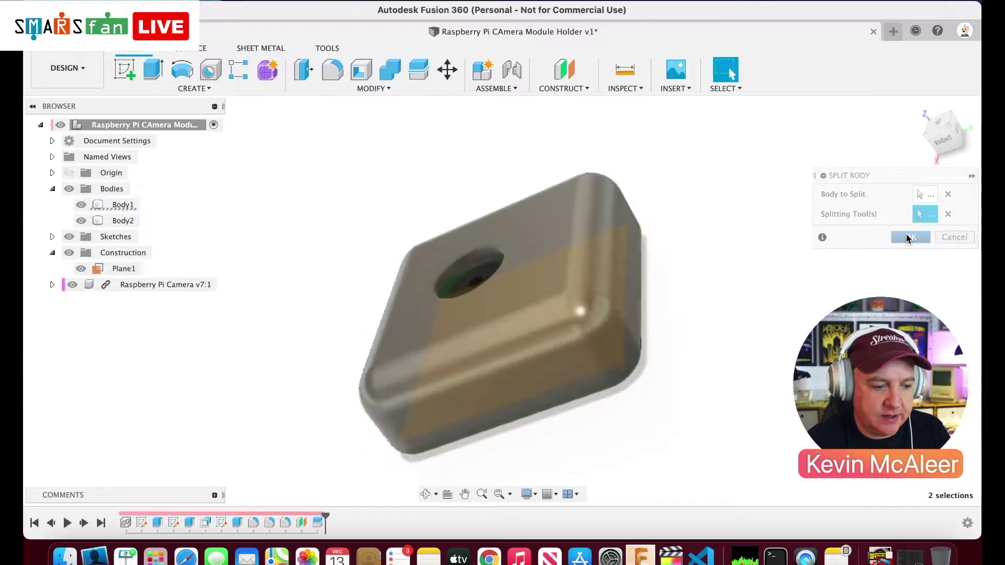
- Toggle the visibility of Body1 and Body2 to examine each half of the split holder, ending with Body2 hidden
{"action": "left_click", "coordinate": [83, 207]}
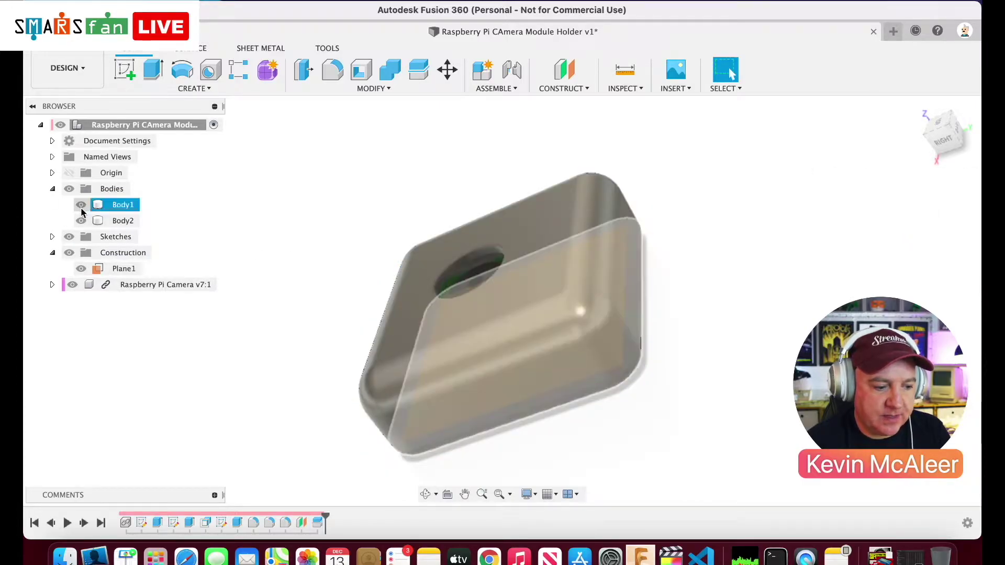
{"action": "left_click", "coordinate": [82, 209]}
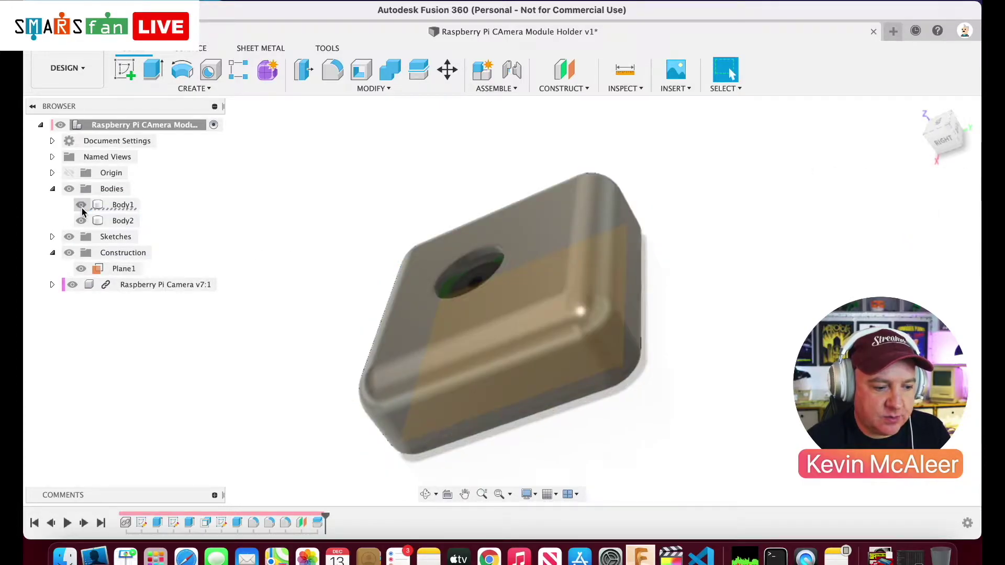
{"action": "left_click", "coordinate": [82, 223]}
{"action": "left_click", "coordinate": [82, 222]}
{"action": "left_click", "coordinate": [82, 221]}
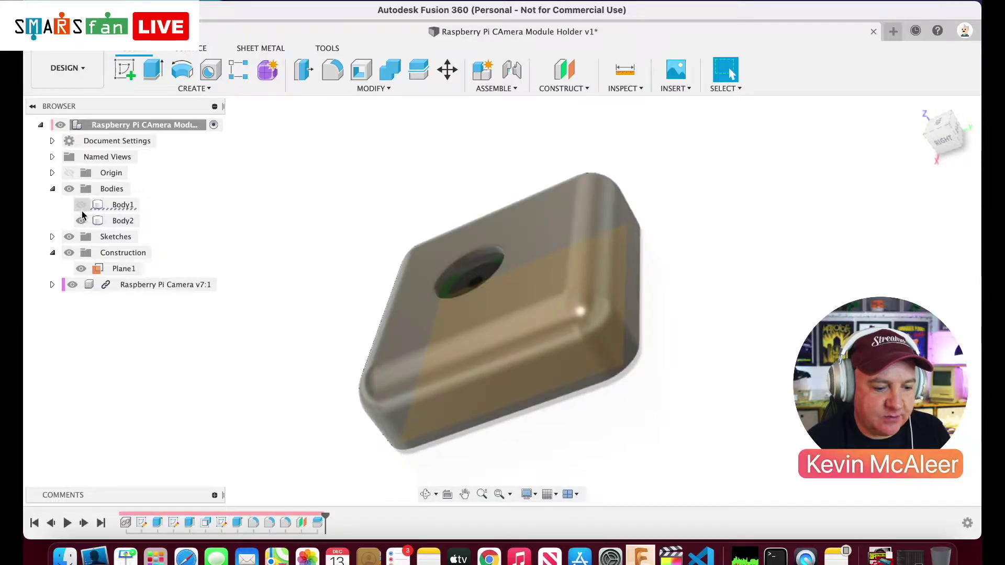
{"action": "left_click", "coordinate": [82, 221]}
{"action": "left_click", "coordinate": [82, 221]}
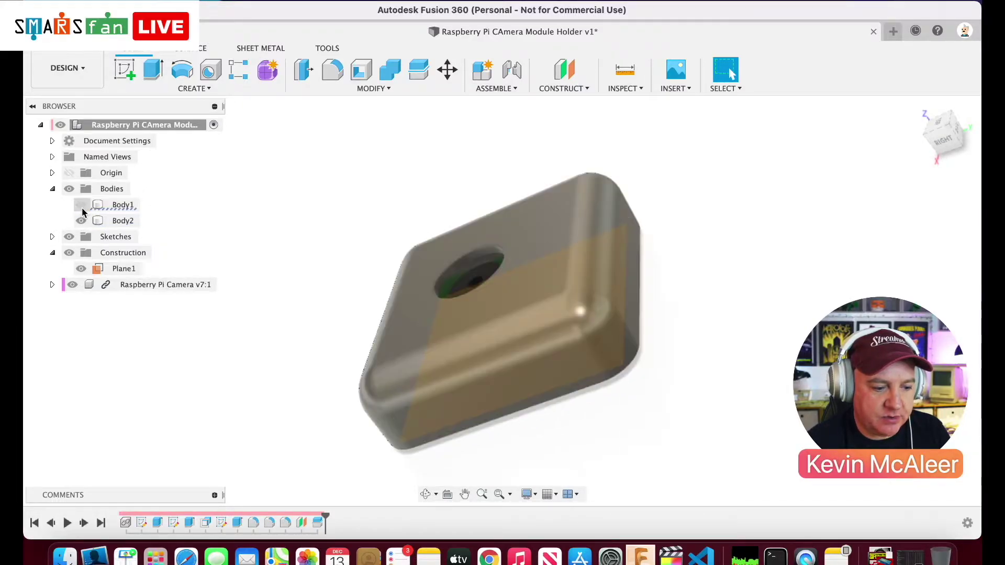
{"action": "left_click", "coordinate": [82, 220]}
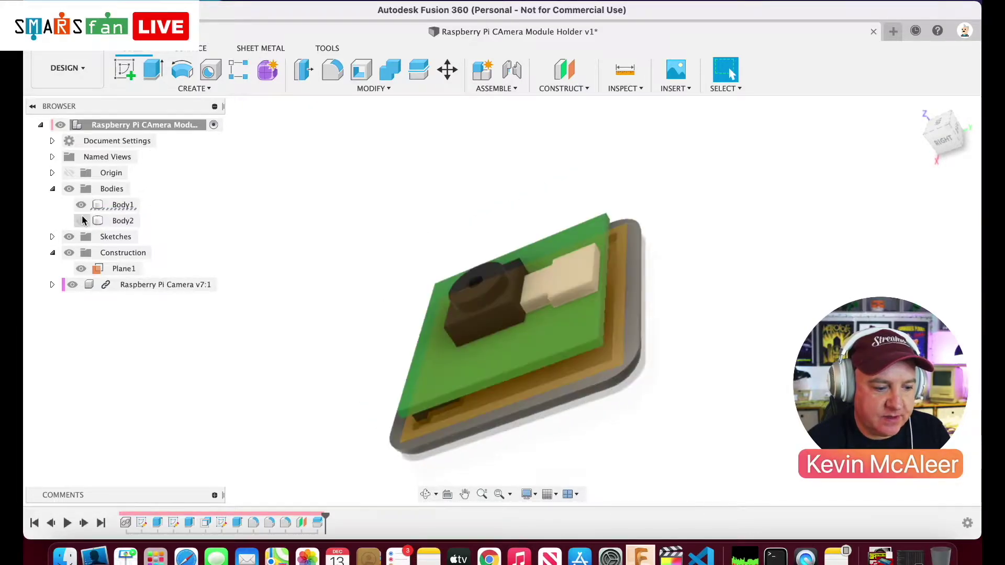
- Rename the hidden body Body2 as Back
{"action": "left_click", "coordinate": [118, 221]}
{"action": "double_click", "coordinate": [119, 221]}
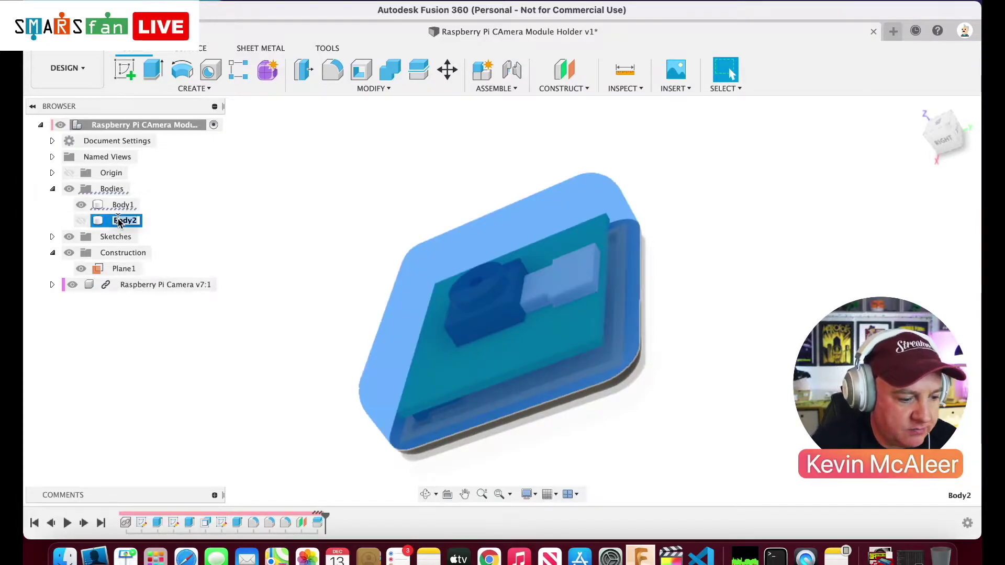
{"action": "type", "text": "Back"}
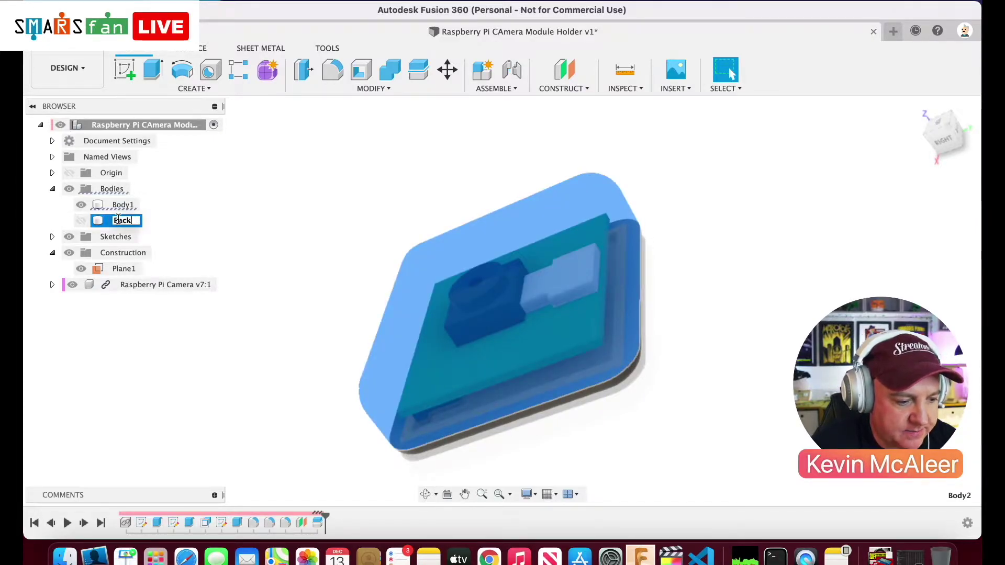
{"action": "key", "text": "Return"}
{"action": "left_click", "coordinate": [123, 206]}
{"action": "key", "text": "o"}
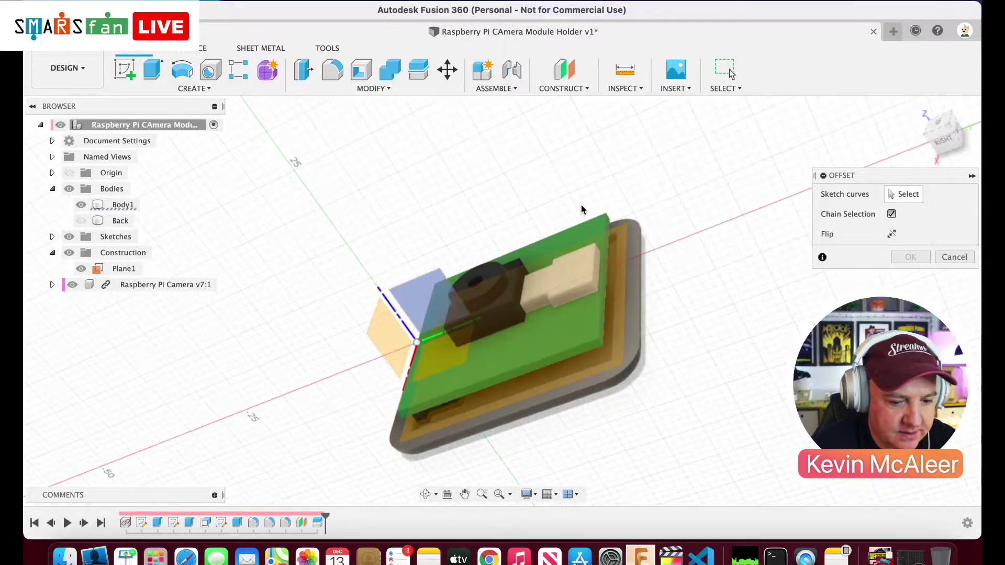
{"action": "left_click", "coordinate": [954, 257]}
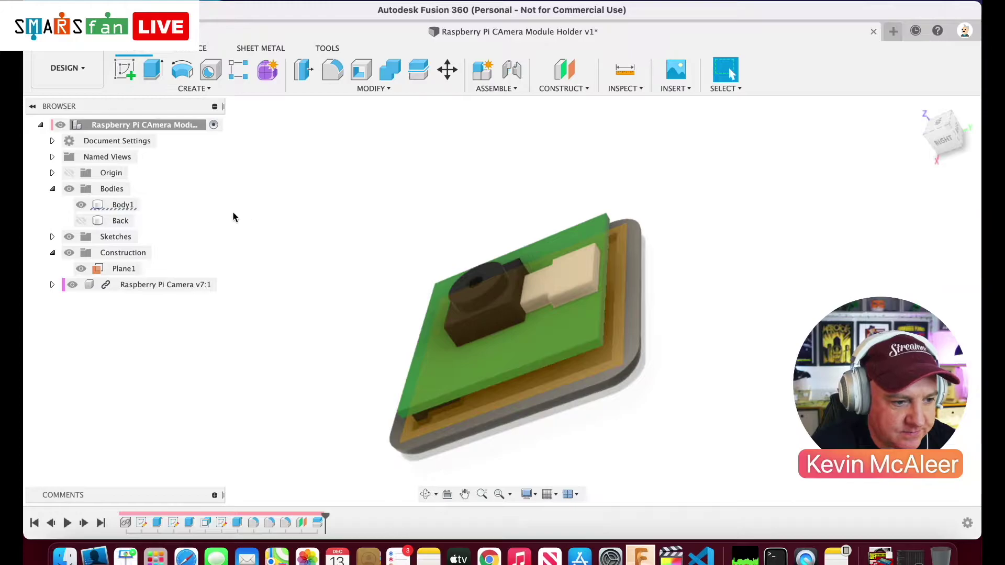
- Rename the body Body1 as Front
{"action": "left_click", "coordinate": [120, 208]}
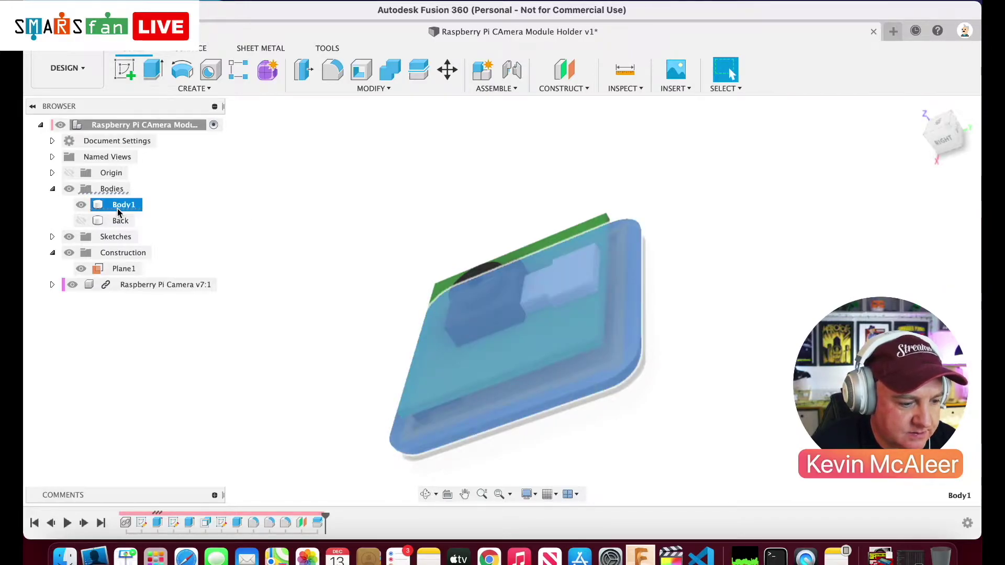
{"action": "double_click", "coordinate": [120, 209]}
{"action": "type", "text": "Front"}
{"action": "key", "text": "Return"}
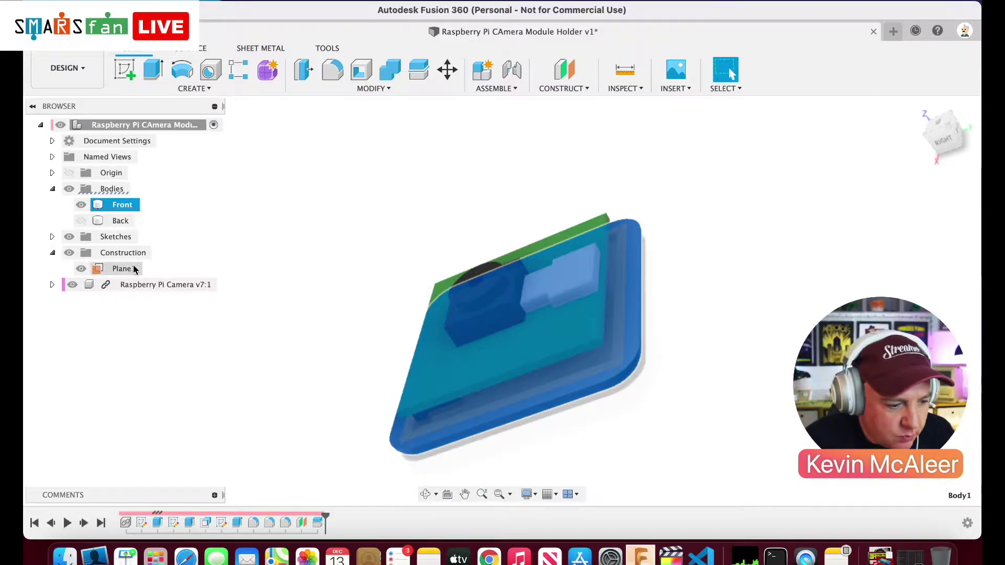
- Show the Back body and hide both the Front body and the Raspberry Pi Camera component
{"action": "left_click", "coordinate": [82, 204]}
{"action": "left_click", "coordinate": [82, 220]}
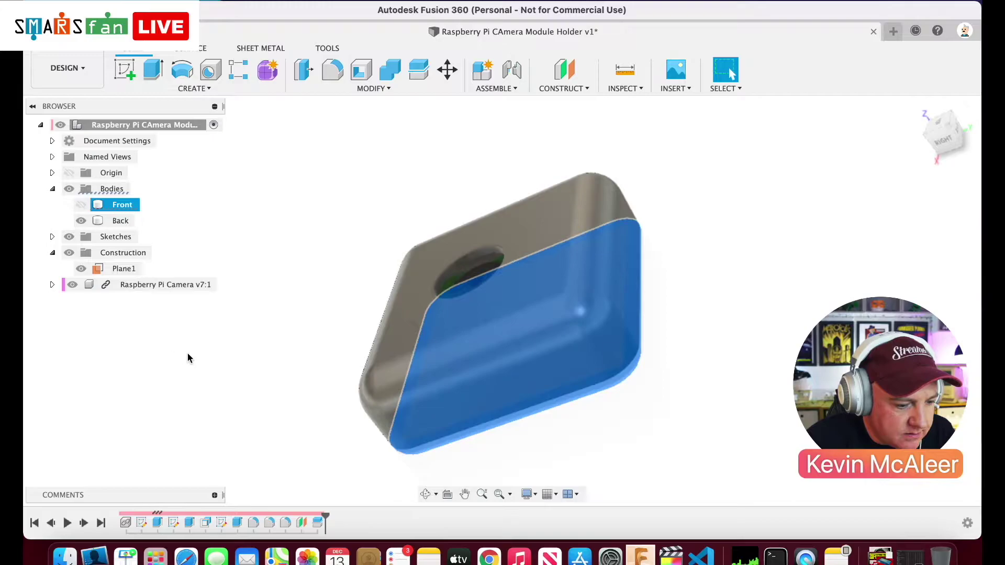
{"action": "left_click", "coordinate": [74, 286]}
{"action": "left_click", "coordinate": [73, 286]}
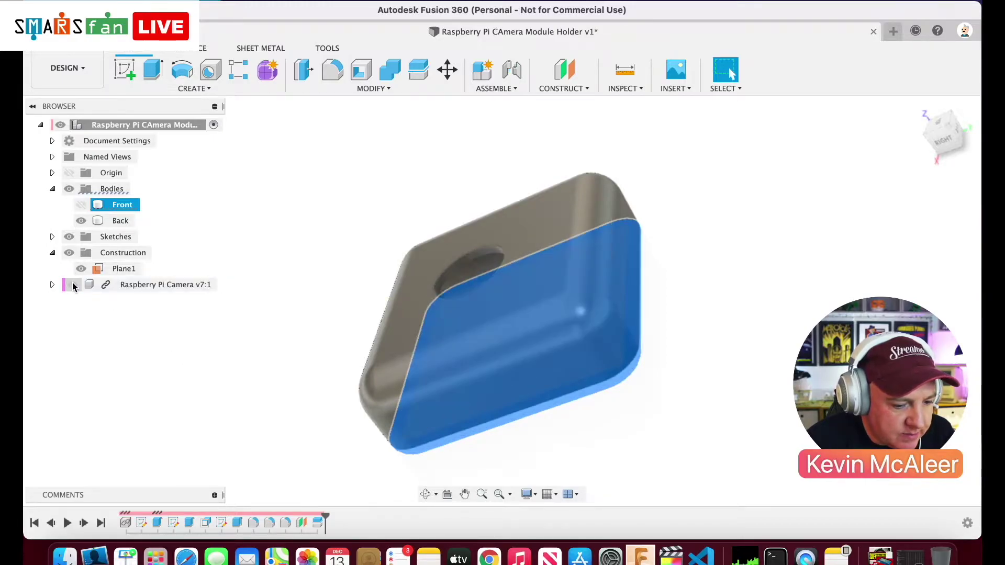
{"action": "left_click", "coordinate": [321, 362]}
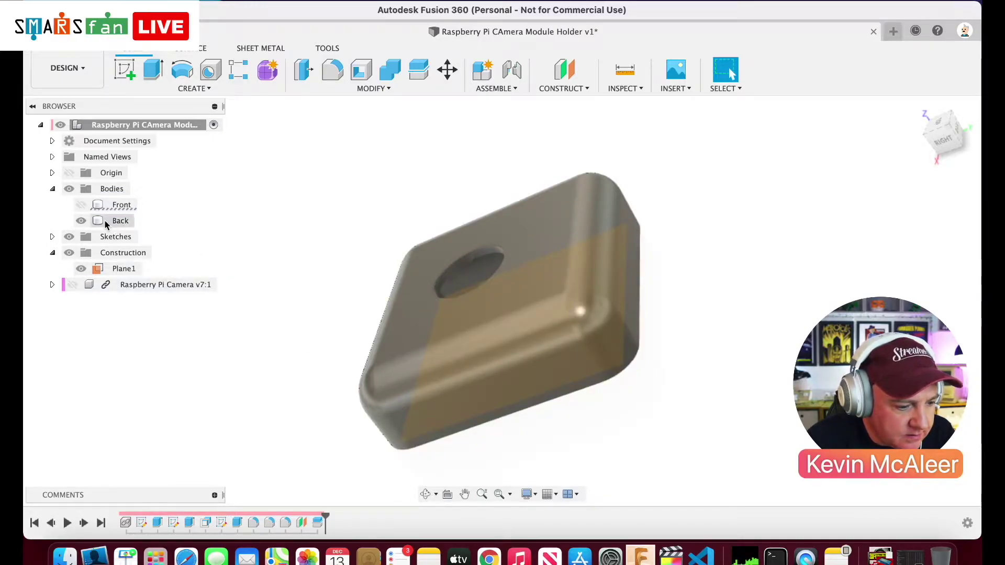
- Show the Front body, hide the Back body, and select Front in the bodies list
{"action": "left_click", "coordinate": [81, 205]}
{"action": "left_click", "coordinate": [81, 220]}
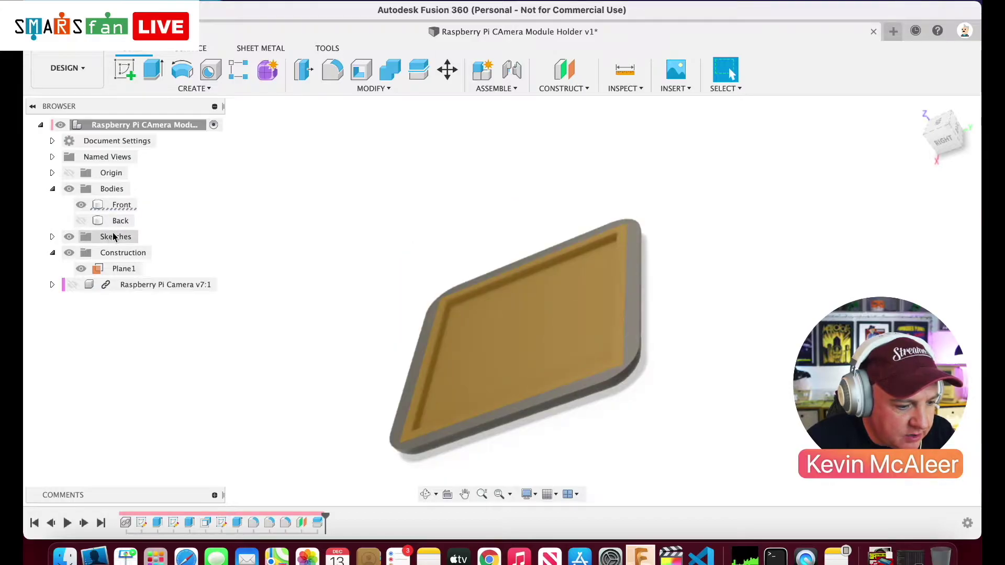
{"action": "left_click", "coordinate": [119, 205]}
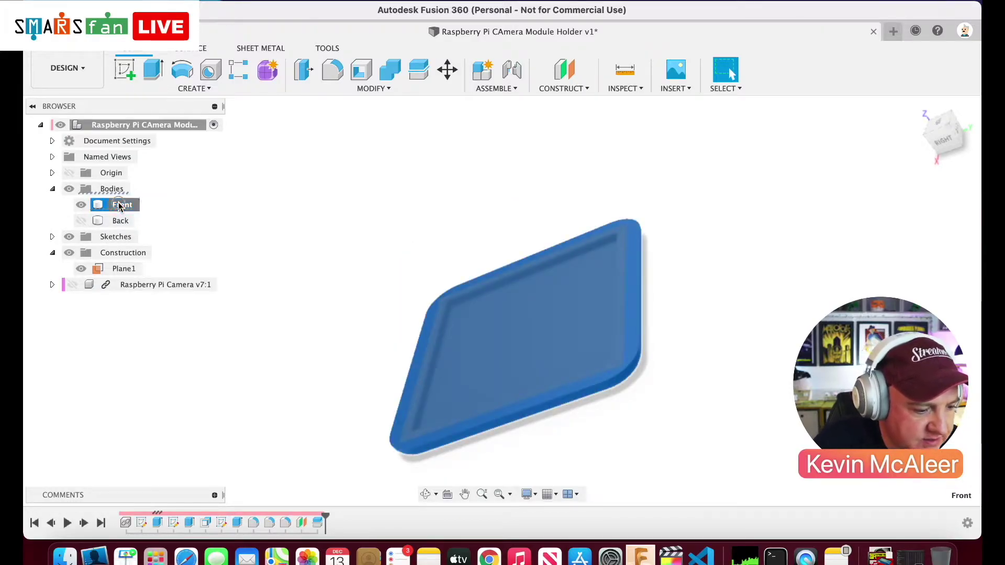
- Swap the two bodies' names so the visible plate is called Back and the hidden body is called Front
{"action": "type", "text": "Back"}
{"action": "key", "text": "Return"}
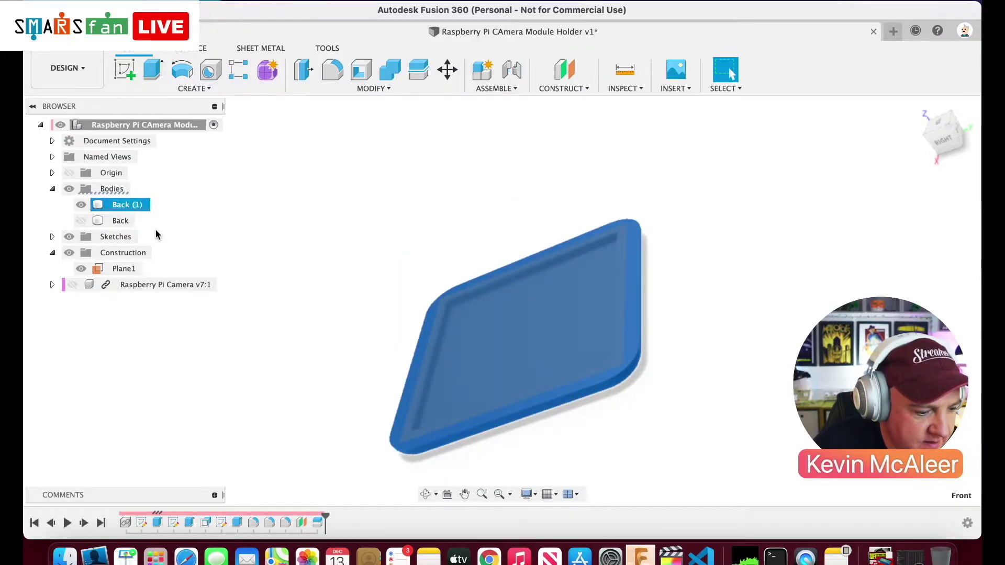
{"action": "left_click", "coordinate": [121, 221]}
{"action": "left_click", "coordinate": [121, 221]}
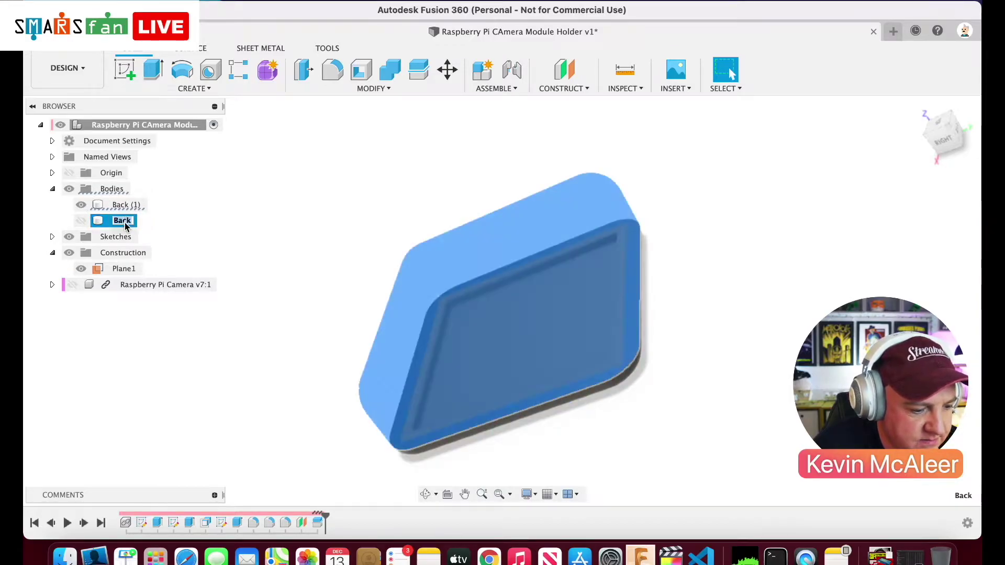
{"action": "type", "text": "Front"}
{"action": "key", "text": "Return"}
{"action": "left_click", "coordinate": [127, 205]}
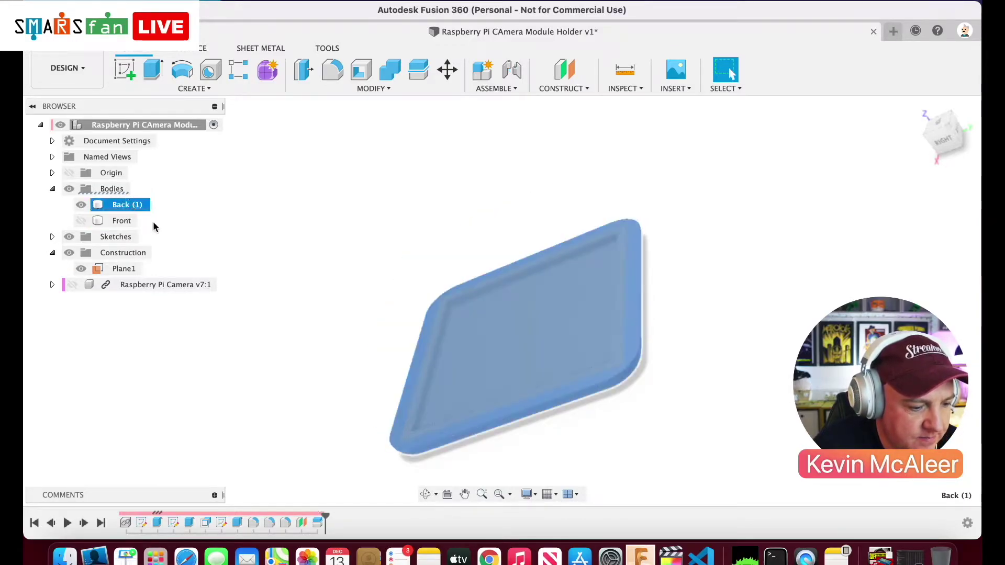
{"action": "left_click", "coordinate": [129, 205]}
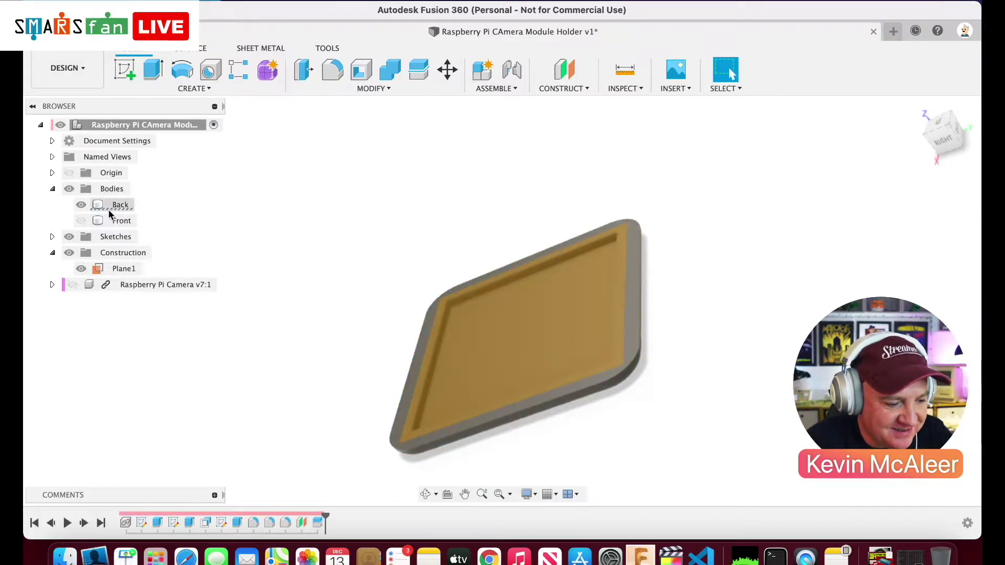
{"action": "left_click", "coordinate": [109, 207]}
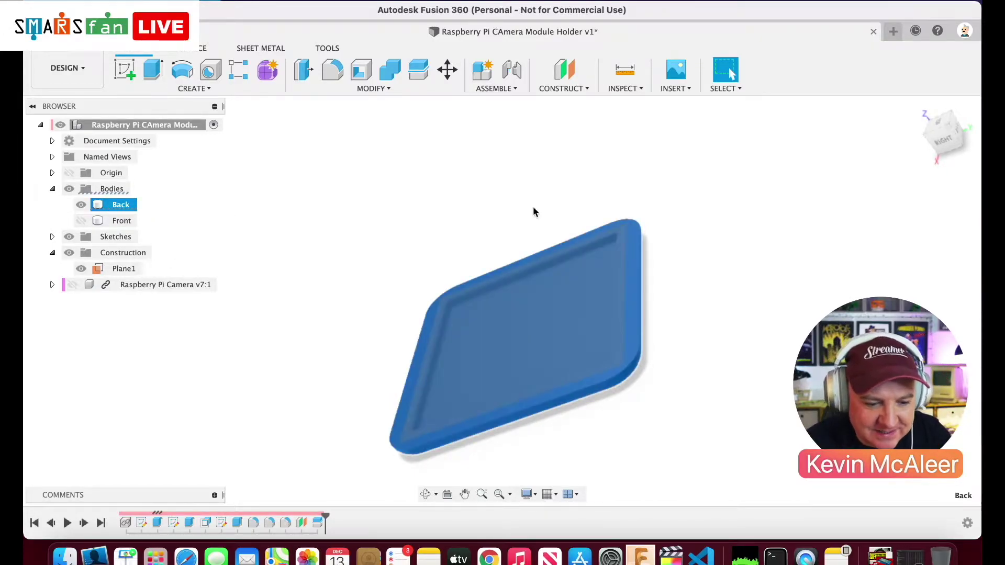
- Start a new sketch on the rim face of the Back body, viewed from the top
{"action": "left_click", "coordinate": [941, 128]}
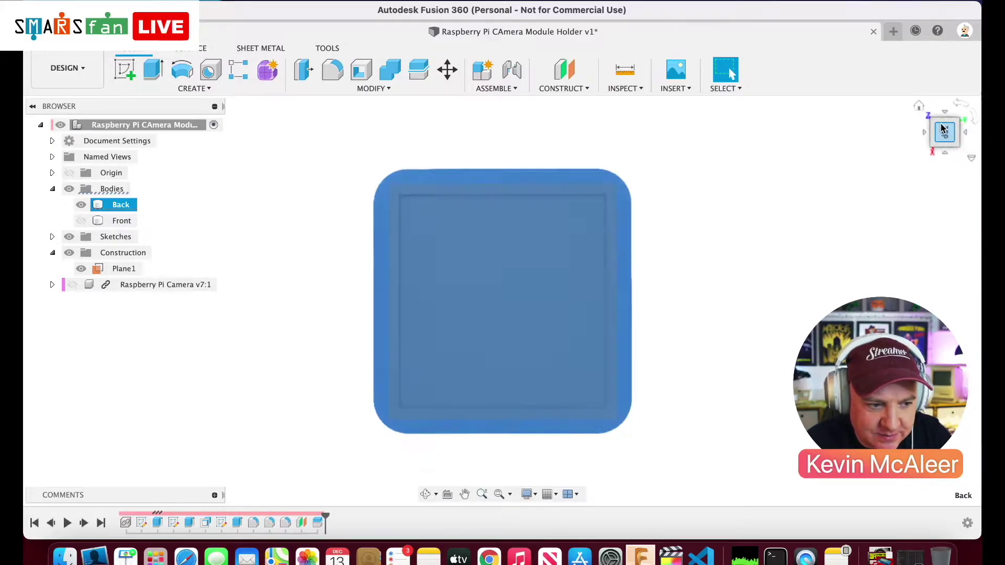
{"action": "left_click", "coordinate": [954, 106]}
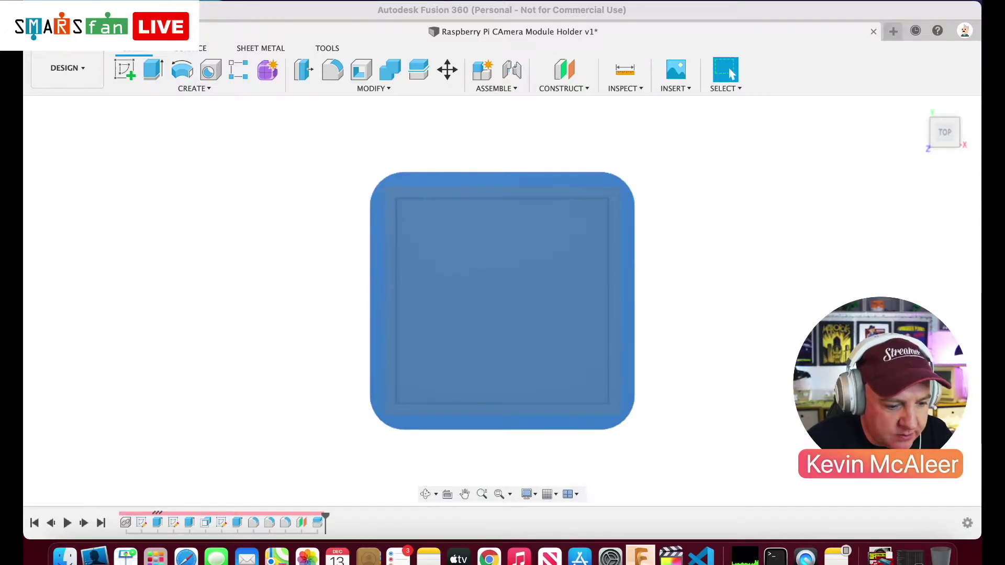
{"action": "left_click", "coordinate": [413, 244]}
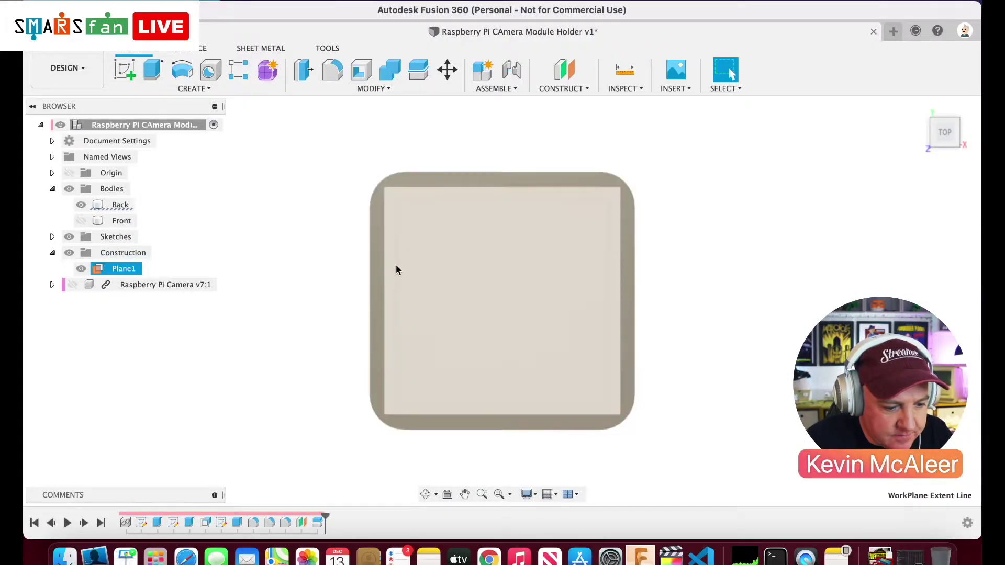
{"action": "scroll", "coordinate": [396, 265], "scroll_direction": "down", "scroll_amount": 1}
{"action": "scroll", "coordinate": [387, 325], "scroll_direction": "up", "scroll_amount": 2}
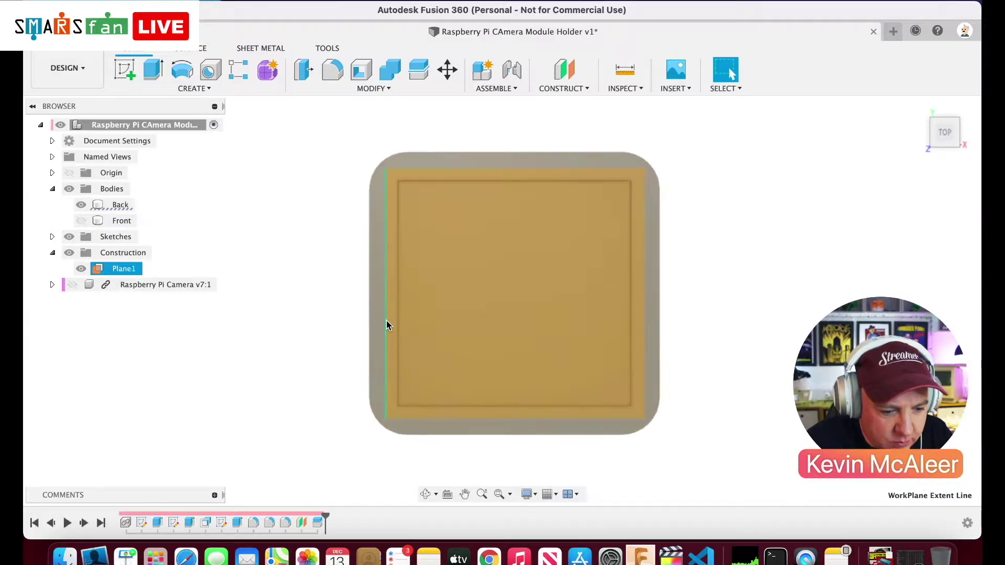
{"action": "left_click", "coordinate": [124, 70]}
{"action": "left_click", "coordinate": [344, 239]}
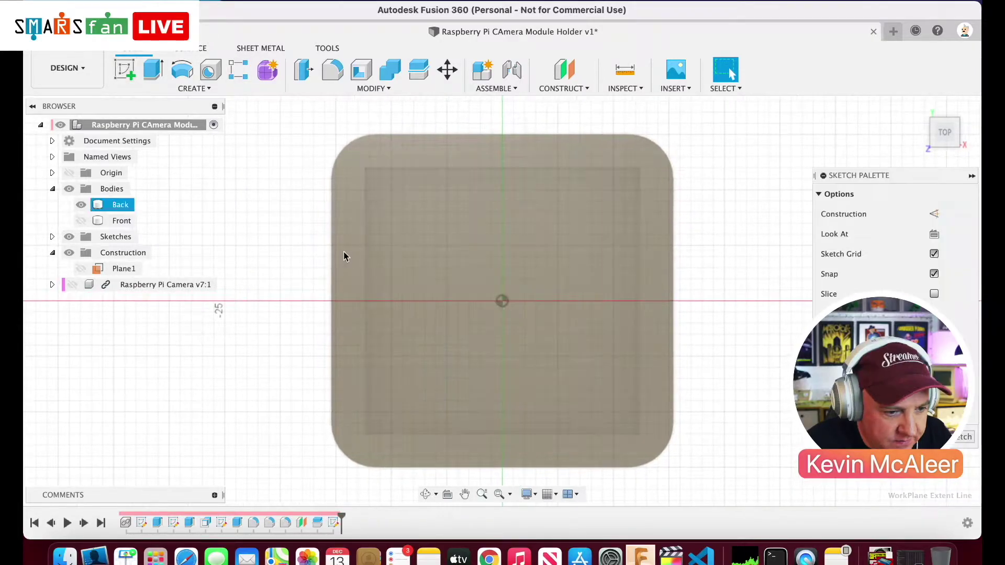
{"action": "left_click", "coordinate": [338, 251]}
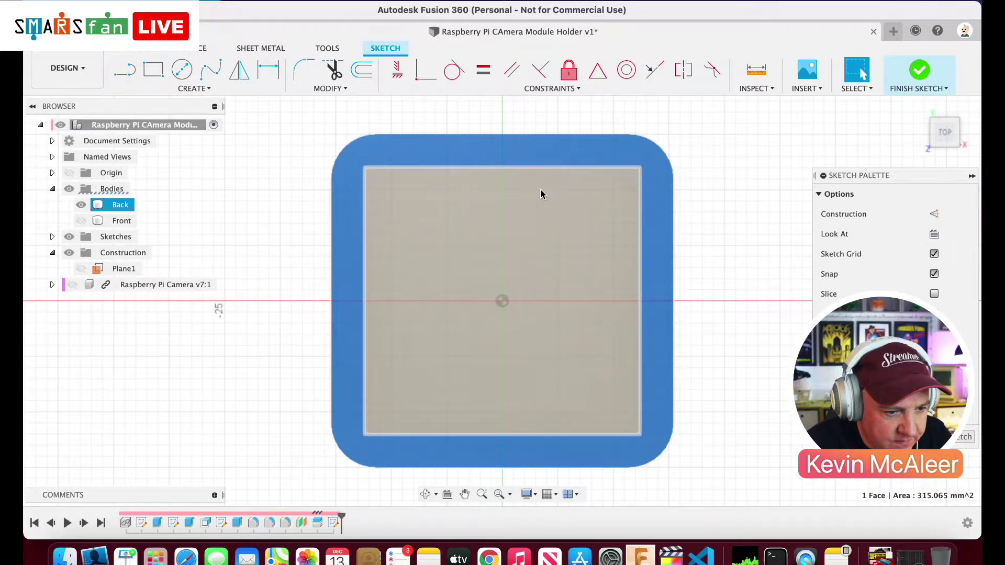
- Sketch a two-point rectangle about 20 mm wide and 17 mm high within the recess of the Back body
{"action": "key", "text": "r"}
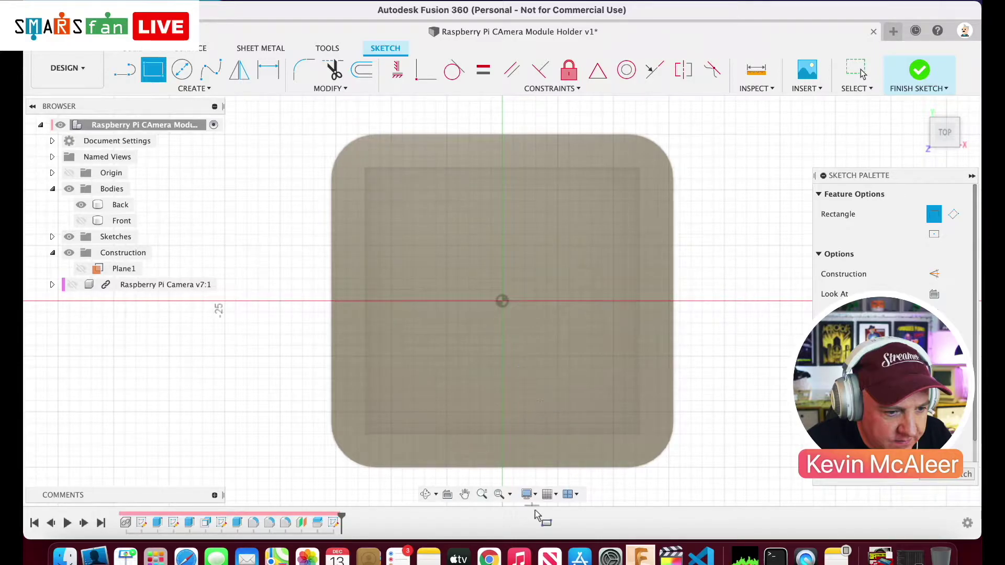
{"action": "left_click", "coordinate": [555, 495]}
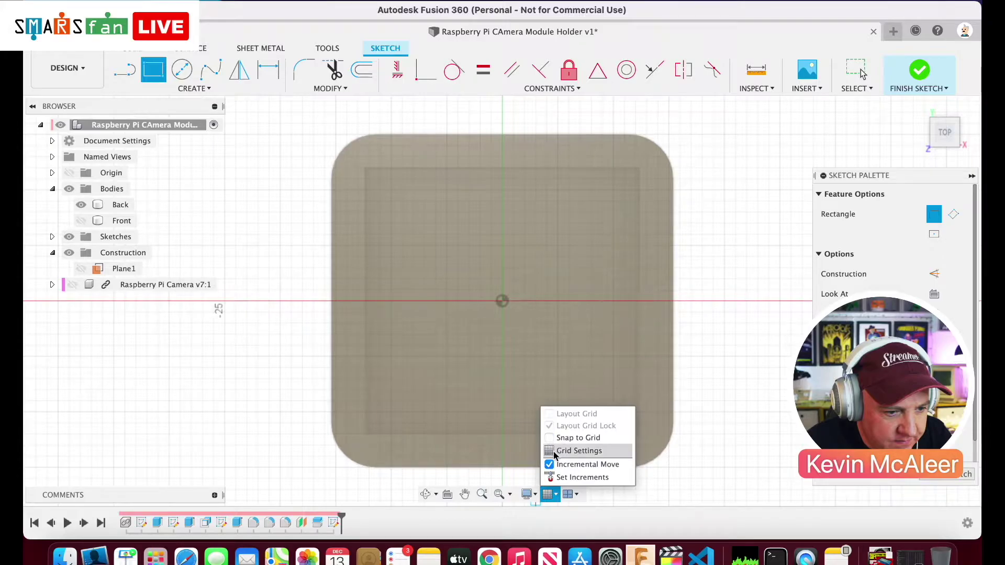
{"action": "left_click", "coordinate": [400, 228]}
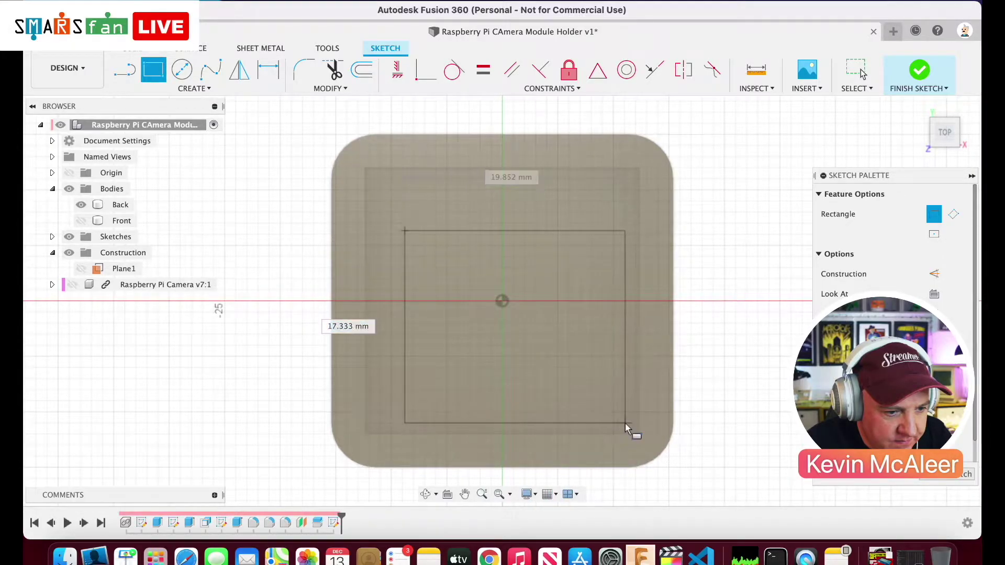
{"action": "left_click", "coordinate": [625, 423]}
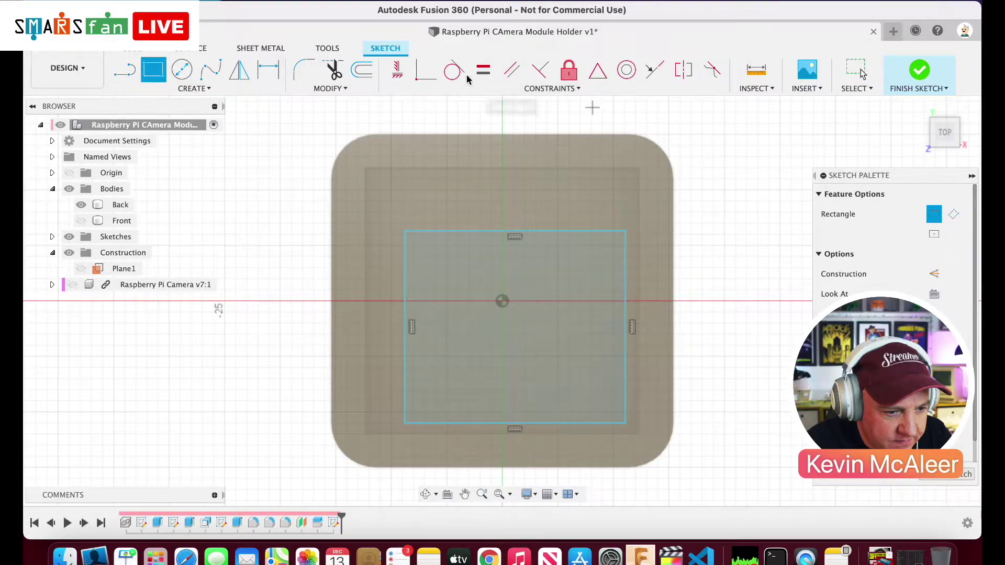
- Constrain two opposite corners of the rectangle coincident with the matching corners of the recess
{"action": "left_click", "coordinate": [427, 73]}
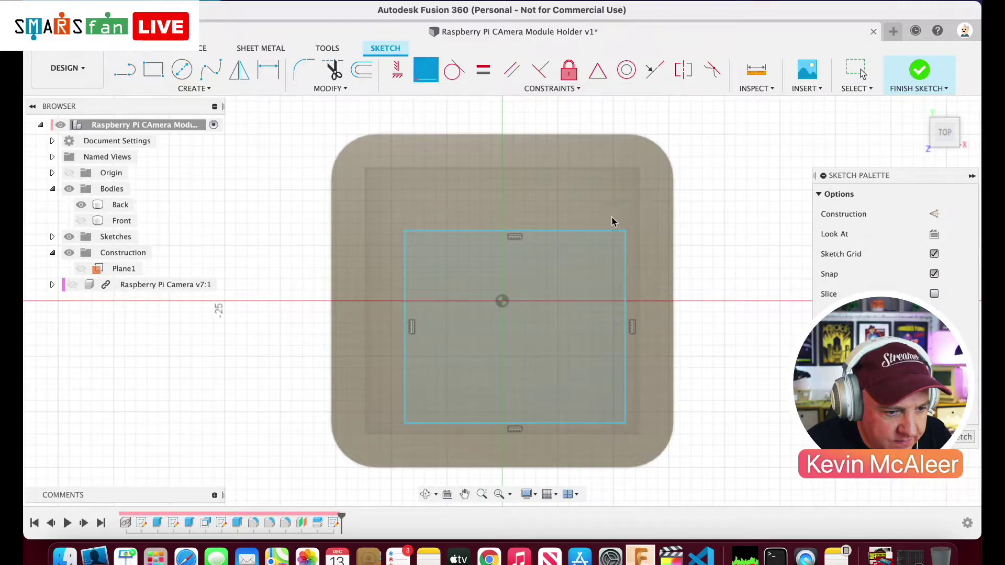
{"action": "left_click", "coordinate": [625, 231]}
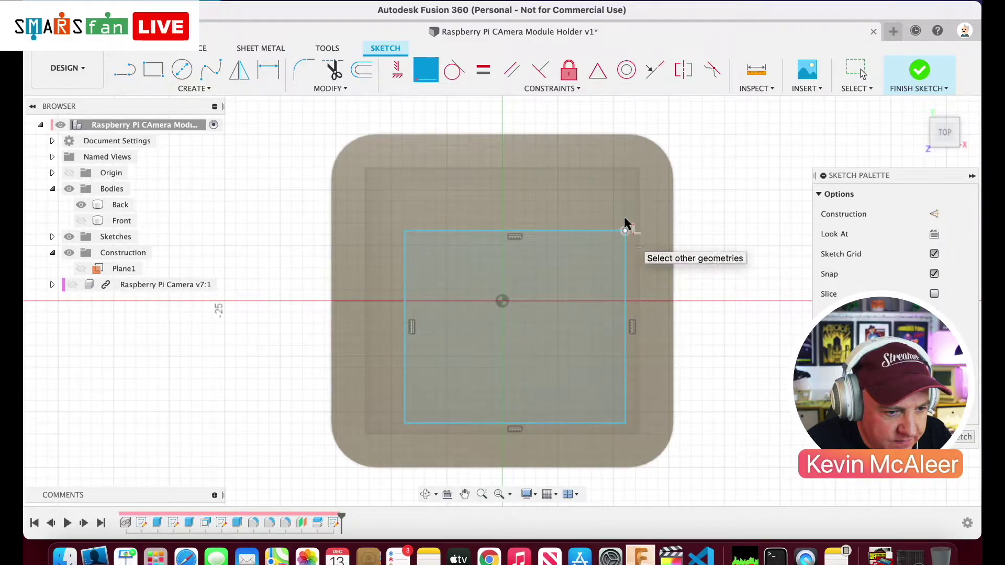
{"action": "left_click", "coordinate": [641, 169]}
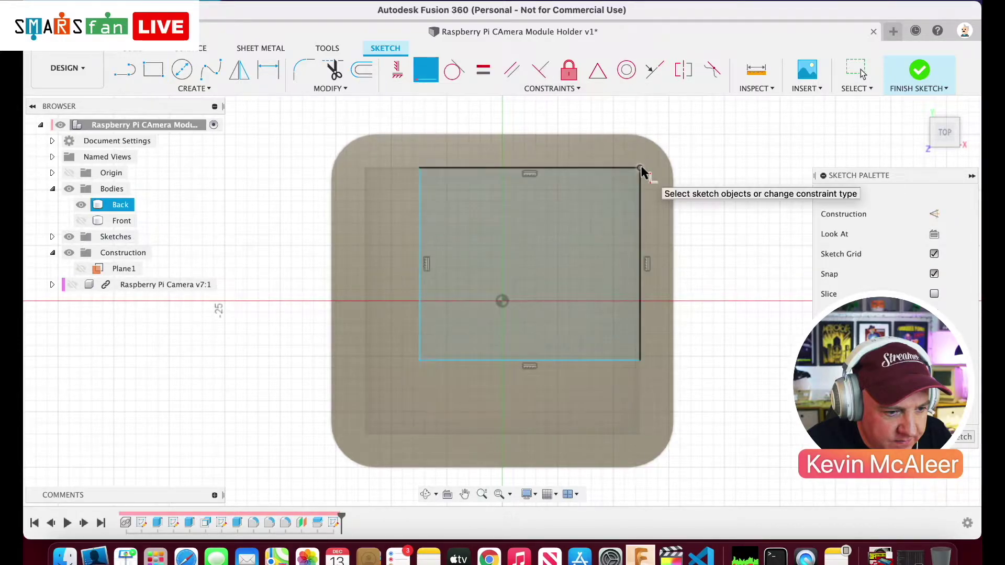
{"action": "left_click", "coordinate": [420, 361]}
{"action": "left_click", "coordinate": [365, 434]}
- Offset the rectangle inward by 1 mm
{"action": "key", "text": "o"}
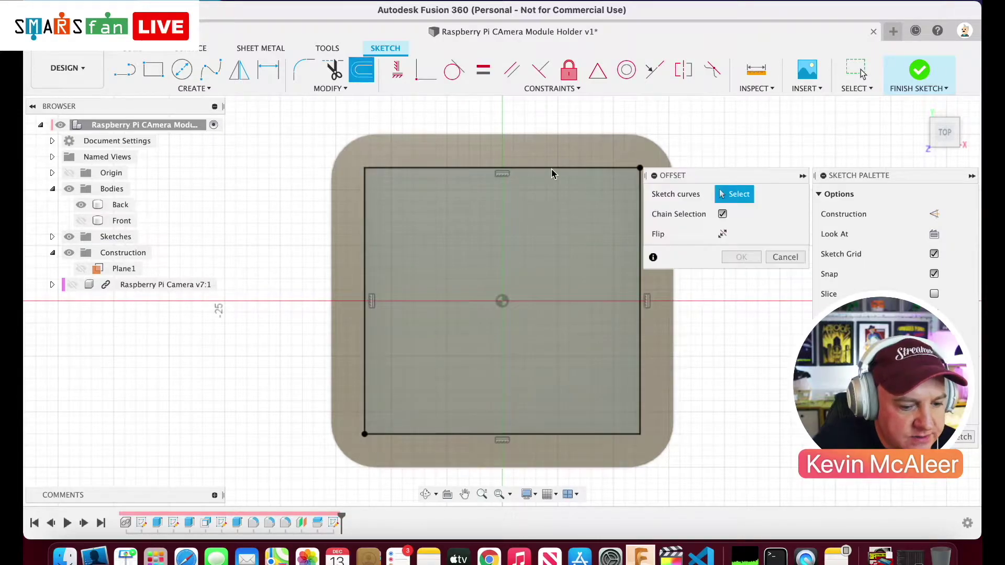
{"action": "left_click", "coordinate": [570, 169]}
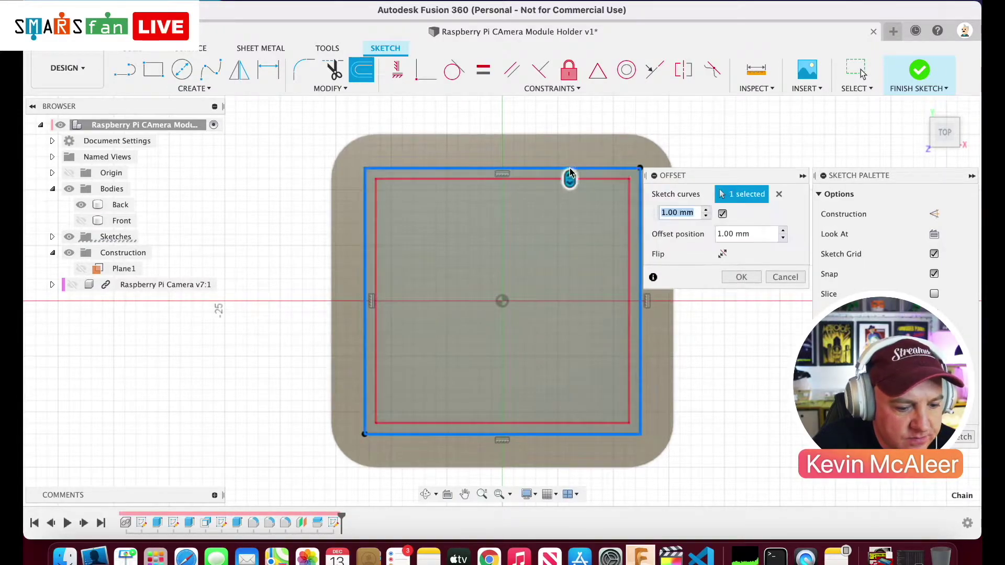
{"action": "left_click", "coordinate": [740, 278]}
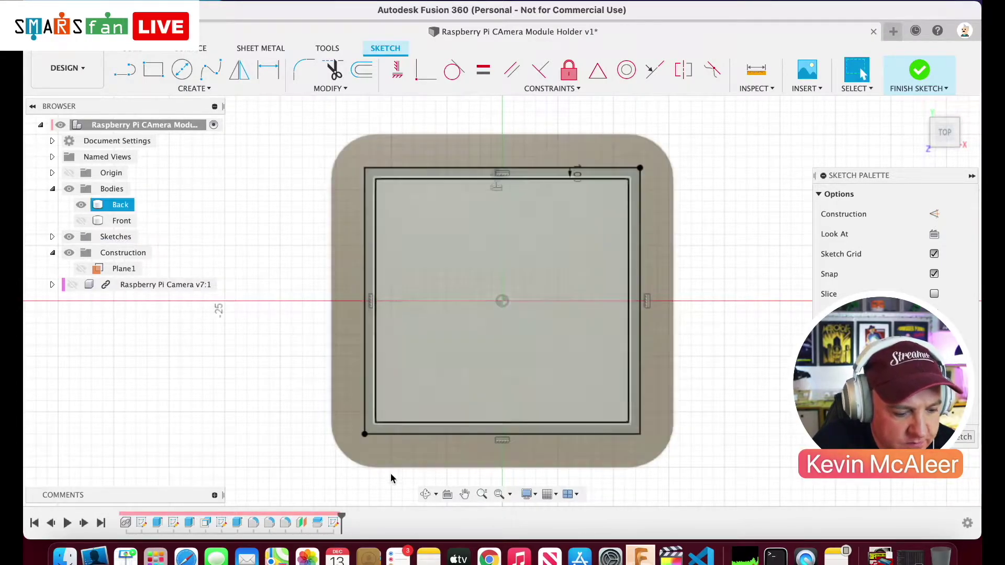
{"action": "left_click", "coordinate": [334, 523]}
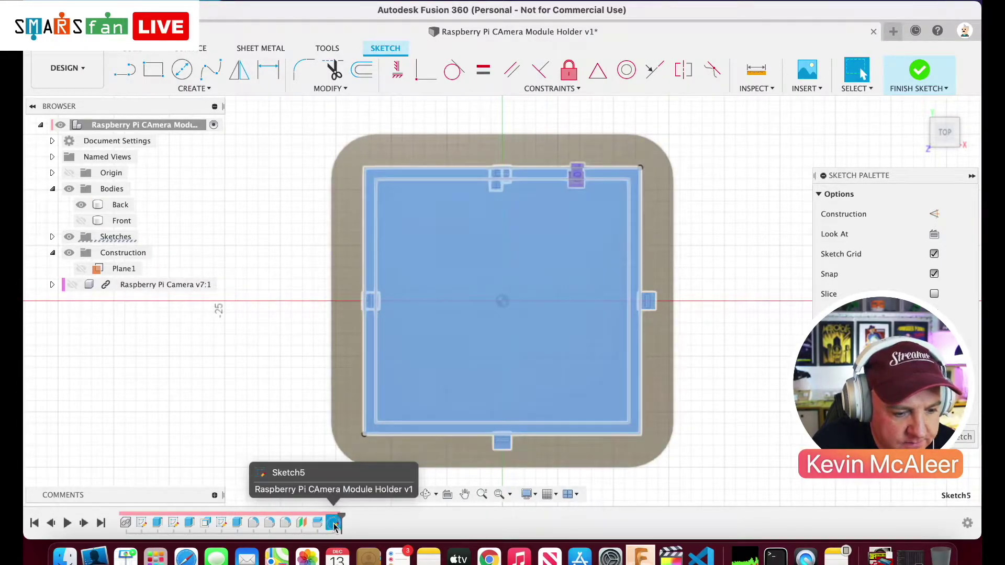
- Set the offset dimension to -1 mm to place the second rectangle outside the first, and finish the sketch
{"action": "double_click", "coordinate": [575, 175]}
{"action": "type", "text": "-1"}
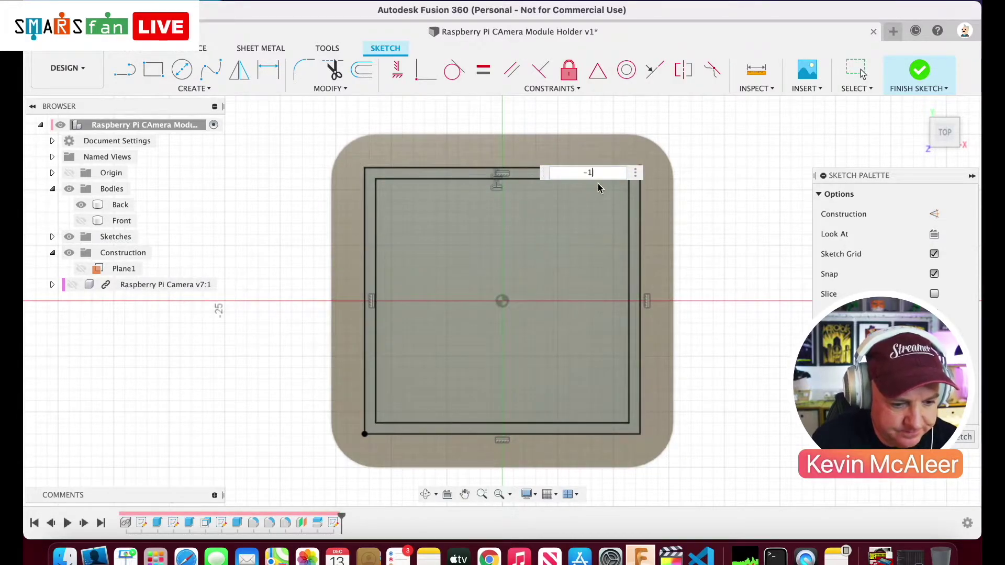
{"action": "key", "text": "Return"}
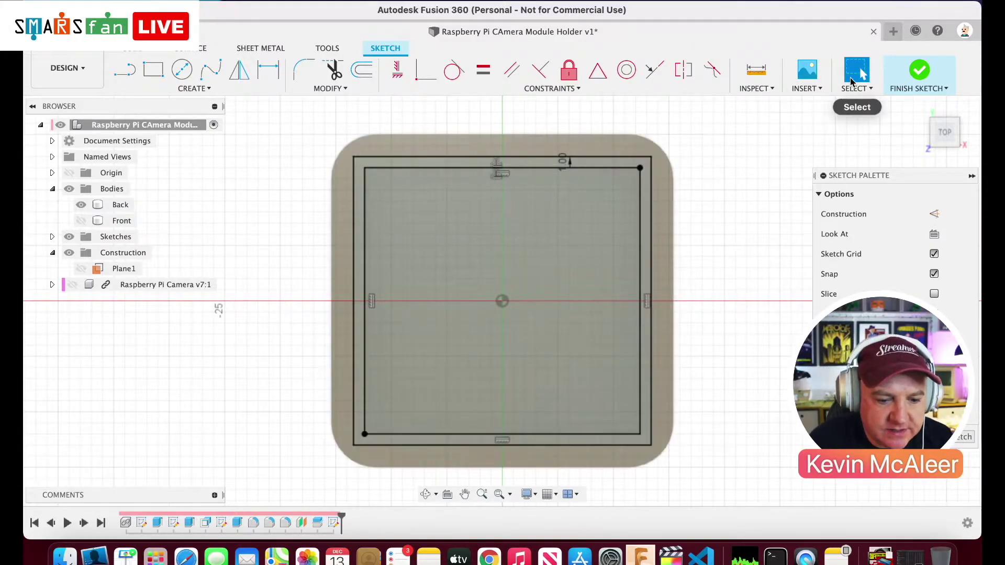
{"action": "left_click", "coordinate": [911, 78]}
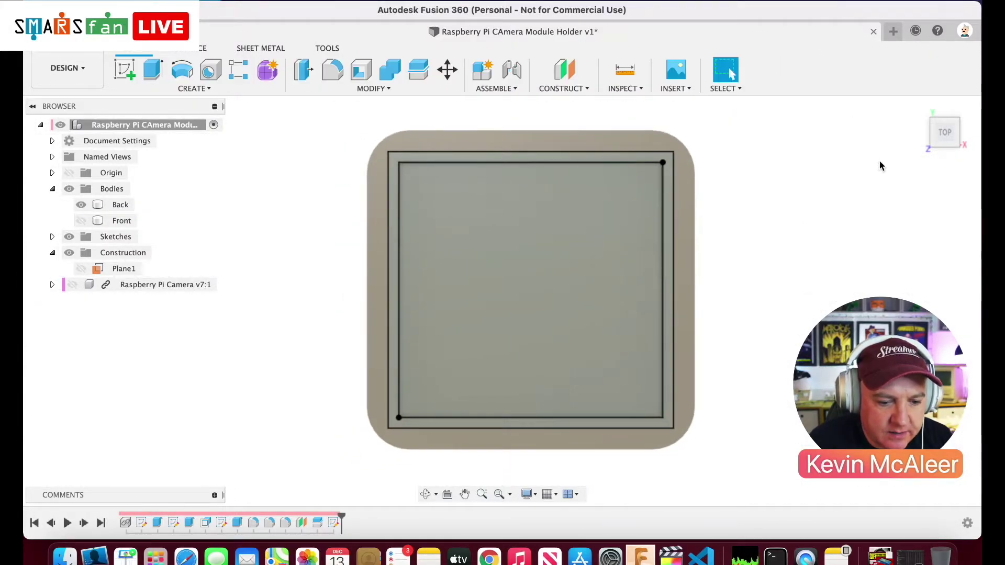
- Extrude the frame-shaped profile between the two rectangles 2 mm upward from the Back body's rim
{"action": "left_click", "coordinate": [919, 106]}
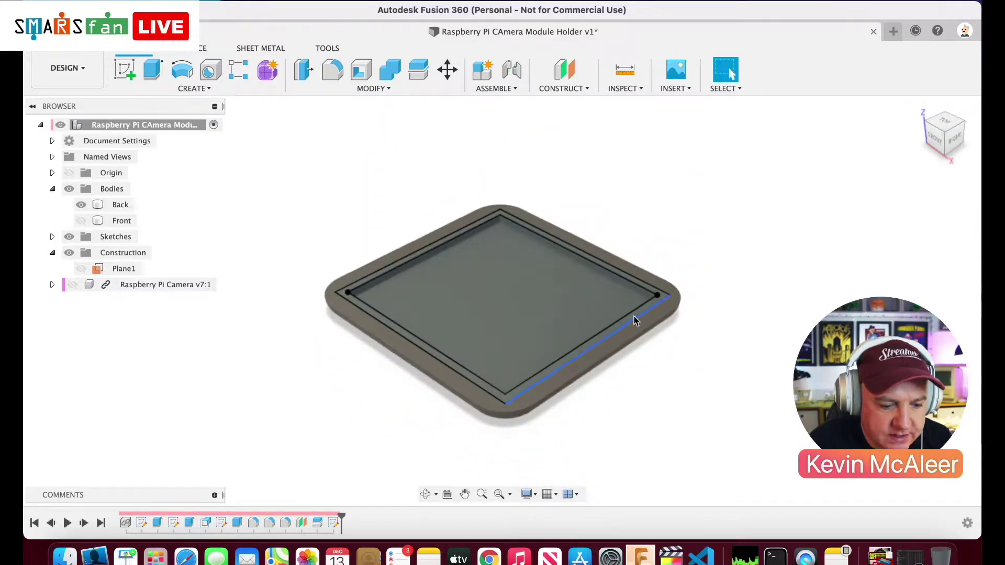
{"action": "left_click", "coordinate": [632, 318]}
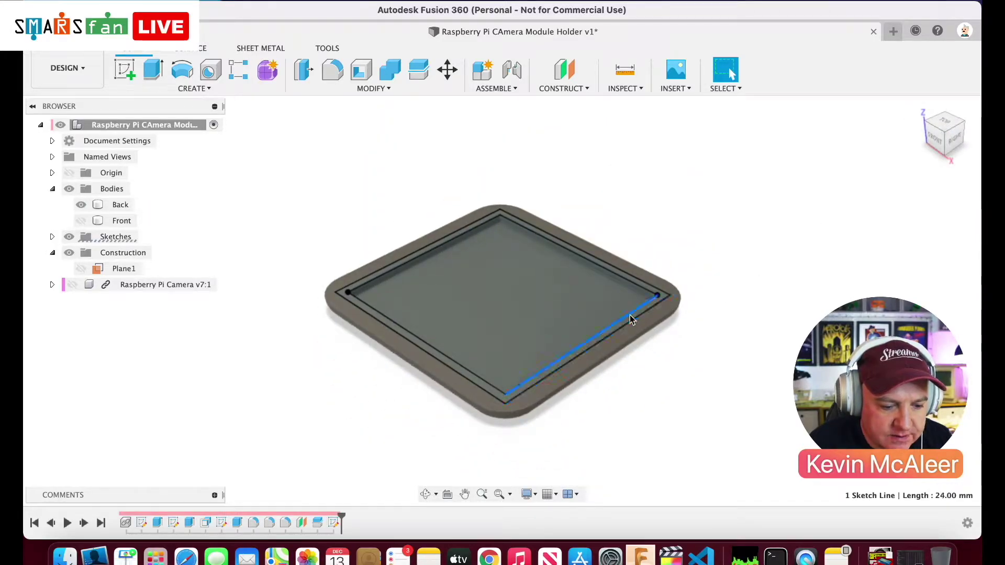
{"action": "left_click", "coordinate": [631, 318]}
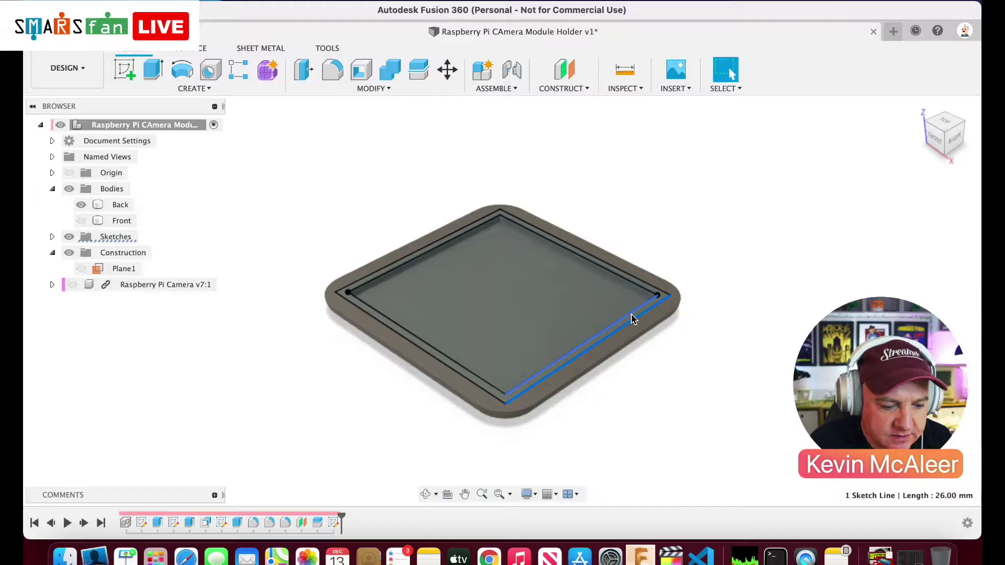
{"action": "left_click", "coordinate": [482, 495]}
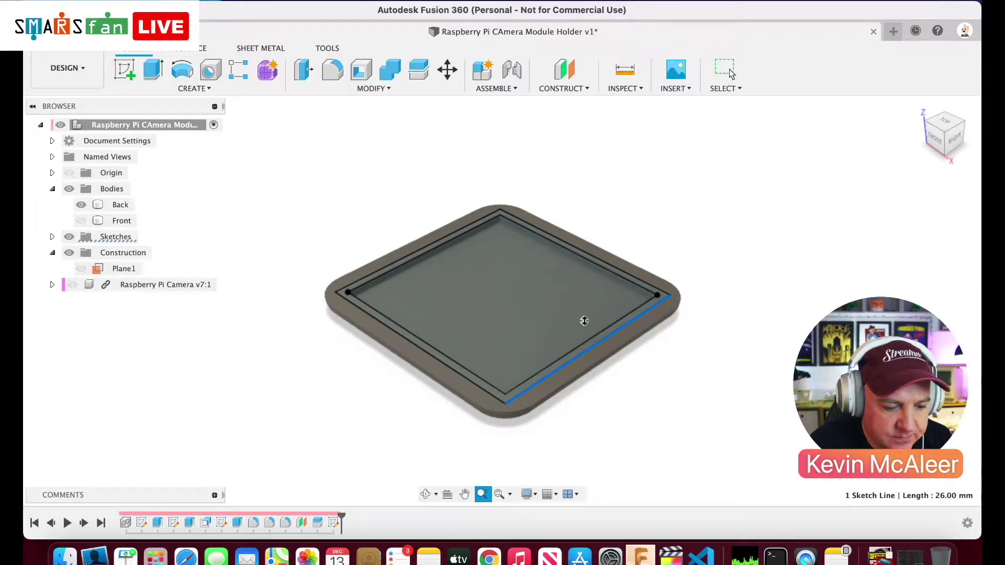
{"action": "left_click_drag", "start_coordinate": [584, 320], "coordinate": [589, 367]}
{"action": "left_click", "coordinate": [464, 494]}
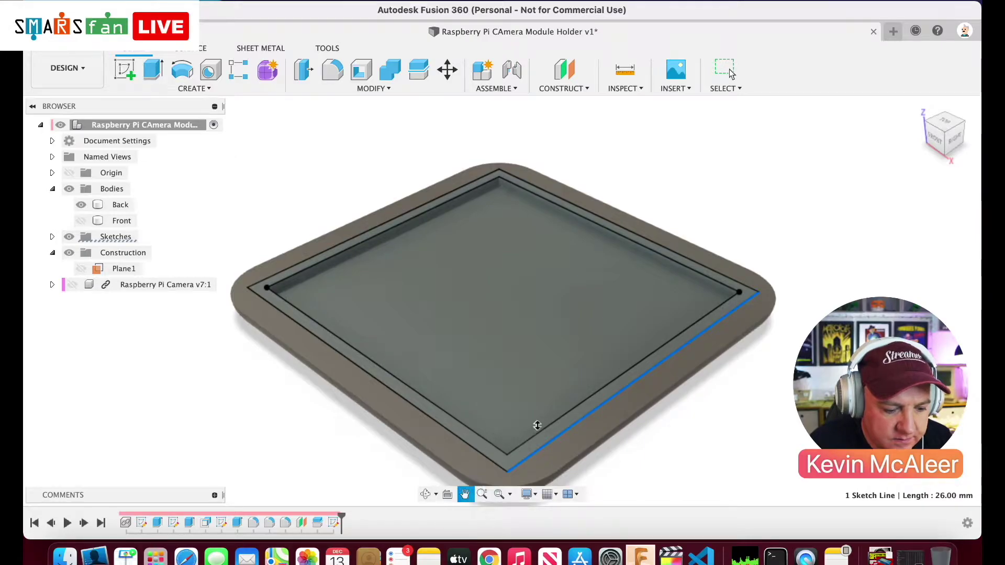
{"action": "key", "text": "Escape"}
{"action": "left_click", "coordinate": [558, 421]}
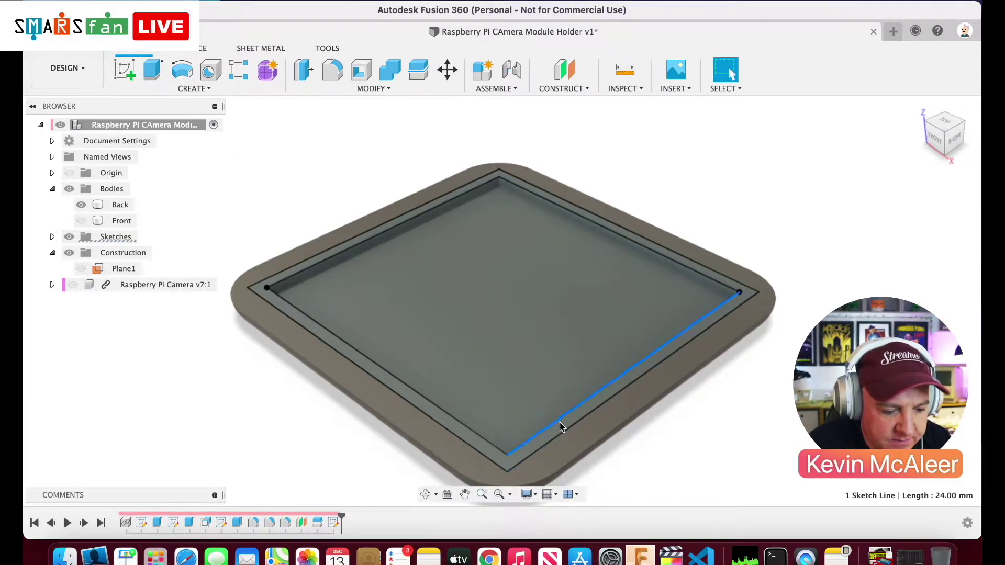
{"action": "left_click", "coordinate": [563, 427]}
{"action": "key", "text": "e"}
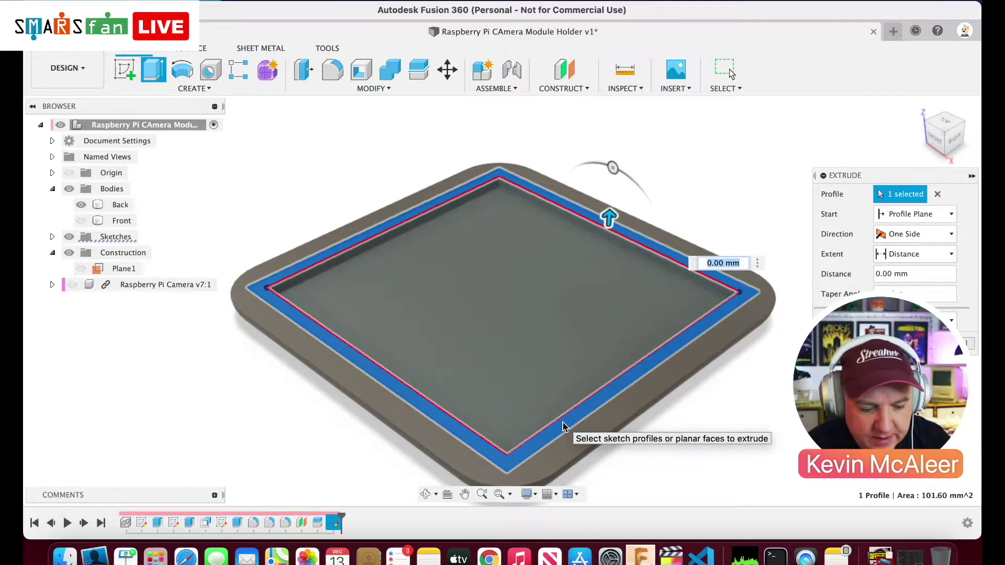
{"action": "type", "text": "-"}
{"action": "type", "text": "2"}
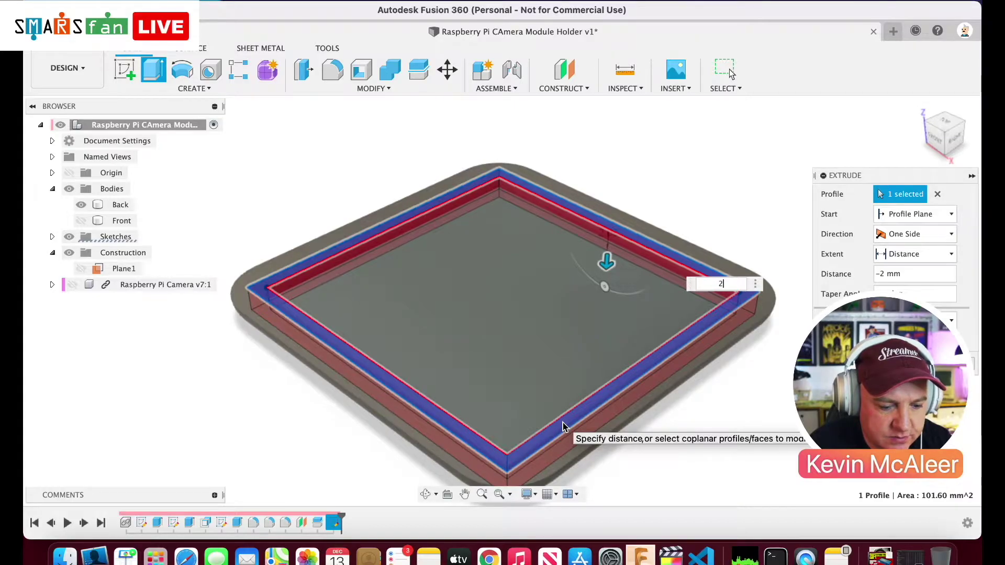
{"action": "key", "text": "Return"}
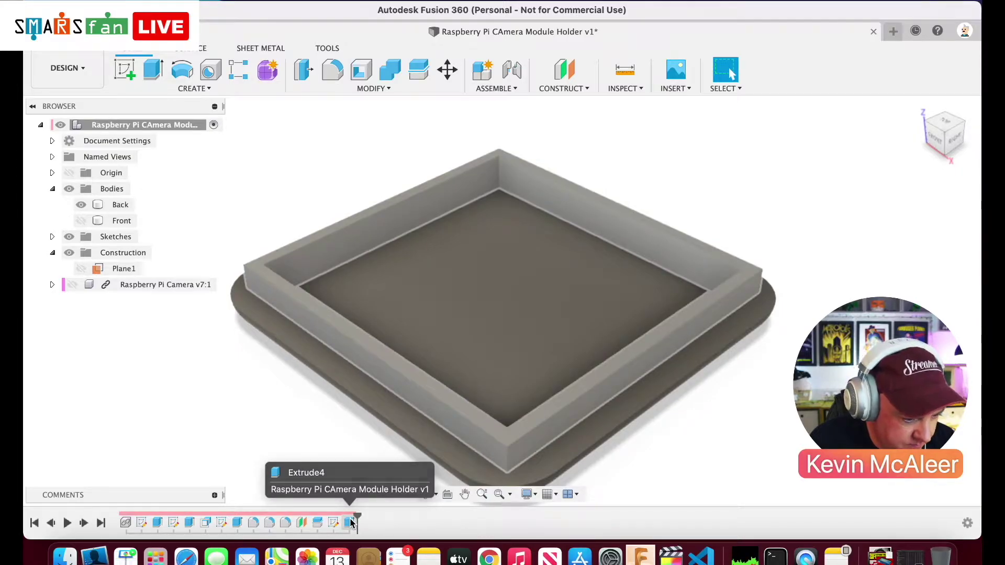
- Show the Front body together with the Back body
{"action": "left_click", "coordinate": [80, 220]}
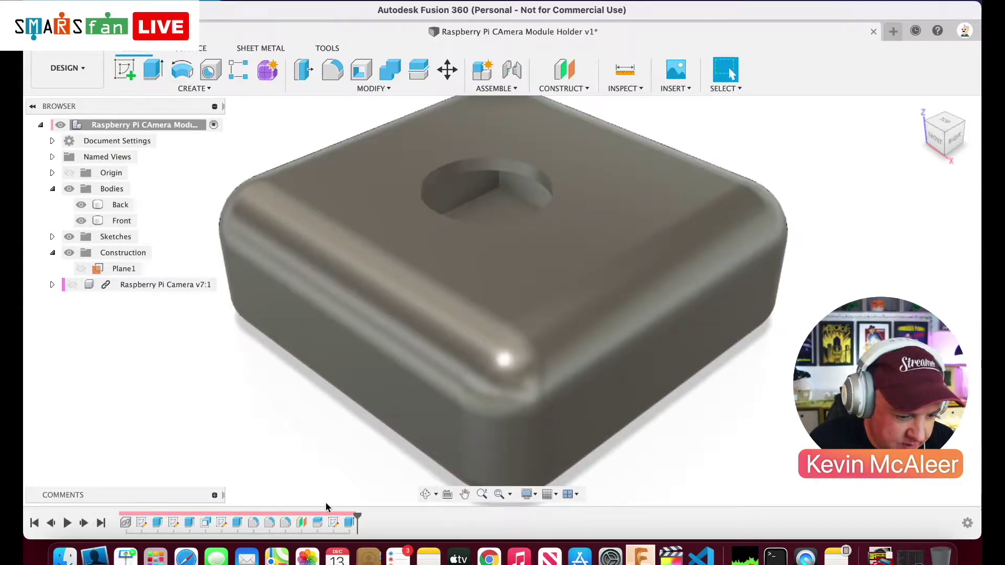
- Edit the 2 mm frame extrusion to cut into the Front body, and examine the Front's underside with the Back body hidden
{"action": "double_click", "coordinate": [347, 526]}
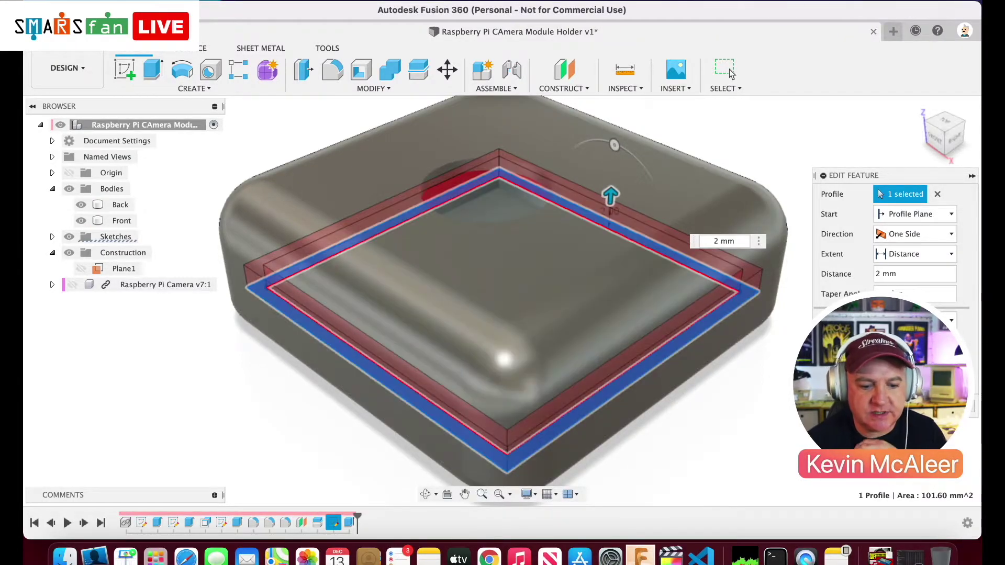
{"action": "left_click", "coordinate": [729, 72]}
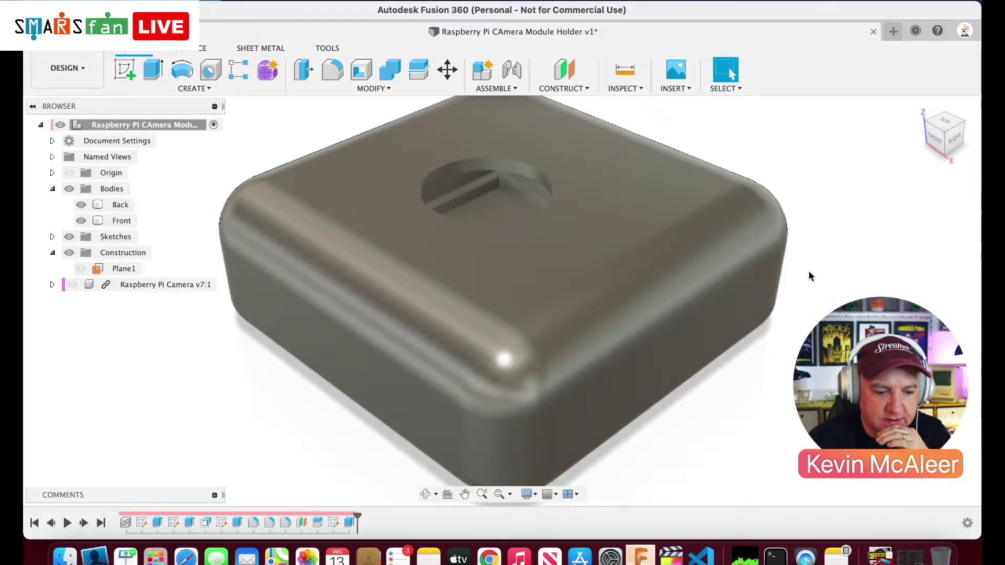
{"action": "left_click", "coordinate": [81, 204]}
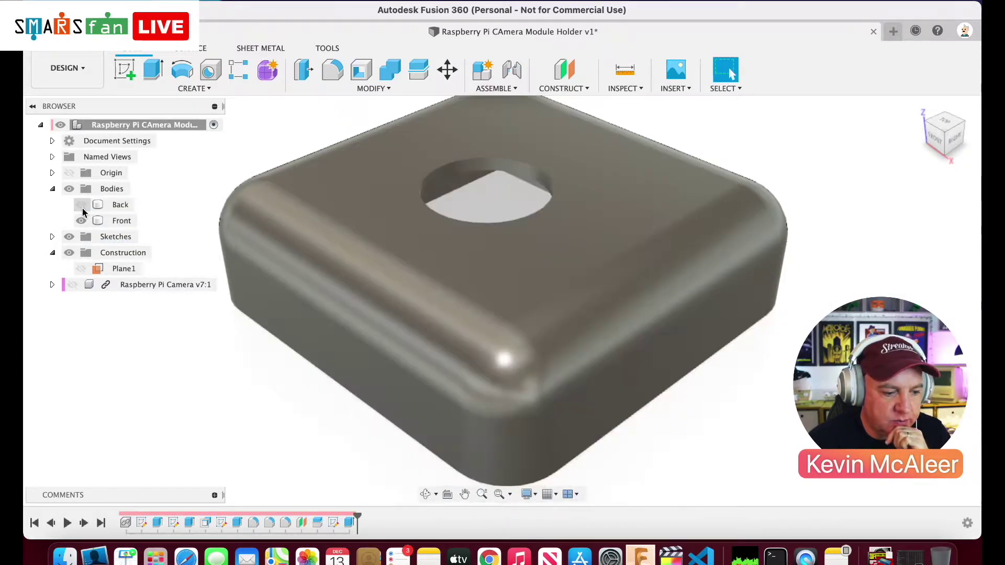
{"action": "left_click", "coordinate": [940, 142]}
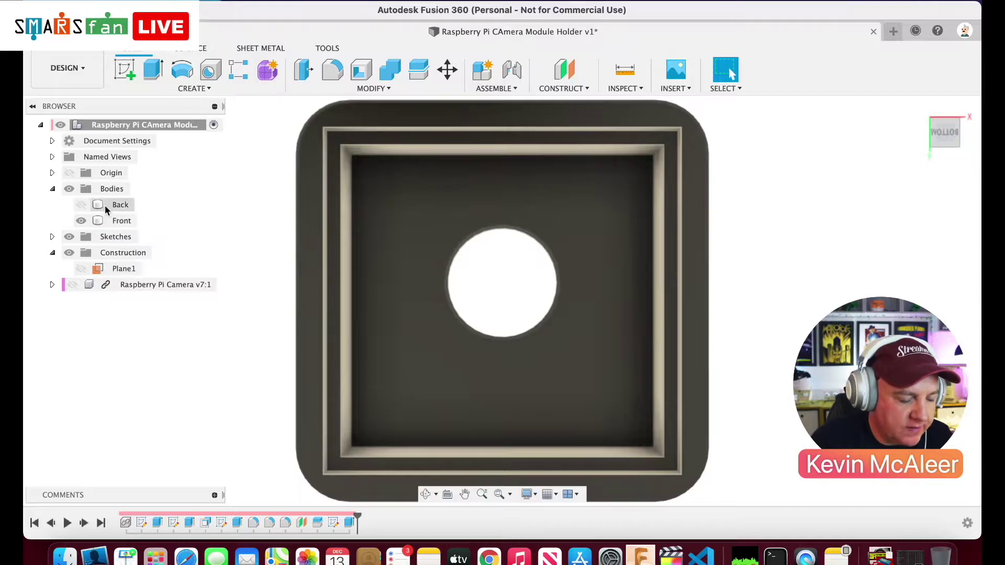
- Show only the Back body and make Sketch5 with the frame outline on its rim visible
{"action": "left_click", "coordinate": [78, 221]}
{"action": "left_click", "coordinate": [81, 205]}
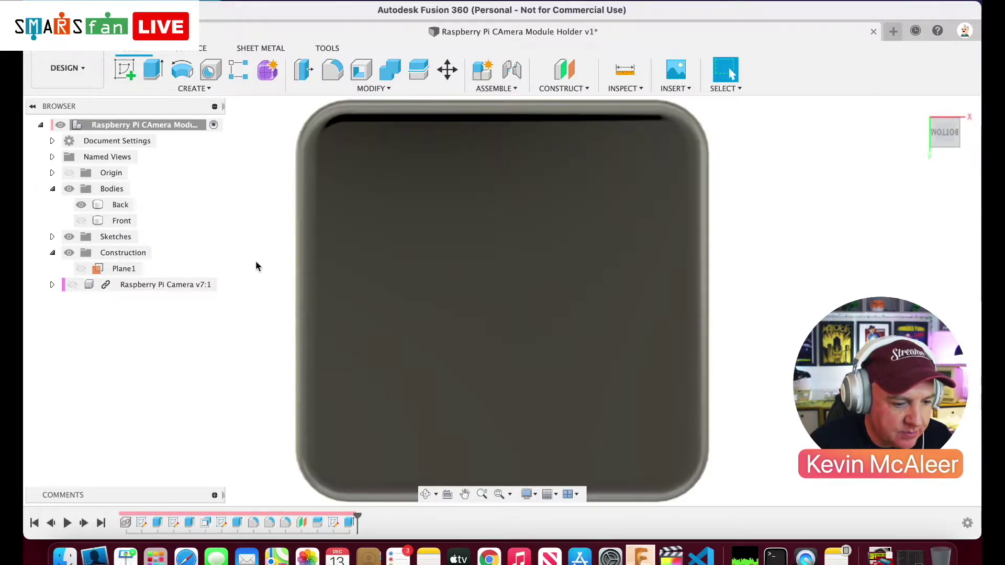
{"action": "left_click", "coordinate": [919, 106]}
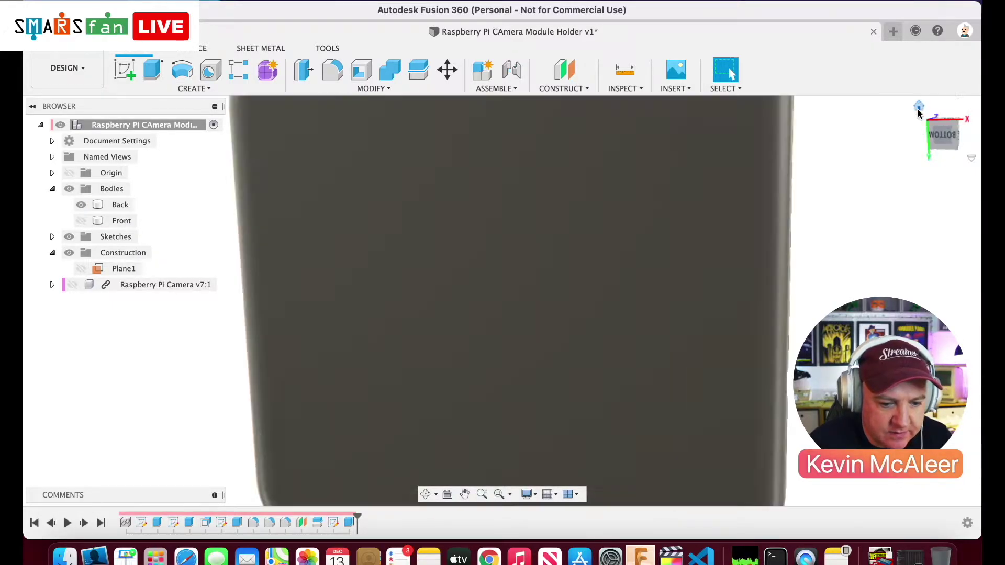
{"action": "left_click", "coordinate": [634, 326]}
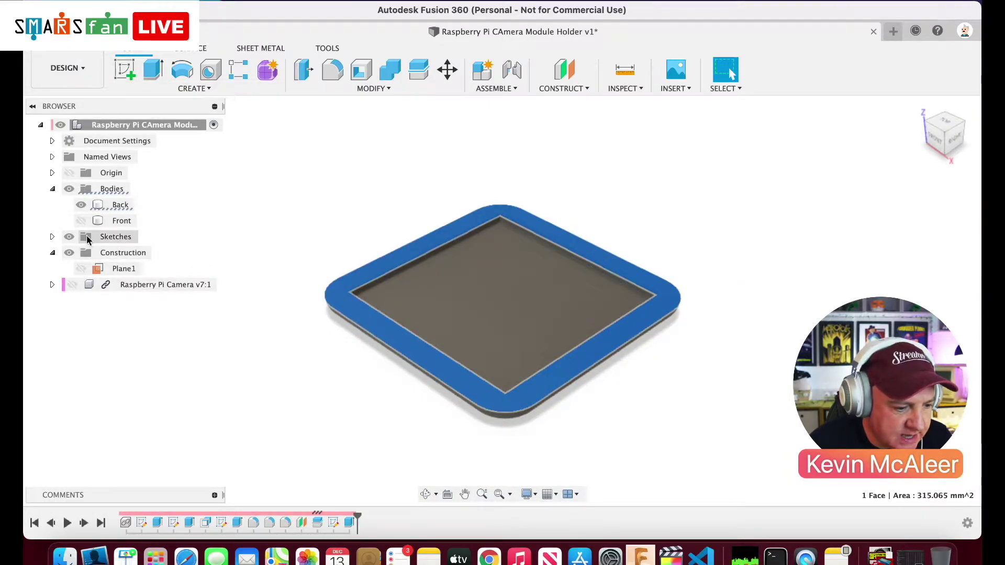
{"action": "left_click", "coordinate": [52, 236]}
{"action": "left_click", "coordinate": [80, 300]}
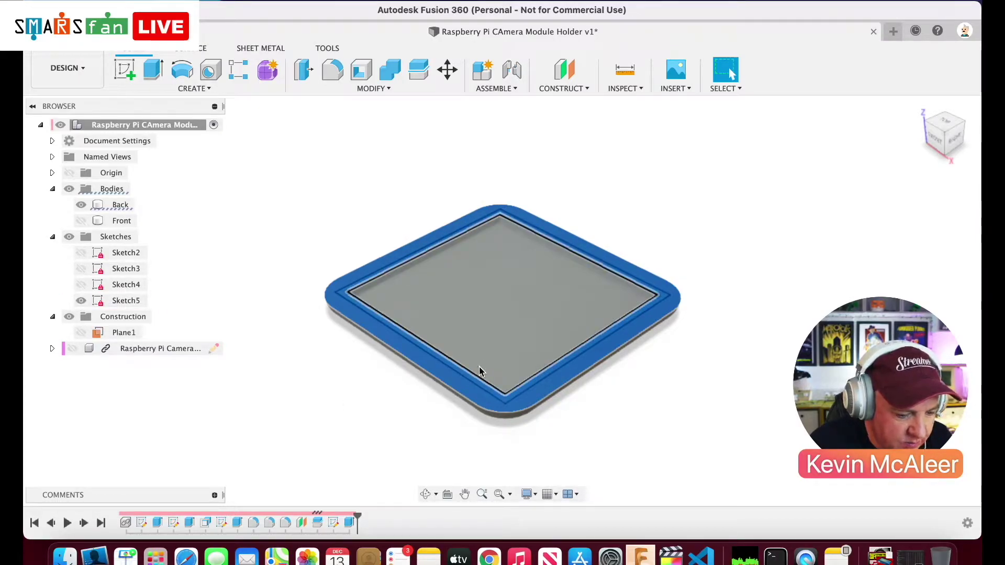
{"action": "key", "text": "q"}
{"action": "left_click", "coordinate": [487, 384]}
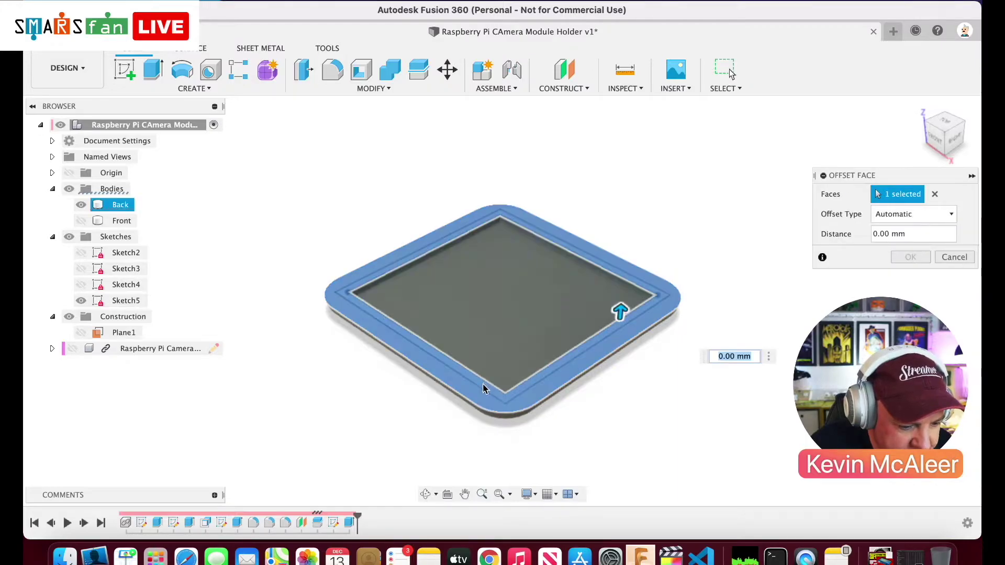
{"action": "left_click", "coordinate": [485, 388]}
{"action": "left_click", "coordinate": [483, 388]}
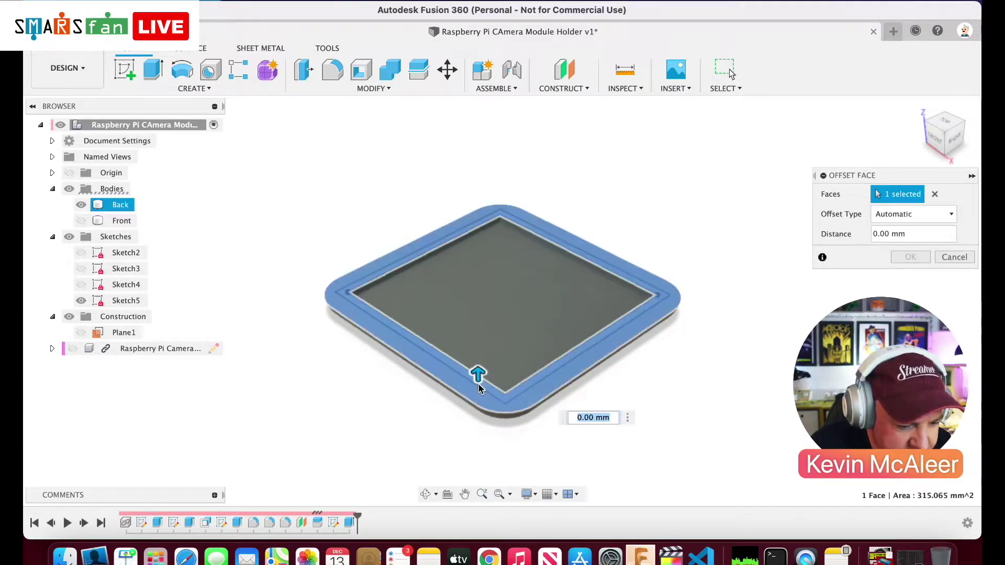
{"action": "left_click", "coordinate": [579, 377]}
{"action": "left_click", "coordinate": [560, 387]}
{"action": "left_click", "coordinate": [548, 377]}
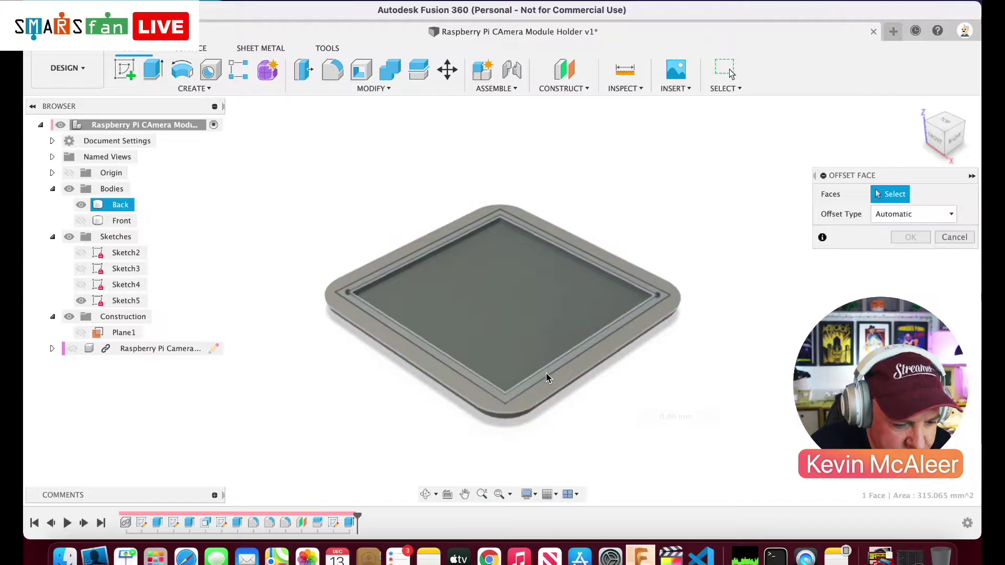
{"action": "left_click", "coordinate": [548, 376]}
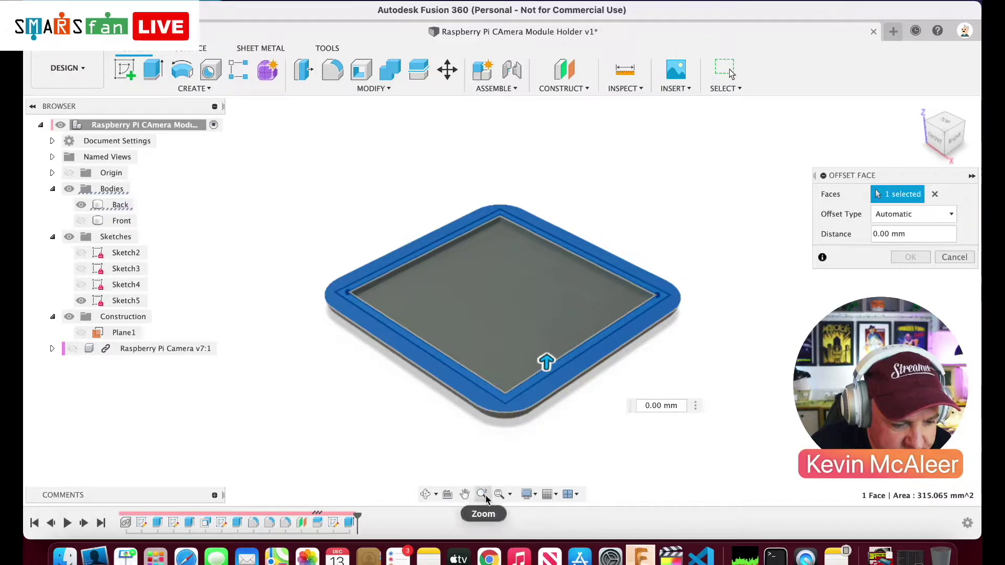
{"action": "left_click", "coordinate": [482, 495]}
{"action": "left_click_drag", "start_coordinate": [482, 487], "coordinate": [476, 428]}
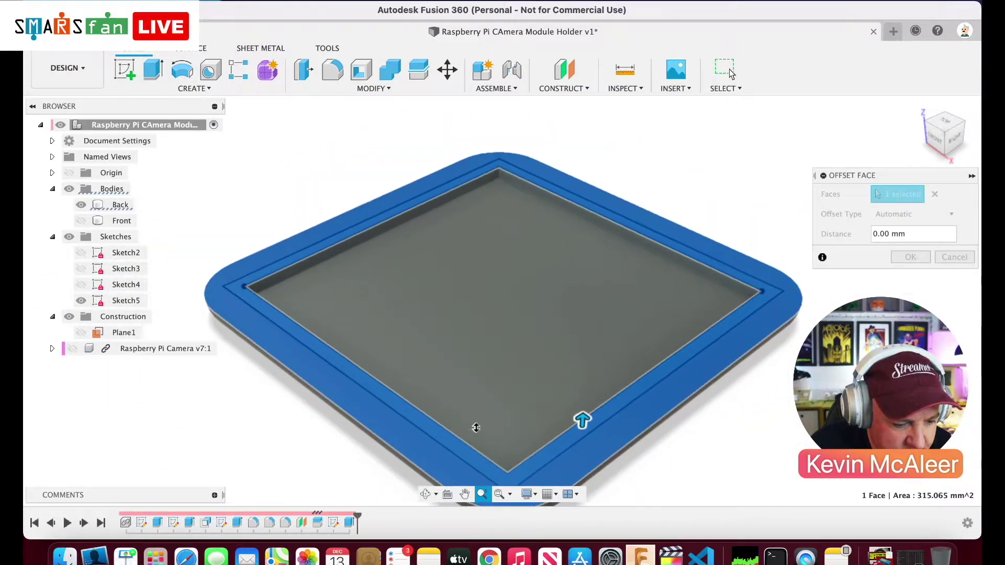
{"action": "key", "text": "a"}
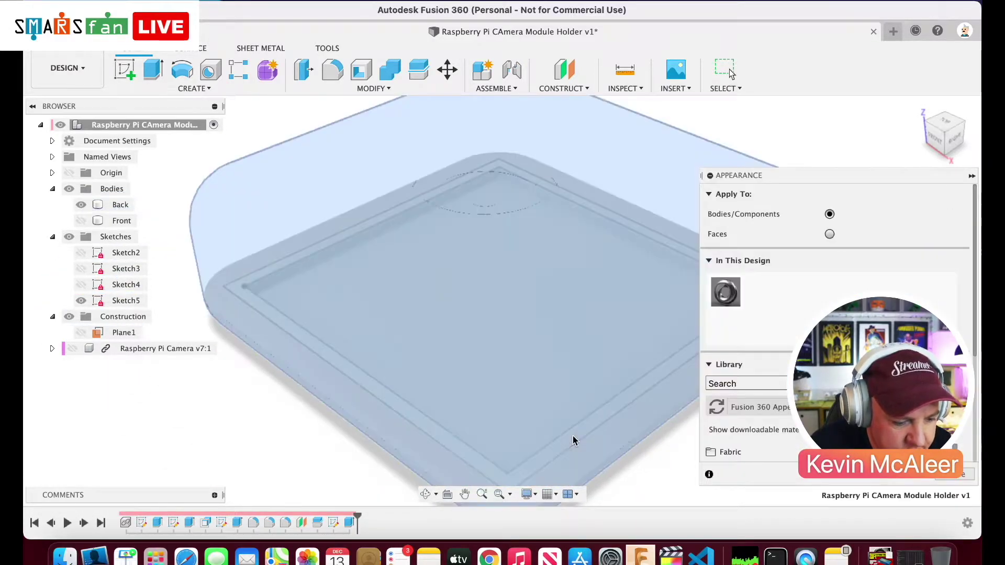
{"action": "key", "text": "Escape"}
- Extrude Sketch5's frame-shaped profile 2 mm upward to form a raised lip on the Back body
{"action": "left_click", "coordinate": [574, 440]}
{"action": "type", "text": "q"}
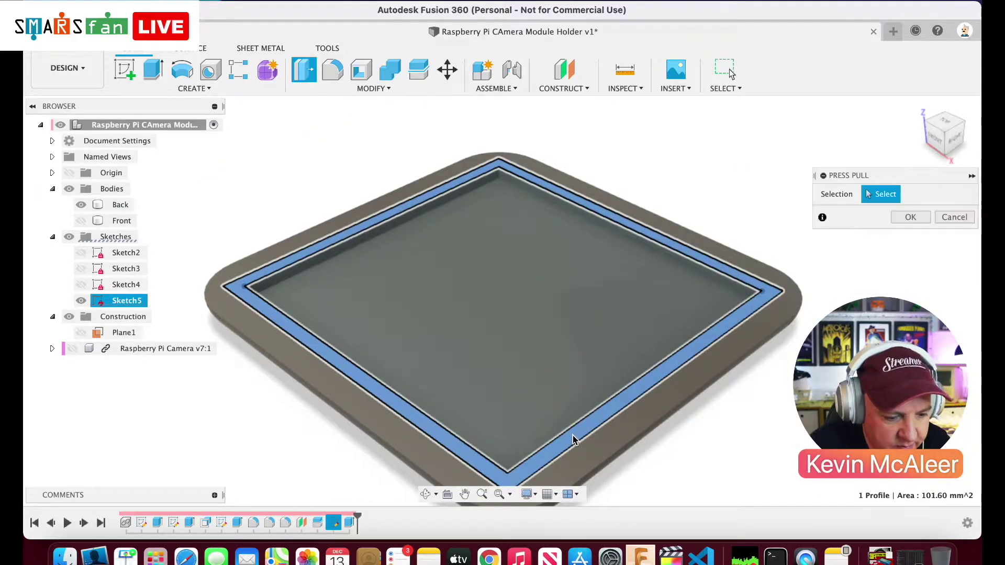
{"action": "type", "text": "2"}
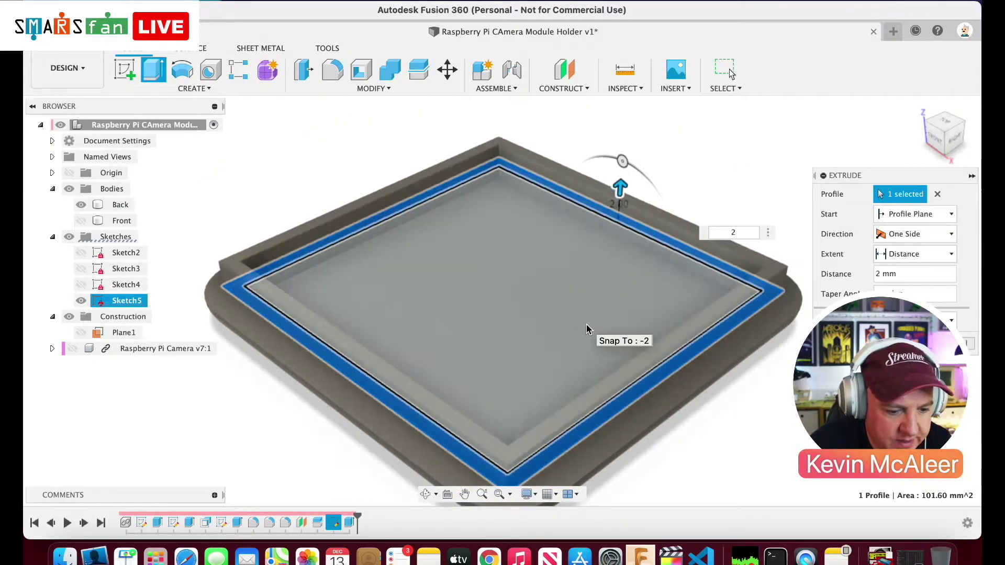
{"action": "key", "text": "Return"}
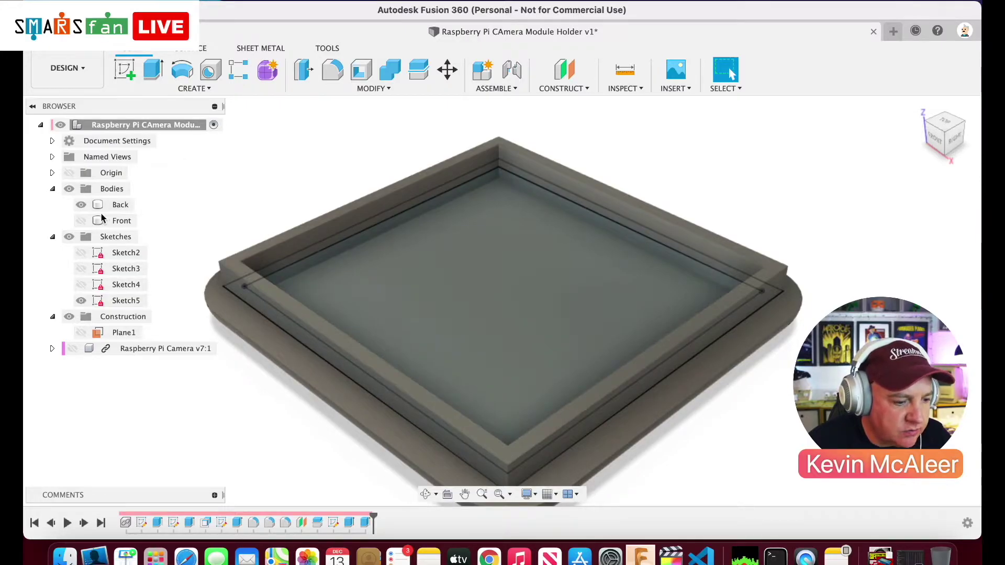
- Create a section analysis through both bodies, offset -7 mm from the Front's side face, with Sketch5 hidden, and examine the lip joint
{"action": "left_click", "coordinate": [82, 220]}
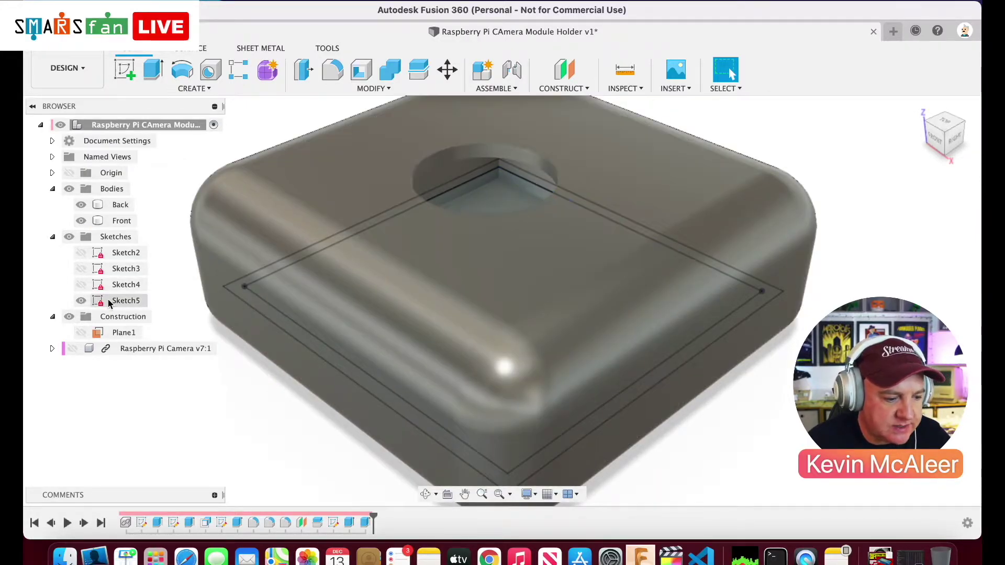
{"action": "left_click", "coordinate": [82, 301]}
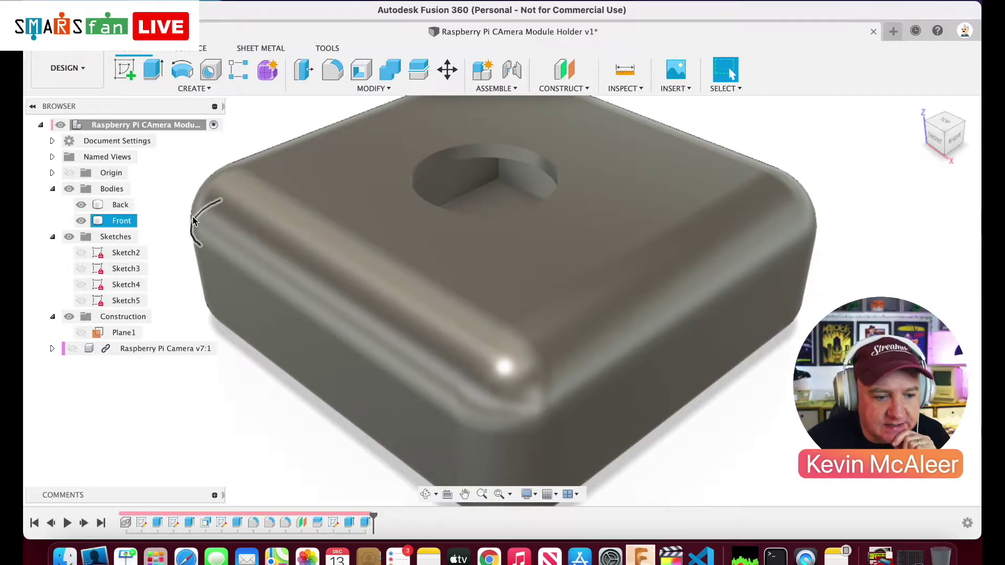
{"action": "left_click", "coordinate": [564, 89]}
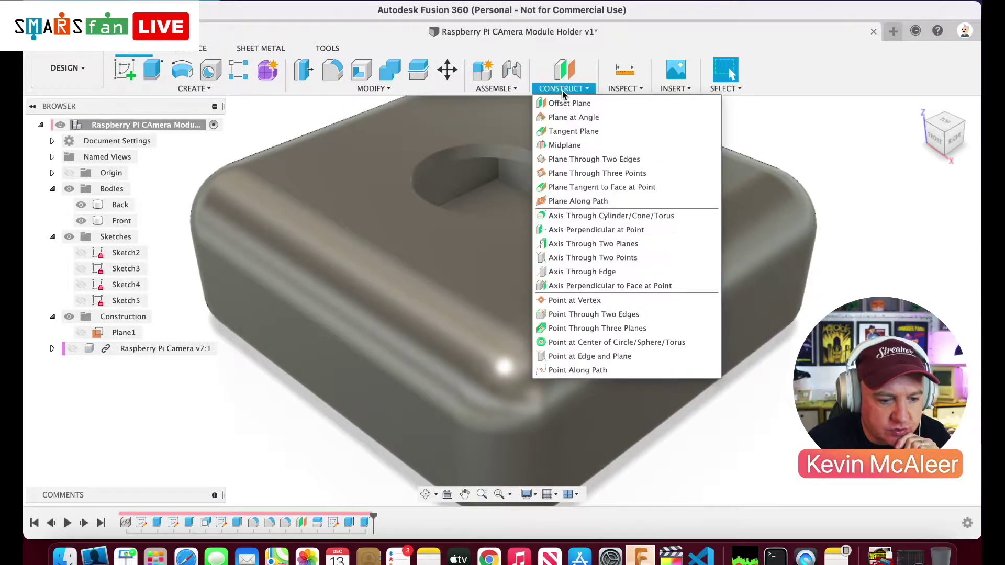
{"action": "left_click", "coordinate": [622, 89]}
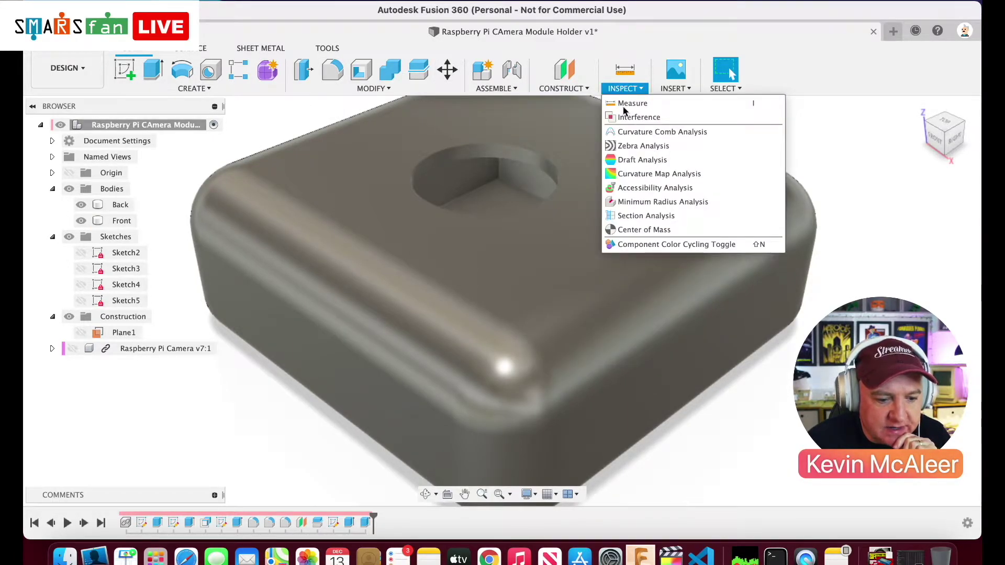
{"action": "left_click", "coordinate": [644, 216]}
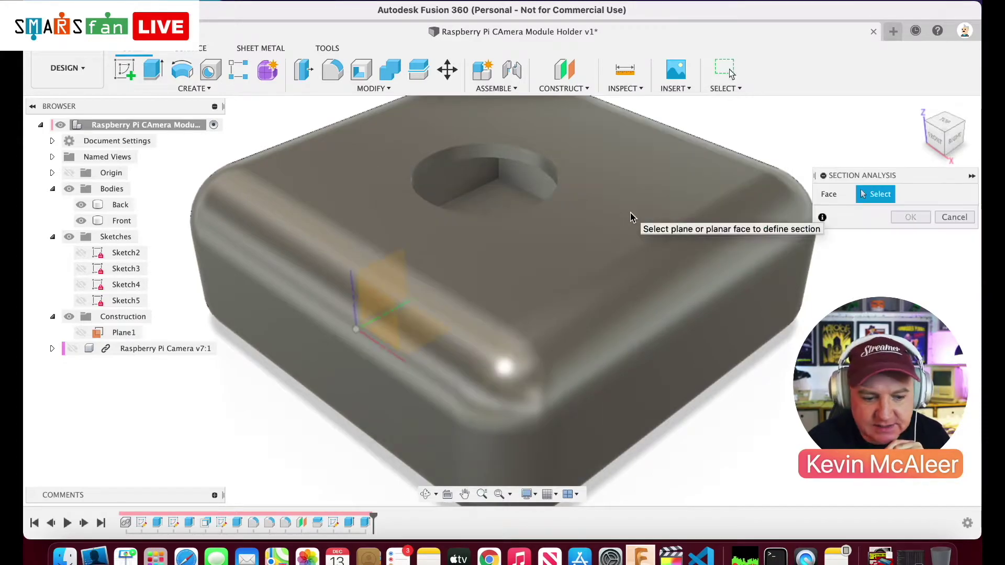
{"action": "left_click", "coordinate": [692, 375]}
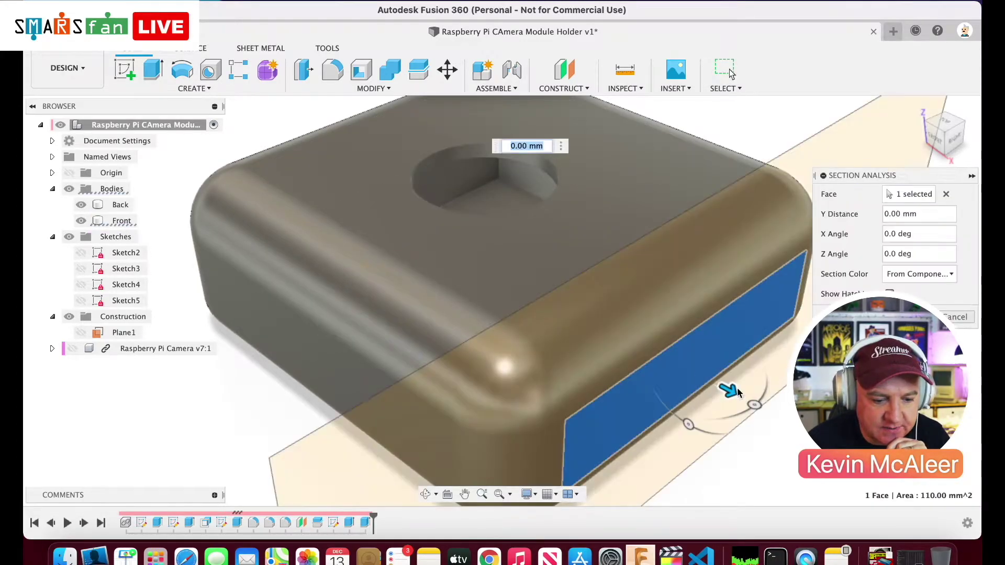
{"action": "left_click_drag", "start_coordinate": [739, 392], "coordinate": [630, 341]}
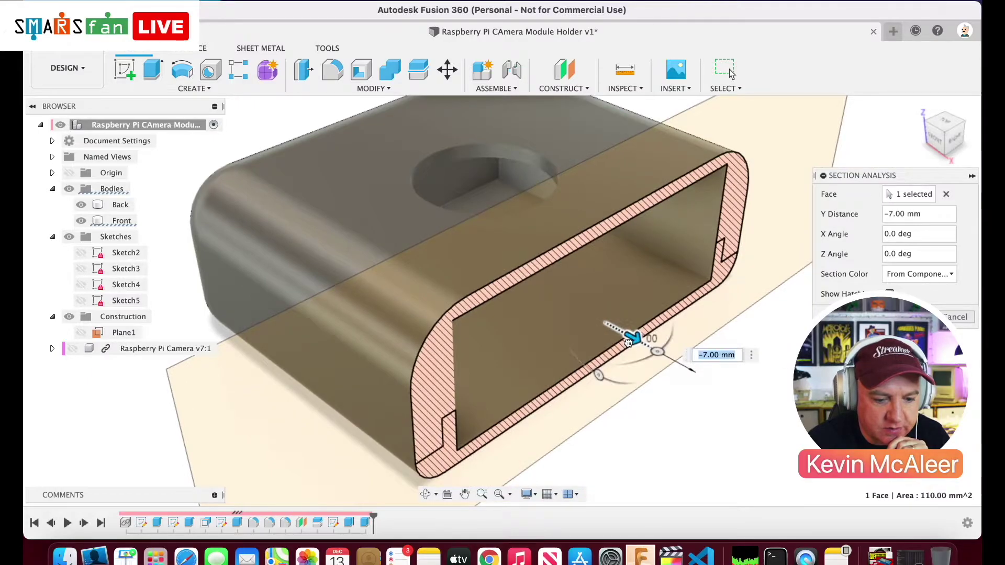
{"action": "key", "text": "Return"}
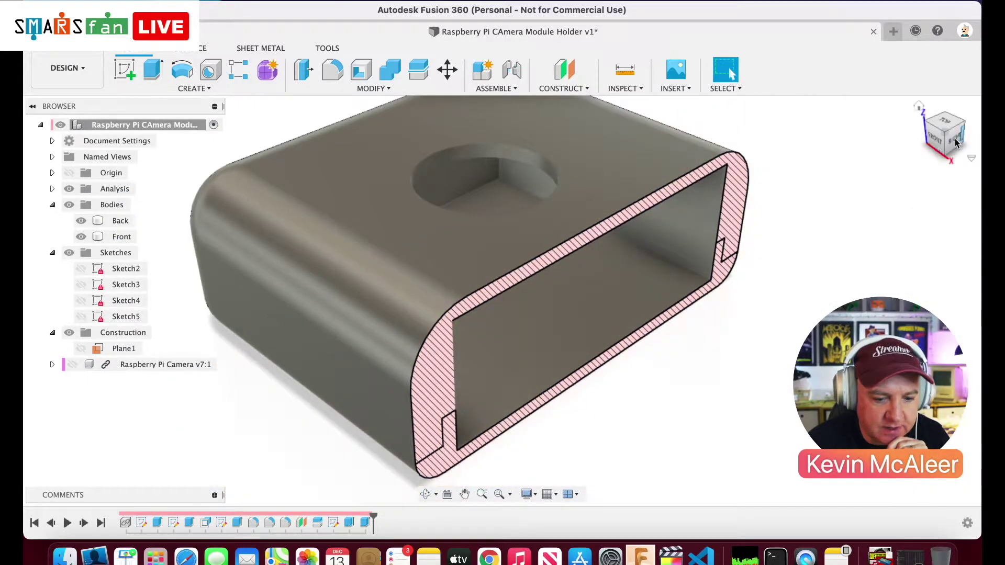
{"action": "left_click", "coordinate": [956, 142]}
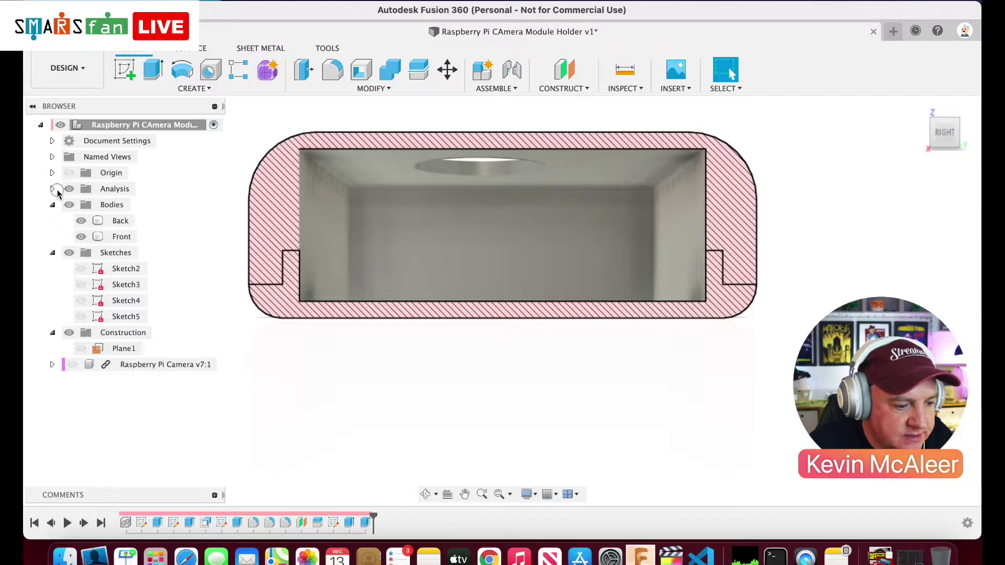
- Hide the section analysis and leave only the Back body visible
{"action": "left_click", "coordinate": [54, 189]}
{"action": "left_click", "coordinate": [81, 208]}
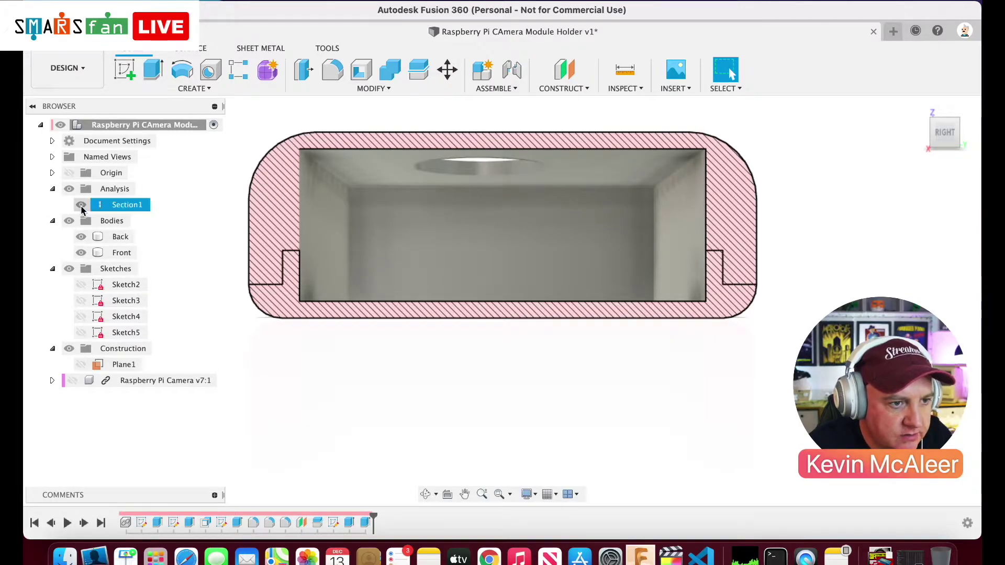
{"action": "left_click", "coordinate": [82, 206]}
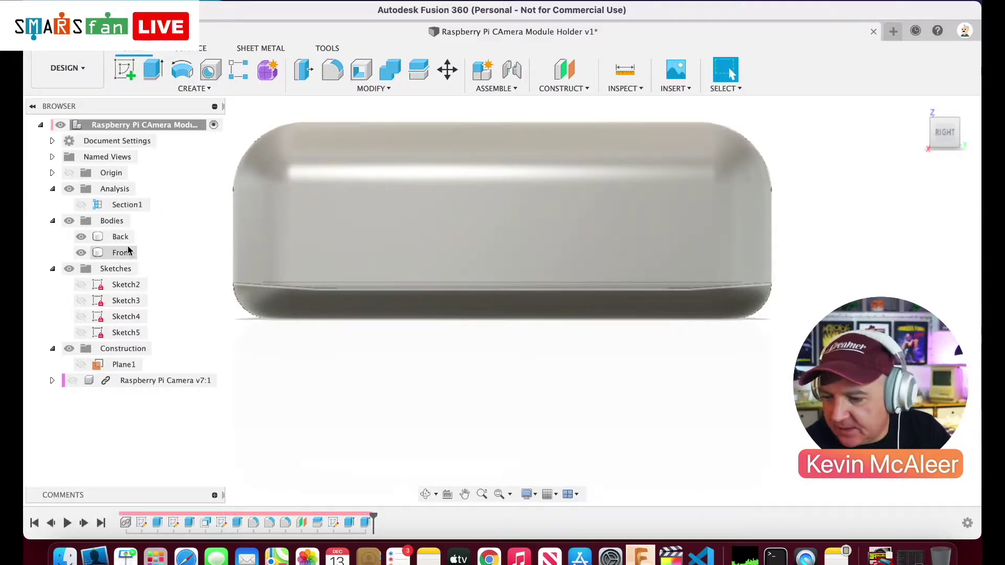
{"action": "left_click", "coordinate": [82, 241]}
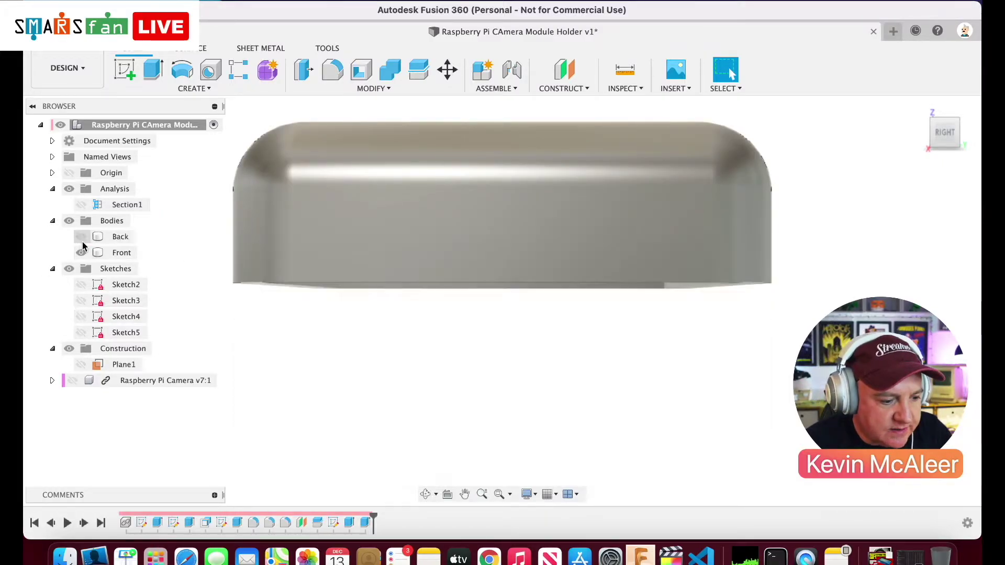
{"action": "left_click", "coordinate": [81, 236]}
{"action": "left_click", "coordinate": [81, 252]}
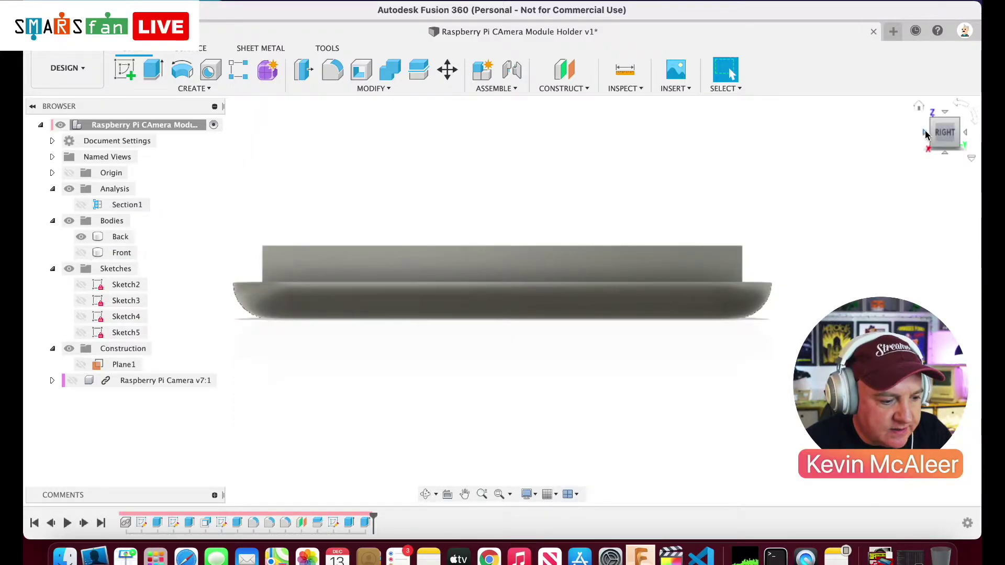
- Start a sketch on the inner wall face of the Back body's lip with Slice turned on
{"action": "left_click", "coordinate": [920, 108]}
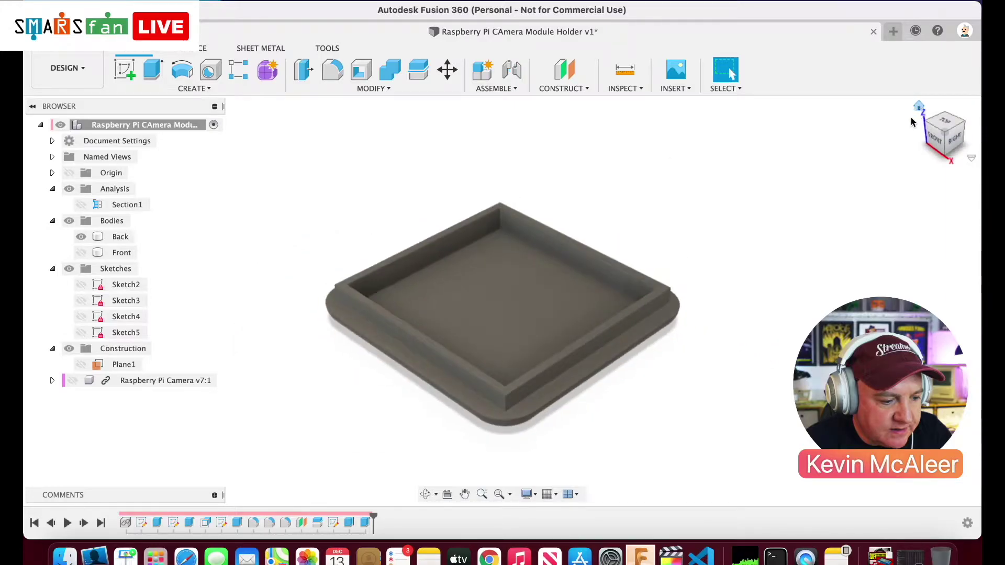
{"action": "left_click", "coordinate": [510, 330]}
{"action": "left_click_drag", "start_coordinate": [966, 126], "coordinate": [884, 141]}
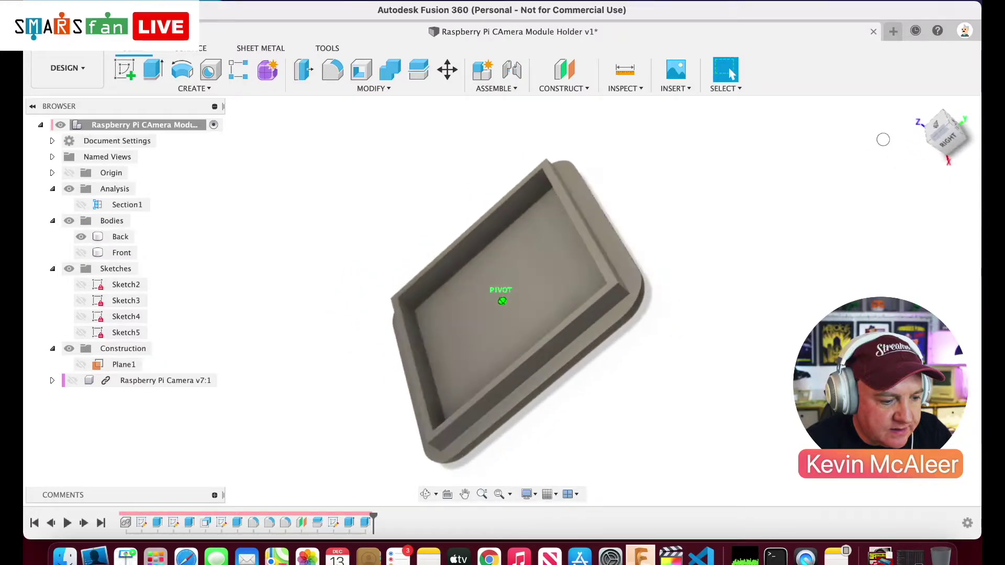
{"action": "left_click", "coordinate": [425, 368]}
{"action": "left_click", "coordinate": [124, 72]}
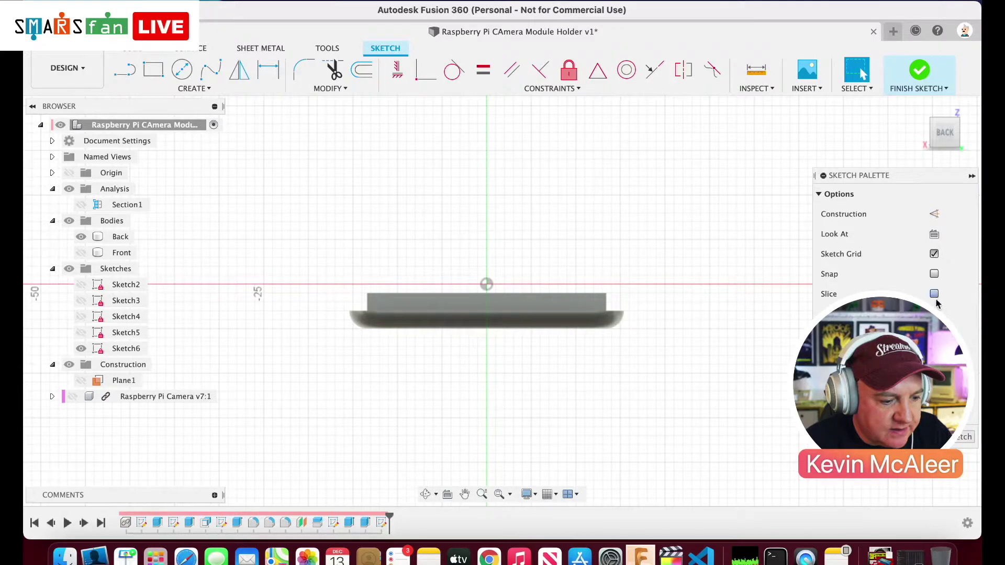
{"action": "left_click", "coordinate": [934, 295]}
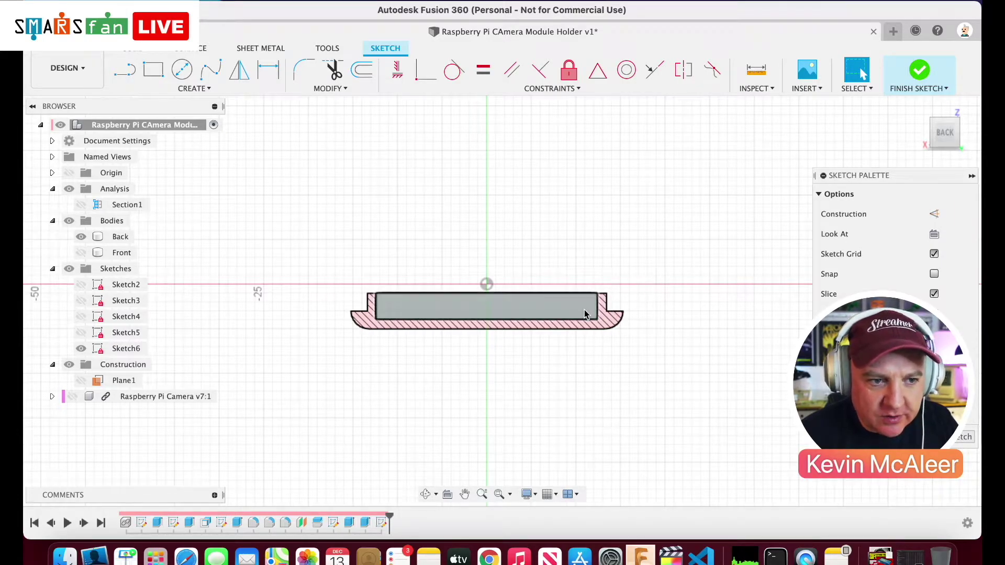
{"action": "left_click", "coordinate": [483, 495]}
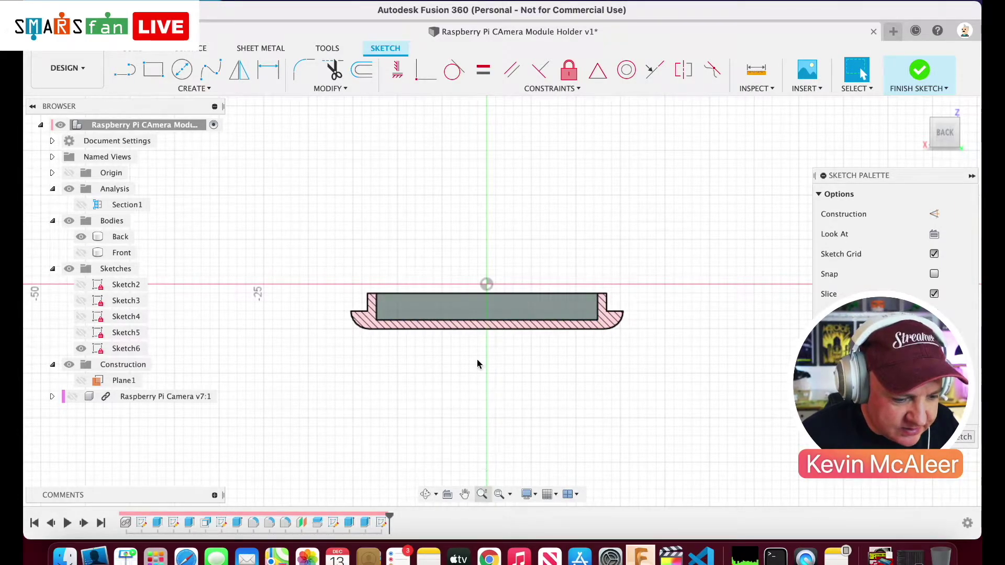
{"action": "left_click_drag", "start_coordinate": [478, 364], "coordinate": [475, 395]}
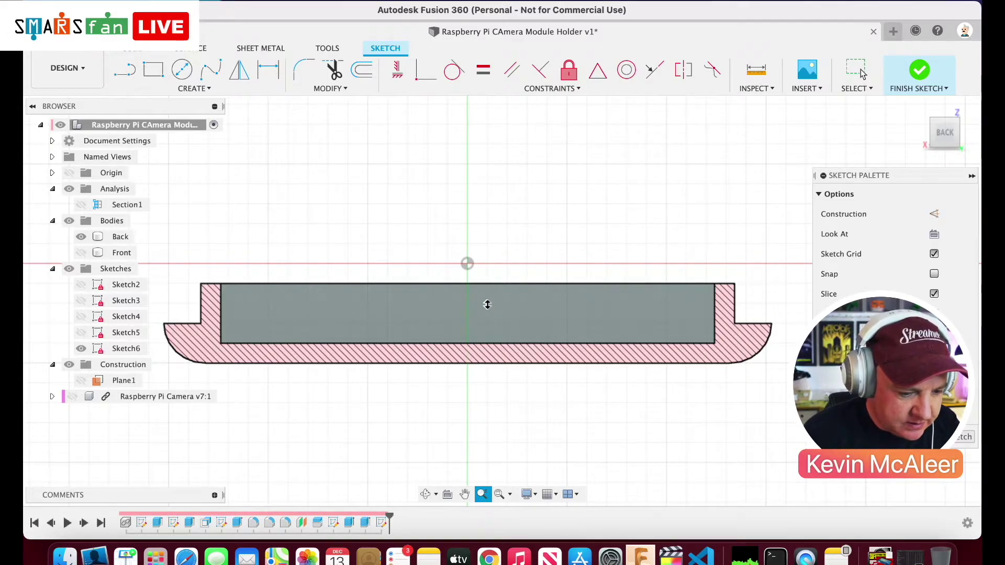
{"action": "key", "text": "l"}
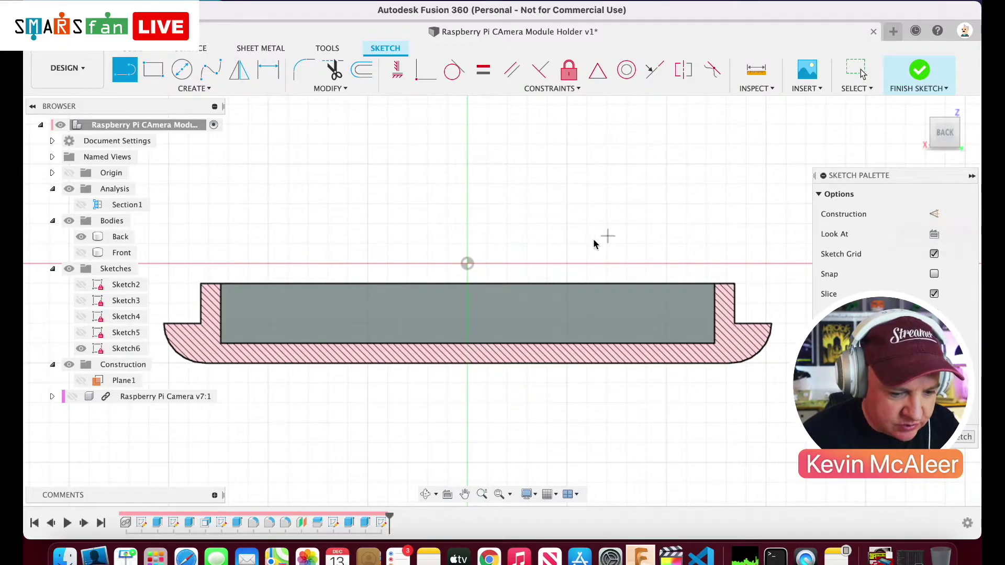
{"action": "left_click", "coordinate": [407, 167]}
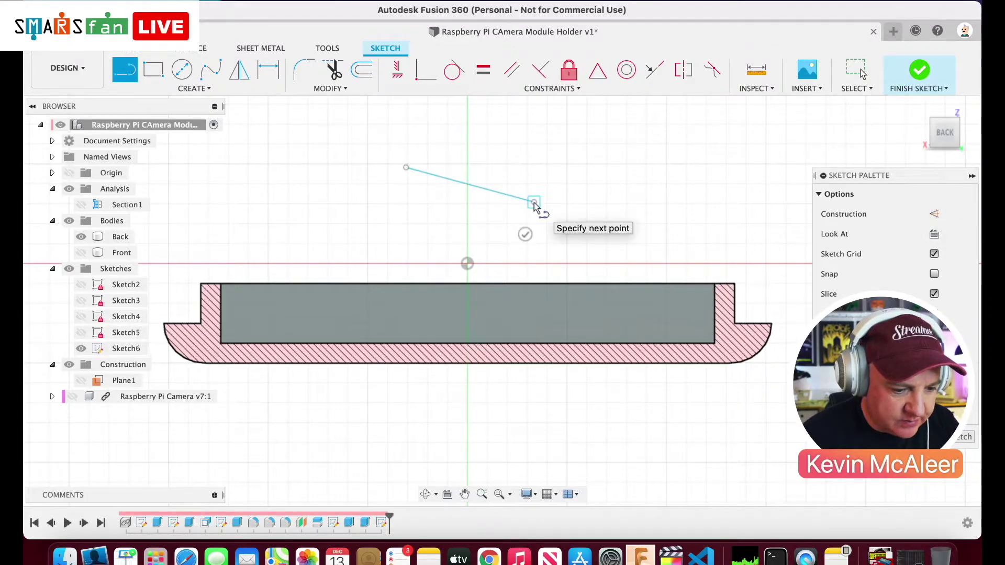
{"action": "left_click", "coordinate": [534, 202]}
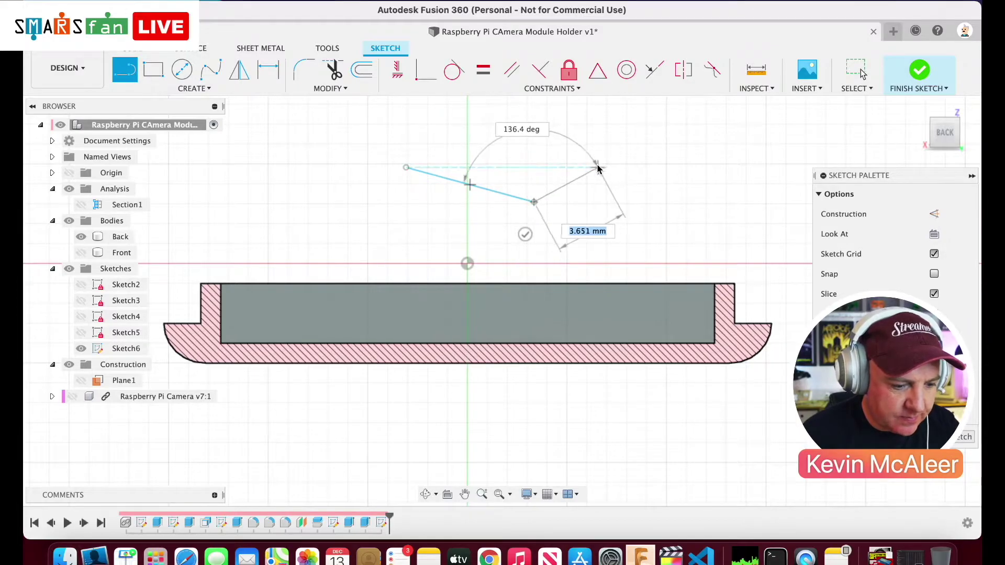
{"action": "key", "text": "Escape"}
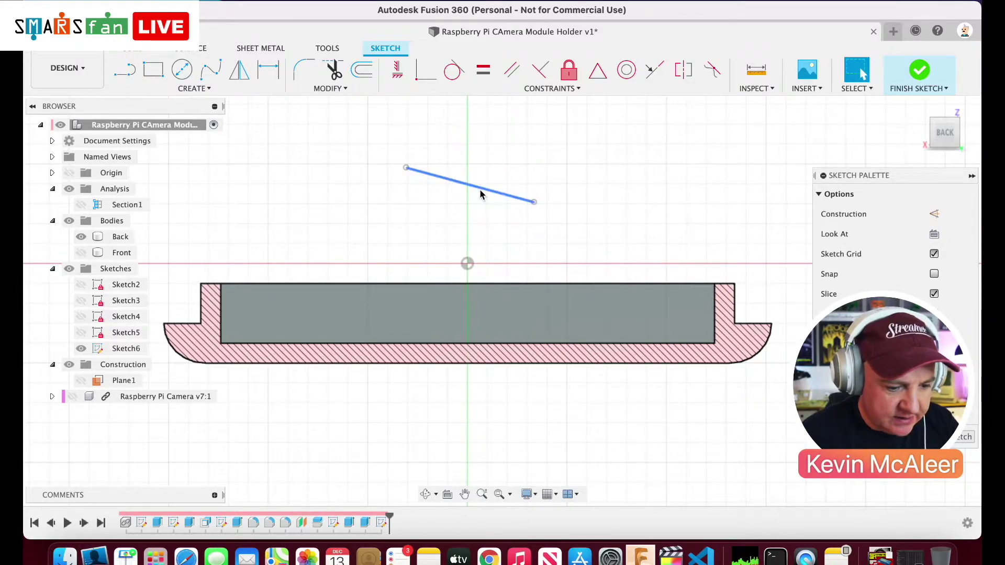
{"action": "left_click", "coordinate": [523, 199]}
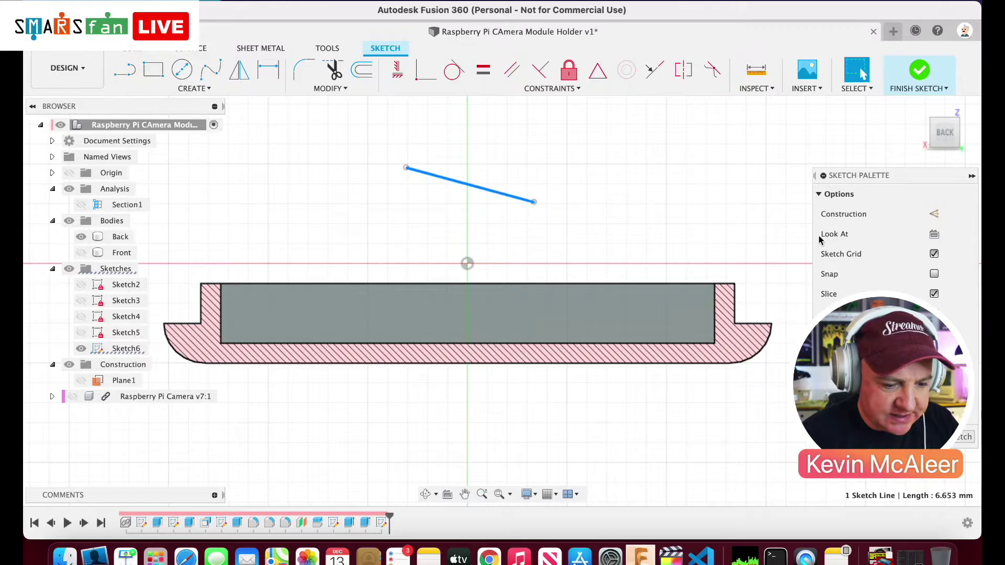
{"action": "left_click", "coordinate": [934, 215]}
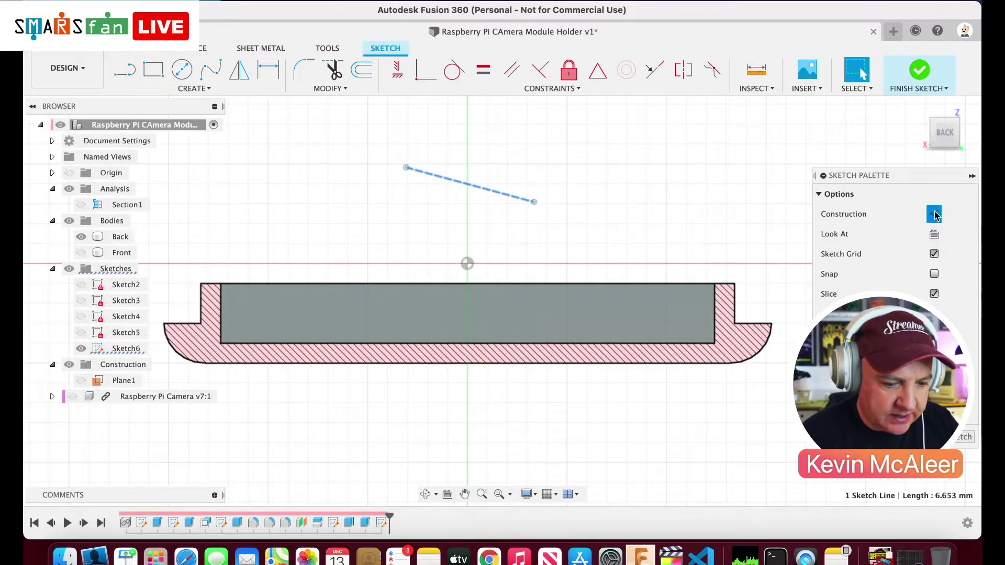
{"action": "left_click_drag", "start_coordinate": [615, 180], "coordinate": [345, 215]}
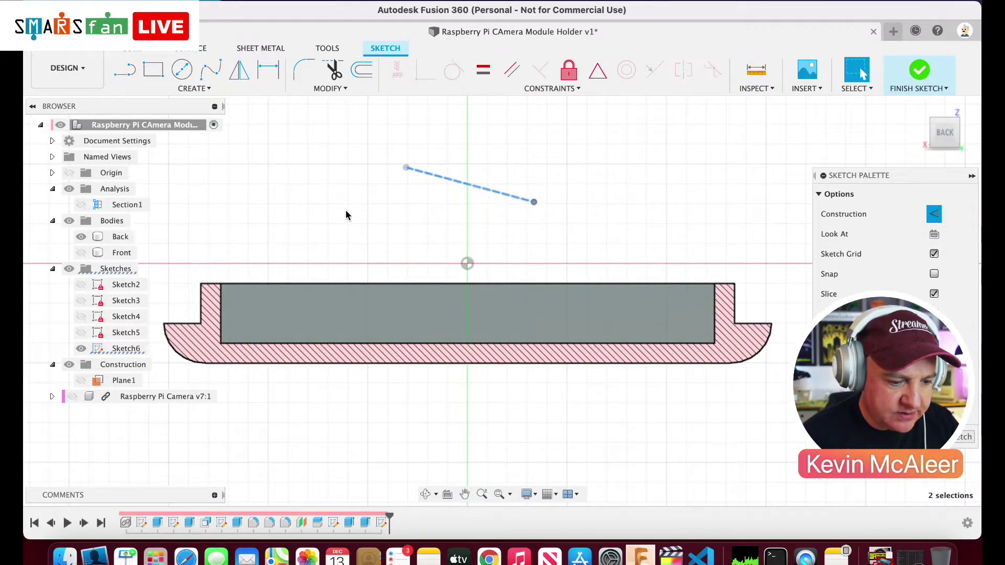
{"action": "key", "text": "Delete"}
- Draw a vertical construction centreline from the sketch origin down to a point below the Back body
{"action": "key", "text": "l"}
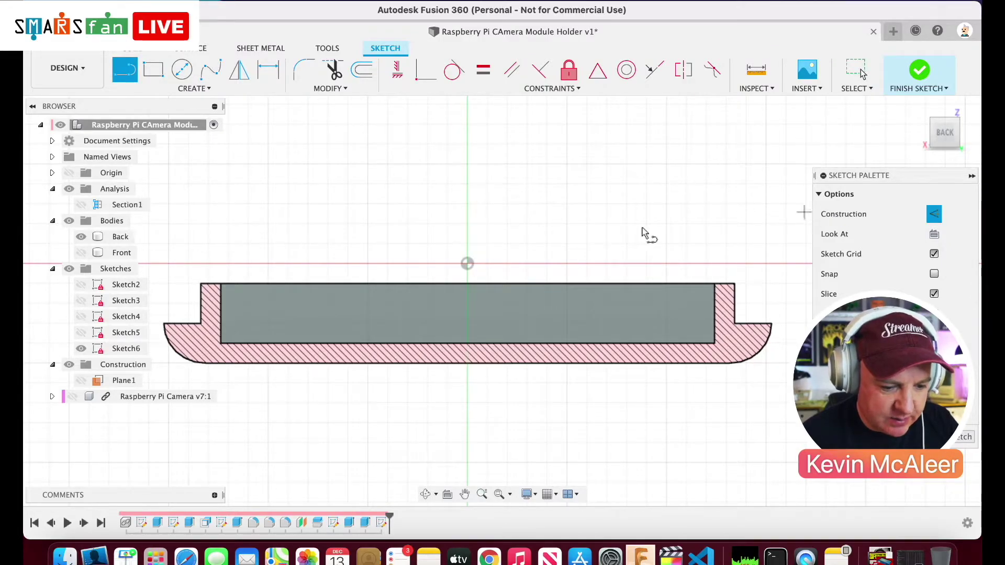
{"action": "left_click", "coordinate": [468, 265]}
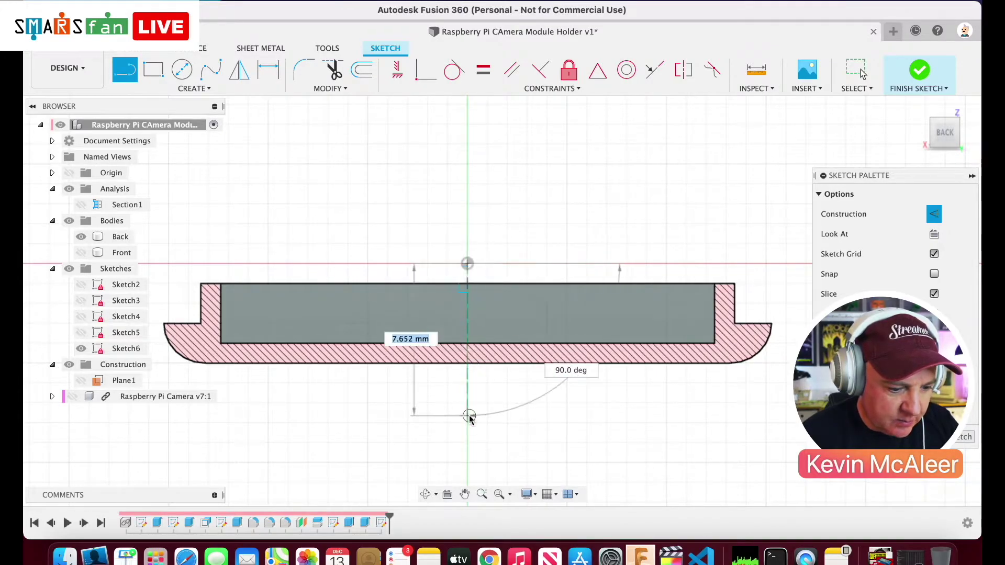
{"action": "left_click", "coordinate": [468, 442]}
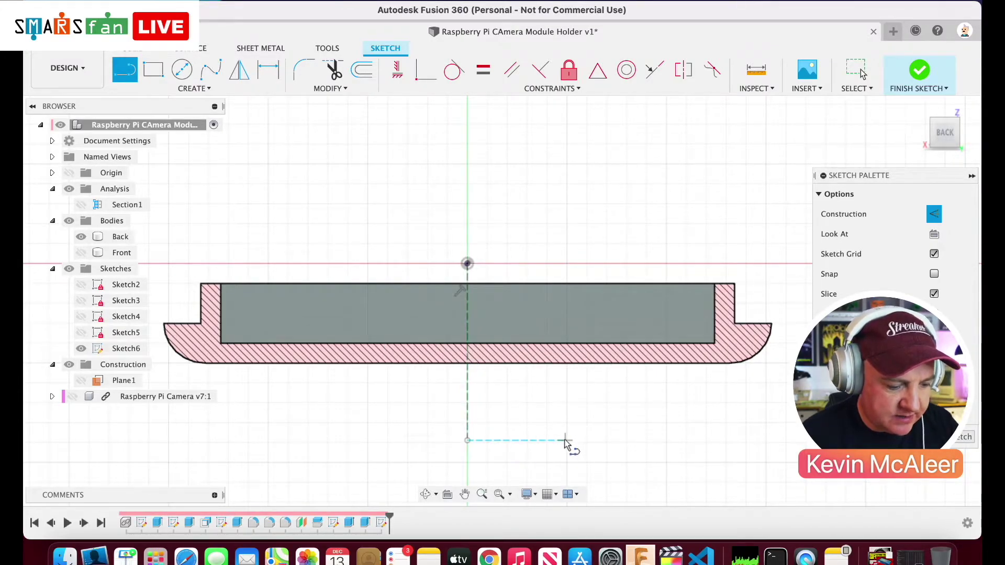
{"action": "key", "text": "Escape"}
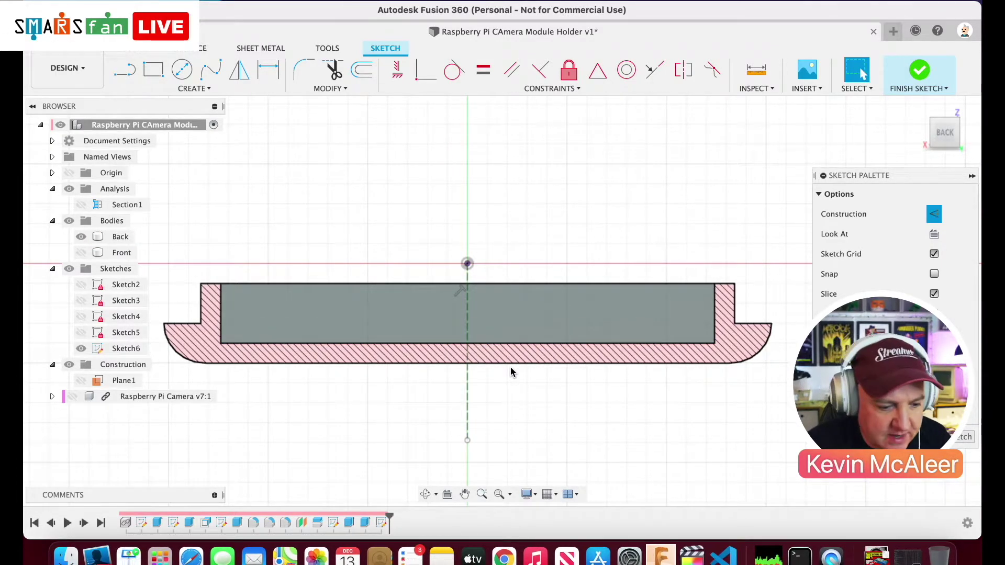
- Draw a rectangle about 15.6 mm wide across the section, straddling the centreline, and convert its four sides to normal lines
{"action": "key", "text": "r"}
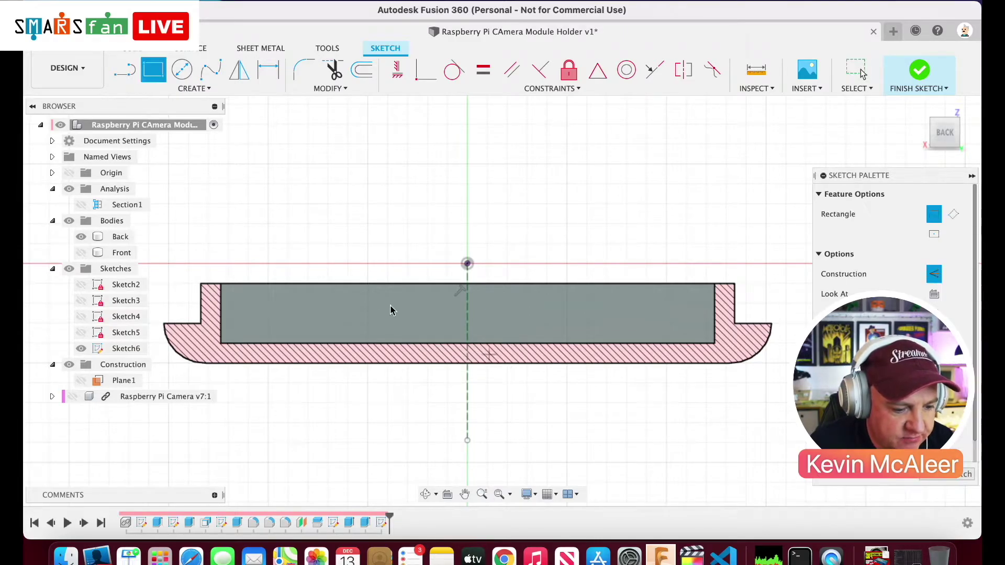
{"action": "left_click", "coordinate": [316, 239]}
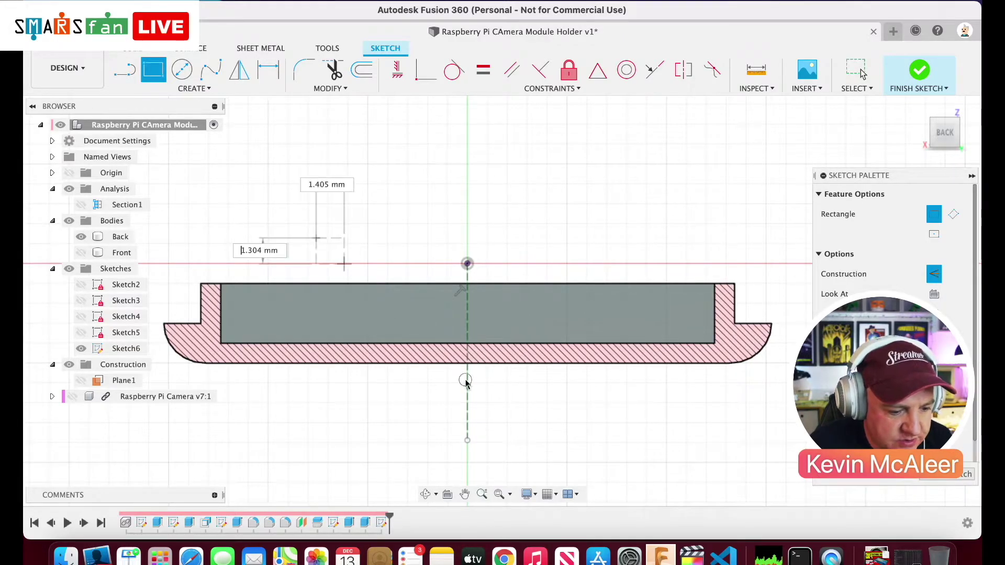
{"action": "left_click", "coordinate": [628, 415]}
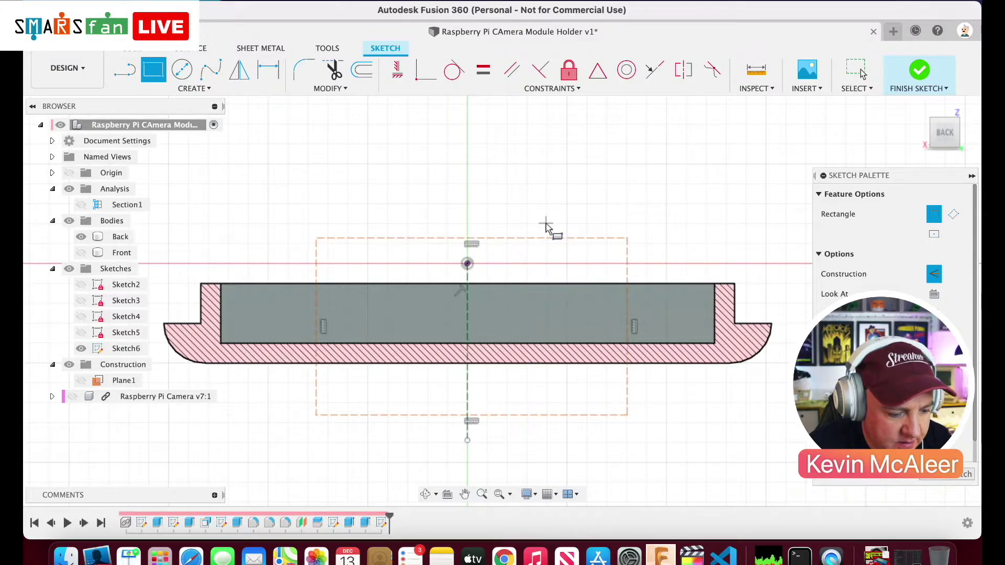
{"action": "left_click", "coordinate": [863, 75]}
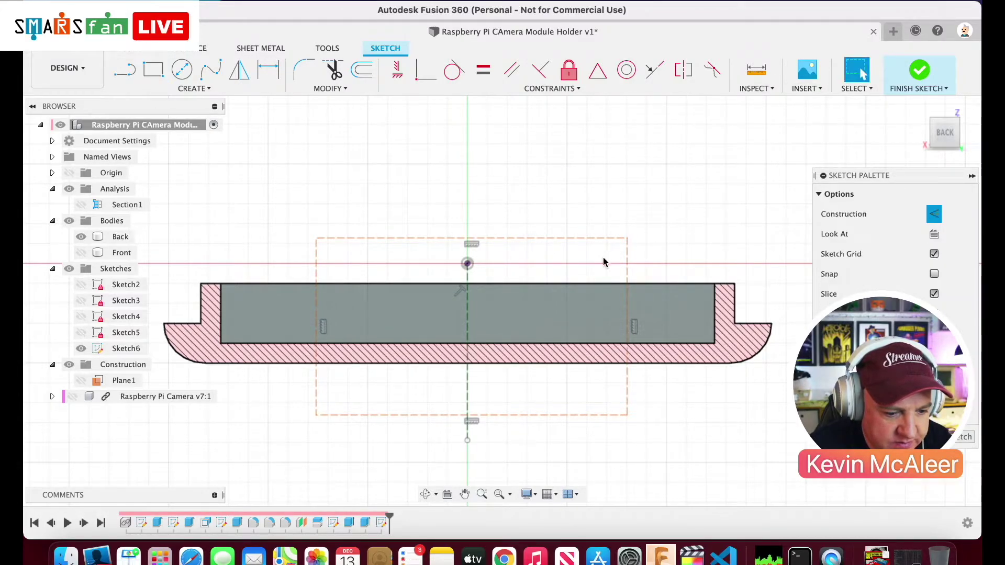
{"action": "left_click_drag", "start_coordinate": [642, 226], "coordinate": [607, 259]}
{"action": "key", "text": "x"}
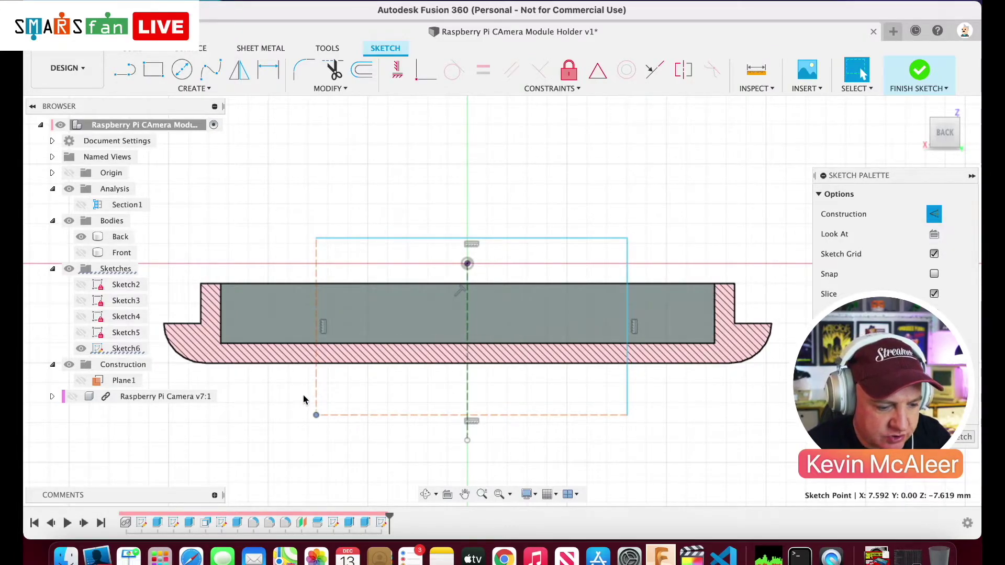
{"action": "left_click", "coordinate": [340, 419]}
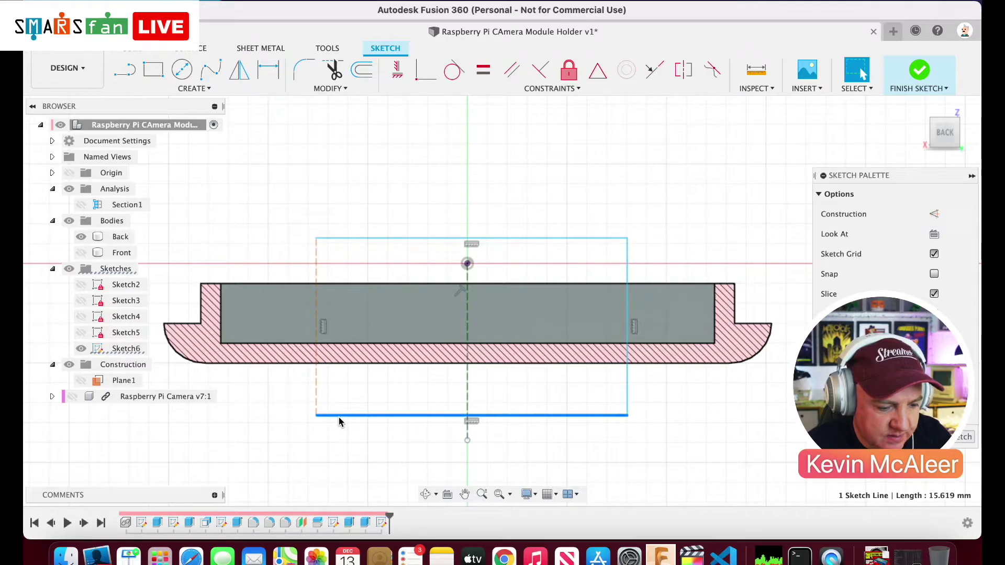
{"action": "left_click", "coordinate": [321, 415]}
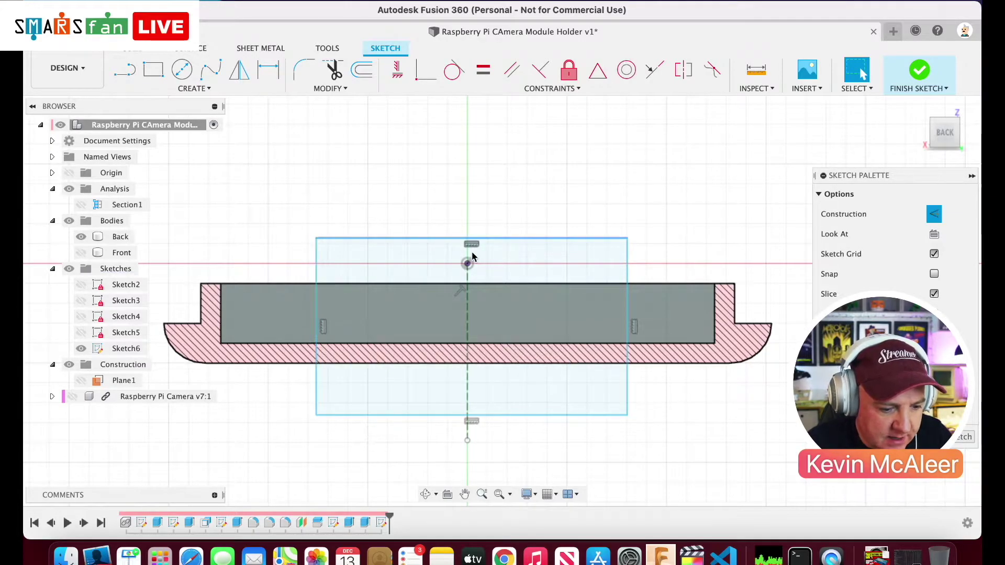
- Apply a Midpoint constraint that centres the rectangle's top edge on the centreline at the lip's top edge
{"action": "left_click", "coordinate": [489, 239]}
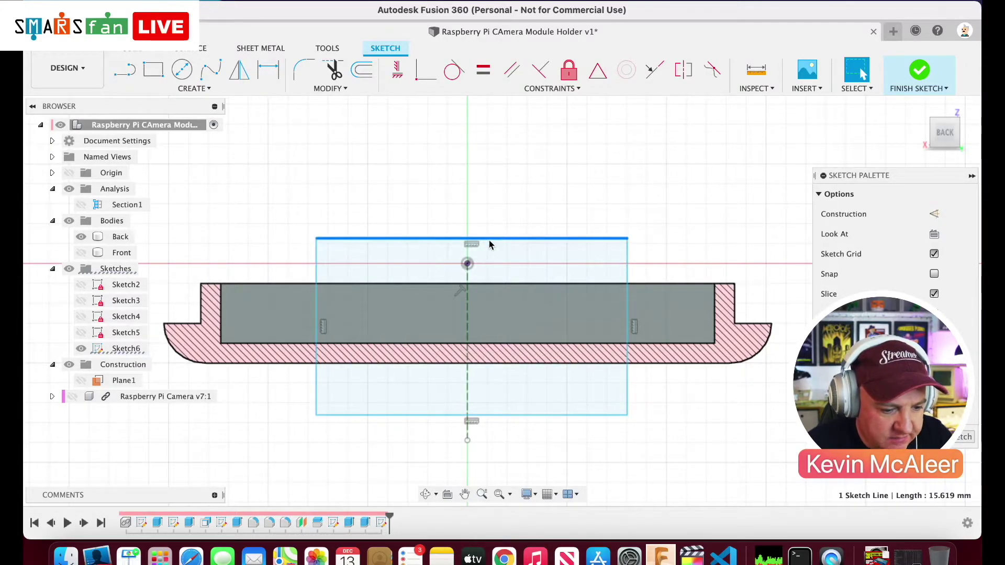
{"action": "left_click", "coordinate": [598, 71]}
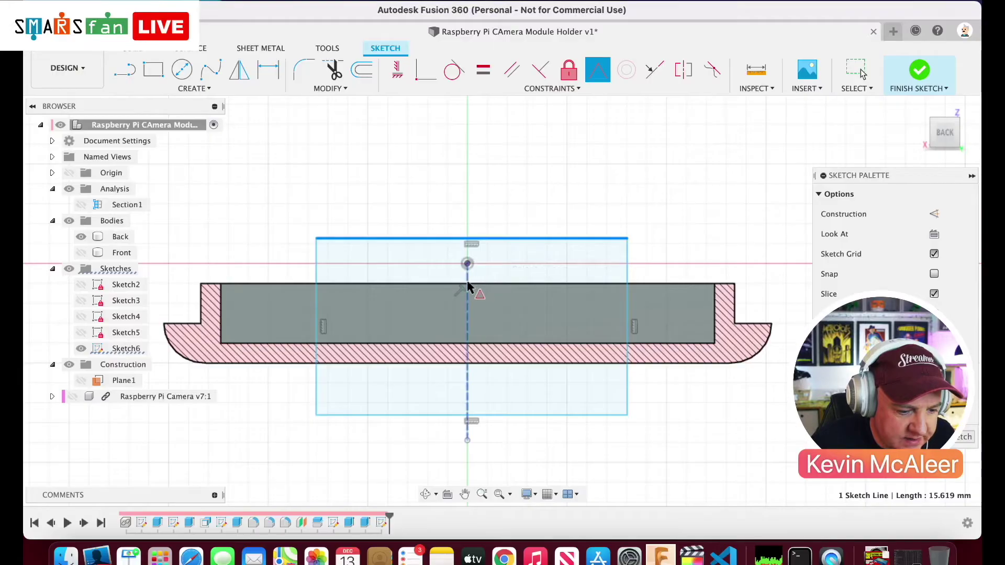
{"action": "left_click", "coordinate": [475, 286]}
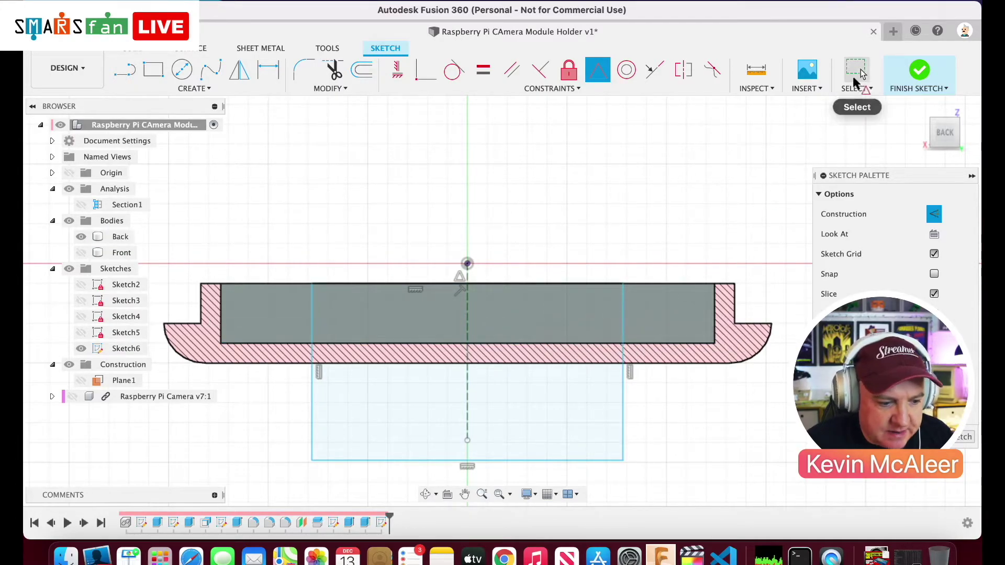
{"action": "left_click", "coordinate": [859, 73]}
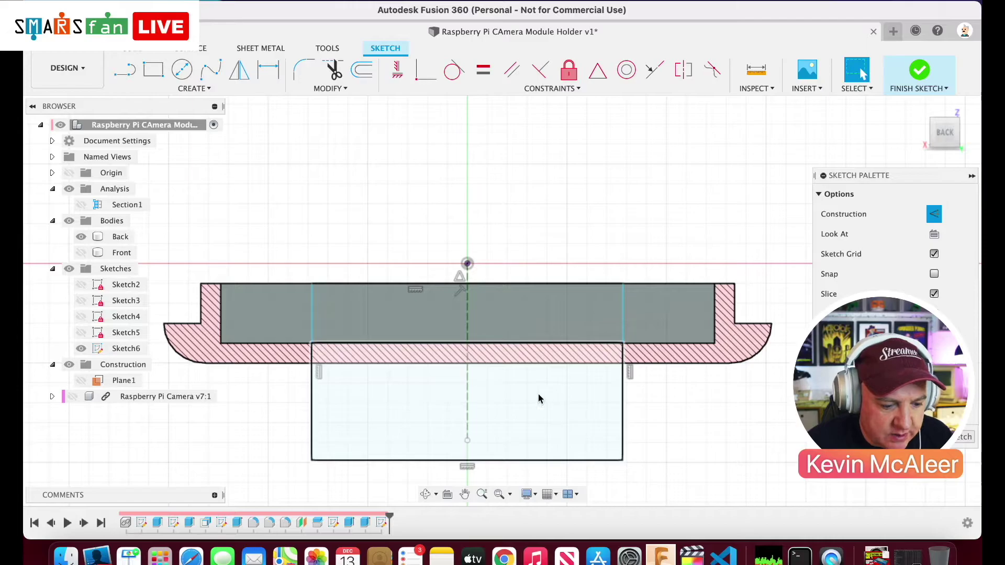
- Dimension the rectangle's top edge to 16.5 mm
{"action": "key", "text": "d"}
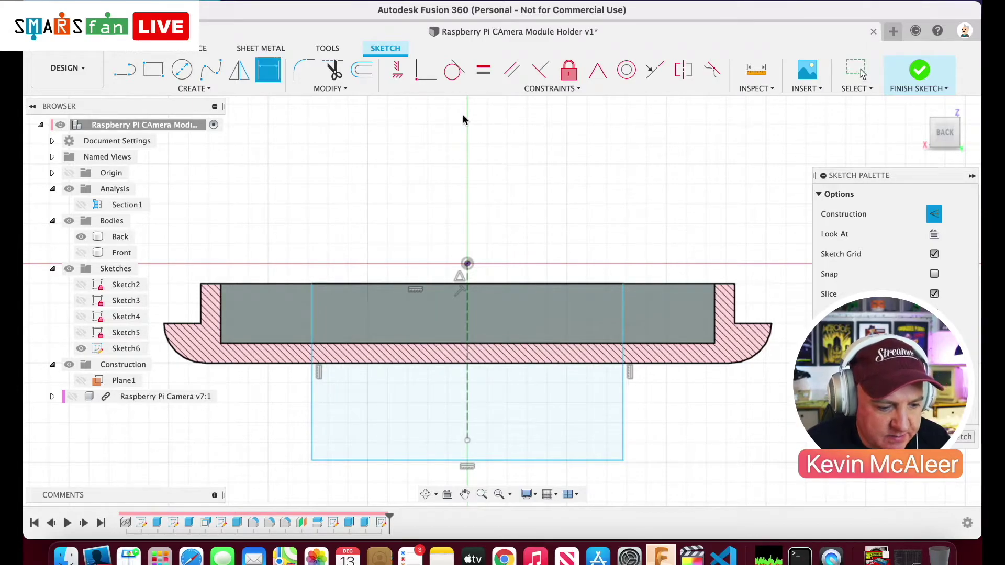
{"action": "left_click", "coordinate": [495, 283]}
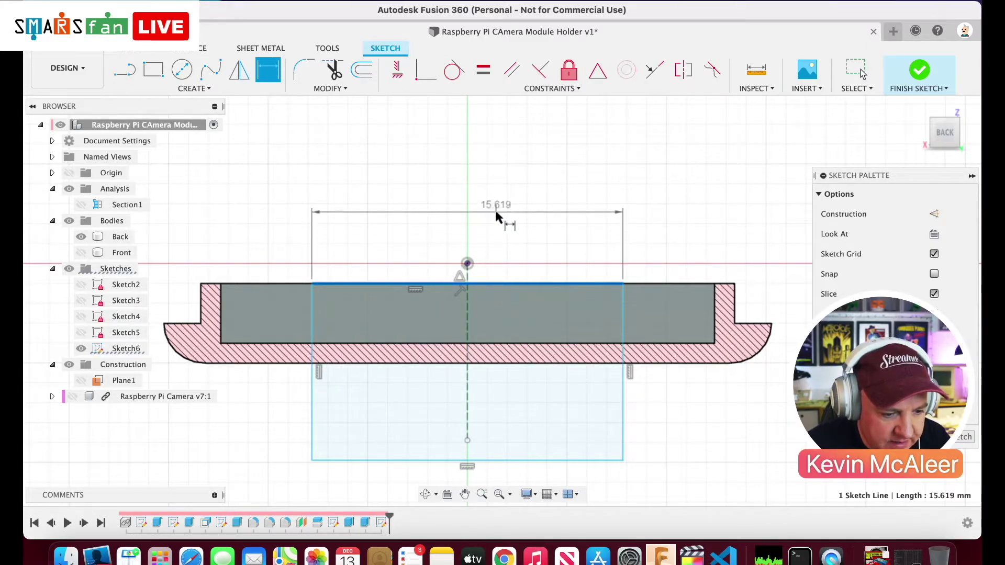
{"action": "left_click", "coordinate": [523, 235]}
{"action": "type", "text": "126.5"}
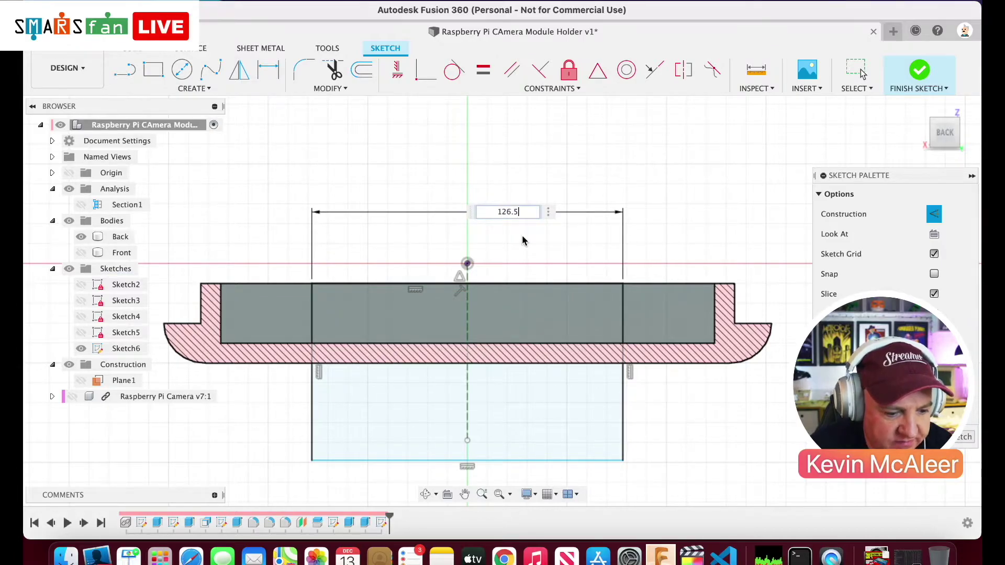
{"action": "type", "text": "."}
{"action": "key", "text": "BackSpace"}
{"action": "key", "text": "BackSpace"}
{"action": "type", "text": "6"}
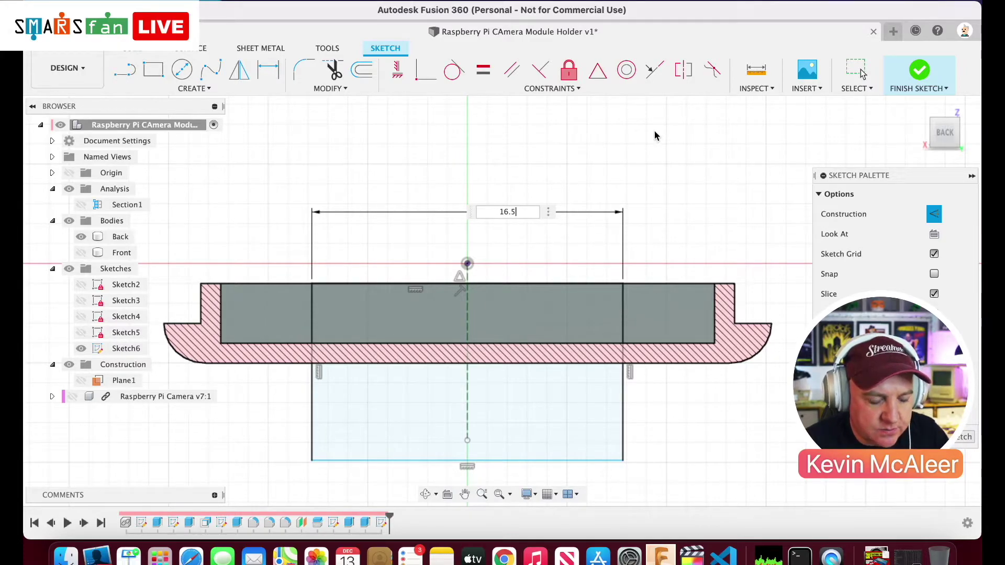
{"action": "key", "text": "Return"}
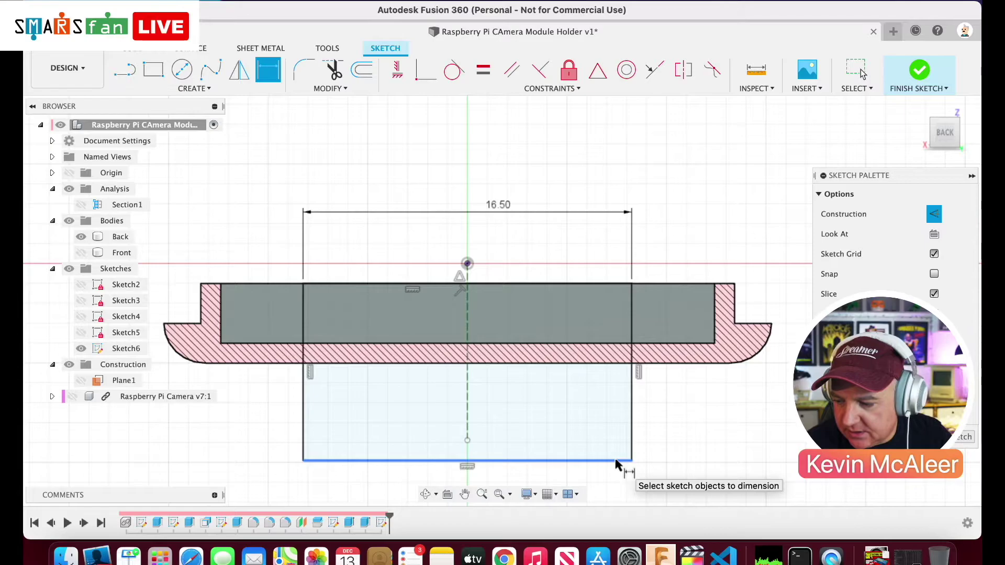
- Constrain the rectangle's bottom edge to coincide with the inner floor edge of the Back body
{"action": "left_click", "coordinate": [652, 76]}
{"action": "left_click", "coordinate": [538, 462]}
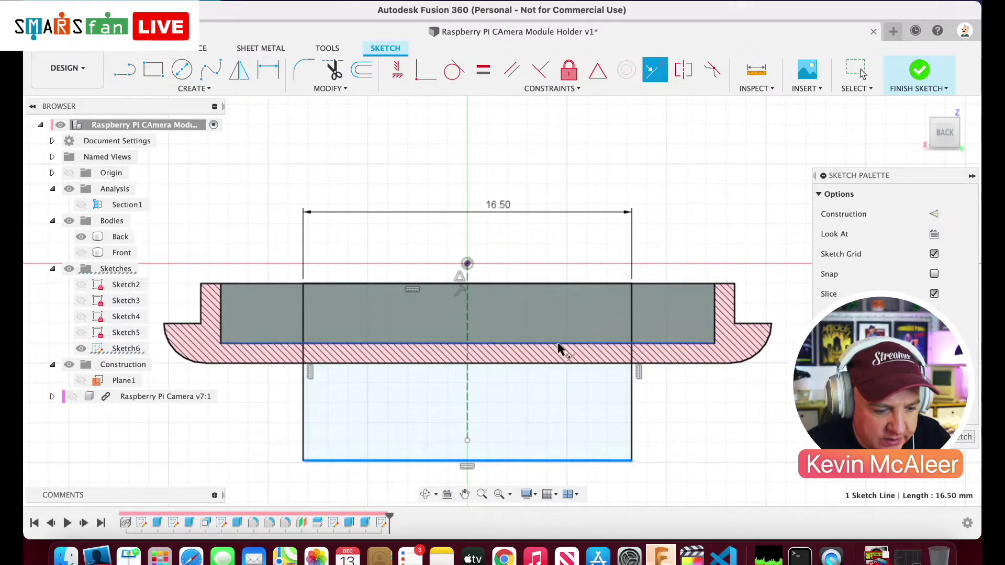
{"action": "left_click", "coordinate": [558, 345]}
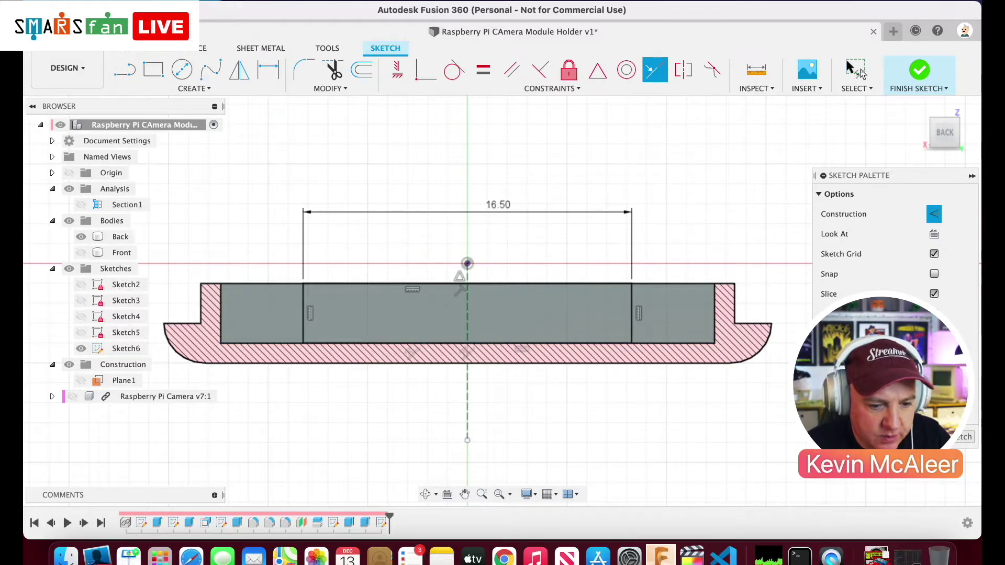
- Finish the sketch and extrude the 16.5 mm wide rectangle outward with extent All to cut the opening through the Back body's wall
{"action": "left_click", "coordinate": [911, 73]}
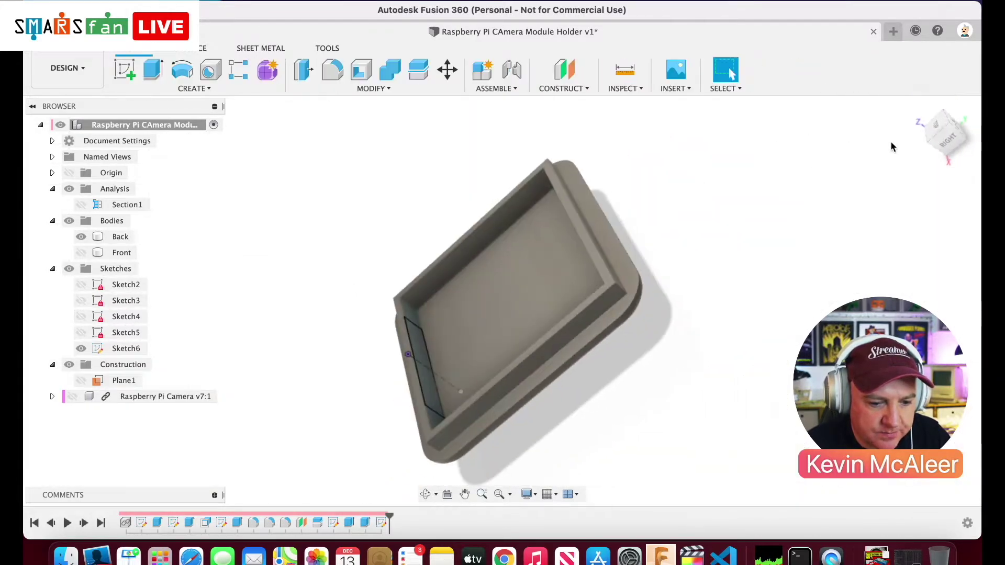
{"action": "left_click", "coordinate": [947, 142]}
{"action": "left_click", "coordinate": [921, 109]}
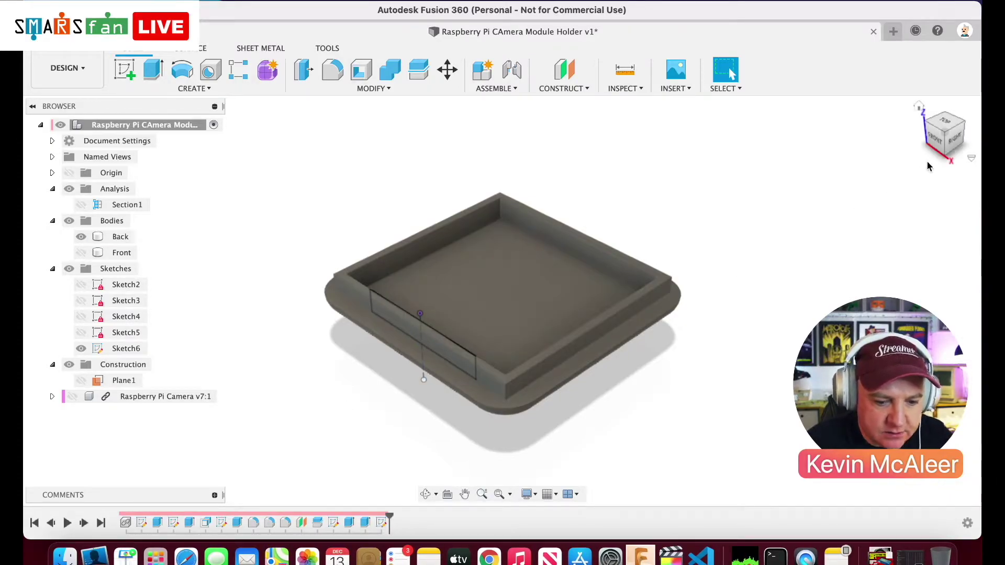
{"action": "mouse_move", "coordinate": [945, 140]}
{"action": "middle_mouse_down", "text": "shift"}
{"action": "mouse_move", "coordinate": [862, 127]}
{"action": "mouse_move", "coordinate": [816, 152]}
{"action": "middle_mouse_up", "text": "shift"}
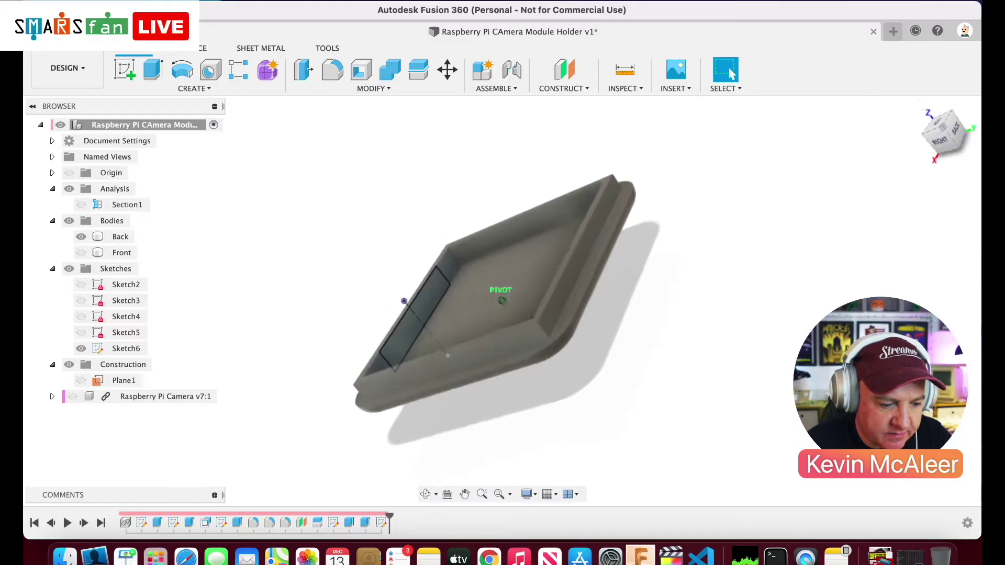
{"action": "left_click", "coordinate": [425, 305]}
{"action": "key", "text": "q"}
{"action": "left_click", "coordinate": [425, 305]}
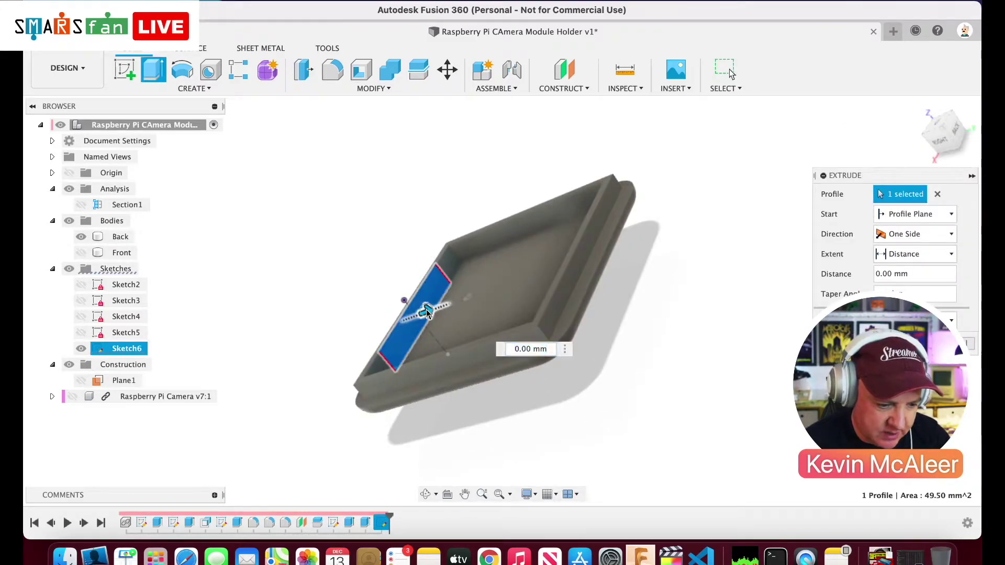
{"action": "type", "text": "-25"}
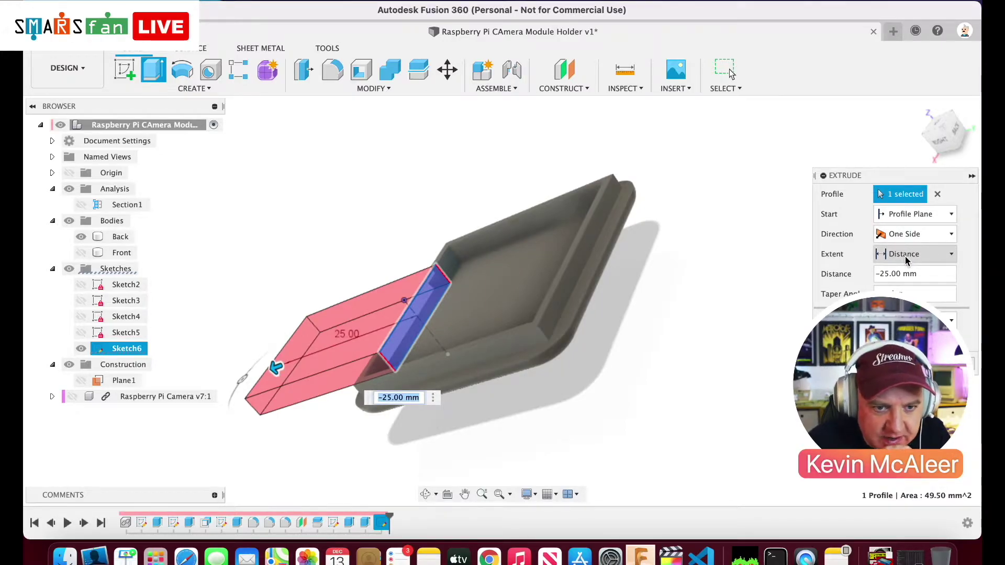
{"action": "left_click", "coordinate": [909, 256]}
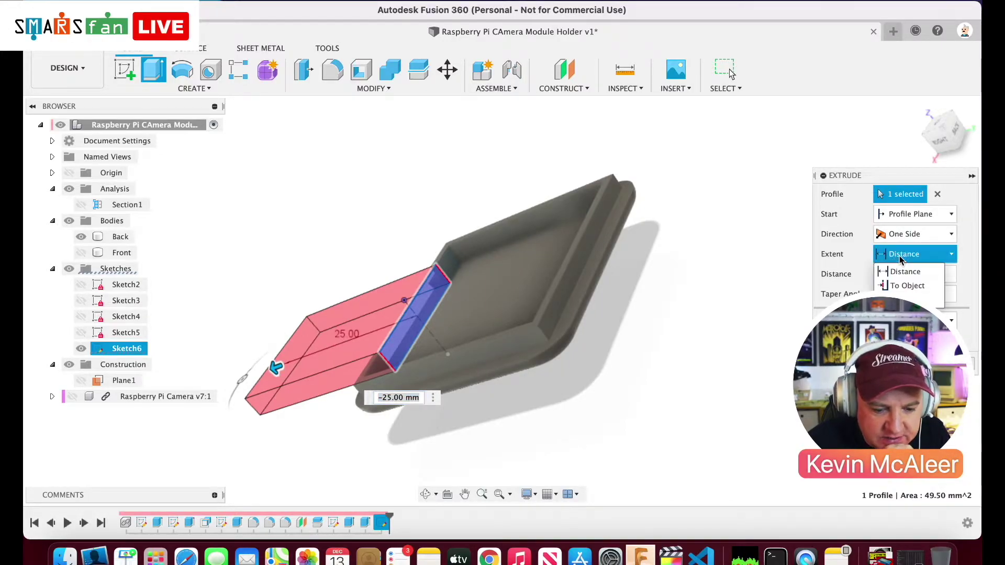
{"action": "left_click", "coordinate": [909, 300]}
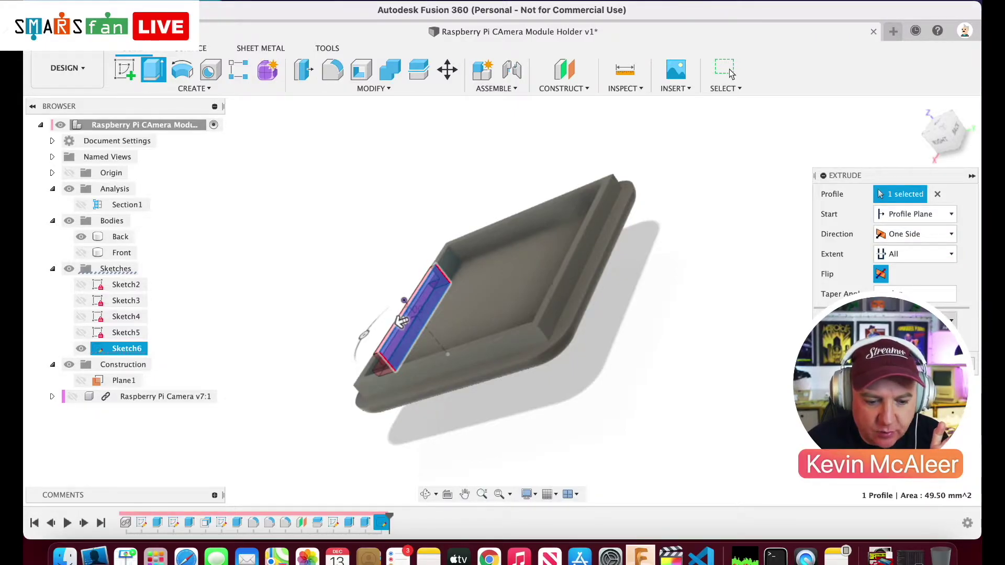
{"action": "key", "text": "Return"}
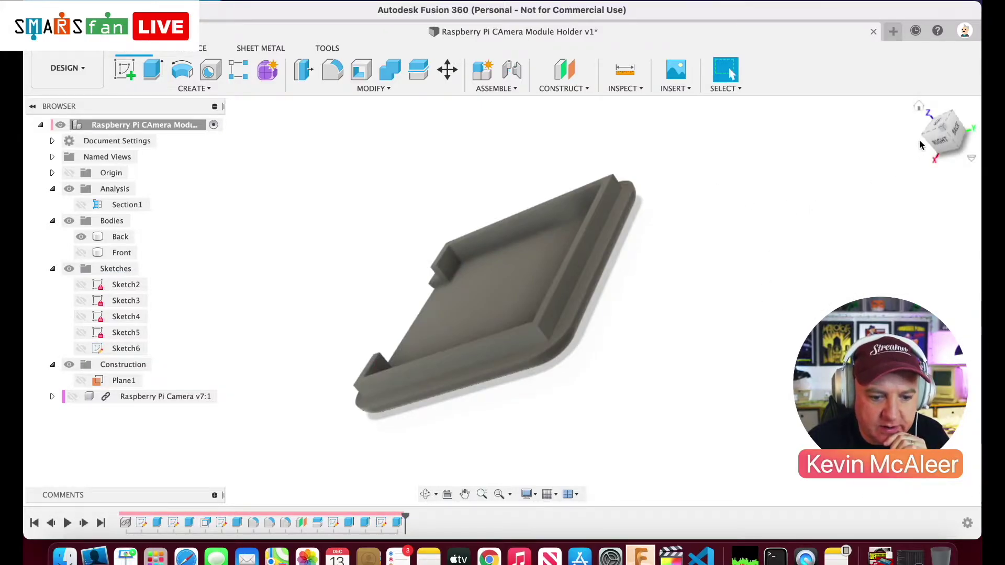
- Start a sketch on the Back body's inner floor and draw a rectangle inward from each far corner, the second about 6.8 mm wide
{"action": "left_click", "coordinate": [940, 126]}
{"action": "mouse_move", "coordinate": [33, 161]}
{"action": "left_mouse_down"}
{"action": "mouse_move", "coordinate": [62, 140]}
{"action": "mouse_move", "coordinate": [92, 137]}
{"action": "left_mouse_up"}
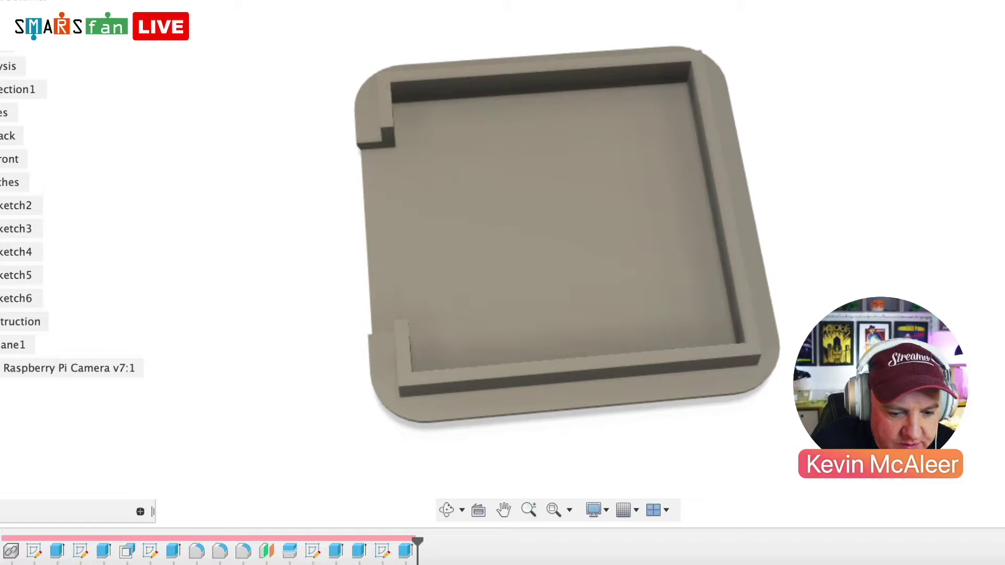
{"action": "middle_click_drag", "start_coordinate": [566, 226], "coordinate": [466, 288], "text": "shift"}
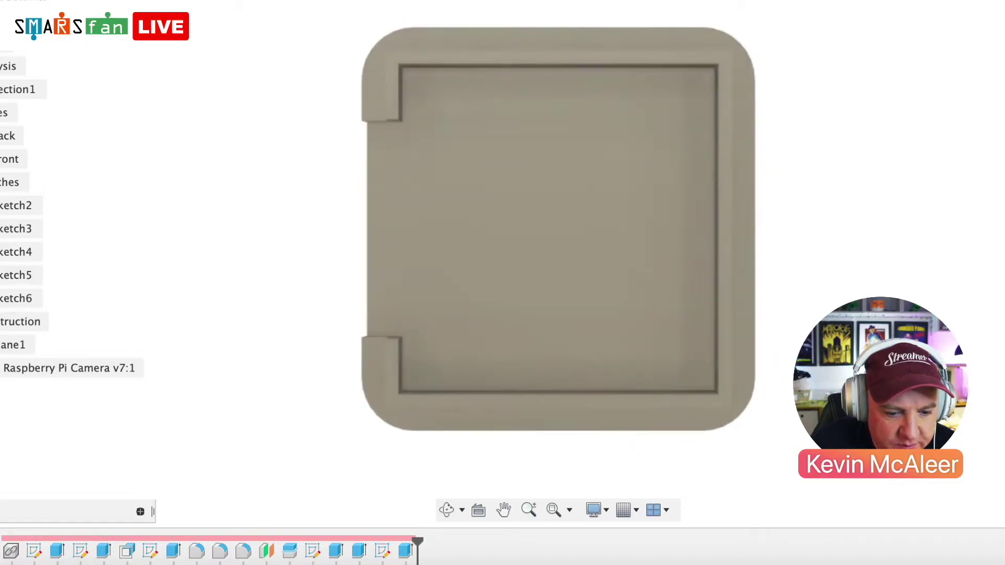
{"action": "left_click", "coordinate": [617, 148]}
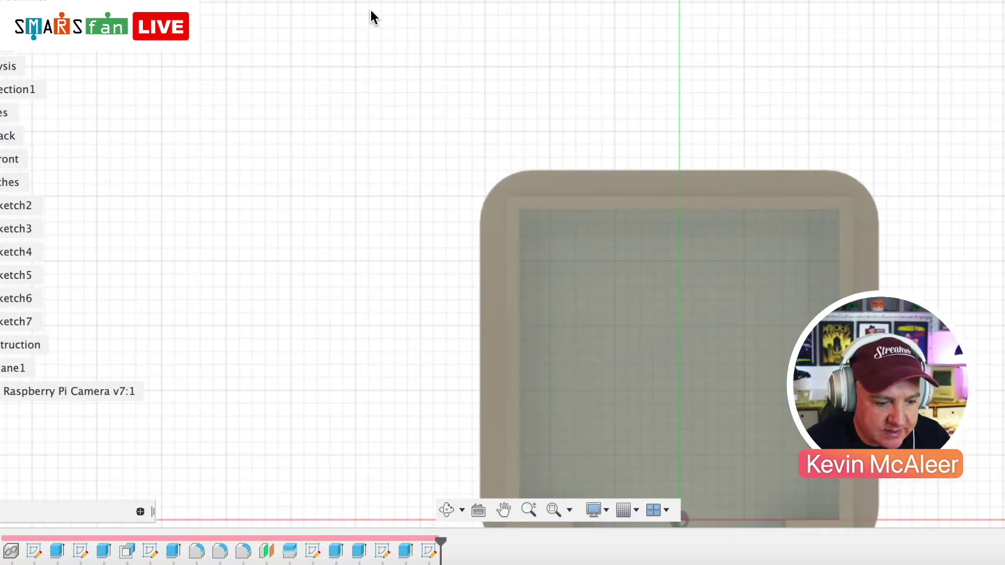
{"action": "left_click", "coordinate": [554, 510]}
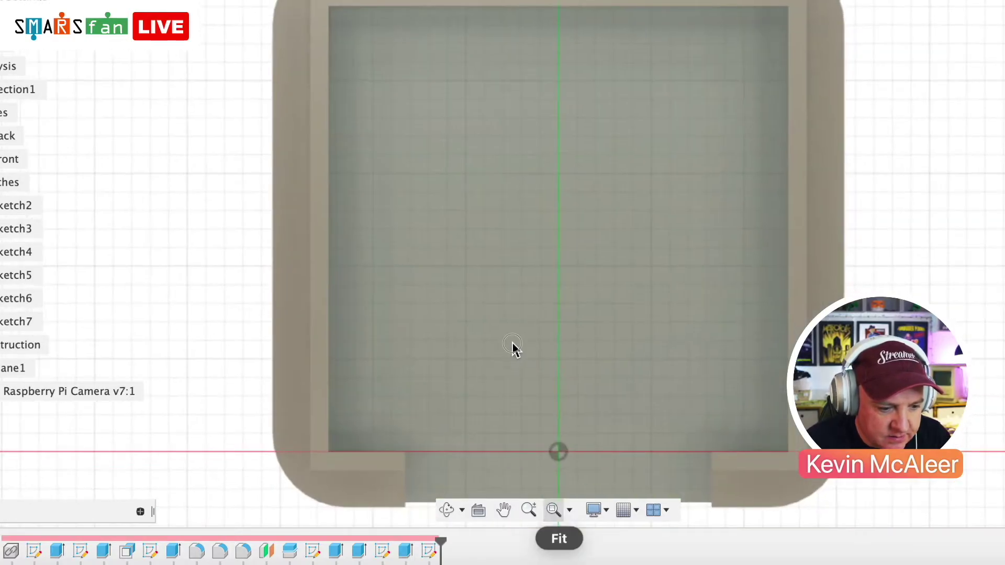
{"action": "key", "text": "r"}
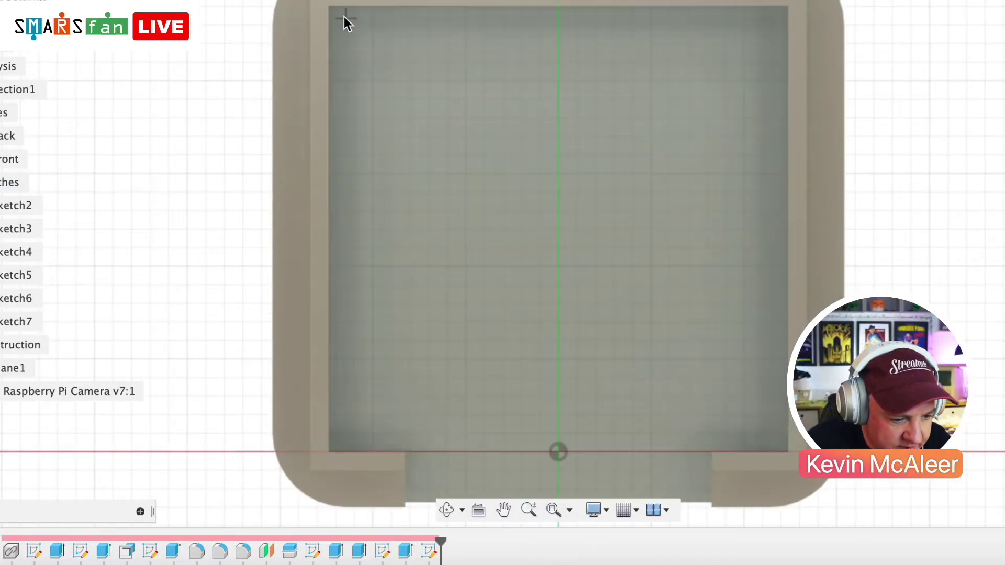
{"action": "left_click", "coordinate": [329, 7]}
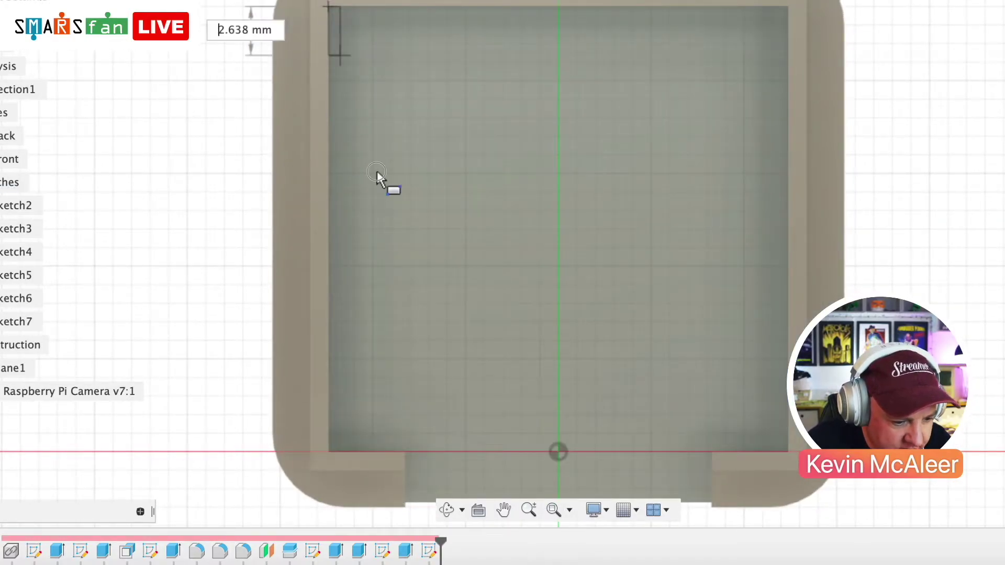
{"action": "left_click", "coordinate": [398, 438]}
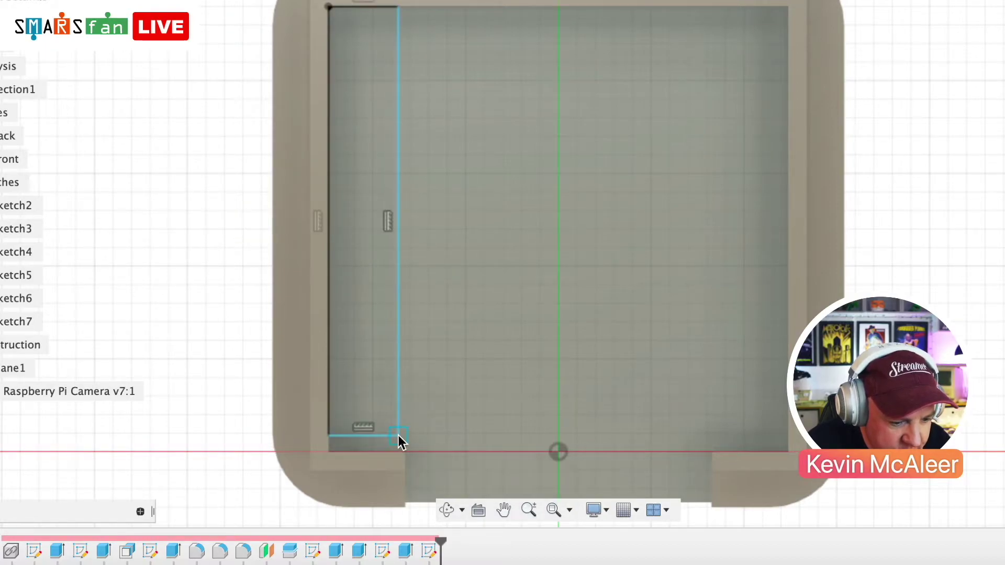
{"action": "left_click", "coordinate": [782, 11]}
{"action": "left_click", "coordinate": [661, 393]}
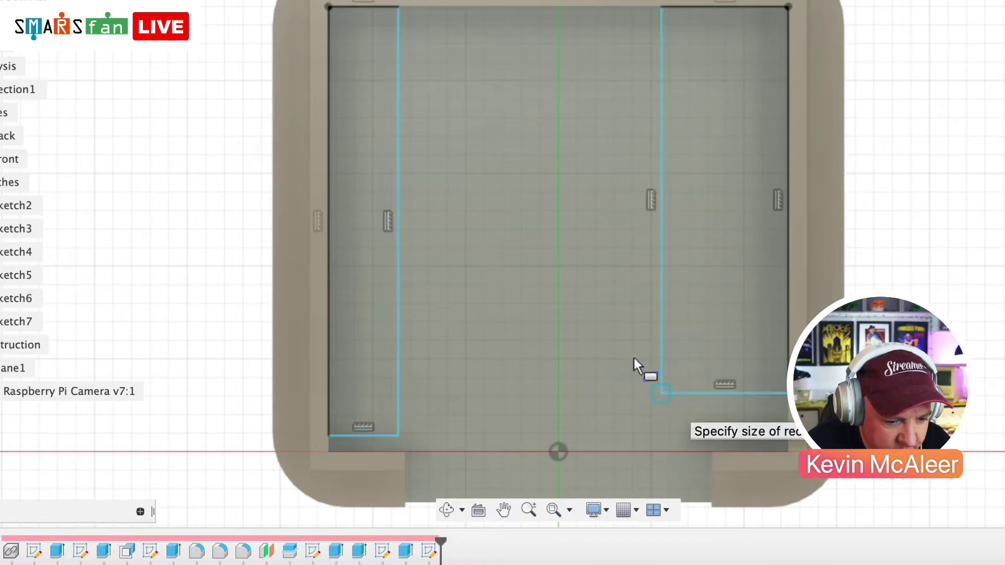
{"action": "key", "text": "Escape"}
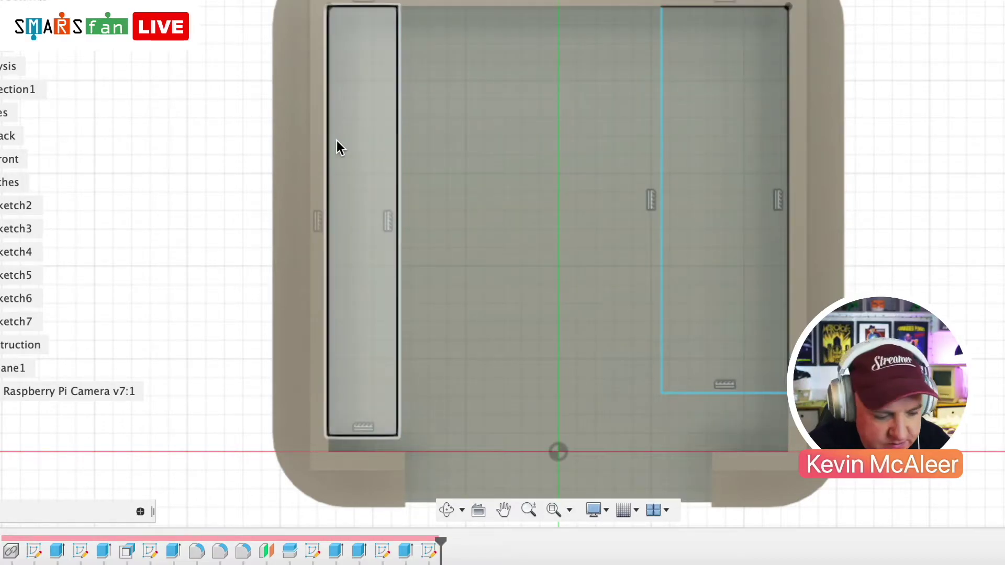
- Dimension the first rectangle's width to 3 mm and link the second rectangle's width to that dimension, d24
{"action": "key", "text": "d"}
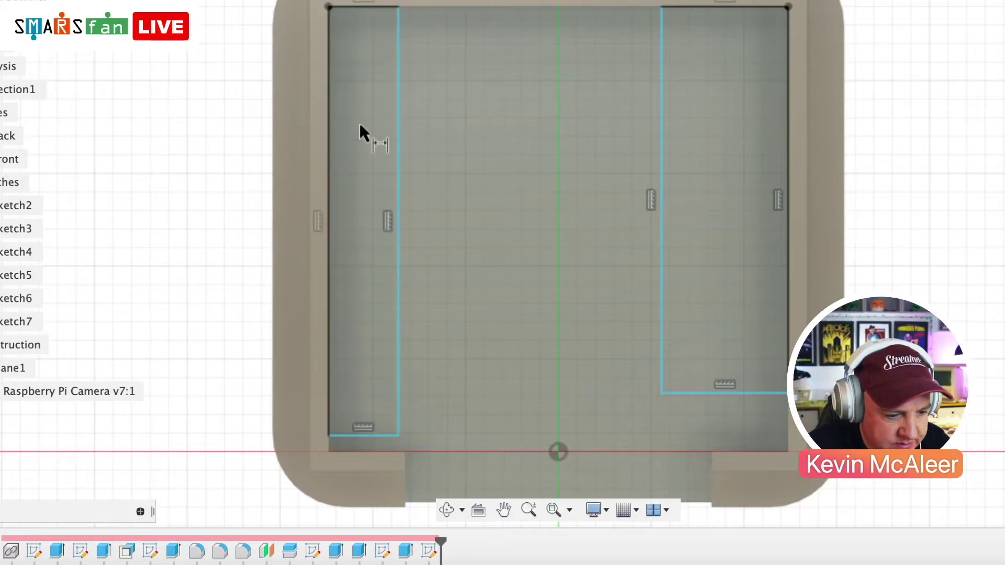
{"action": "left_click", "coordinate": [362, 5]}
{"action": "left_click", "coordinate": [381, 1]}
{"action": "key", "text": "Return"}
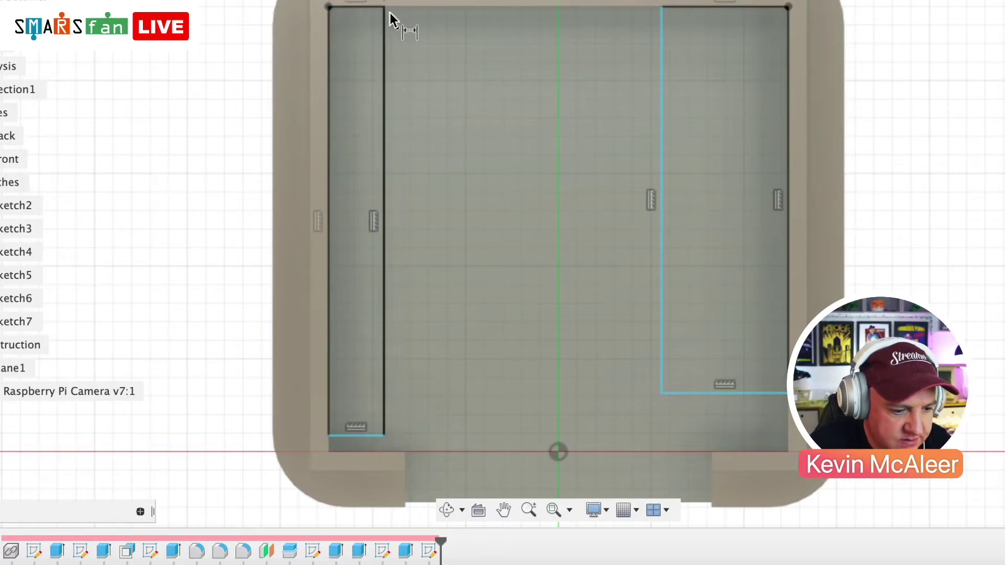
{"action": "left_click", "coordinate": [708, 8]}
{"action": "left_click", "coordinate": [723, 1]}
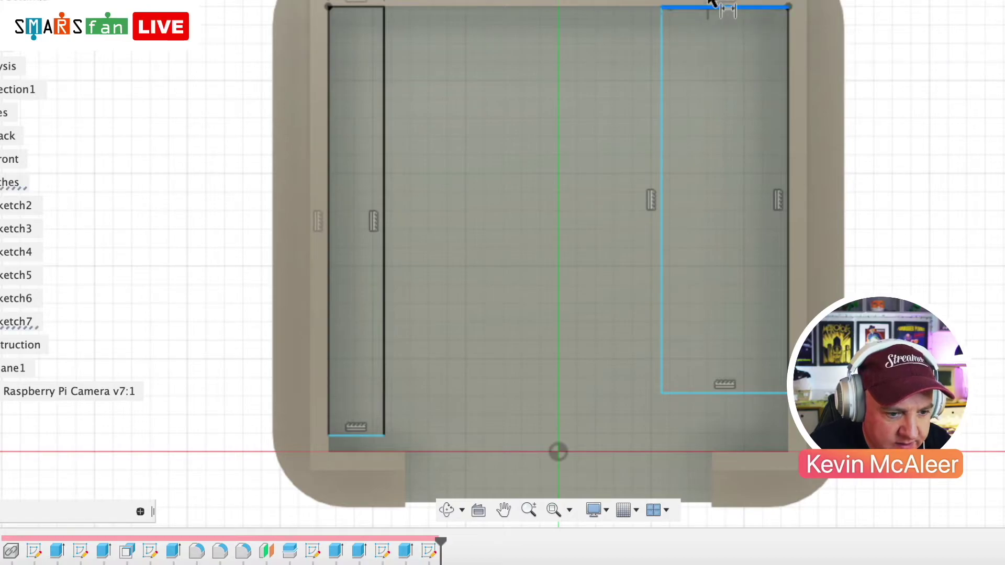
{"action": "key", "text": "Return"}
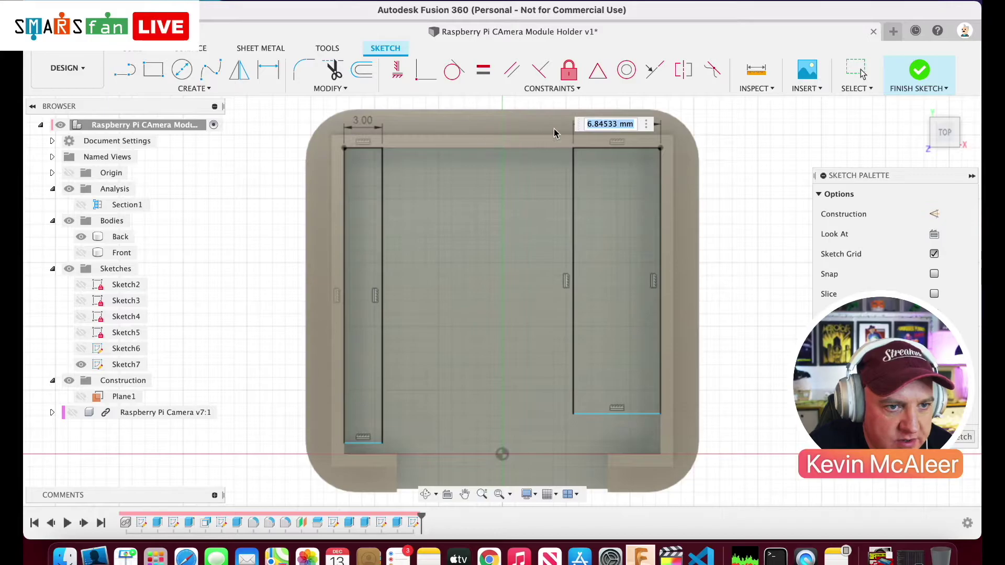
{"action": "left_click", "coordinate": [364, 126]}
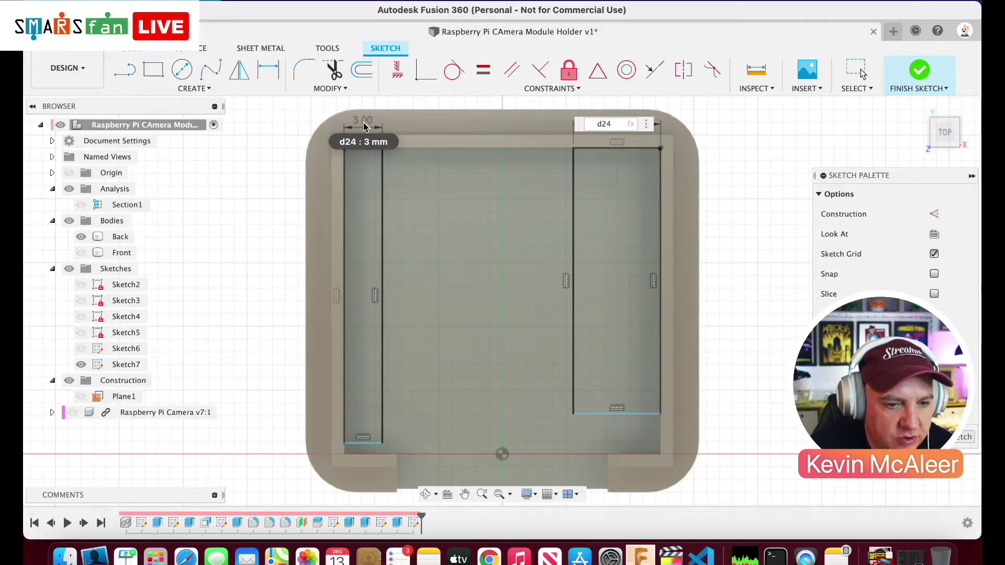
{"action": "key", "text": "Return"}
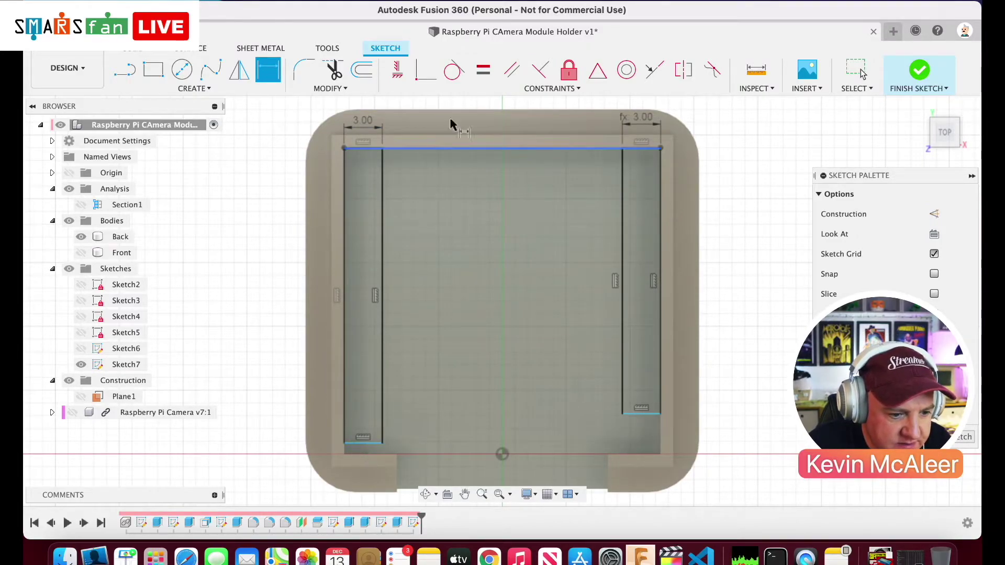
- Constrain both rectangles' lower outer corners to coincide with the inner floor's corners on the opening side, and finish the sketch
{"action": "left_click", "coordinate": [426, 71]}
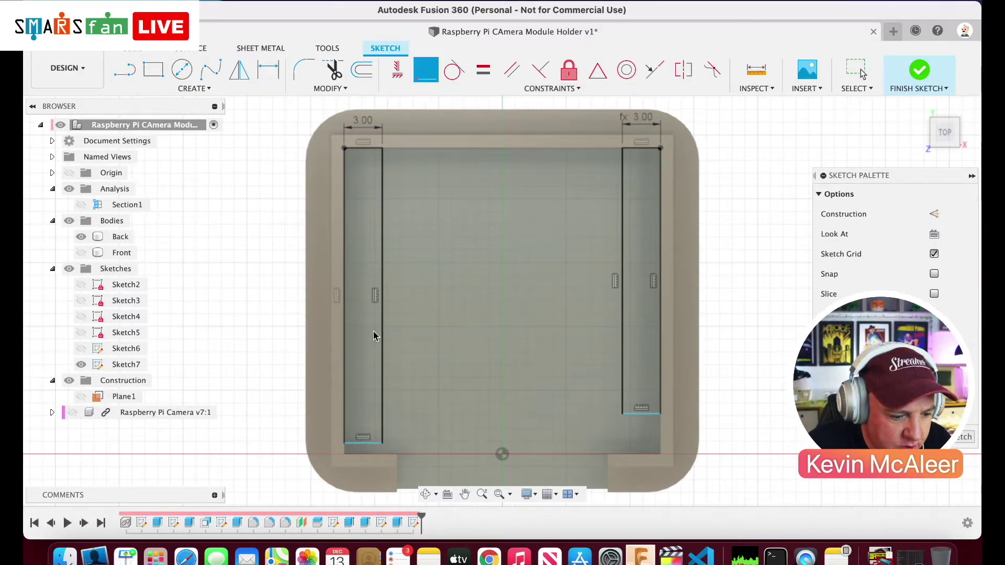
{"action": "left_click", "coordinate": [344, 446]}
{"action": "left_click", "coordinate": [345, 454]}
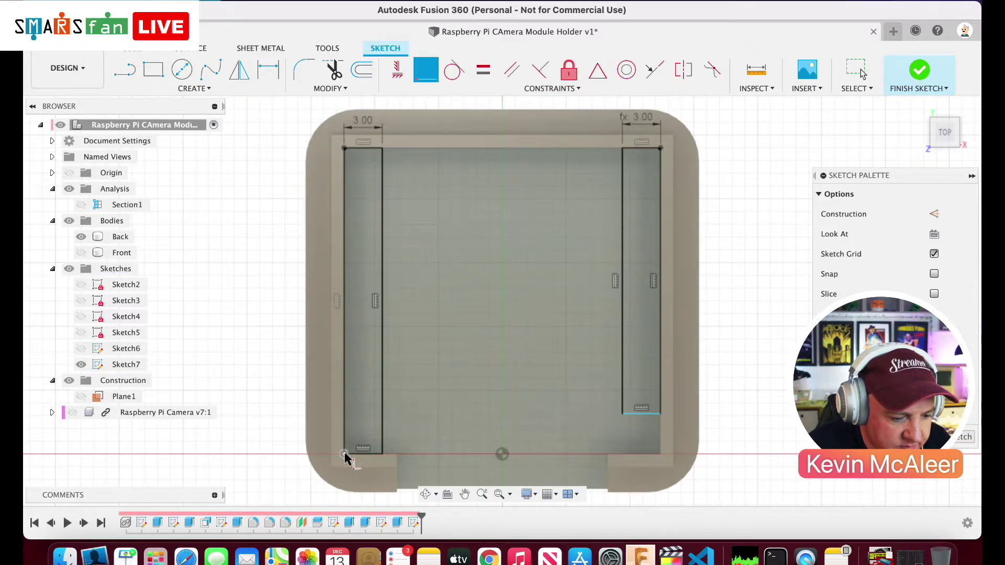
{"action": "left_click", "coordinate": [661, 414]}
{"action": "left_click", "coordinate": [661, 455]}
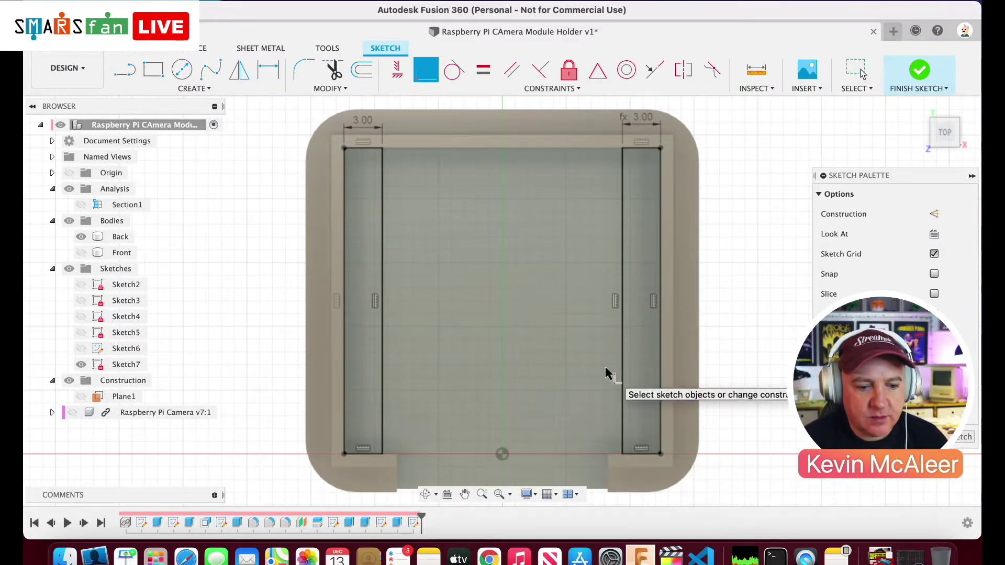
{"action": "left_click", "coordinate": [918, 73]}
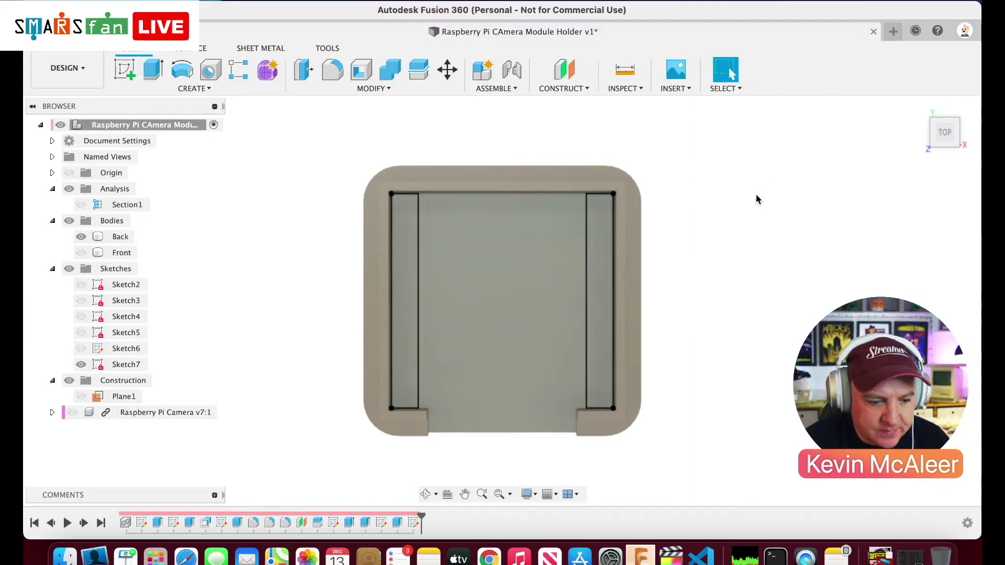
- Extrude both side rectangles together 3 mm up from the Back body's floor
{"action": "left_click", "coordinate": [919, 106]}
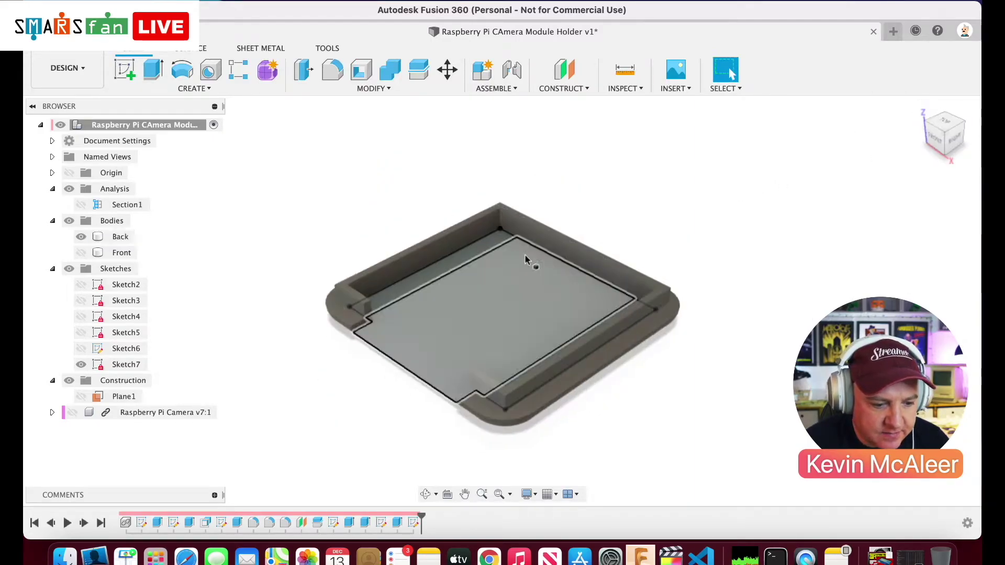
{"action": "left_click", "coordinate": [473, 262]}
{"action": "left_click", "coordinate": [461, 262]}
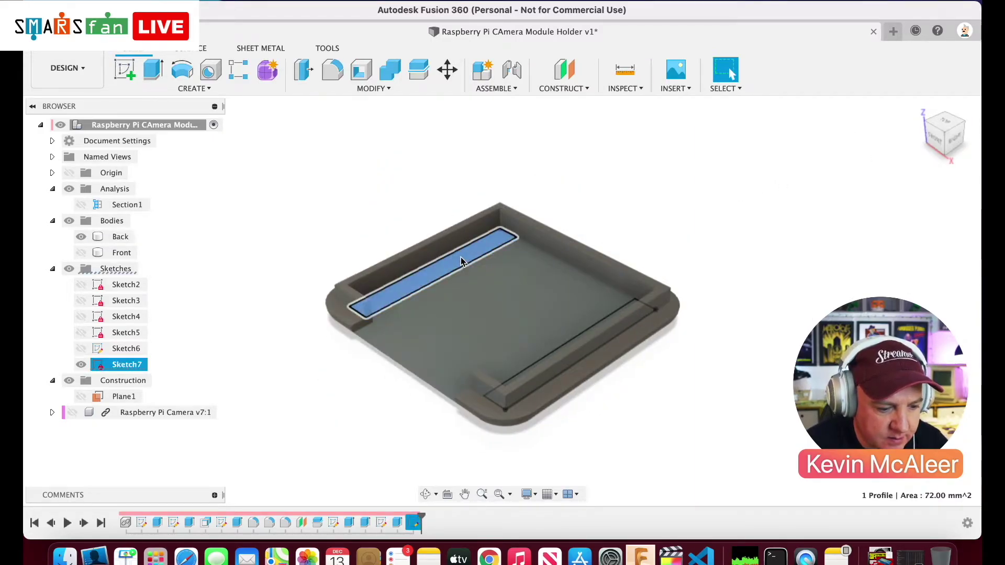
{"action": "key", "text": "q"}
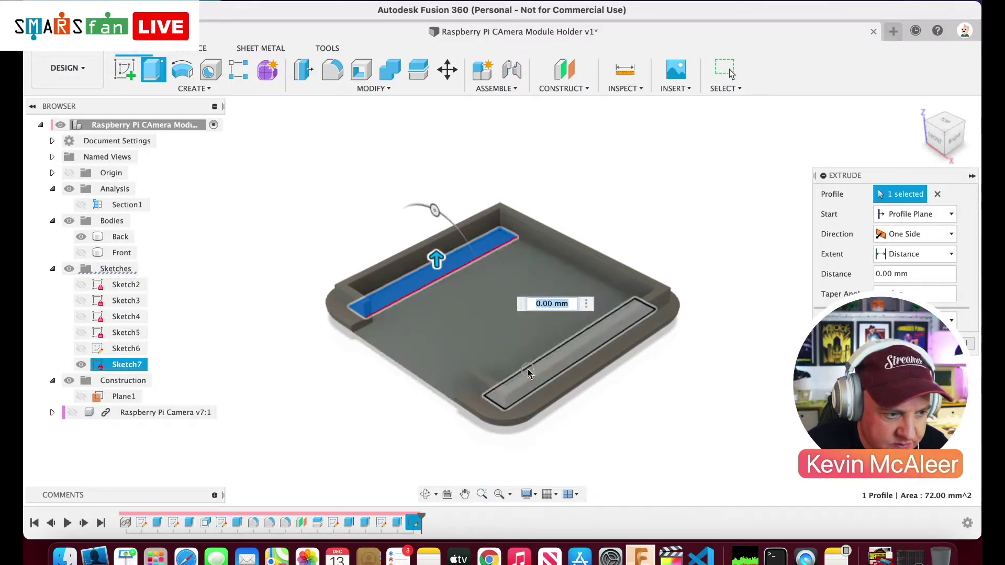
{"action": "left_click", "coordinate": [529, 373]}
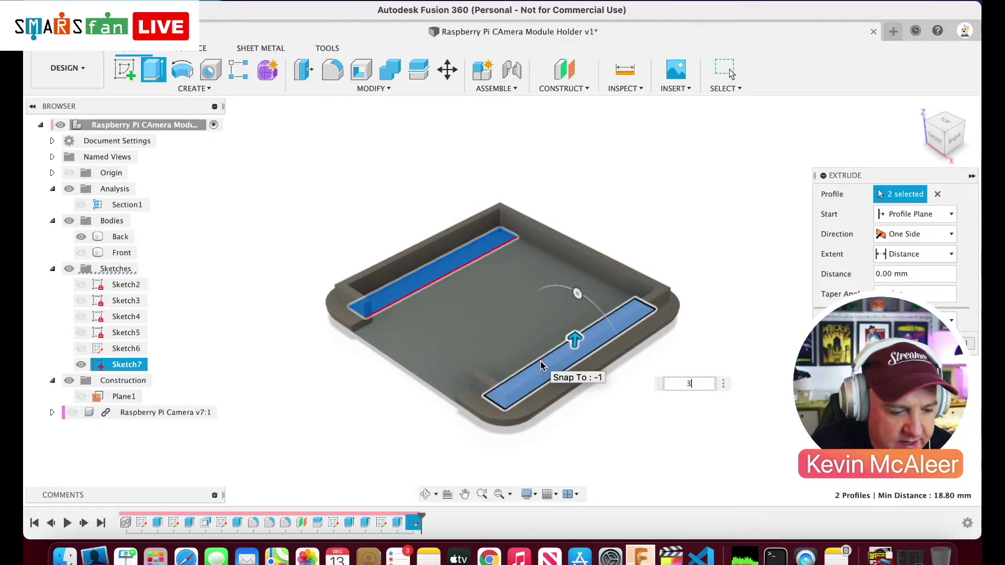
{"action": "key", "text": "Escape"}
{"action": "left_click", "coordinate": [483, 366]}
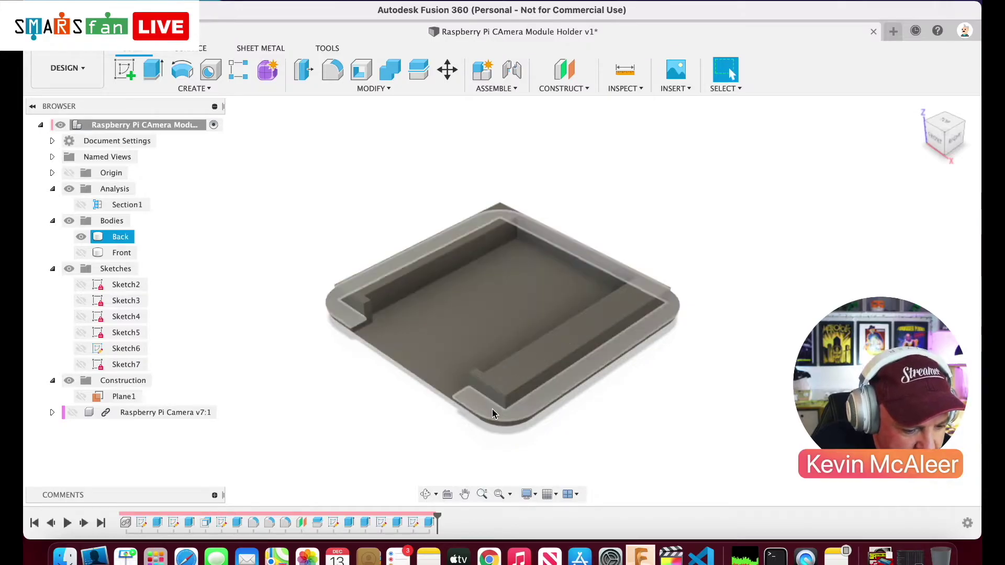
- Edit the side rectangles' sketch, set the driving width dimension to 1.5 mm, and finish the sketch
{"action": "double_click", "coordinate": [413, 522]}
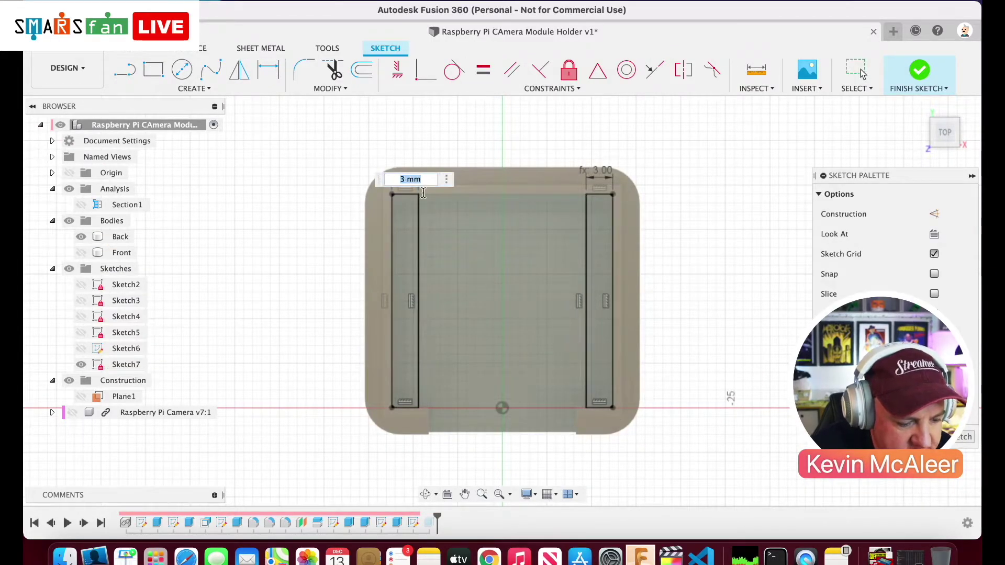
{"action": "key", "text": "Return"}
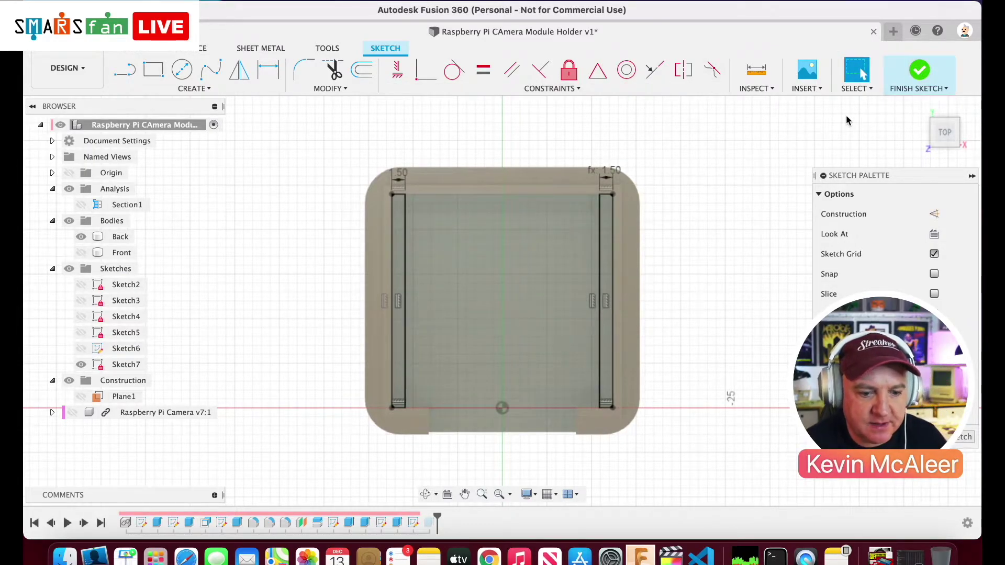
{"action": "left_click", "coordinate": [938, 71]}
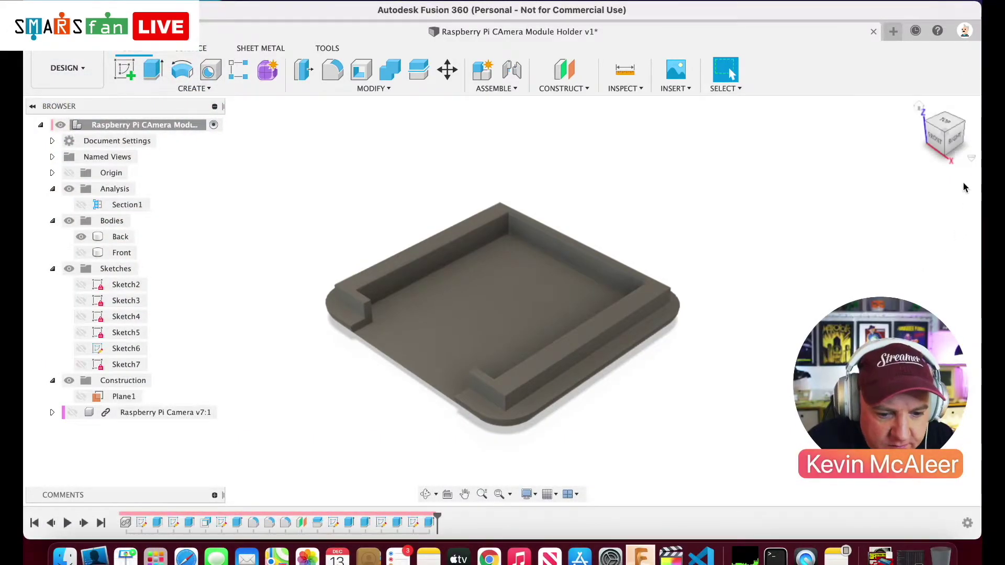
- Start a new sketch on the flat outer bottom face of the Back body
{"action": "left_click", "coordinate": [948, 122]}
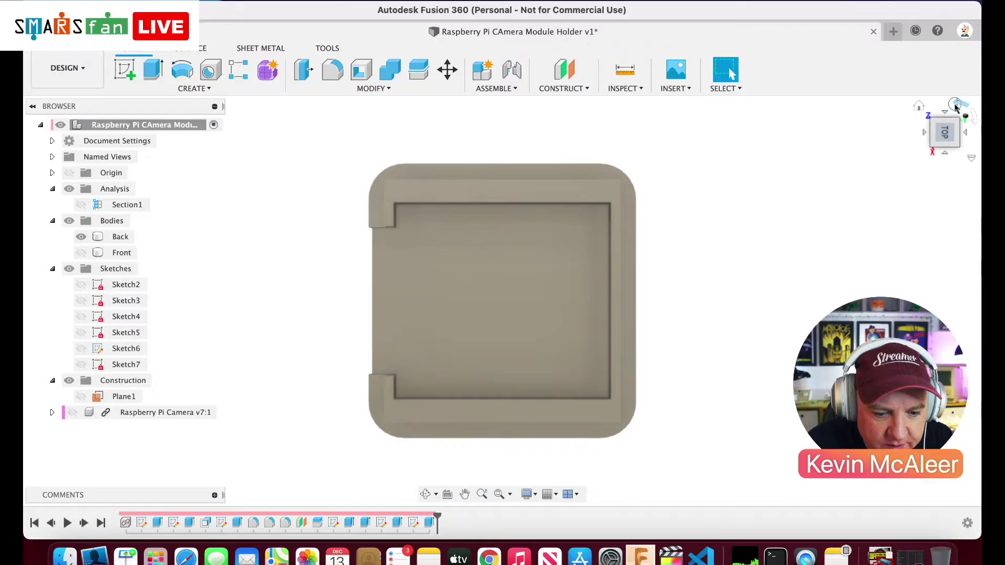
{"action": "left_click", "coordinate": [956, 106]}
{"action": "left_click", "coordinate": [963, 134]}
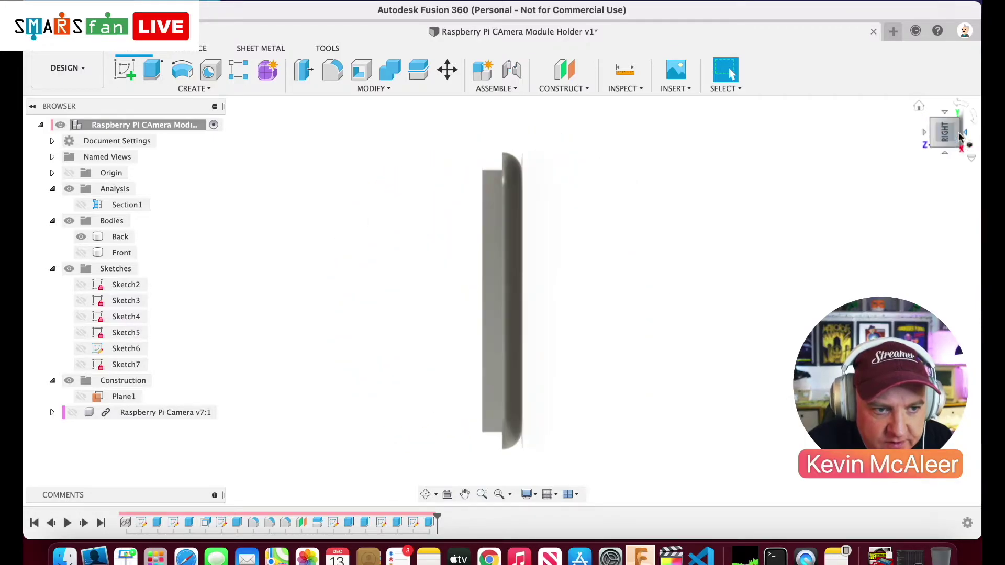
{"action": "left_click", "coordinate": [962, 135]}
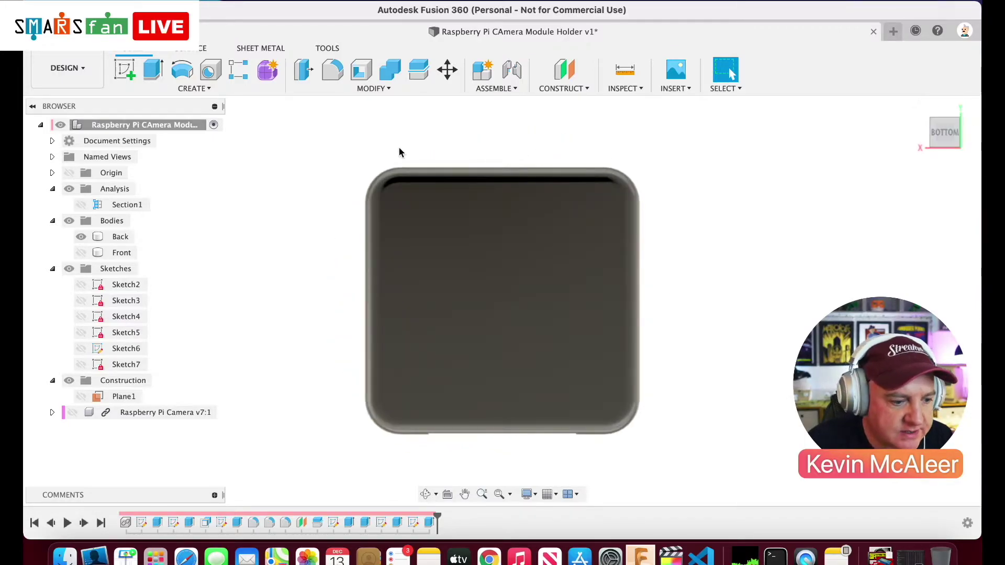
{"action": "left_click", "coordinate": [125, 70]}
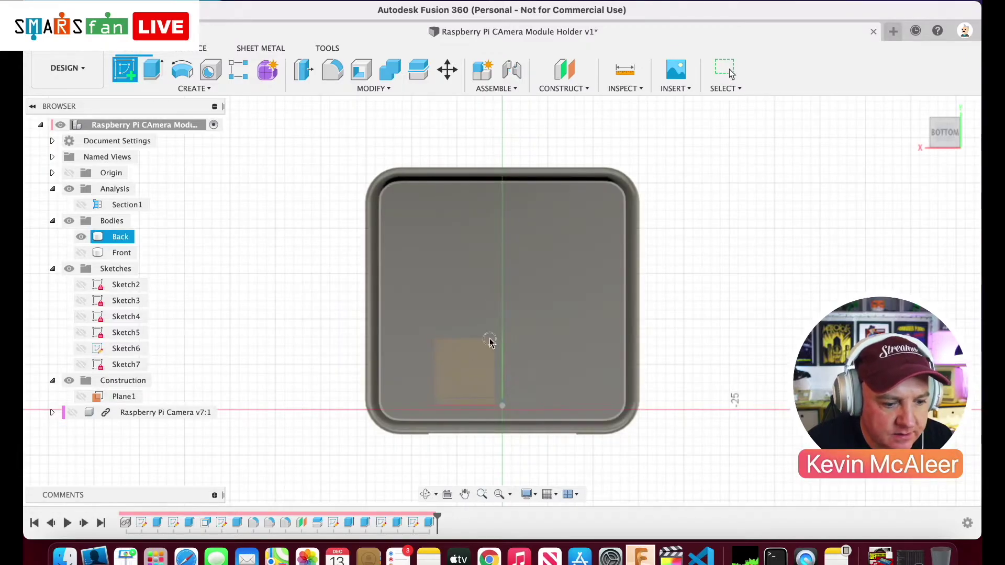
{"action": "left_click", "coordinate": [490, 342]}
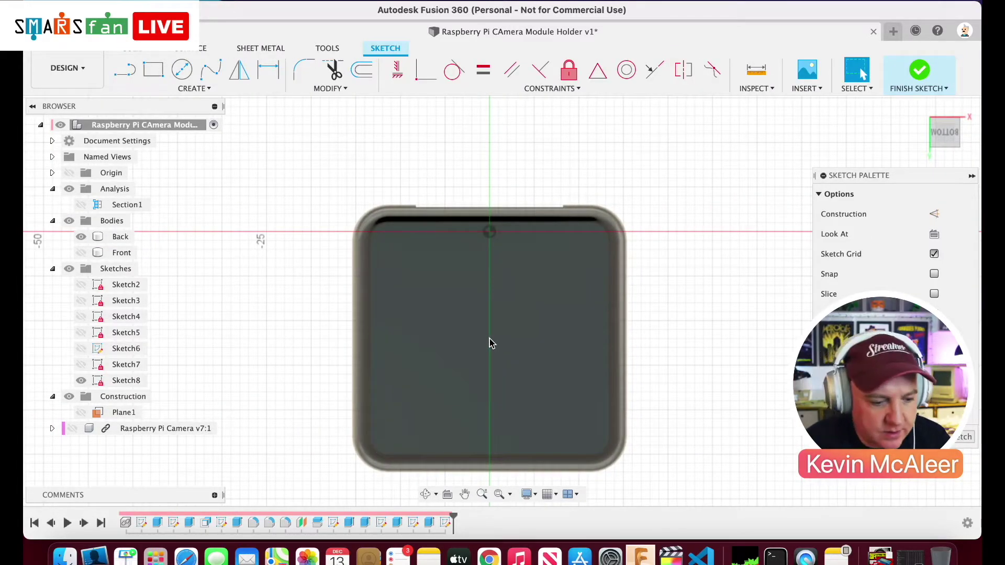
- Sketch a two-point rectangle about 12 mm wide near the middle of the Back body's bottom face
{"action": "scroll", "coordinate": [489, 343], "scroll_direction": "up", "scroll_amount": 2}
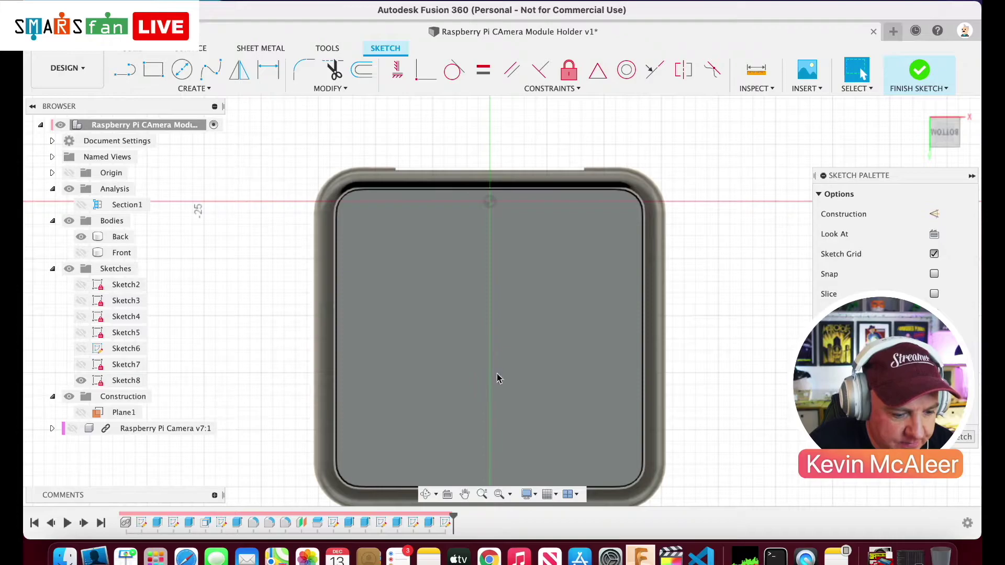
{"action": "left_click", "coordinate": [509, 495]}
{"action": "left_click", "coordinate": [512, 525]}
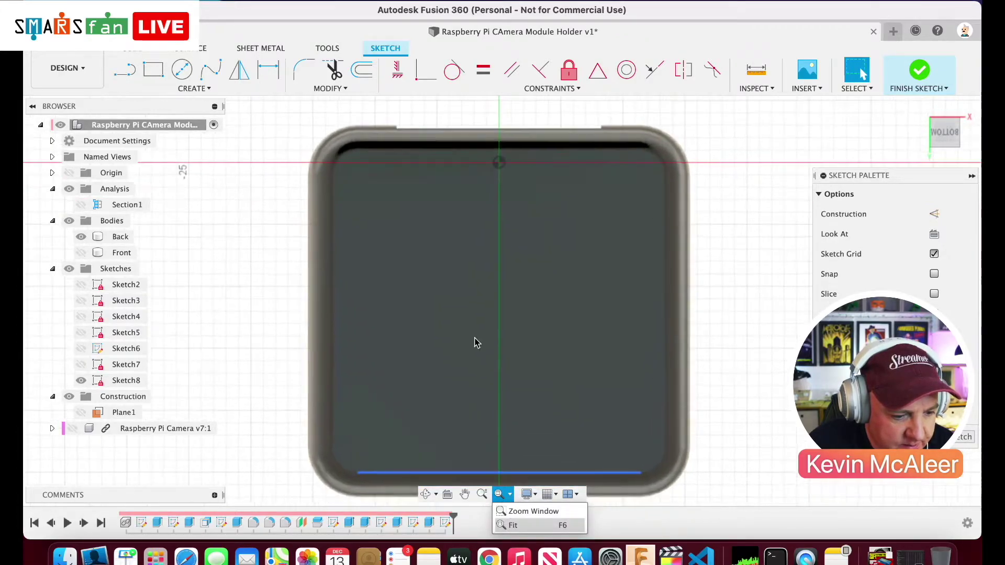
{"action": "left_click", "coordinate": [157, 69]}
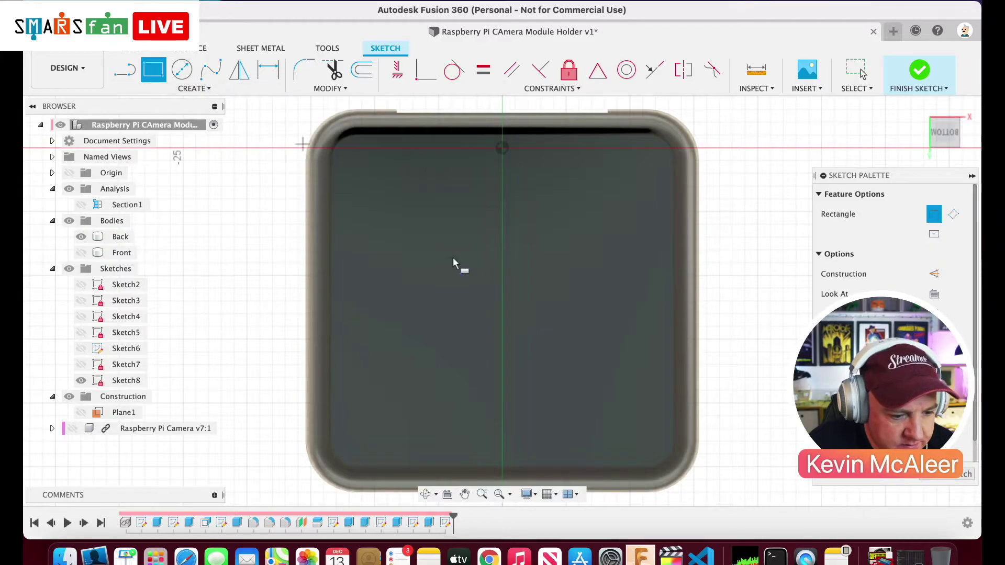
{"action": "left_click", "coordinate": [438, 229]}
{"action": "left_click", "coordinate": [596, 409]}
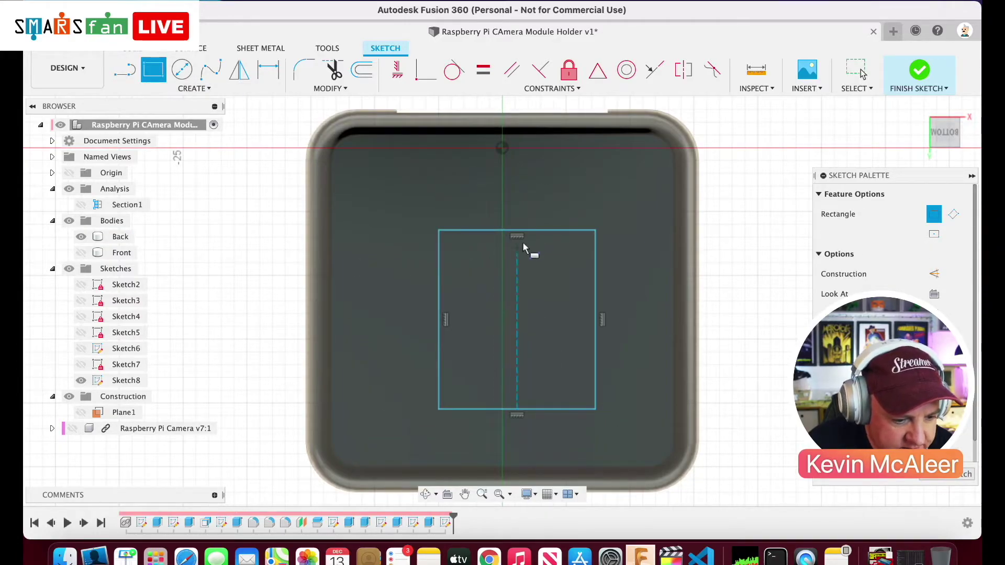
- Dimension the rectangle on the bottom face to 8 mm wide and 10 mm high
{"action": "key", "text": "d"}
{"action": "left_click", "coordinate": [515, 230]}
{"action": "left_click", "coordinate": [523, 206]}
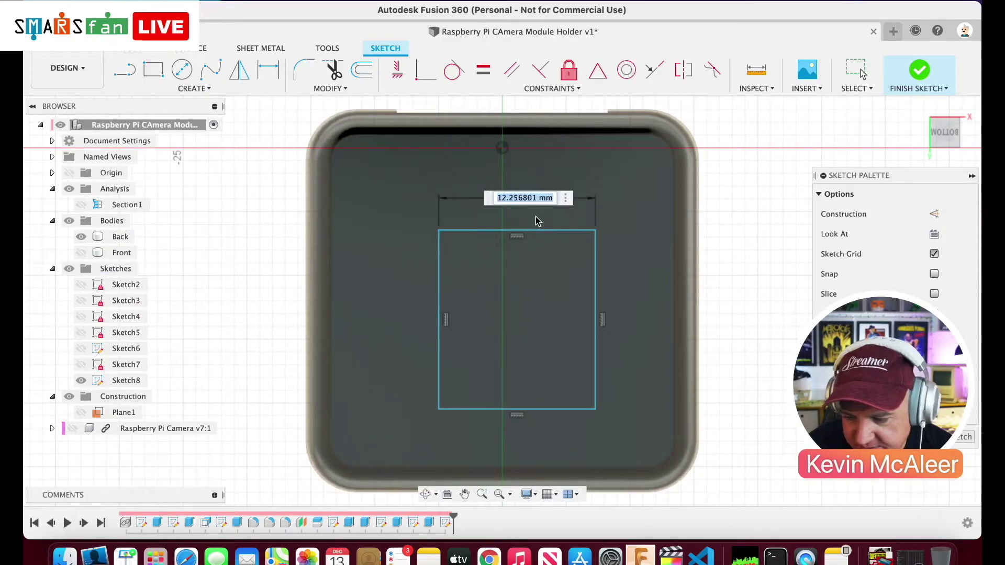
{"action": "type", "text": "8"}
{"action": "key", "text": "Return"}
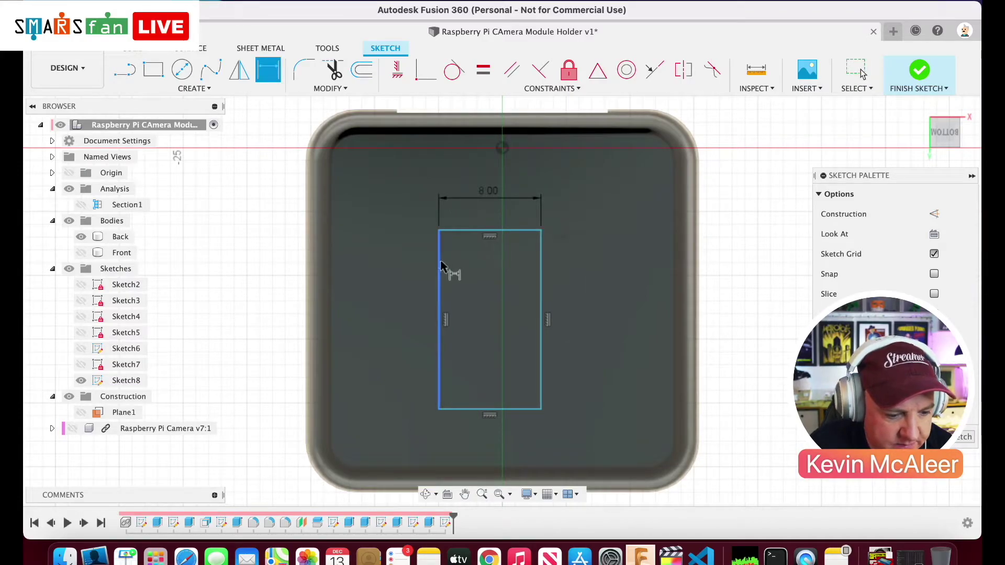
{"action": "left_click", "coordinate": [441, 267]}
{"action": "left_click", "coordinate": [397, 260]}
{"action": "type", "text": "10"}
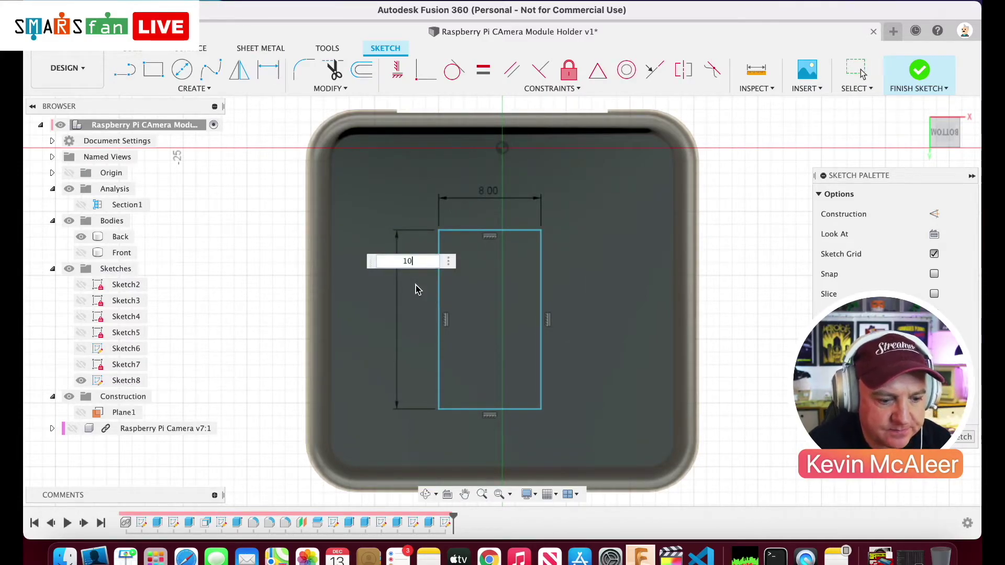
{"action": "key", "text": "Return"}
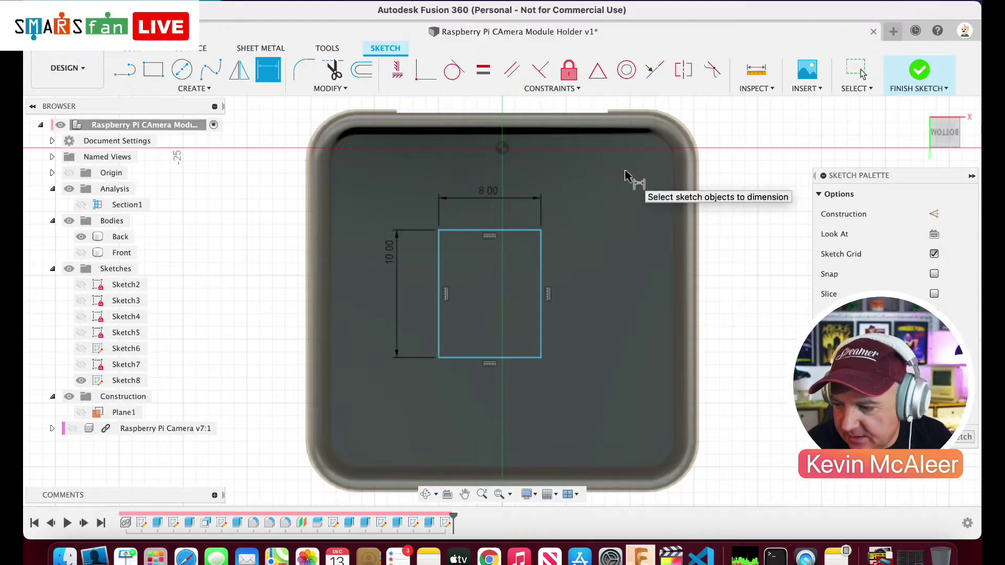
- Draw two crossing diagonal lines, each about 35.7 mm long, between opposite corners of the back plate's flat face
{"action": "key", "text": "l"}
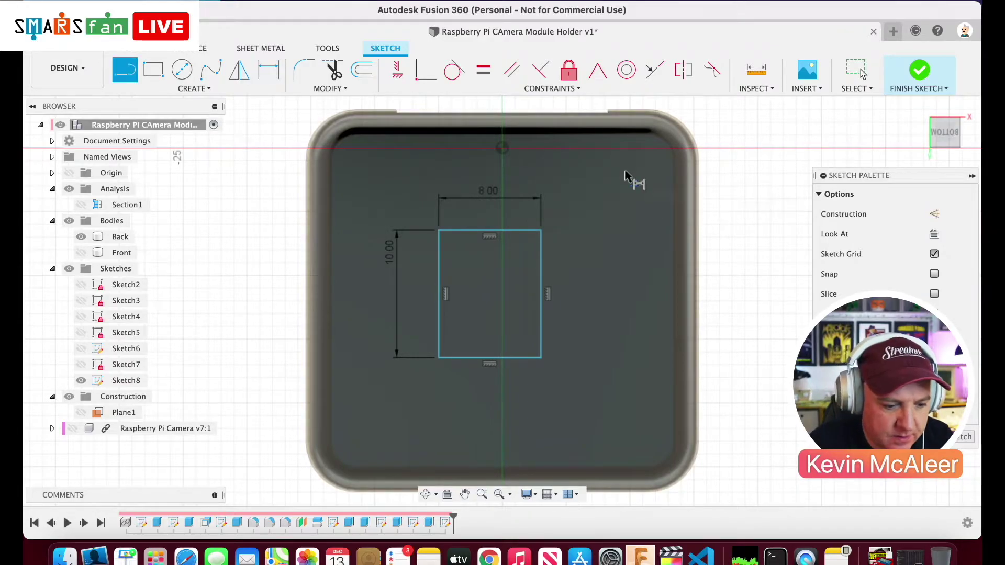
{"action": "left_click", "coordinate": [665, 141]}
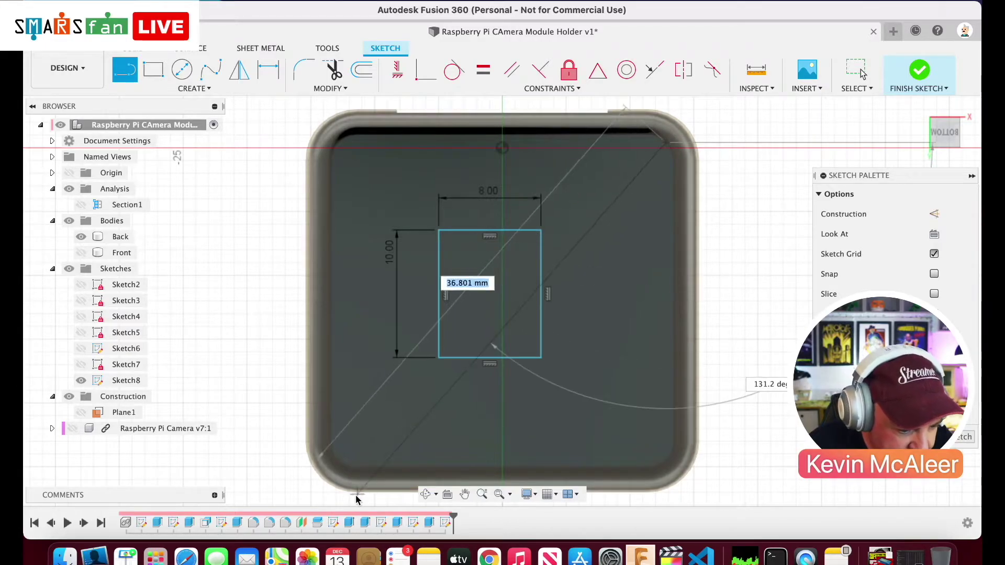
{"action": "left_click", "coordinate": [338, 466]}
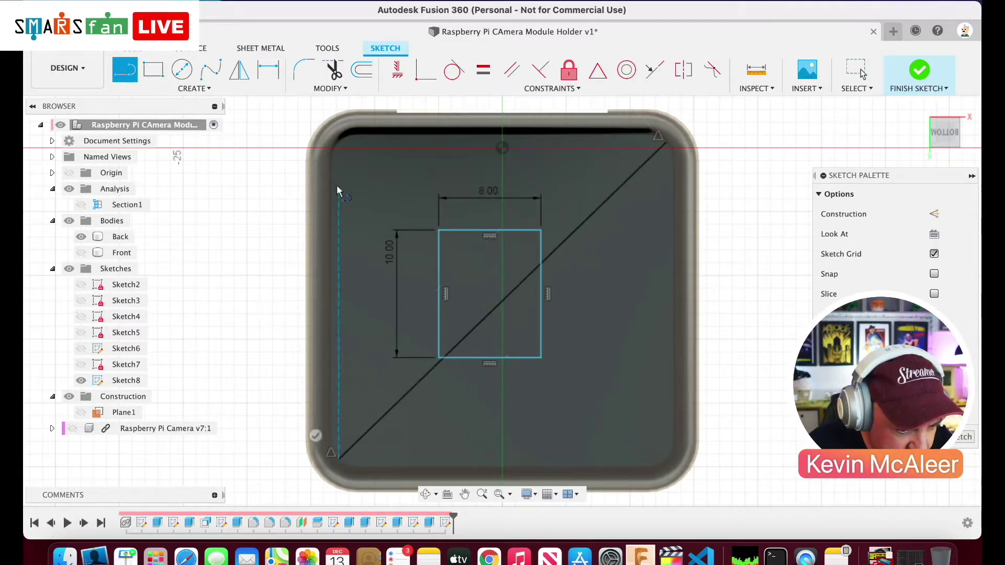
{"action": "left_click", "coordinate": [338, 139]}
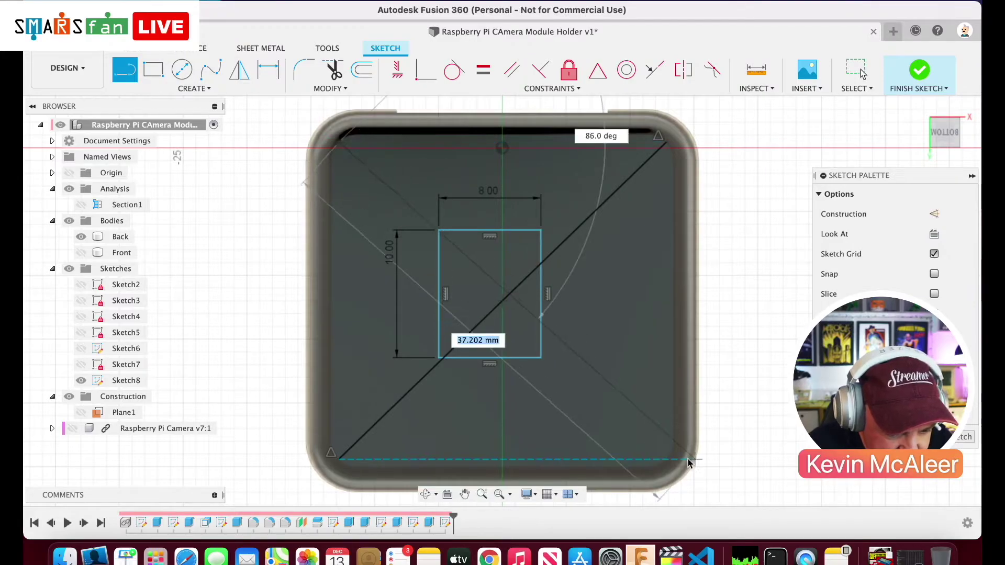
{"action": "double_click", "coordinate": [663, 456]}
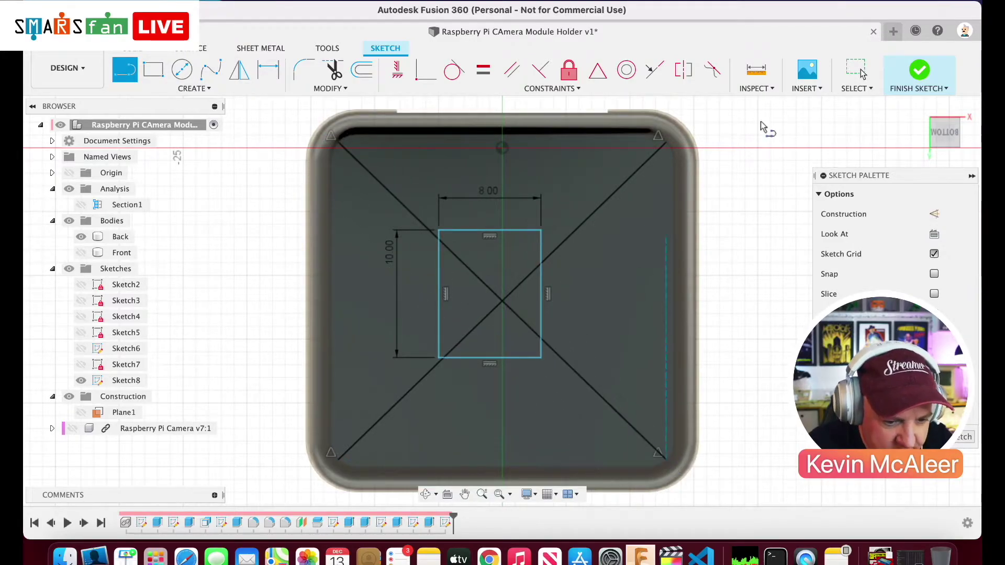
- Convert both long diagonals across the back plate into construction lines
{"action": "left_click", "coordinate": [861, 72]}
{"action": "left_click", "coordinate": [579, 234]}
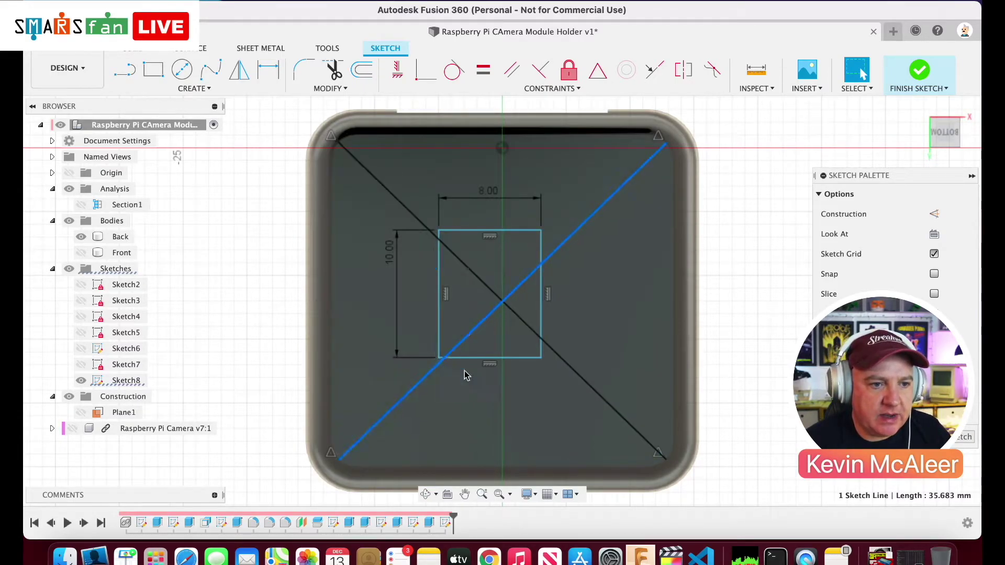
{"action": "left_click", "coordinate": [935, 214]}
{"action": "left_click", "coordinate": [545, 345]}
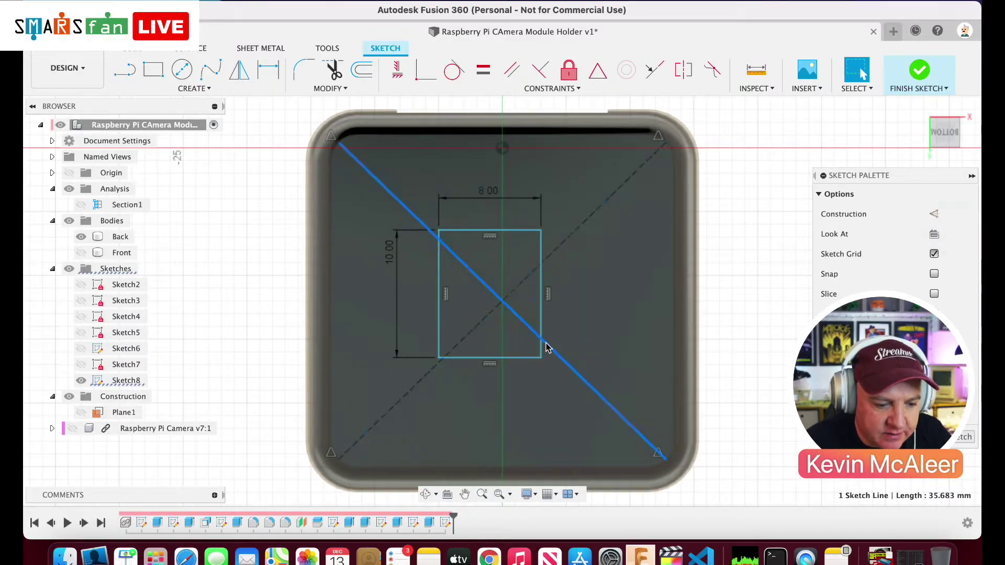
{"action": "left_click", "coordinate": [934, 215]}
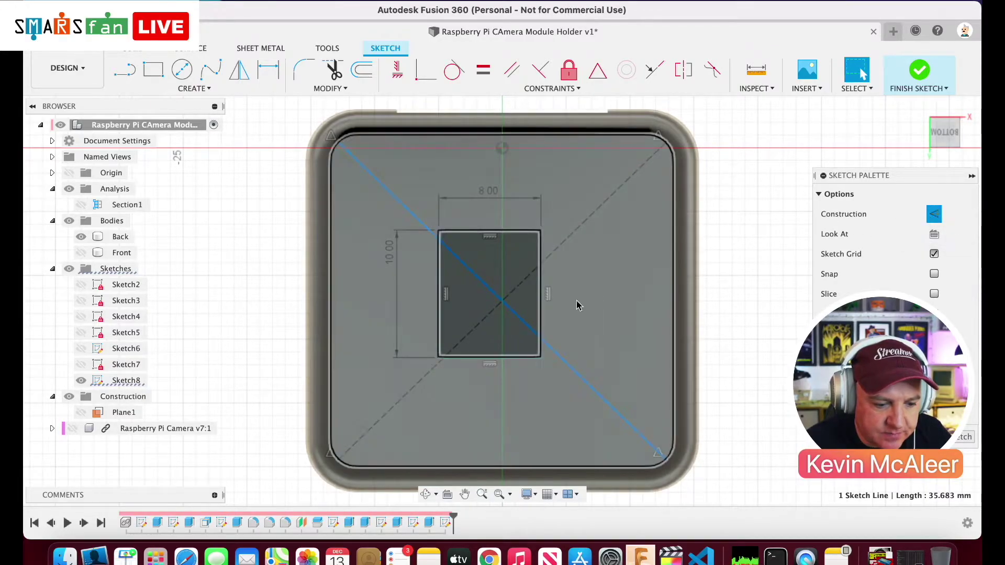
- Place a sketch point where the plate's two construction diagonals cross
{"action": "left_click", "coordinate": [558, 237]}
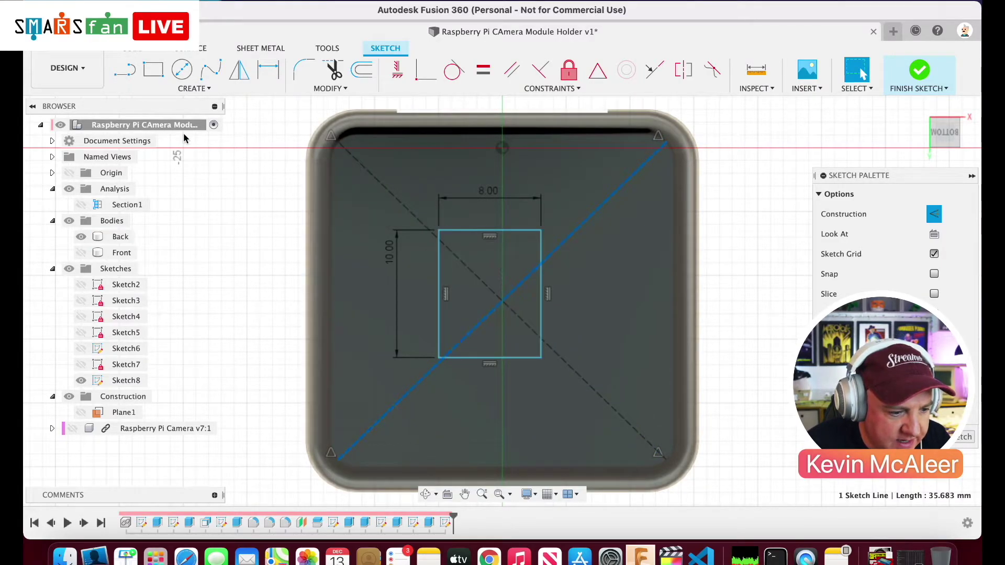
{"action": "left_click", "coordinate": [190, 91]}
{"action": "left_click", "coordinate": [171, 228]}
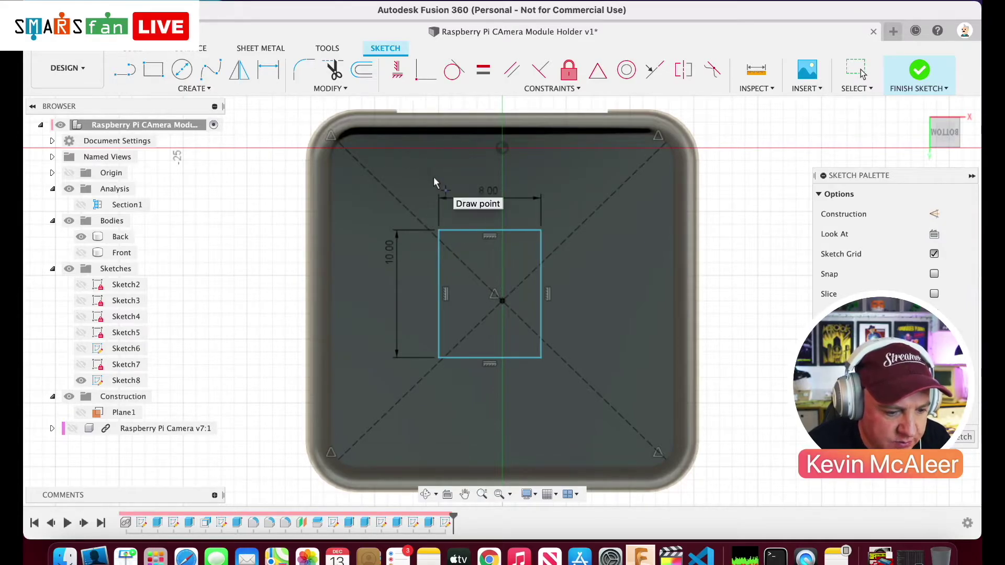
- Draw two lines joining the opposite corners of the 8 by 10 mm rectangle
{"action": "key", "text": "l"}
{"action": "left_click", "coordinate": [440, 231]}
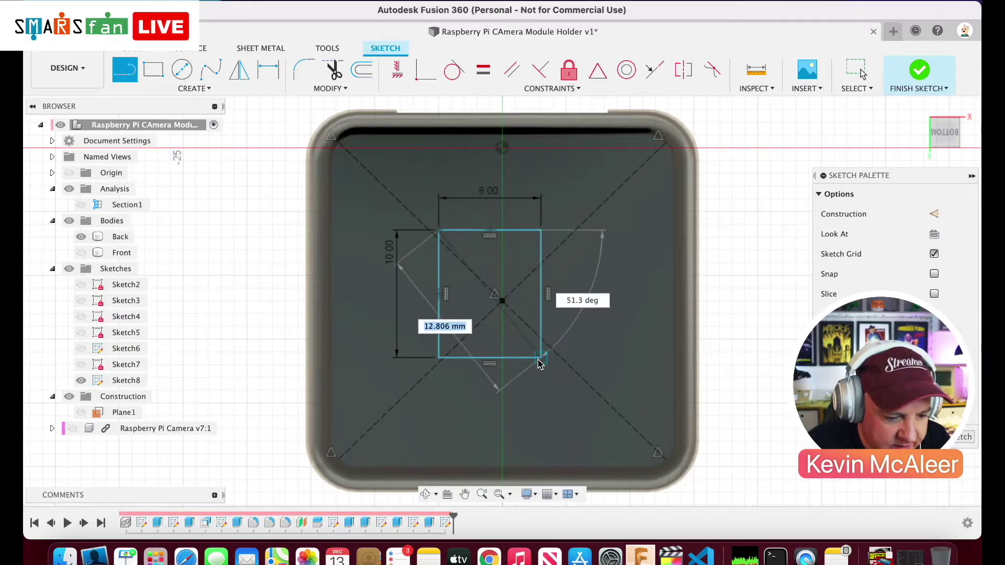
{"action": "left_click", "coordinate": [542, 357]}
{"action": "left_click", "coordinate": [541, 232]}
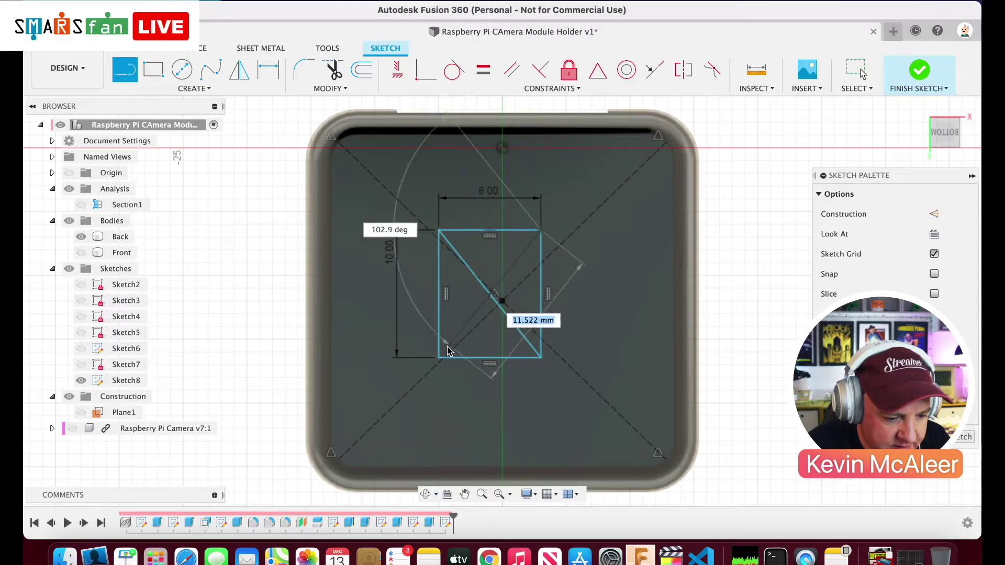
{"action": "left_click", "coordinate": [440, 357]}
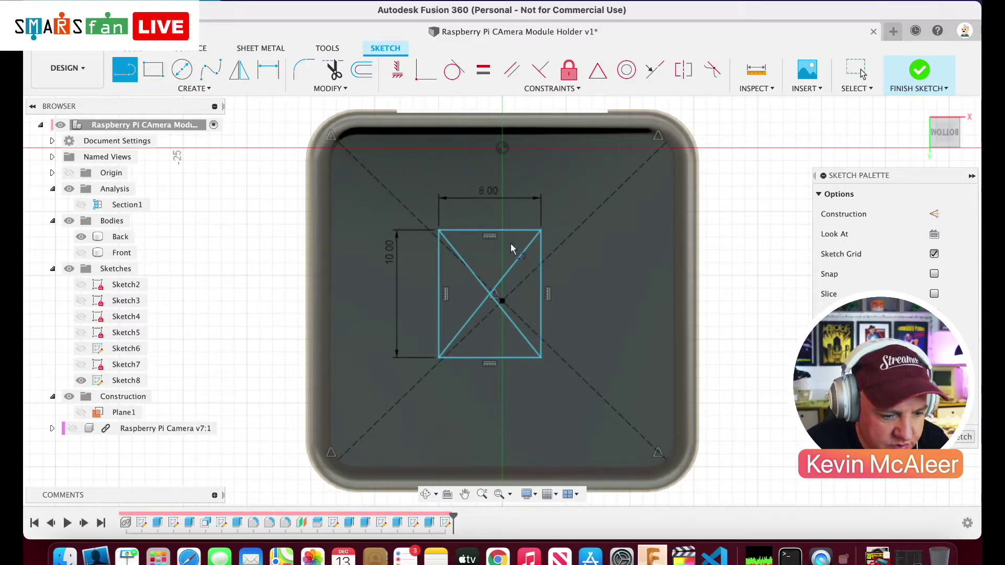
- Convert both of the small rectangle's diagonals into construction lines
{"action": "left_click", "coordinate": [859, 76]}
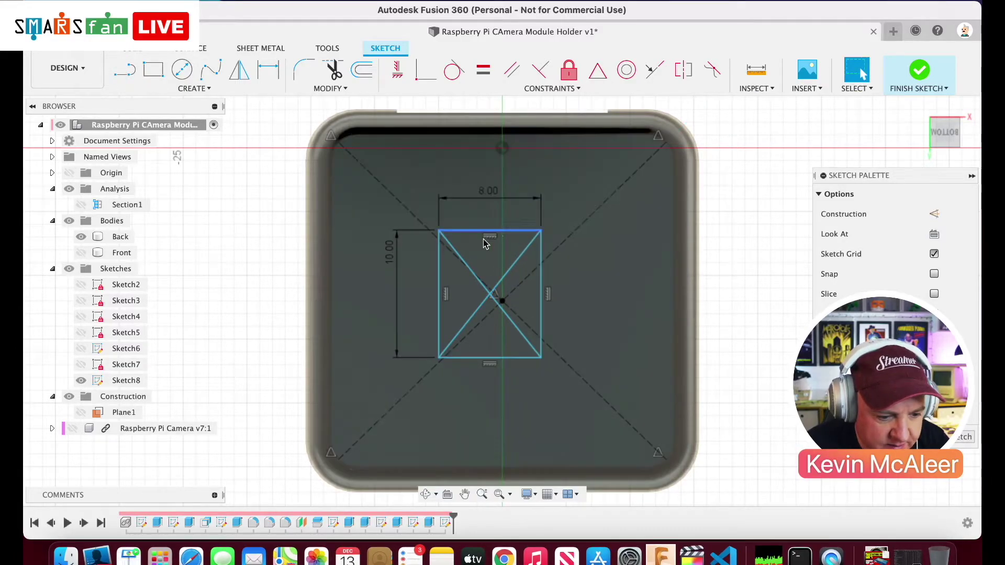
{"action": "left_click", "coordinate": [471, 270]}
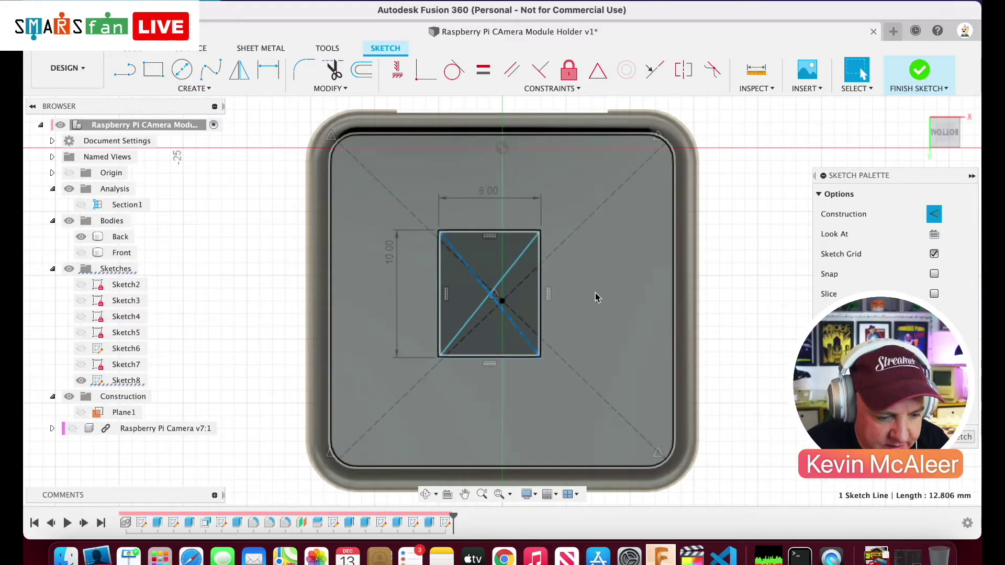
{"action": "key", "text": "x"}
{"action": "left_click", "coordinate": [505, 278]}
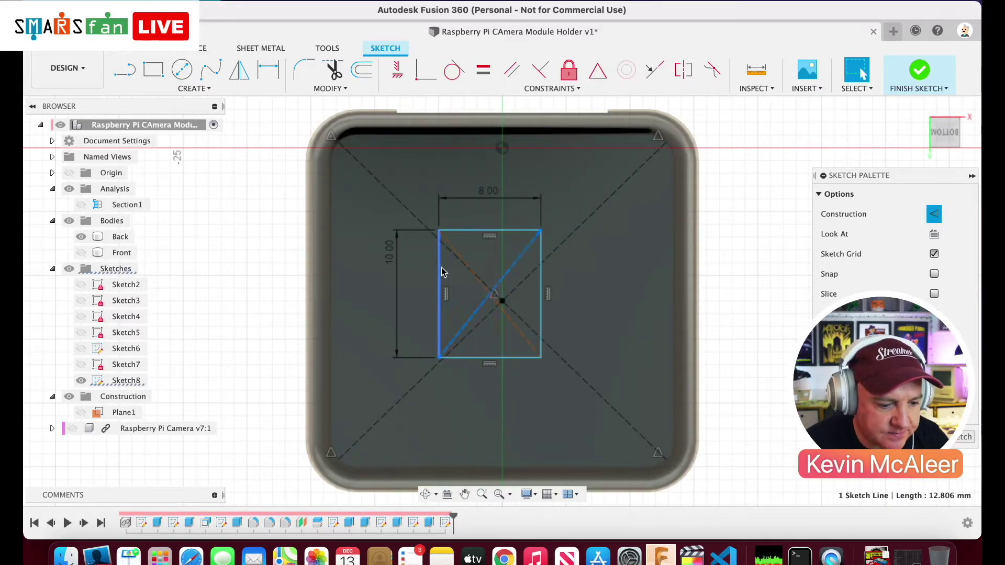
- Move the rectangle away from the plate's centre and place a sketch point where its diagonals cross
{"action": "left_click_drag", "start_coordinate": [438, 230], "coordinate": [403, 275]}
{"action": "left_click", "coordinate": [194, 88]}
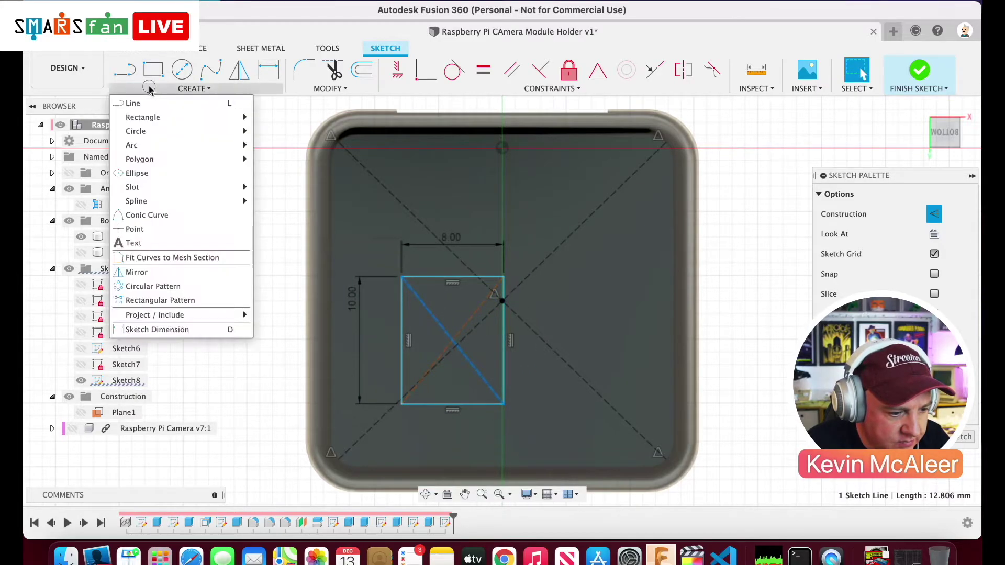
{"action": "key", "text": "Escape"}
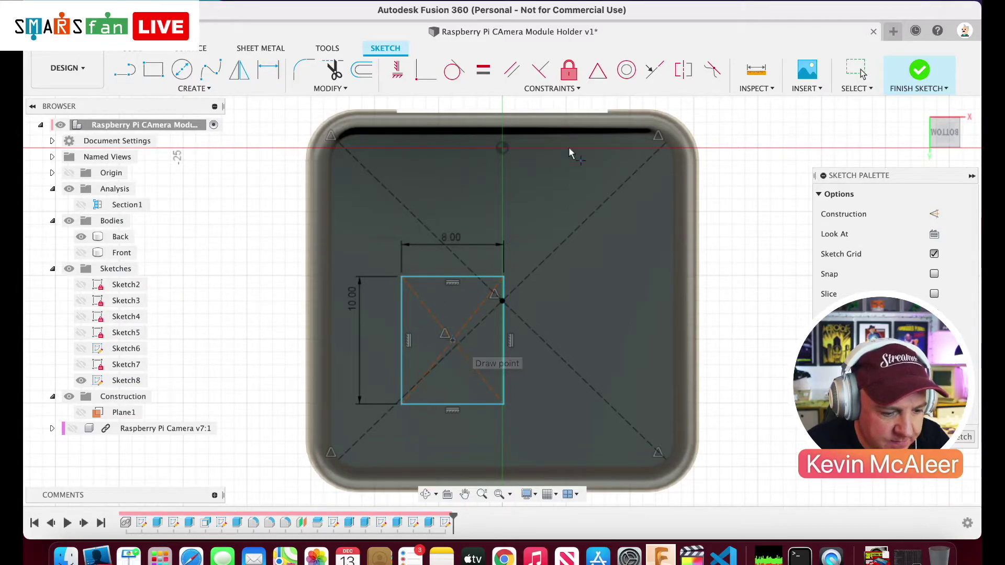
- Make the rectangle's centre point coincident with the plate's centre point and finish the sketch
{"action": "left_click", "coordinate": [426, 70]}
{"action": "left_click", "coordinate": [452, 343]}
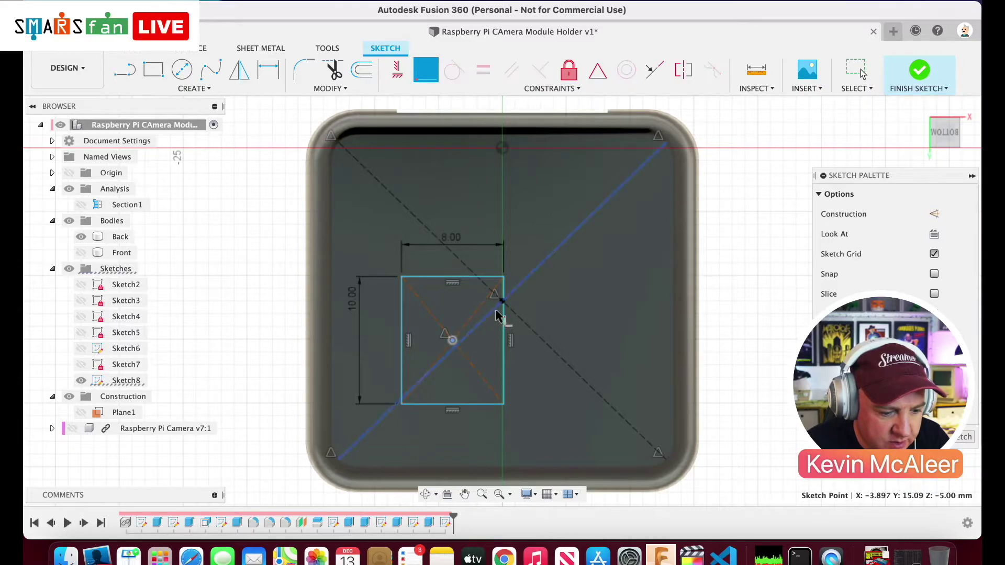
{"action": "left_click", "coordinate": [502, 302]}
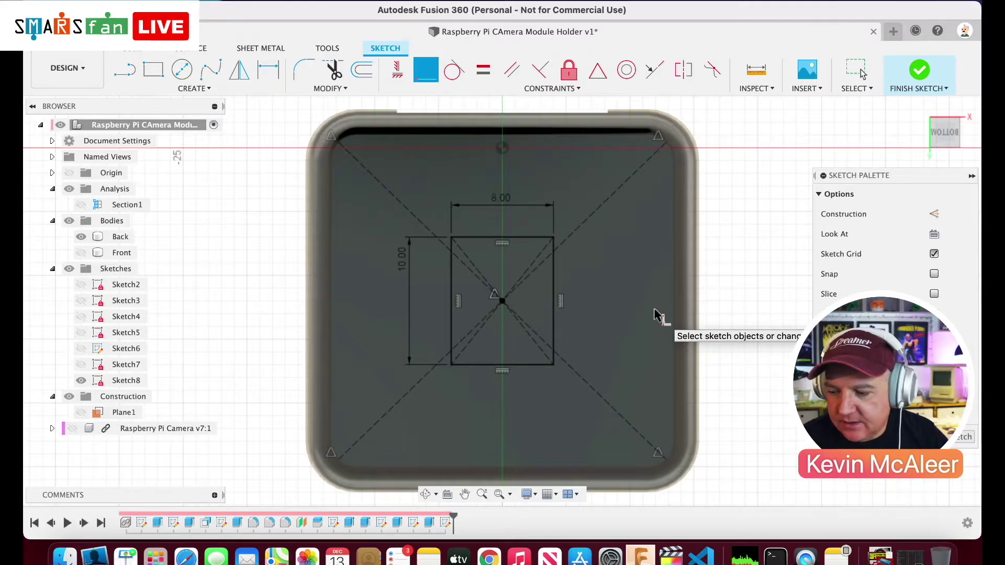
{"action": "left_click", "coordinate": [919, 73]}
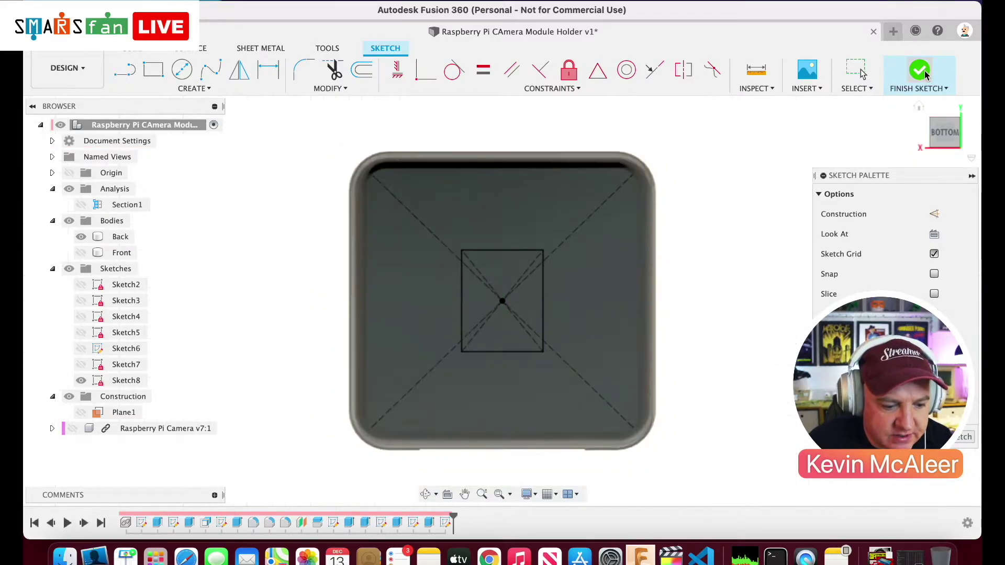
- Extrude the centred rectangle profile outward from the back plate as a solid post joined to the body
{"action": "mouse_move", "coordinate": [953, 124]}
{"action": "left_click_drag", "start_coordinate": [958, 120], "coordinate": [943, 134]}
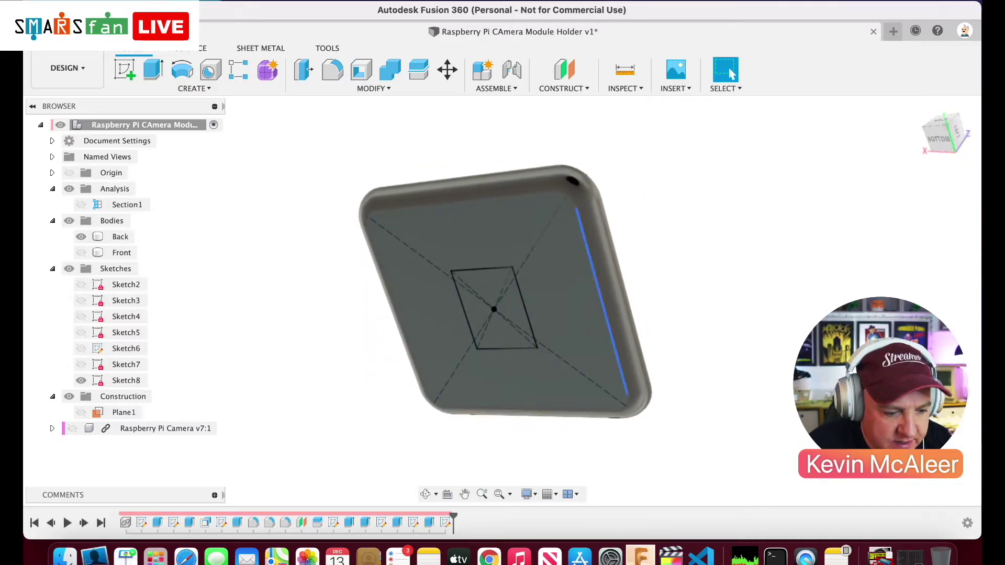
{"action": "left_click", "coordinate": [492, 293]}
{"action": "left_click", "coordinate": [491, 296]}
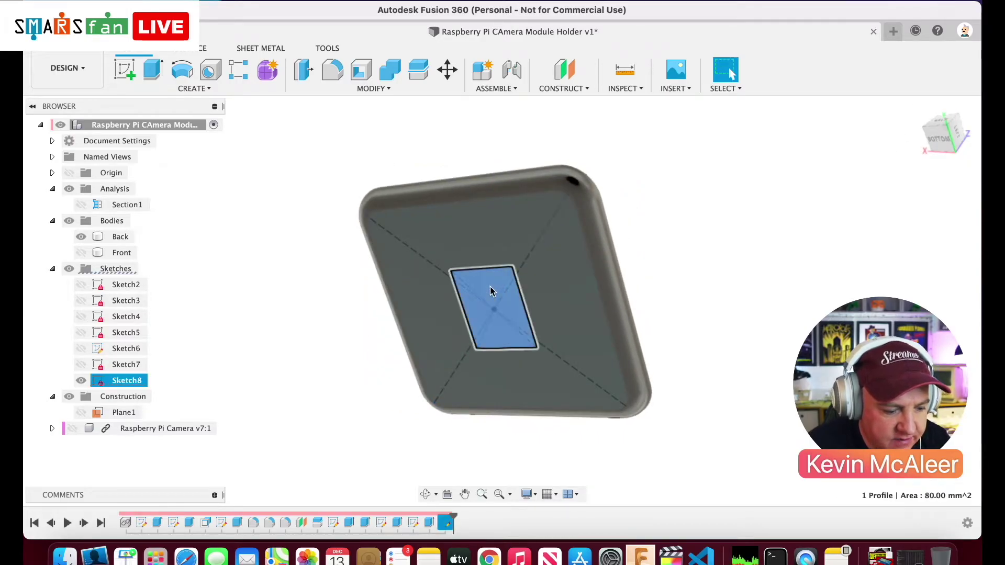
{"action": "key", "text": "q"}
{"action": "left_click_drag", "start_coordinate": [487, 319], "coordinate": [427, 383]}
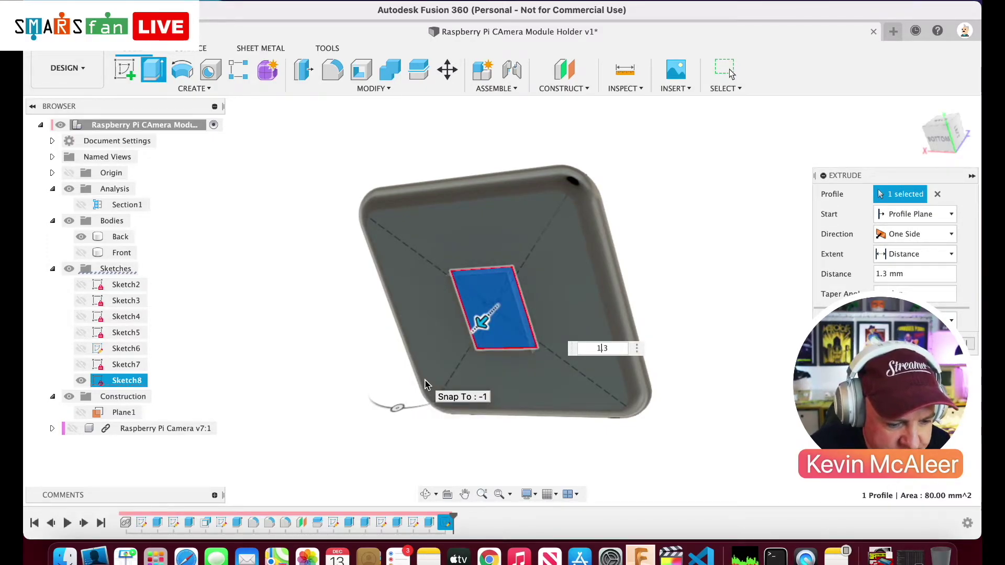
{"action": "key", "text": "Return"}
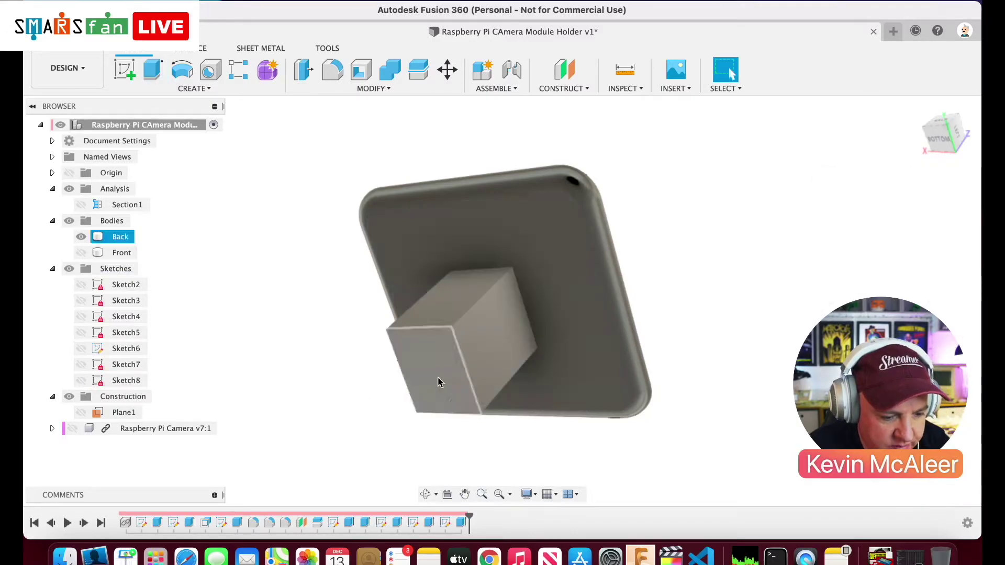
- Start a sketch on the post's 10 mm wide side face and draw a circle about 10.2 mm in diameter overlapping its edge
{"action": "mouse_move", "coordinate": [953, 147]}
{"action": "left_mouse_down"}
{"action": "mouse_move", "coordinate": [860, 172]}
{"action": "mouse_move", "coordinate": [937, 142]}
{"action": "mouse_move", "coordinate": [924, 148]}
{"action": "left_mouse_up"}
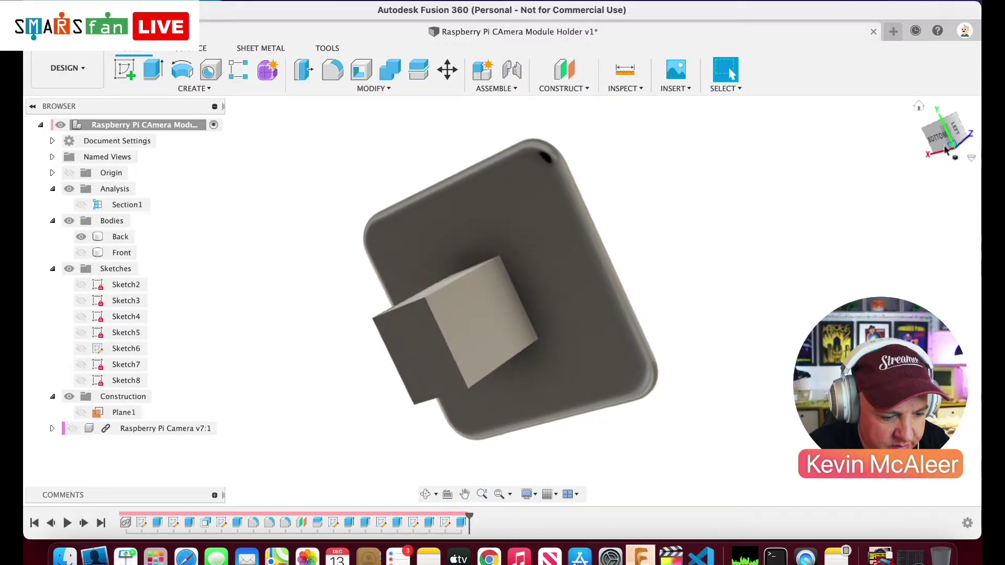
{"action": "left_click", "coordinate": [465, 316]}
{"action": "left_click", "coordinate": [135, 80]}
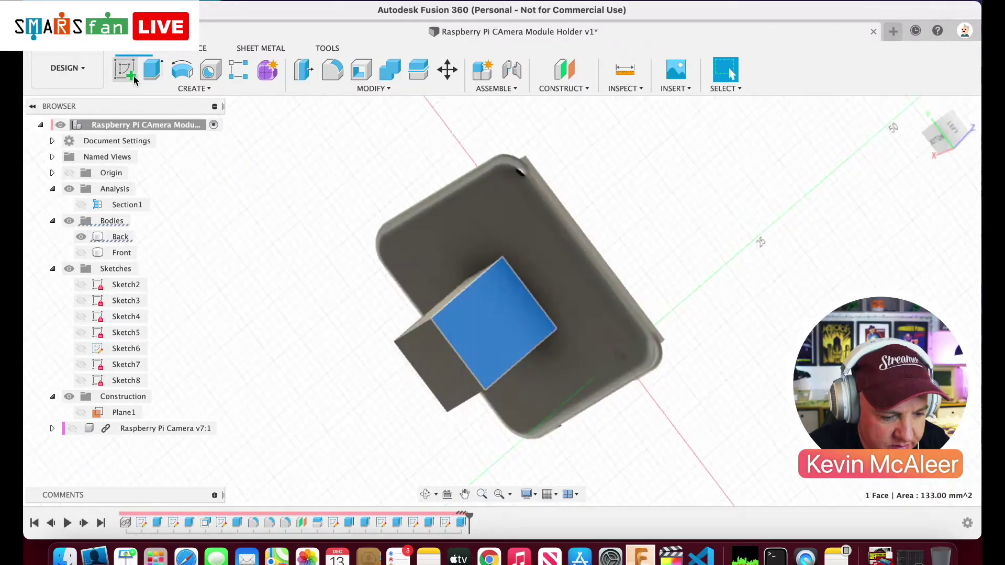
{"action": "key", "text": "c"}
{"action": "left_click", "coordinate": [336, 308]}
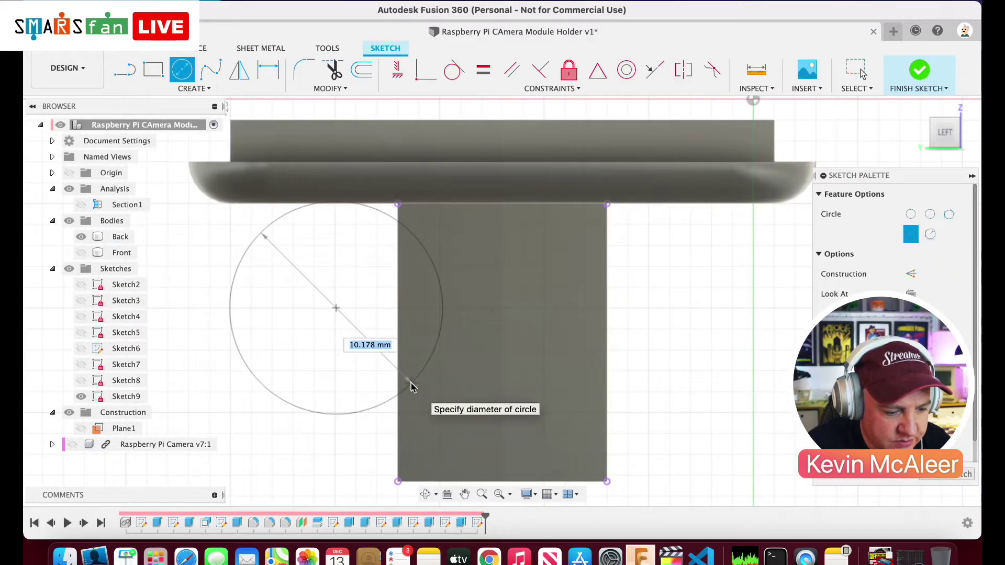
{"action": "left_click", "coordinate": [411, 386]}
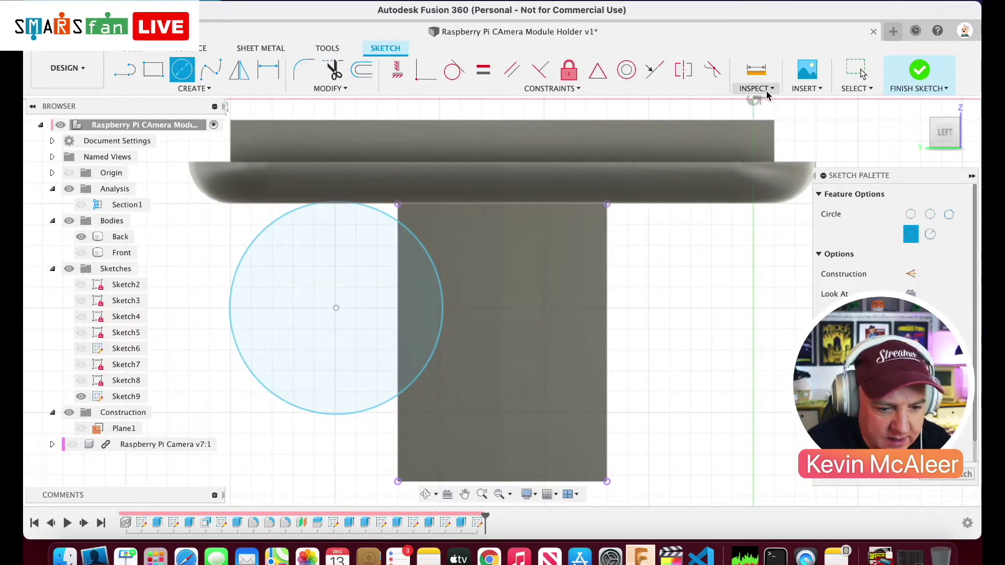
- Constrain the circle tangent to both long edges and the free end edge of the post's side face
{"action": "left_click", "coordinate": [454, 72]}
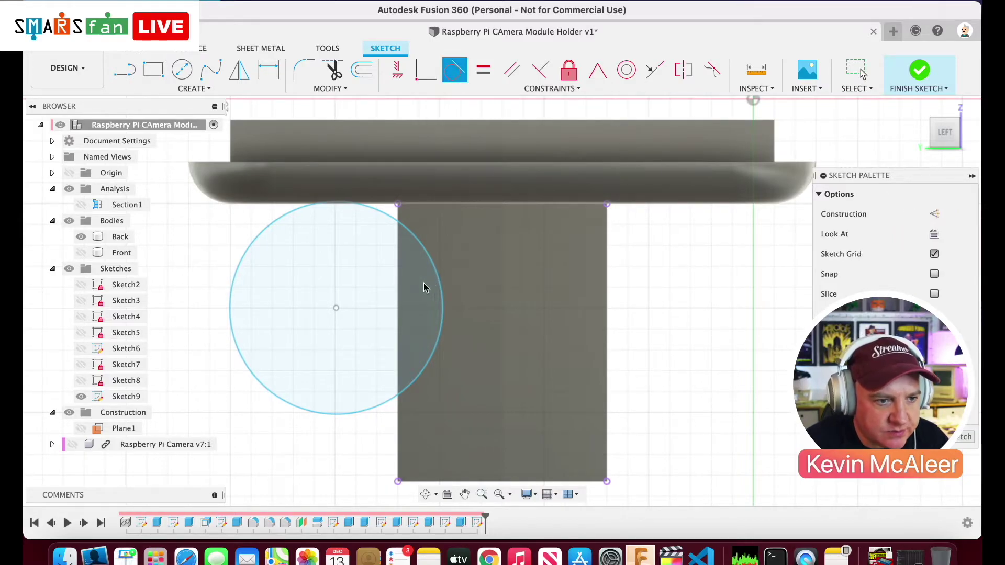
{"action": "left_click", "coordinate": [438, 313]}
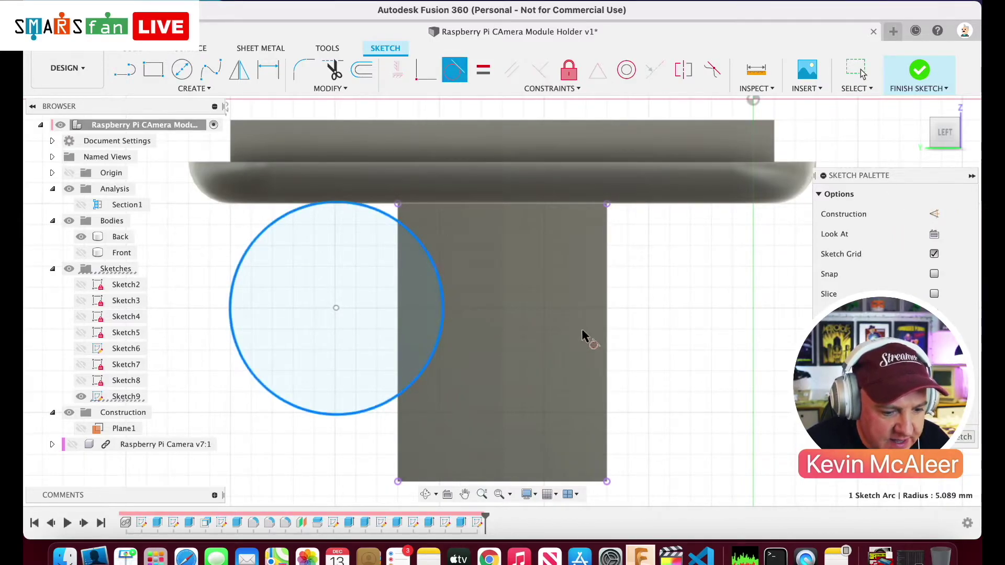
{"action": "left_click", "coordinate": [606, 335]}
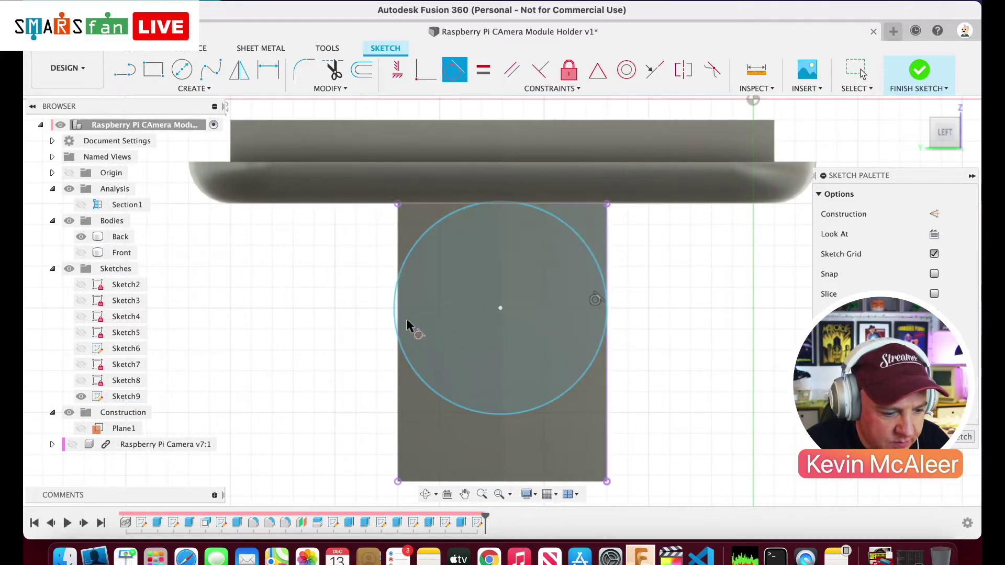
{"action": "left_click", "coordinate": [393, 313]}
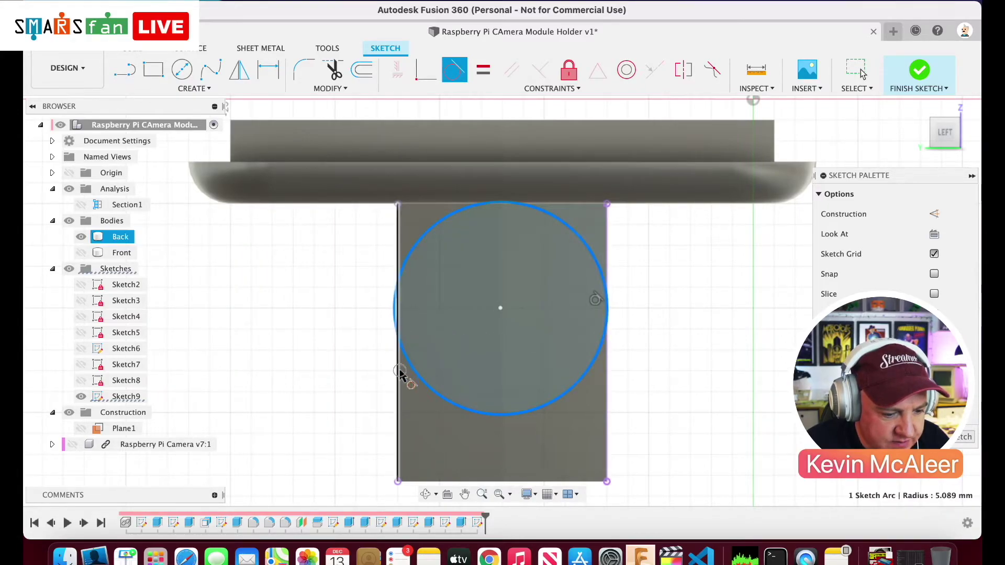
{"action": "left_click", "coordinate": [399, 372]}
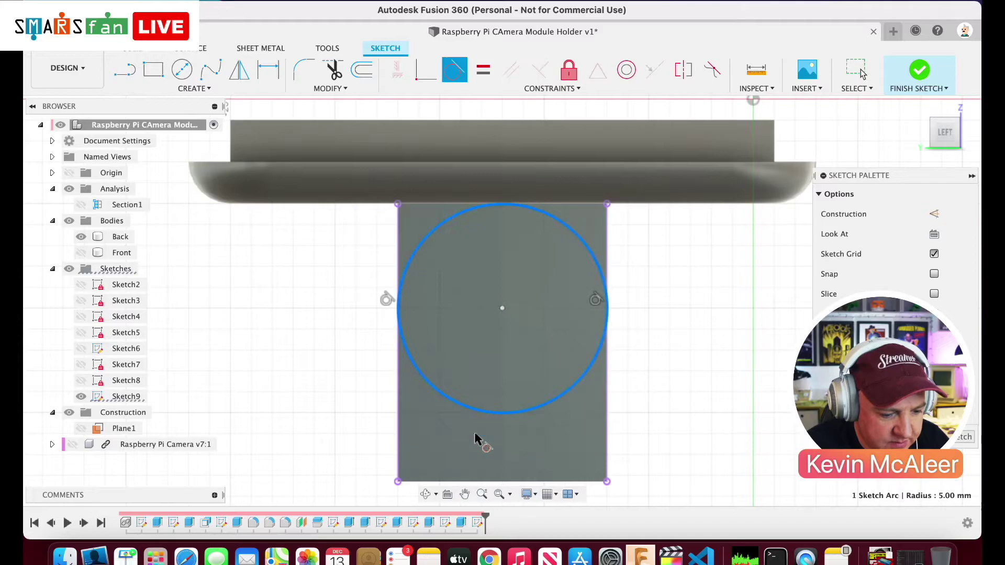
{"action": "left_click", "coordinate": [479, 481]}
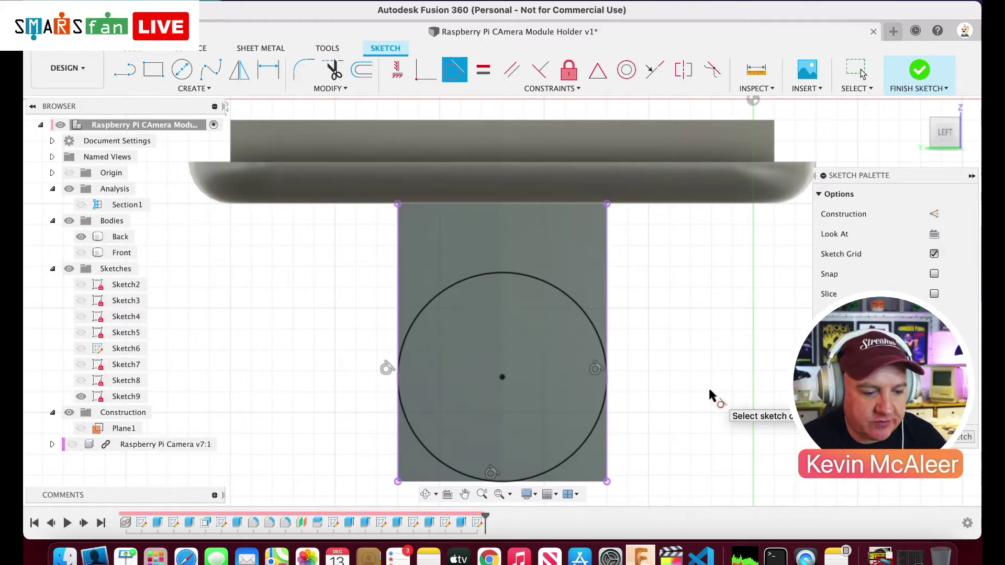
- Finish the sketch and cut the two corner profiles outside the circle through all of the post, rounding its free end
{"action": "left_click", "coordinate": [916, 87]}
{"action": "left_click", "coordinate": [920, 103]}
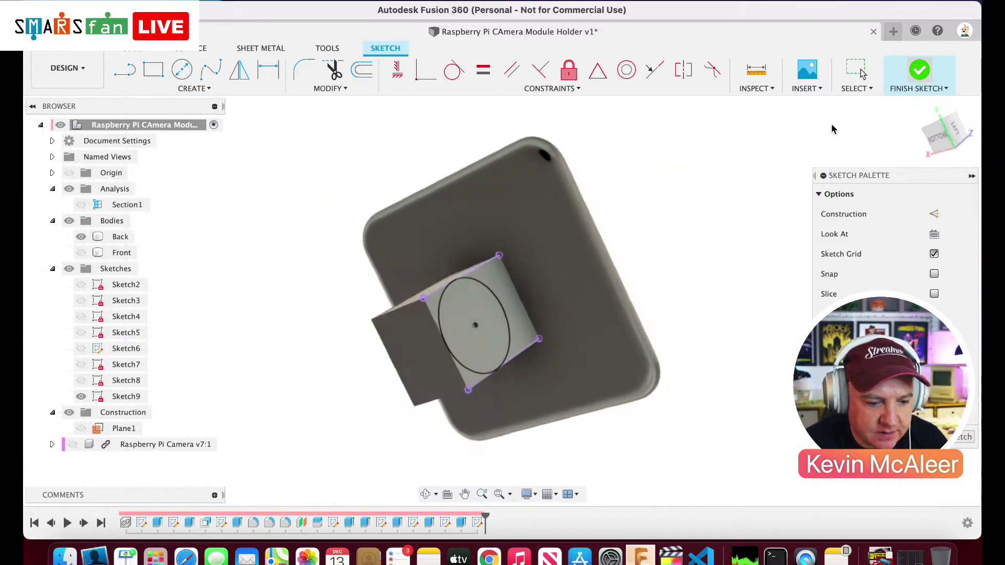
{"action": "left_click", "coordinate": [443, 304]}
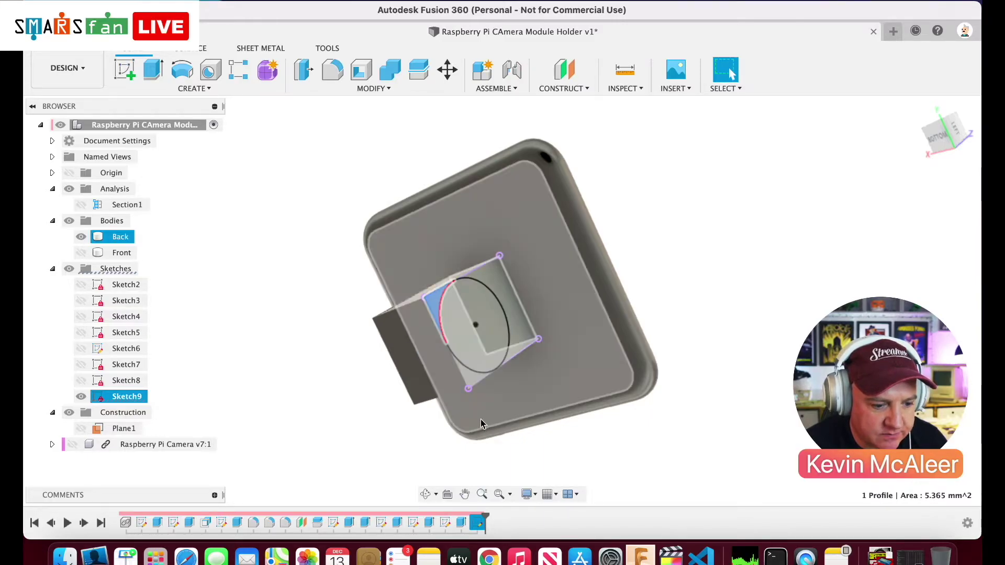
{"action": "left_click", "coordinate": [469, 382]}
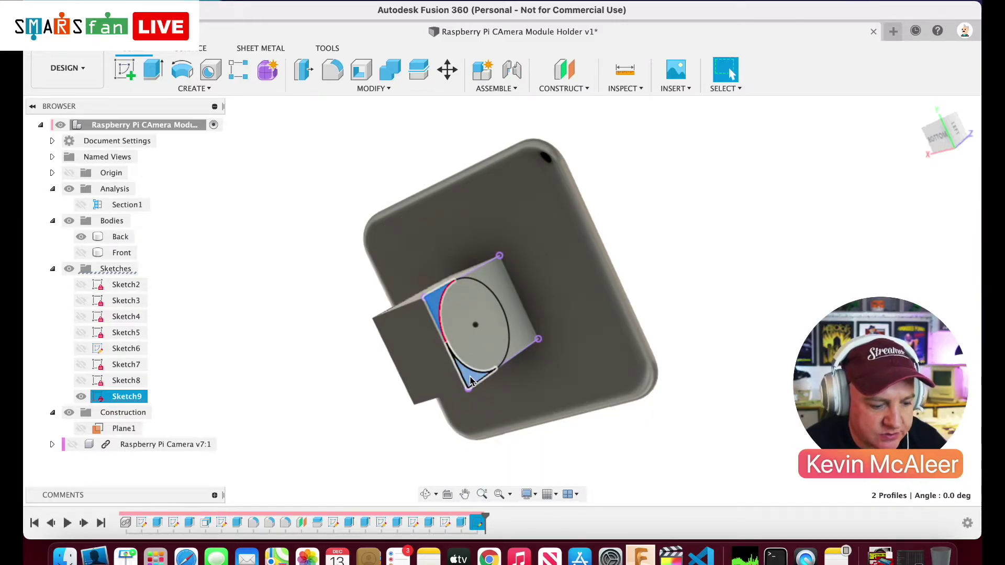
{"action": "key", "text": "e"}
{"action": "left_click_drag", "start_coordinate": [481, 366], "coordinate": [316, 419]}
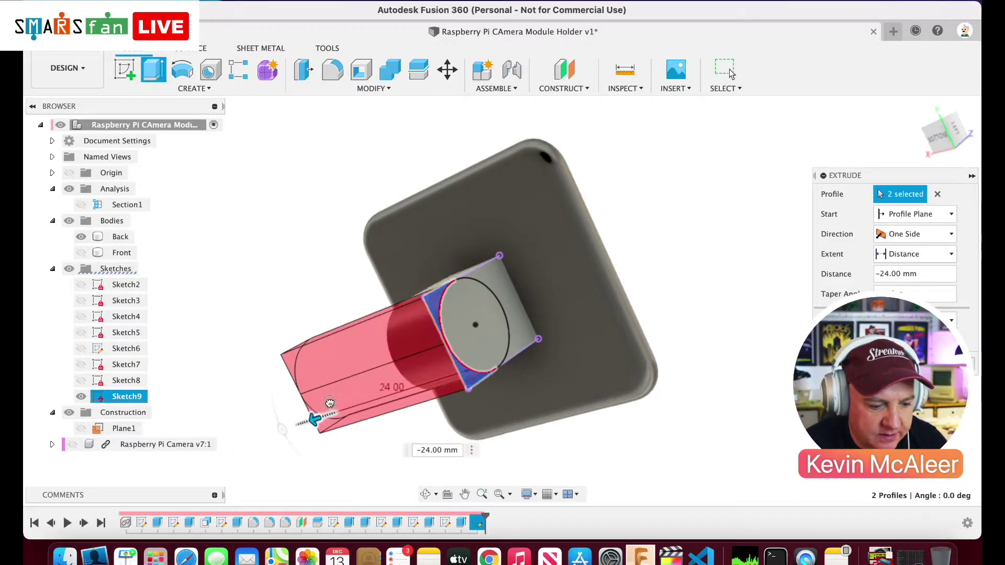
{"action": "left_click", "coordinate": [899, 255]}
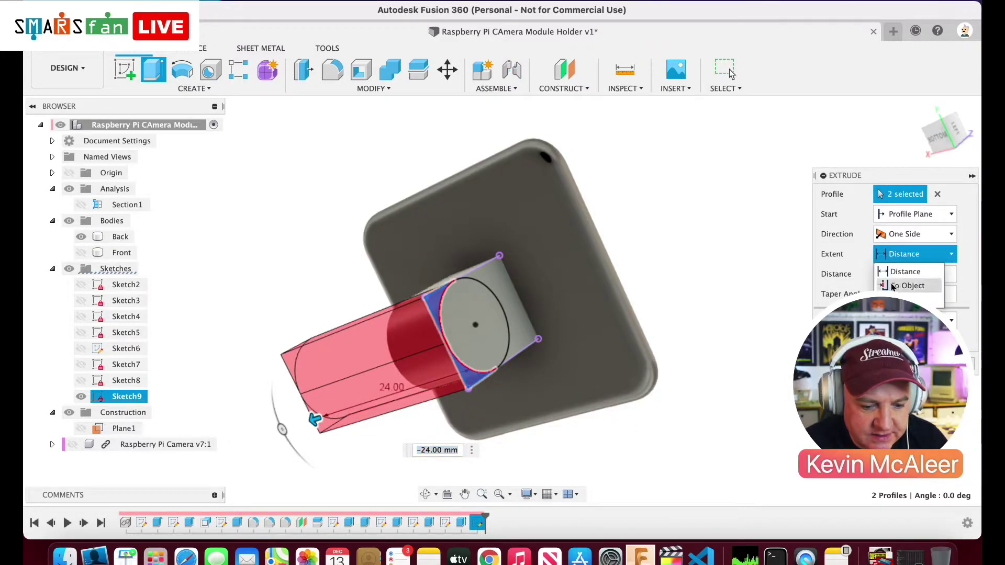
{"action": "left_click", "coordinate": [904, 299]}
{"action": "key", "text": "Return"}
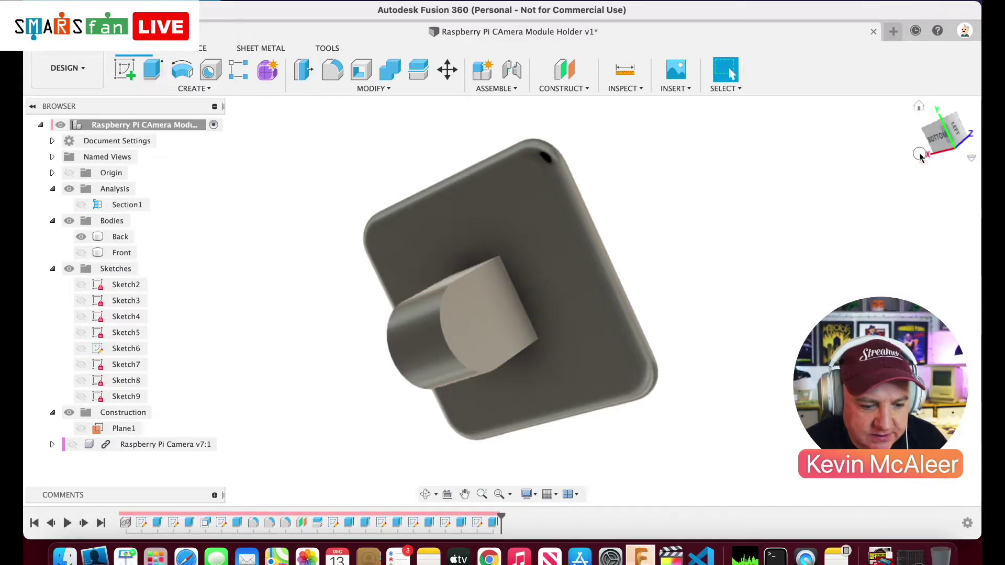
- Start a sketch on the post's flat face beside the rounded end and draw a lengthwise rectangle about 3 mm wide and 18.6 mm long
{"action": "mouse_move", "coordinate": [931, 150]}
{"action": "left_mouse_down"}
{"action": "mouse_move", "coordinate": [877, 139]}
{"action": "mouse_move", "coordinate": [923, 120]}
{"action": "left_mouse_up"}
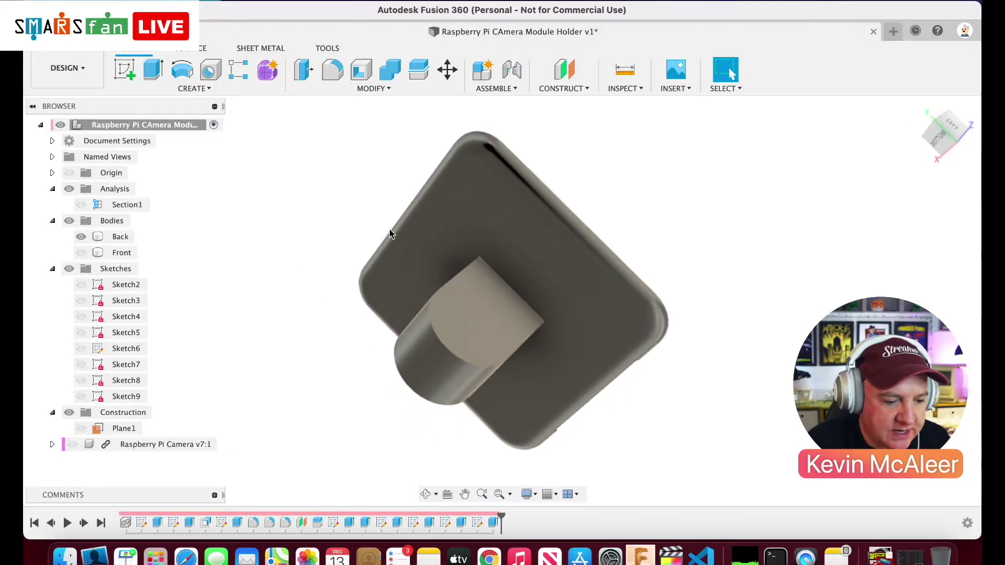
{"action": "left_click", "coordinate": [439, 358]}
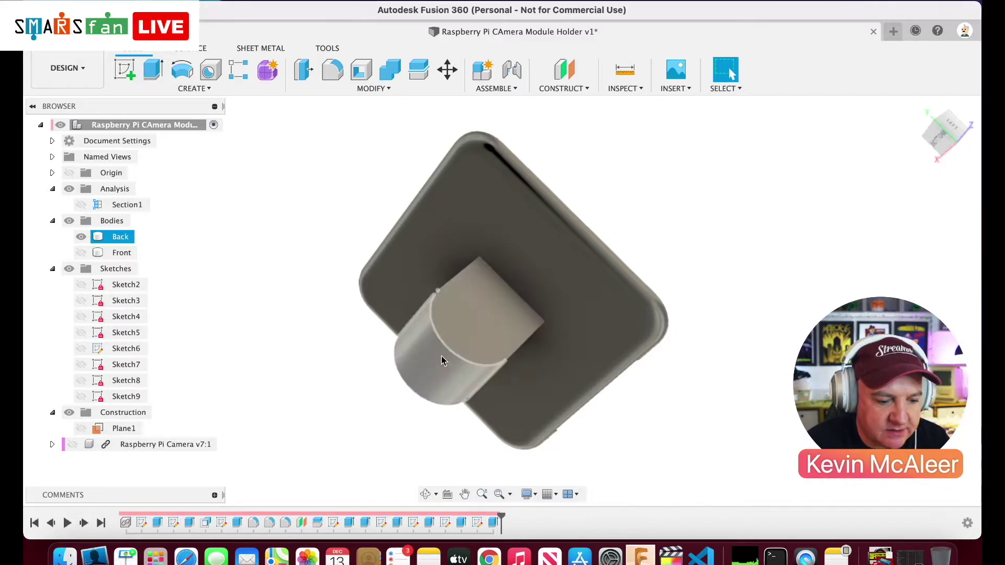
{"action": "left_click_drag", "start_coordinate": [967, 146], "coordinate": [943, 156]}
{"action": "left_click", "coordinate": [498, 330]}
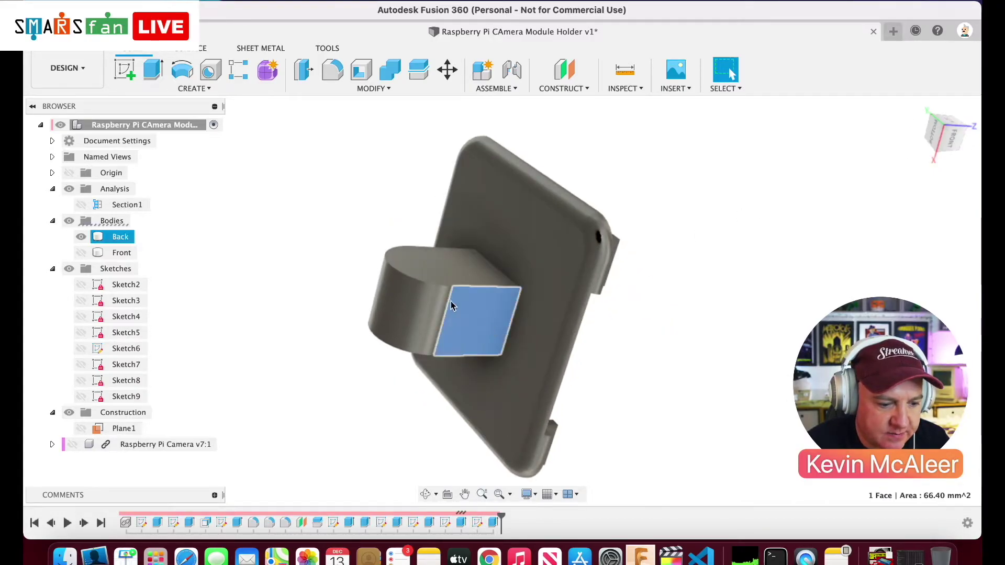
{"action": "left_click", "coordinate": [113, 67]}
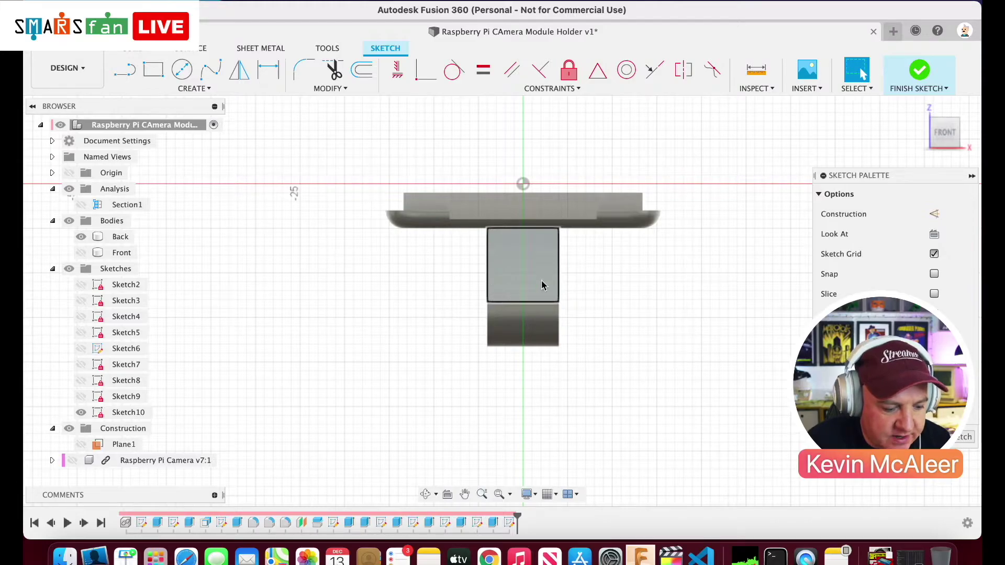
{"action": "key", "text": "r"}
{"action": "left_click", "coordinate": [508, 228]}
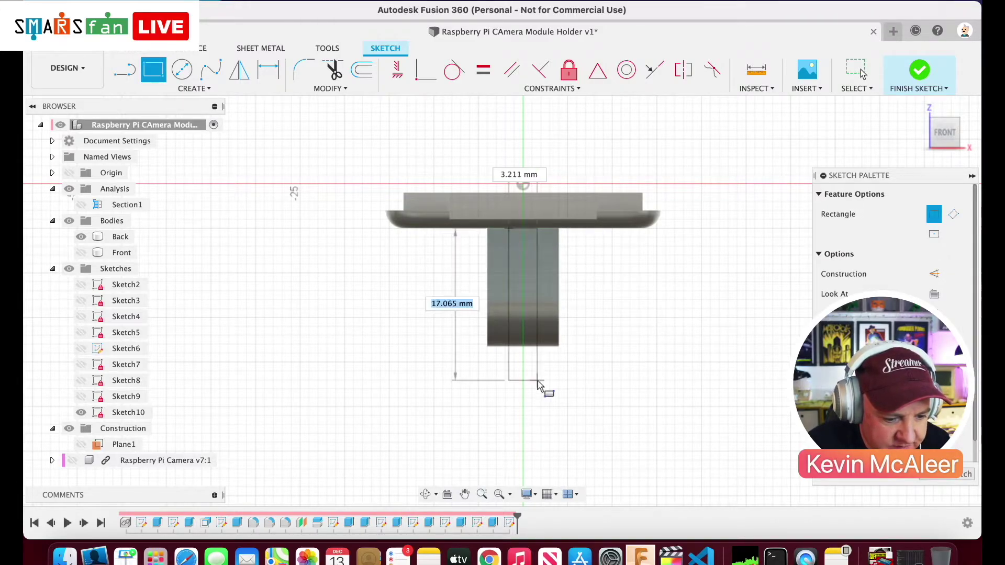
{"action": "left_click", "coordinate": [535, 393]}
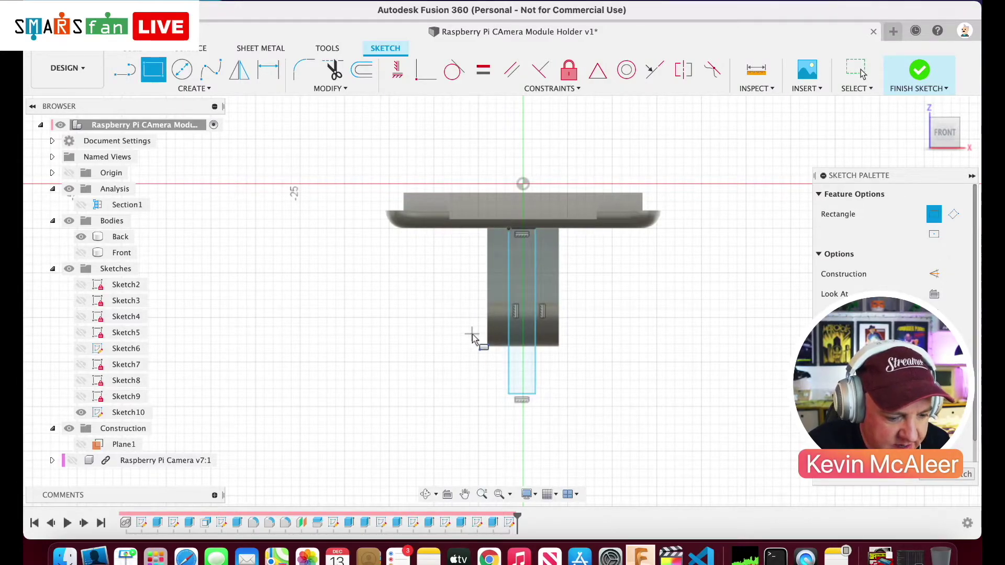
- Dimension the gap between one long side of the rectangle and the post's adjacent edge to 2.8 mm
{"action": "left_click", "coordinate": [500, 495]}
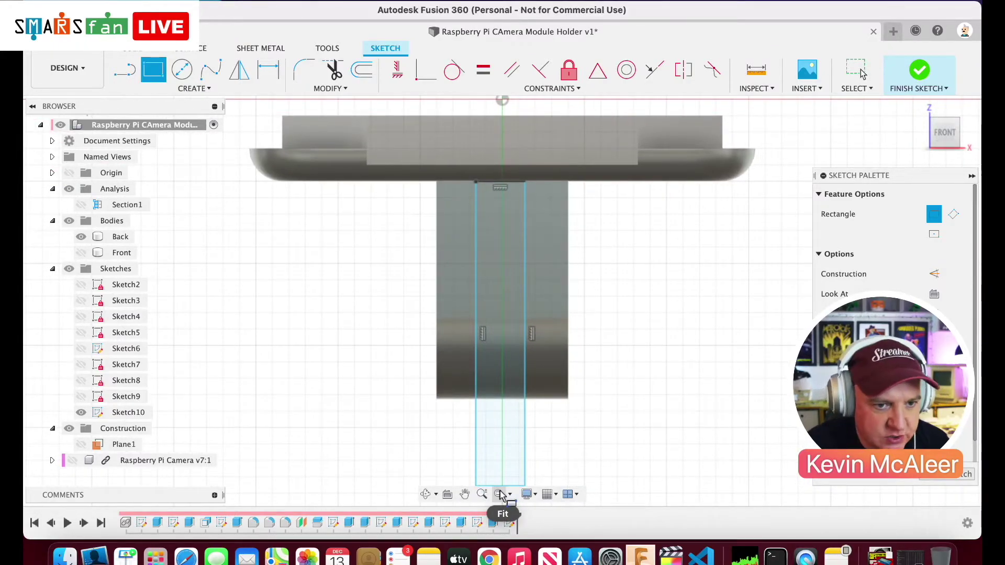
{"action": "key", "text": "d"}
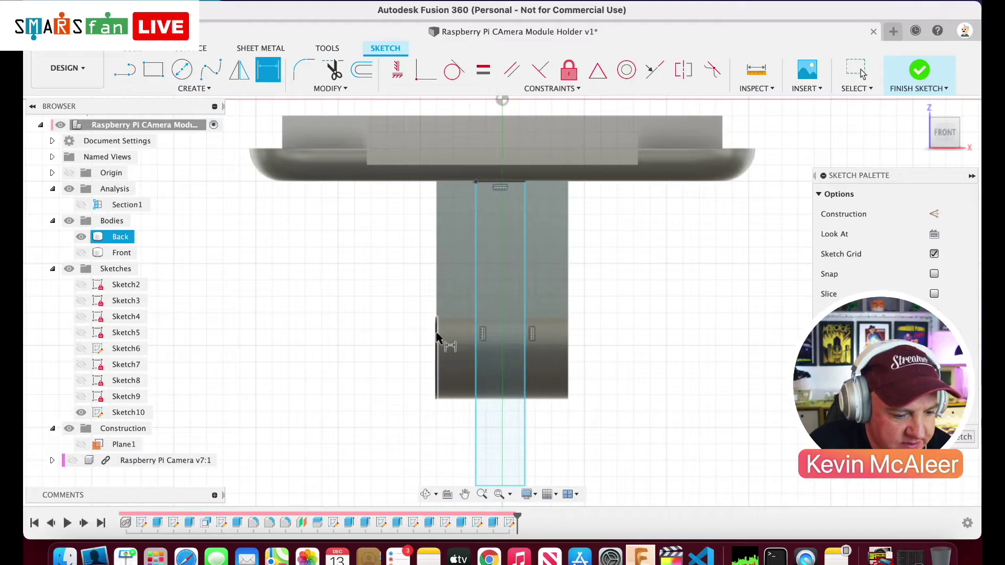
{"action": "left_click", "coordinate": [476, 350]}
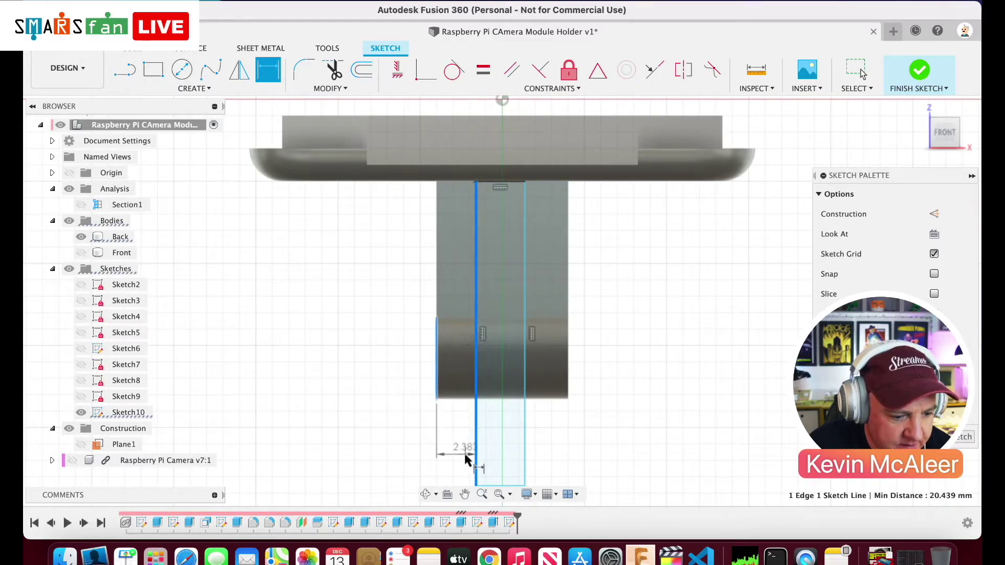
{"action": "left_click", "coordinate": [466, 459]}
{"action": "type", "text": "2.8"}
{"action": "key", "text": "Return"}
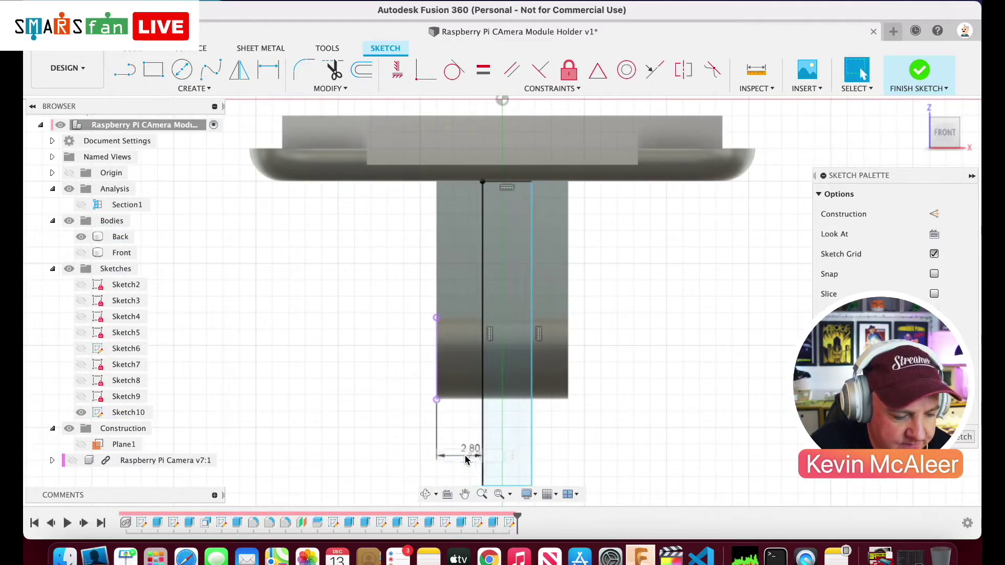
{"action": "left_click", "coordinate": [533, 404]}
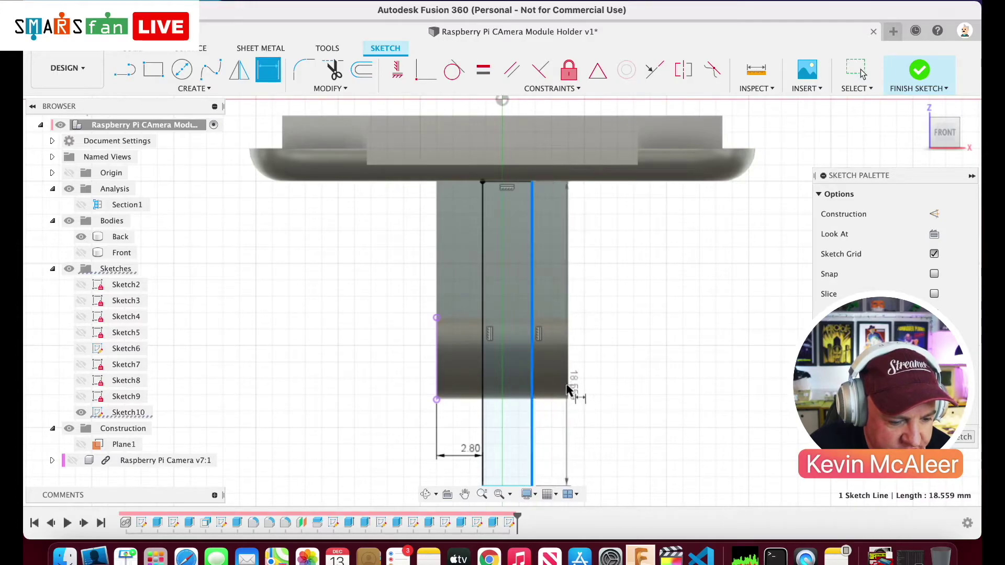
{"action": "left_click", "coordinate": [567, 387]}
{"action": "key", "text": "Return"}
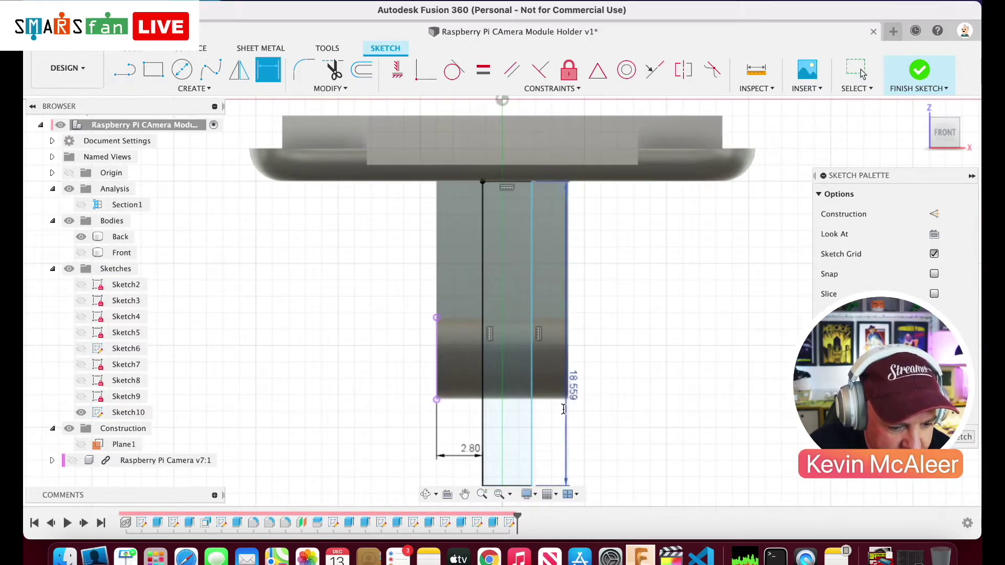
{"action": "left_click", "coordinate": [534, 412]}
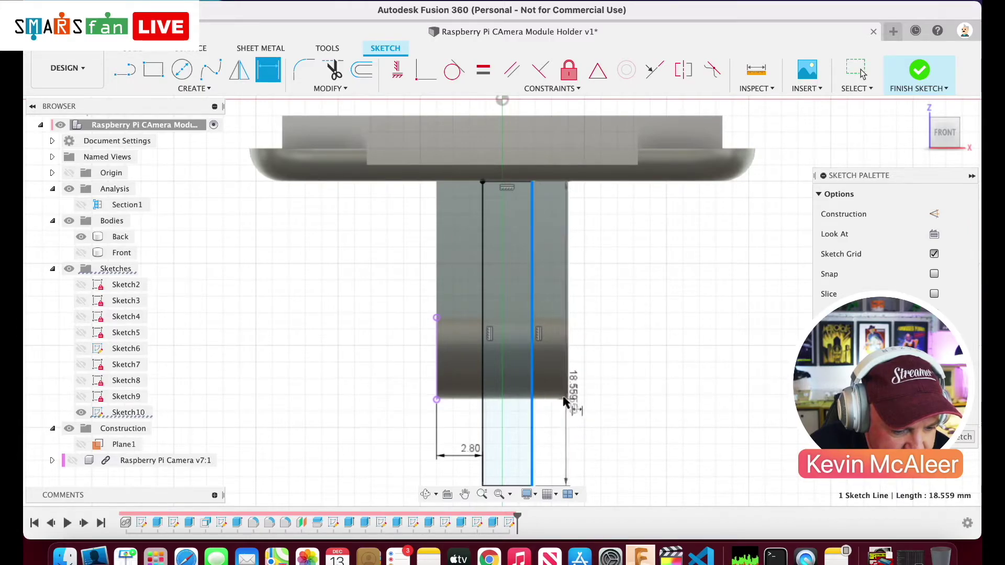
{"action": "key", "text": "Escape"}
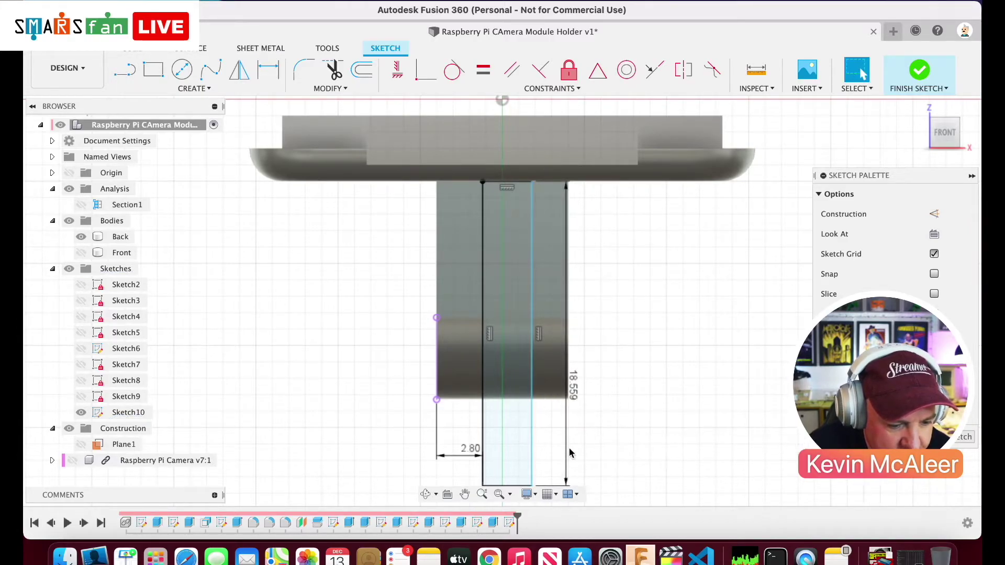
{"action": "left_click", "coordinate": [568, 449]}
{"action": "key", "text": "Delete"}
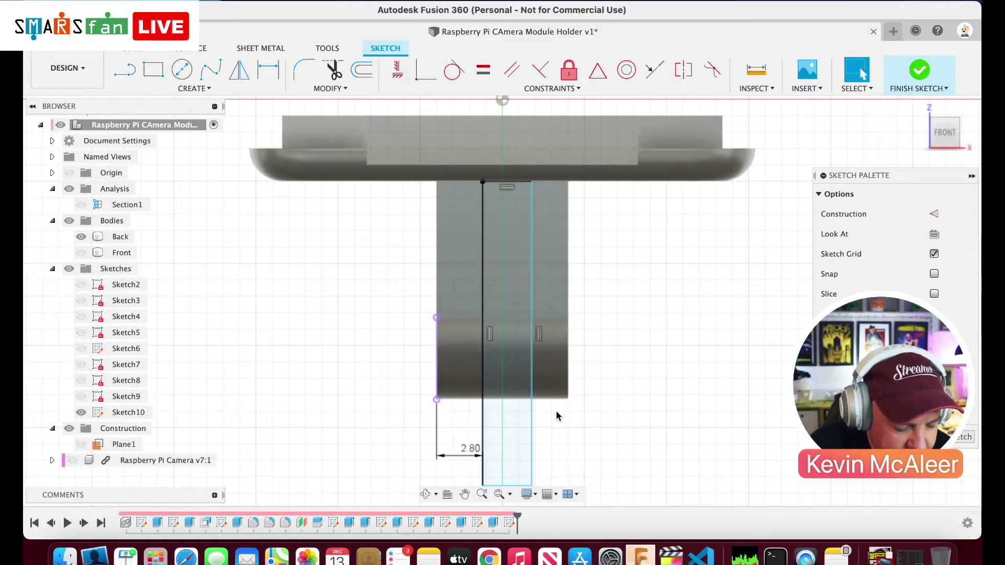
- Dimension the rectangle's other long side to the post's opposite edge, linking the distance to the existing 2.80 mm dimension
{"action": "key", "text": "d"}
{"action": "left_click", "coordinate": [567, 386]}
{"action": "left_click", "coordinate": [533, 425]}
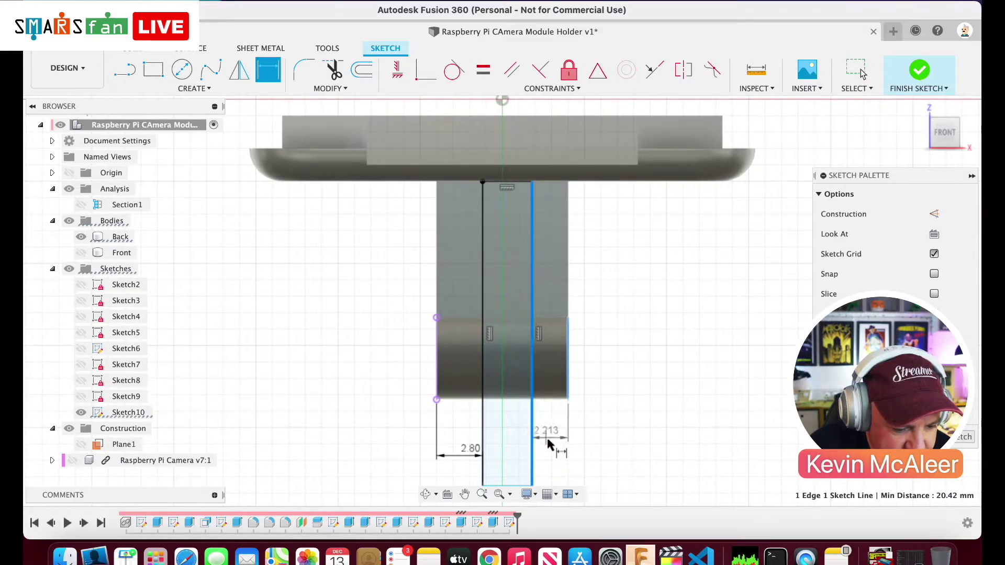
{"action": "left_click", "coordinate": [547, 438]}
{"action": "left_click", "coordinate": [470, 448]}
{"action": "key", "text": "Return"}
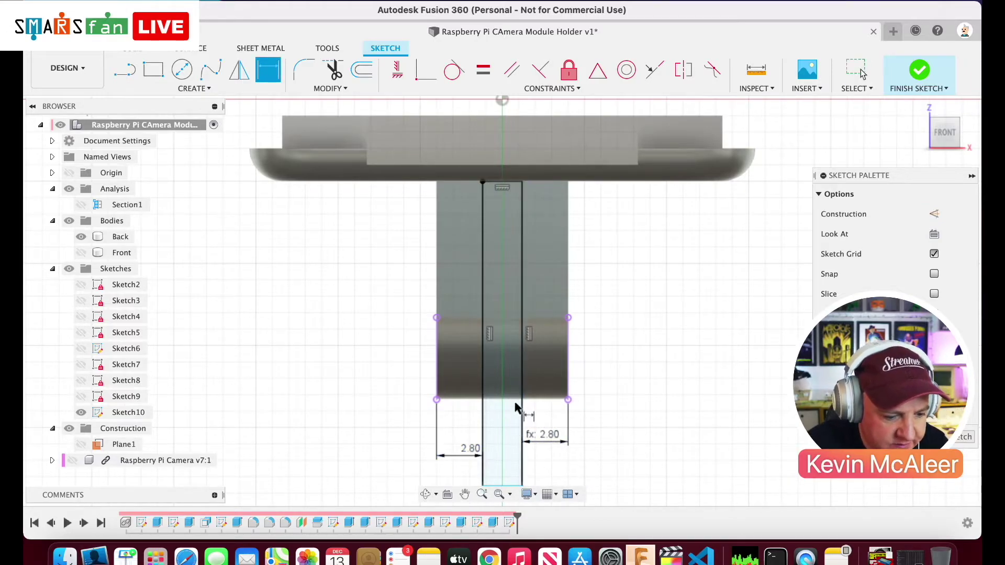
{"action": "left_click", "coordinate": [655, 68]}
{"action": "left_click", "coordinate": [507, 484]}
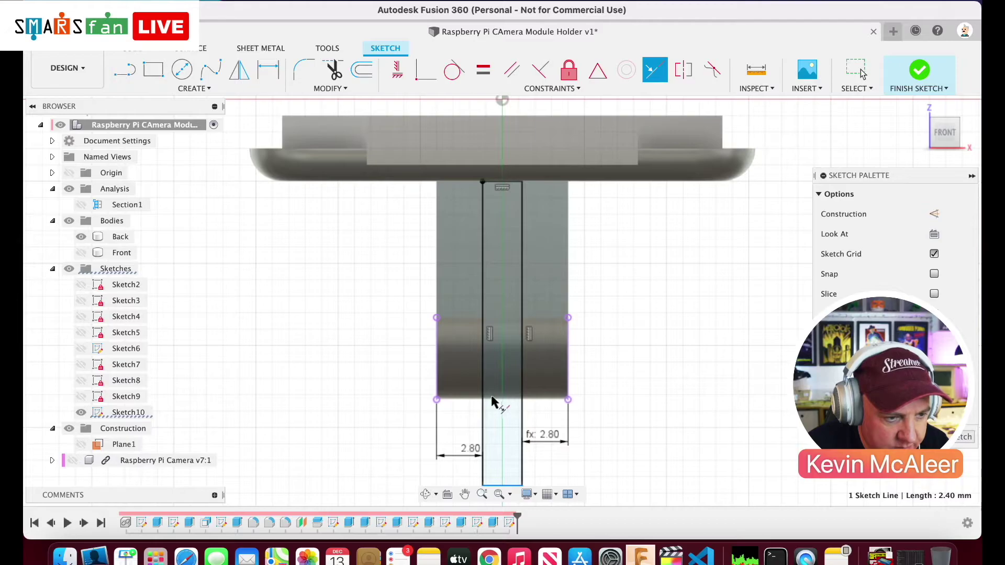
{"action": "left_click", "coordinate": [542, 322]}
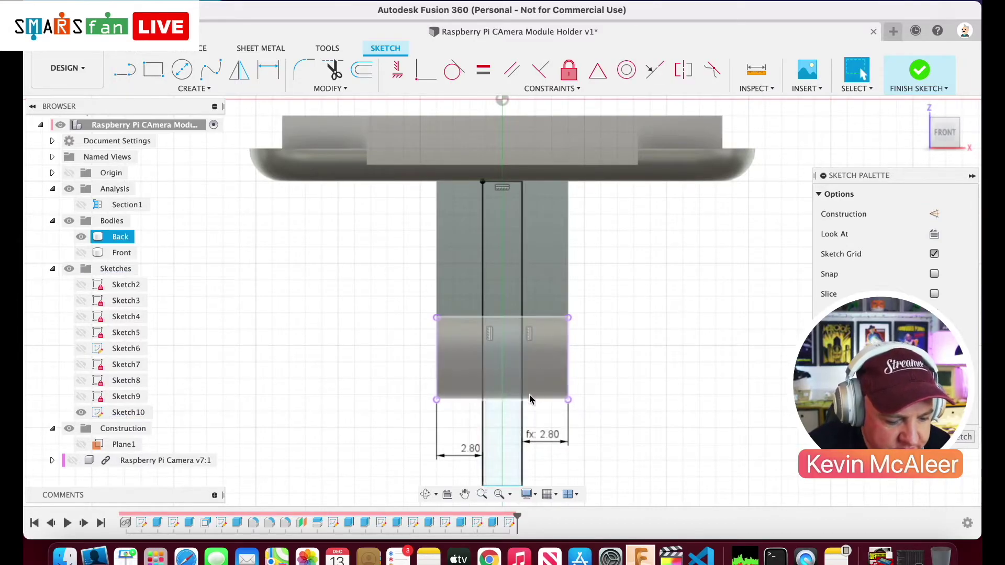
- Draw a construction line across the post's free end, joining its two corner points
{"action": "key", "text": "l"}
{"action": "left_click", "coordinate": [437, 400]}
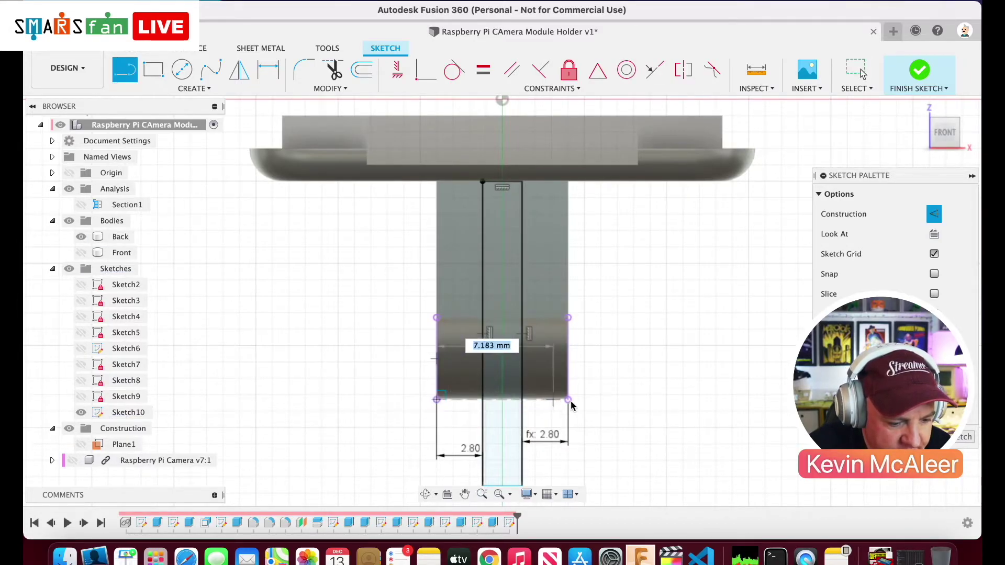
{"action": "double_click", "coordinate": [568, 400]}
- Make the rectangle's outer short edge collinear with the construction line and finish the sketch
{"action": "left_click", "coordinate": [654, 70]}
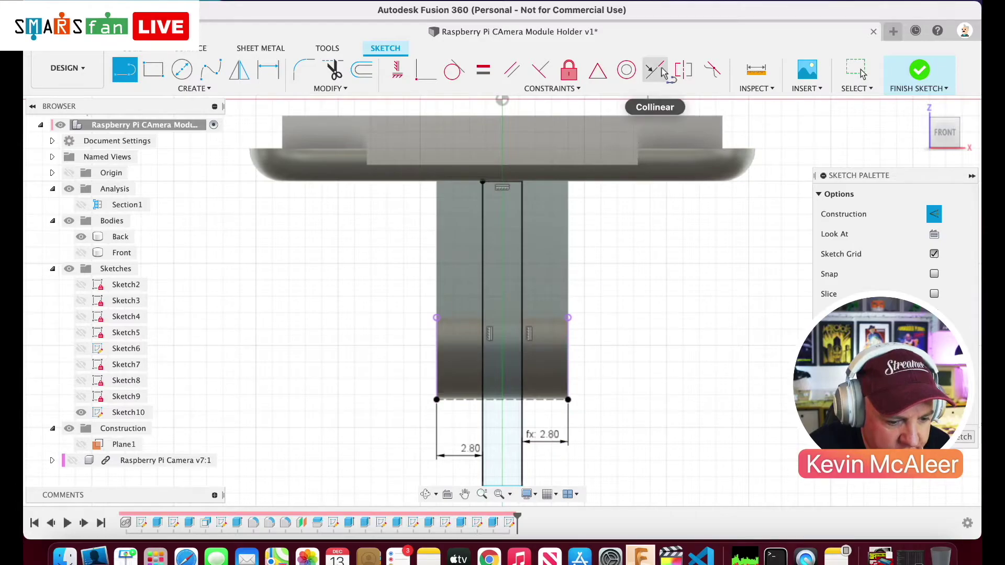
{"action": "left_click", "coordinate": [508, 486]}
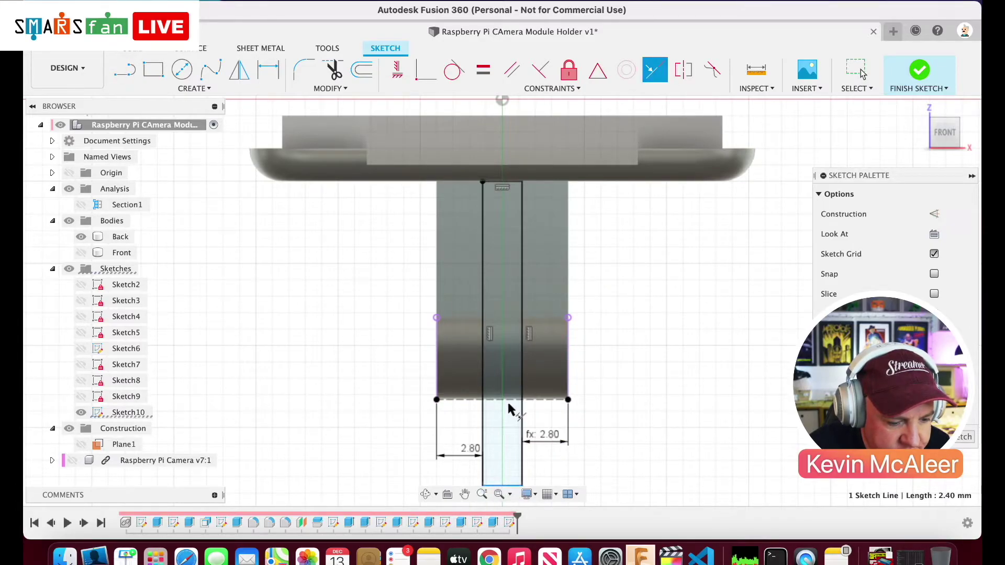
{"action": "left_click", "coordinate": [523, 401]}
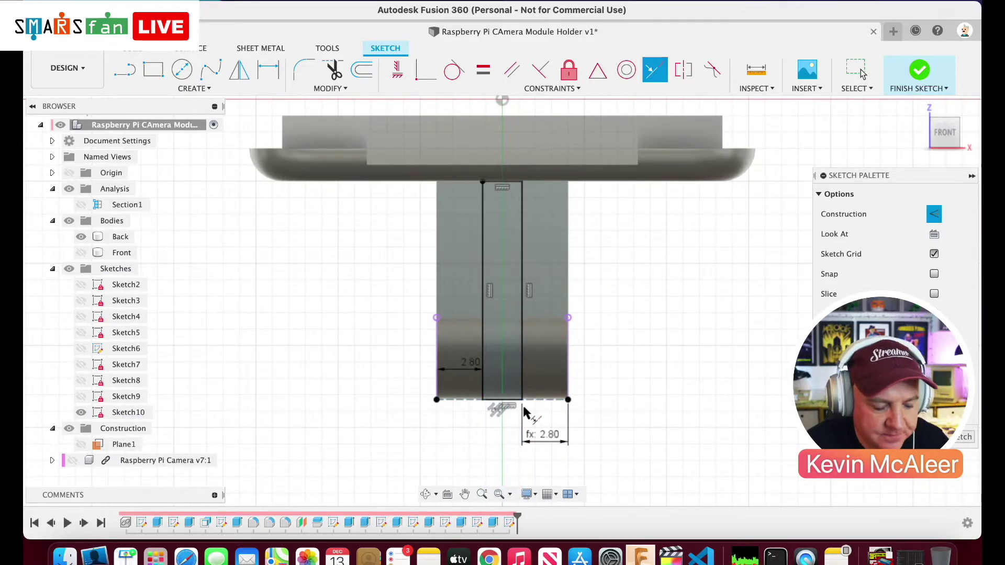
{"action": "left_click", "coordinate": [917, 81]}
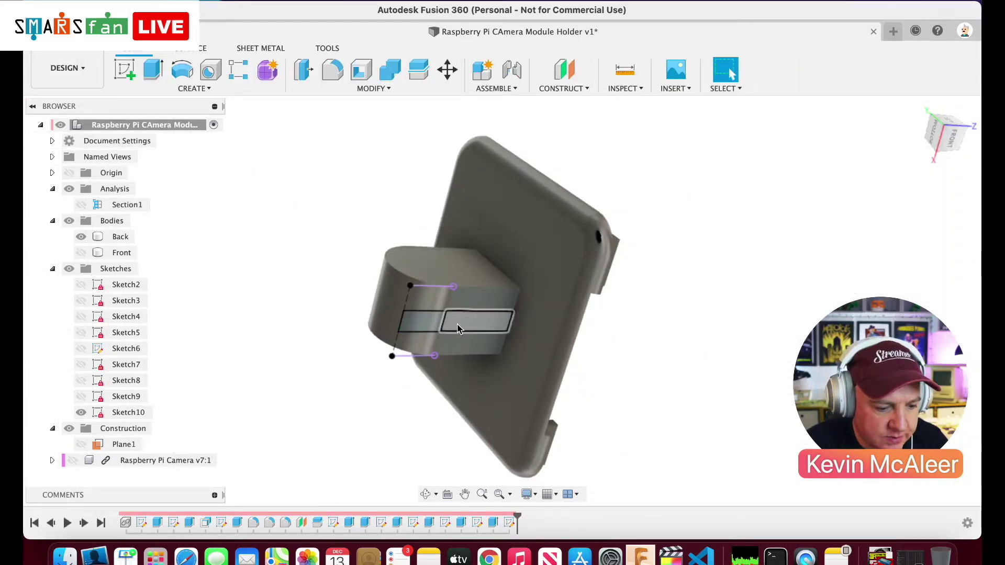
- Cut both rectangle profiles through all of the post to split it into two parallel hinge lugs
{"action": "left_click", "coordinate": [457, 329]}
{"action": "left_click", "coordinate": [419, 320], "text": "shift"}
{"action": "key", "text": "q"}
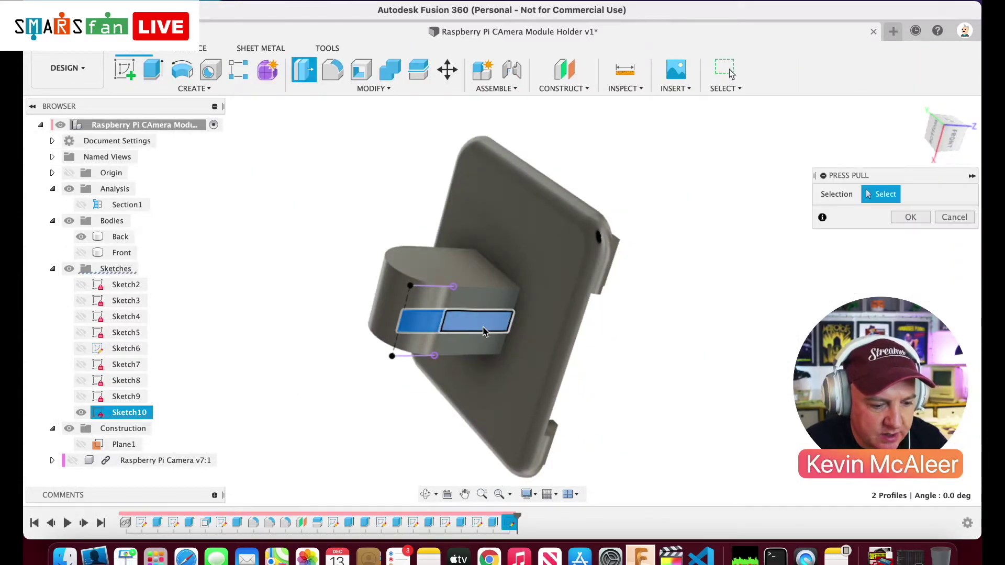
{"action": "left_click_drag", "start_coordinate": [429, 328], "coordinate": [311, 206]}
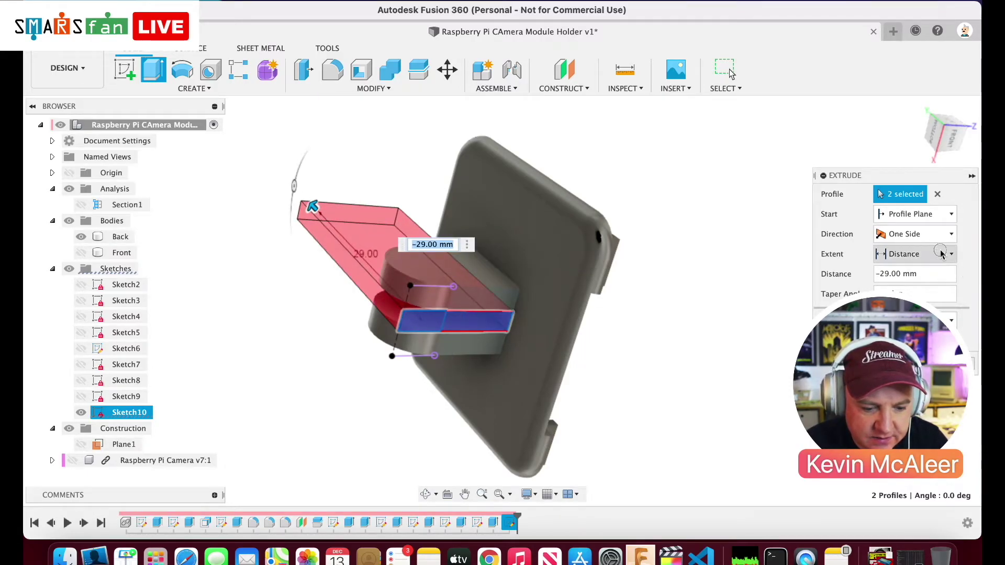
{"action": "left_click", "coordinate": [921, 254]}
{"action": "left_click", "coordinate": [914, 294]}
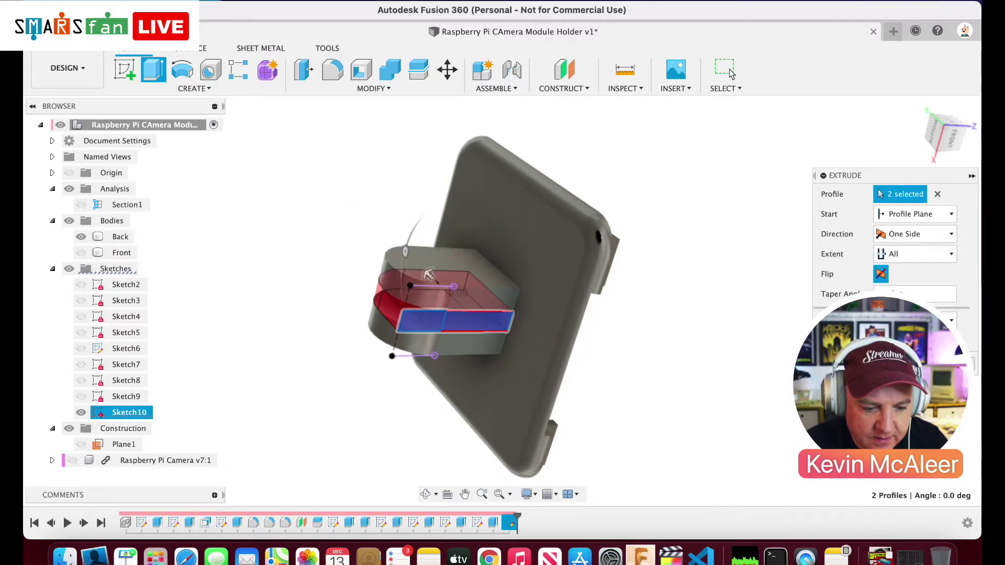
{"action": "left_click", "coordinate": [732, 74]}
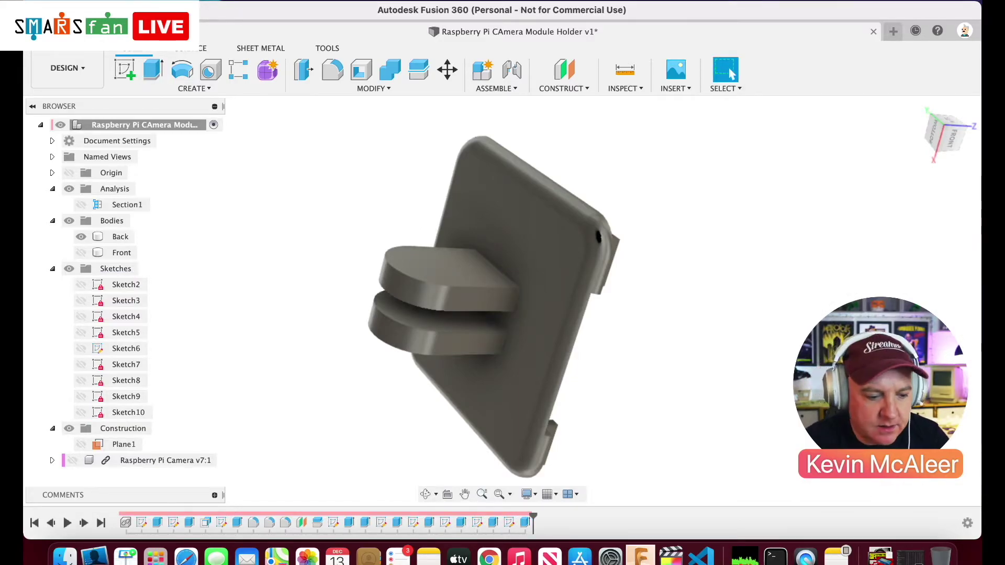
{"action": "mouse_move", "coordinate": [901, 129]}
{"action": "middle_mouse_down", "text": "shift"}
{"action": "mouse_move", "coordinate": [889, 133]}
{"action": "mouse_move", "coordinate": [918, 115]}
{"action": "mouse_move", "coordinate": [910, 82]}
{"action": "mouse_move", "coordinate": [916, 92]}
{"action": "mouse_move", "coordinate": [900, 101]}
{"action": "mouse_move", "coordinate": [943, 106]}
{"action": "mouse_move", "coordinate": [921, 112]}
{"action": "middle_mouse_up", "text": "shift"}
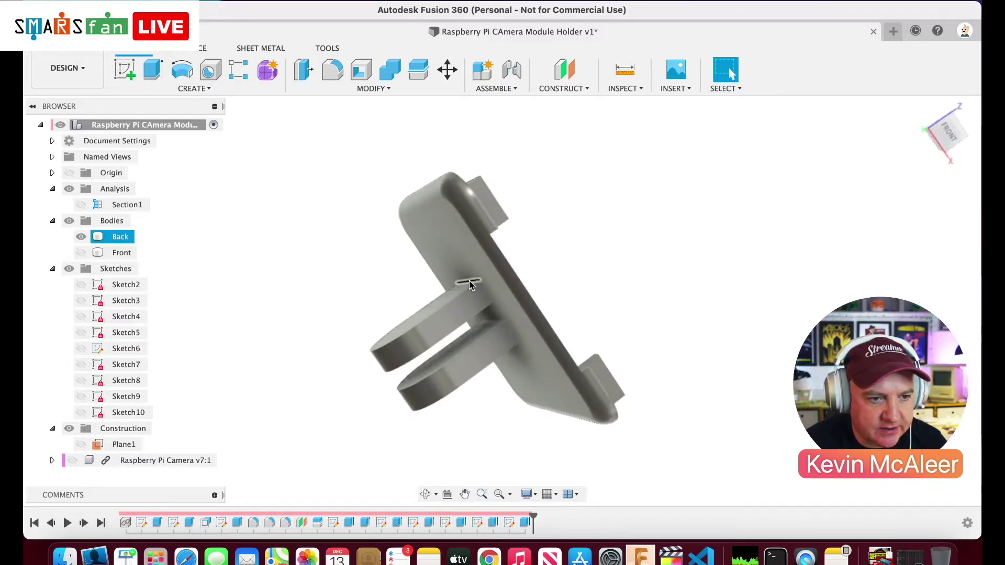
- Fillet the outer edge where the upper hinge lug meets the back plate with a 1 mm radius
{"action": "left_click", "coordinate": [471, 284]}
{"action": "key", "text": "f"}
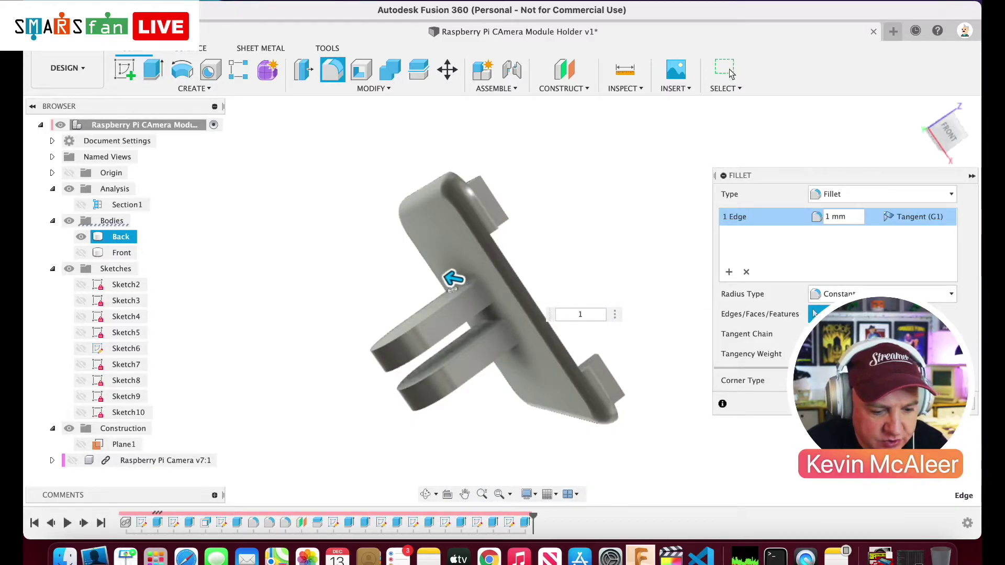
{"action": "key", "text": "Return"}
{"action": "key", "text": "Escape"}
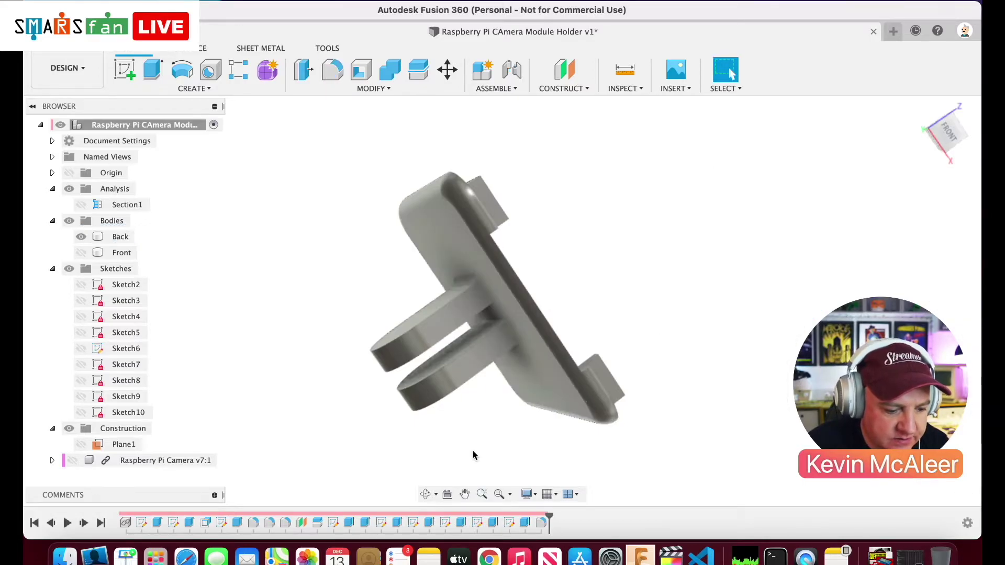
- Edit the 1 mm fillet to also include the remaining edges where both hinge lugs join the back plate
{"action": "left_click", "coordinate": [506, 494]}
{"action": "left_click", "coordinate": [509, 513]}
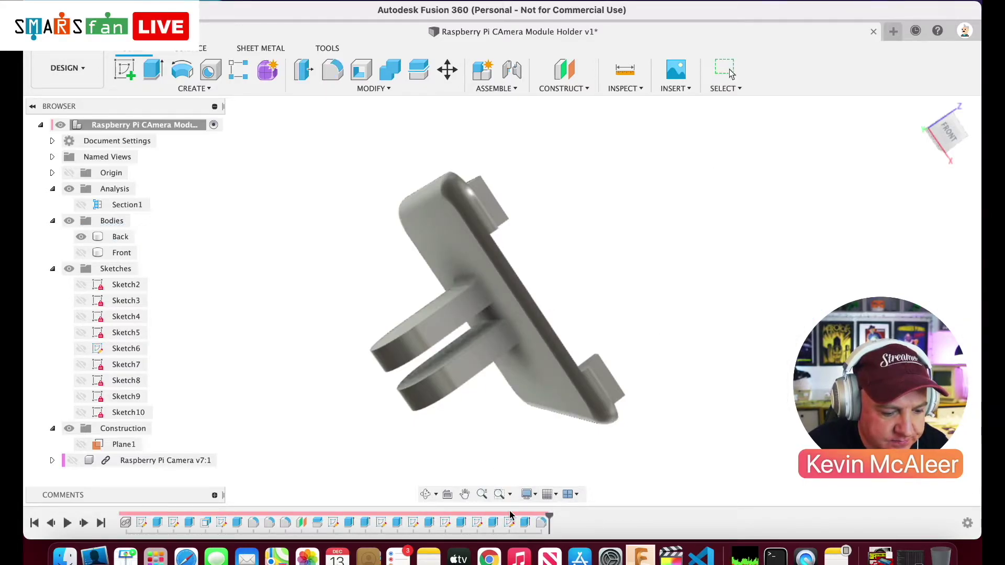
{"action": "left_click", "coordinate": [509, 494]}
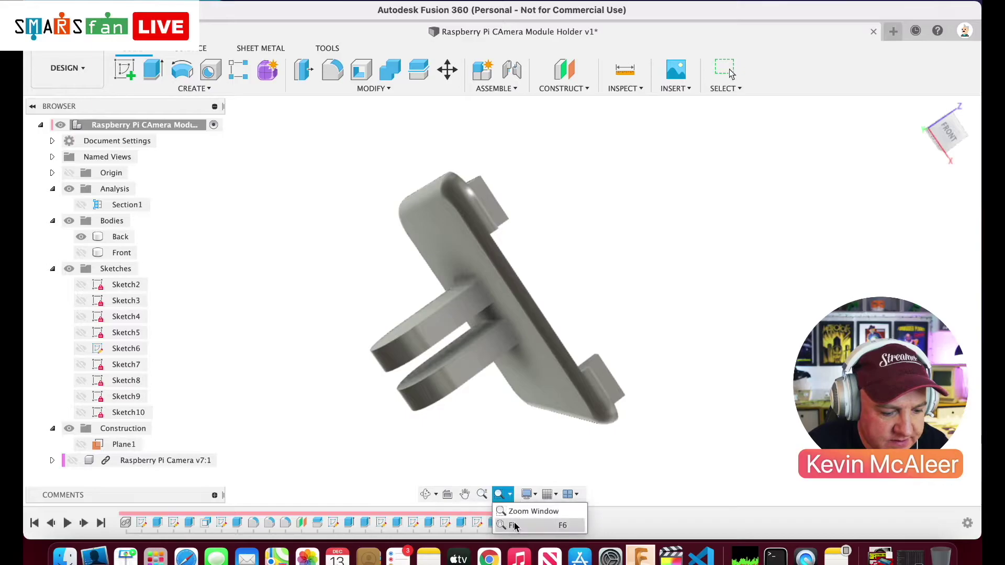
{"action": "left_click", "coordinate": [514, 525]}
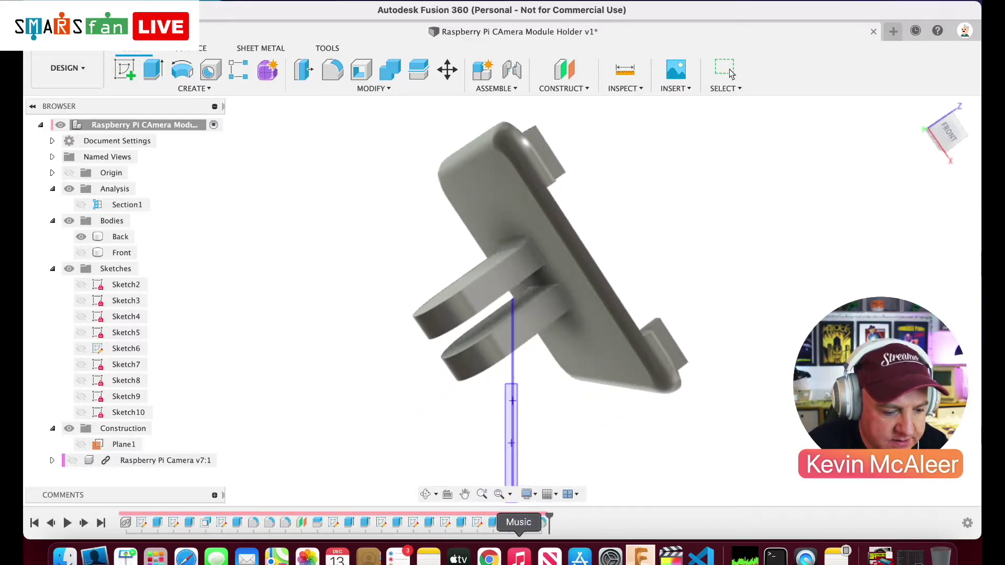
{"action": "key", "text": "Escape"}
{"action": "left_click", "coordinate": [482, 494]}
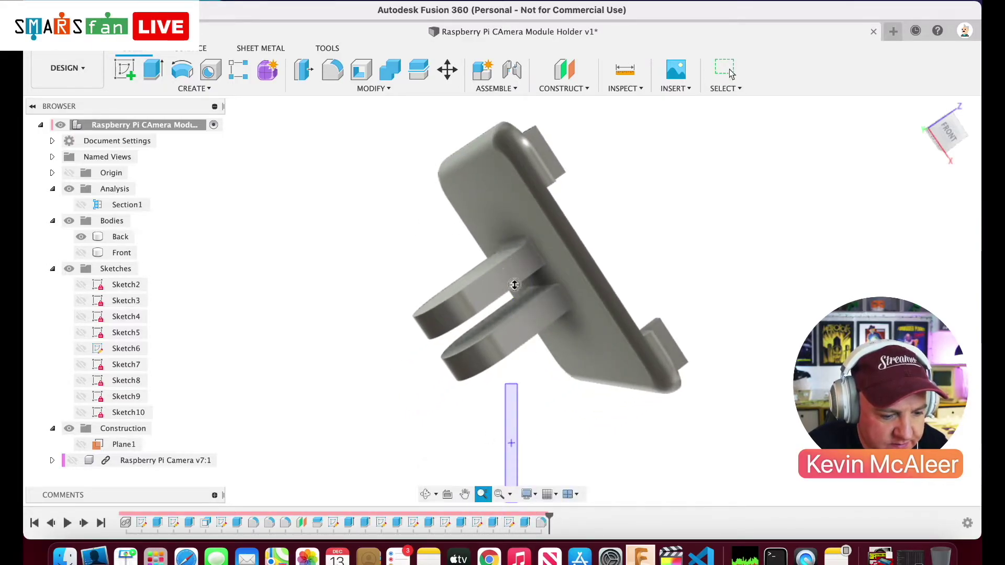
{"action": "key", "text": "Escape"}
{"action": "left_click", "coordinate": [482, 494]}
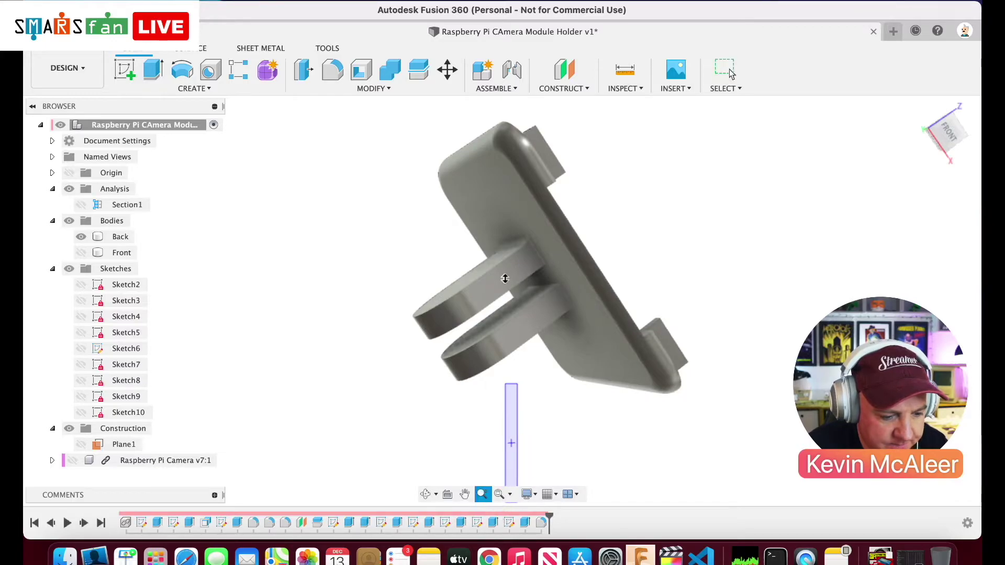
{"action": "left_click_drag", "start_coordinate": [504, 278], "coordinate": [499, 301]}
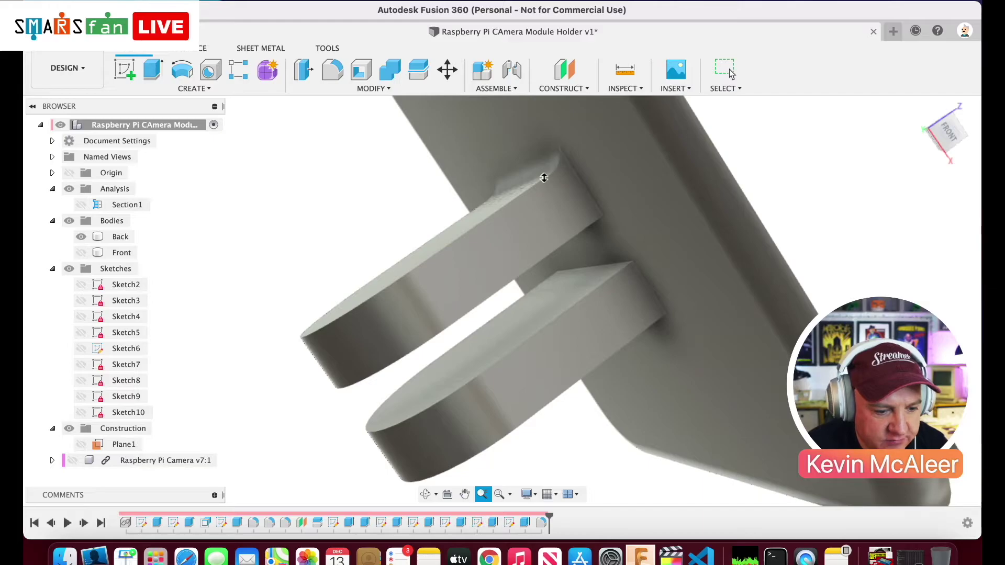
{"action": "key", "text": "Escape"}
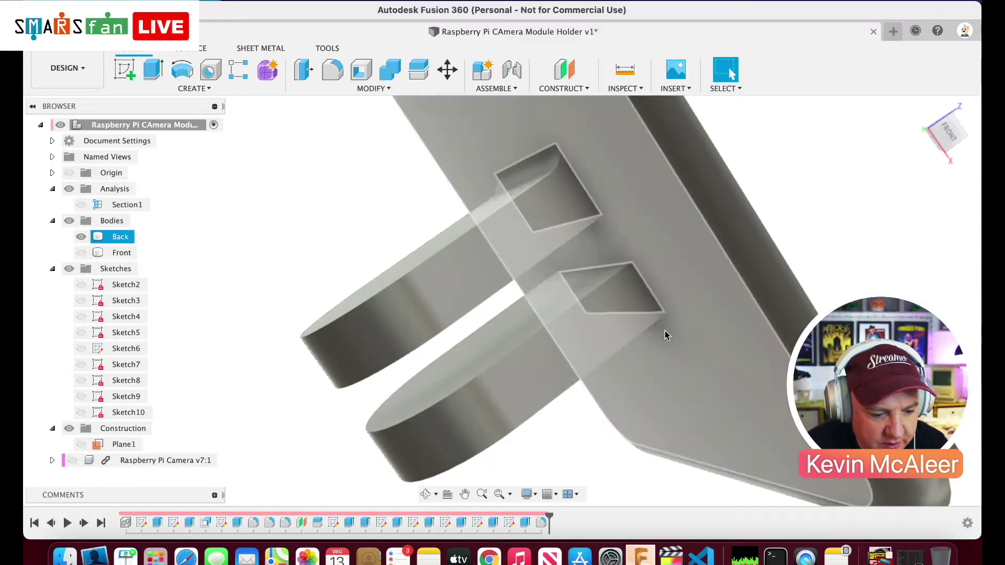
{"action": "double_click", "coordinate": [541, 523]}
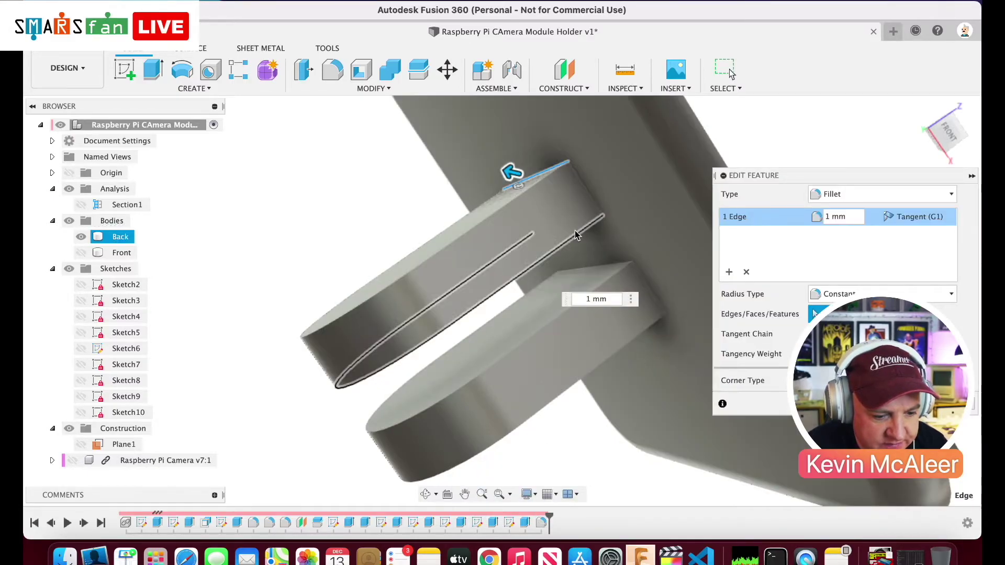
{"action": "left_click", "coordinate": [566, 225]}
{"action": "left_click", "coordinate": [602, 274]}
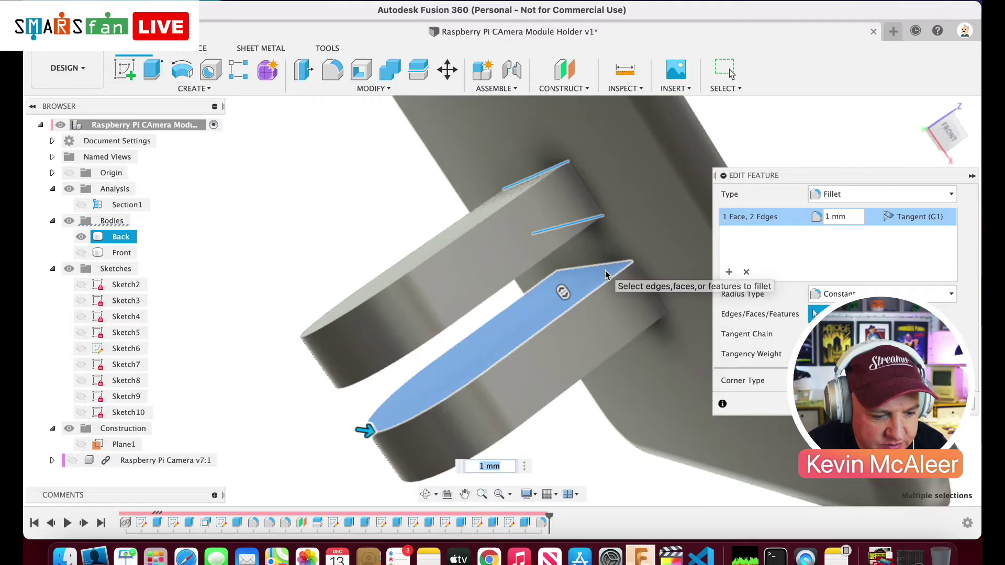
{"action": "left_click", "coordinate": [598, 272]}
{"action": "left_click", "coordinate": [596, 275]}
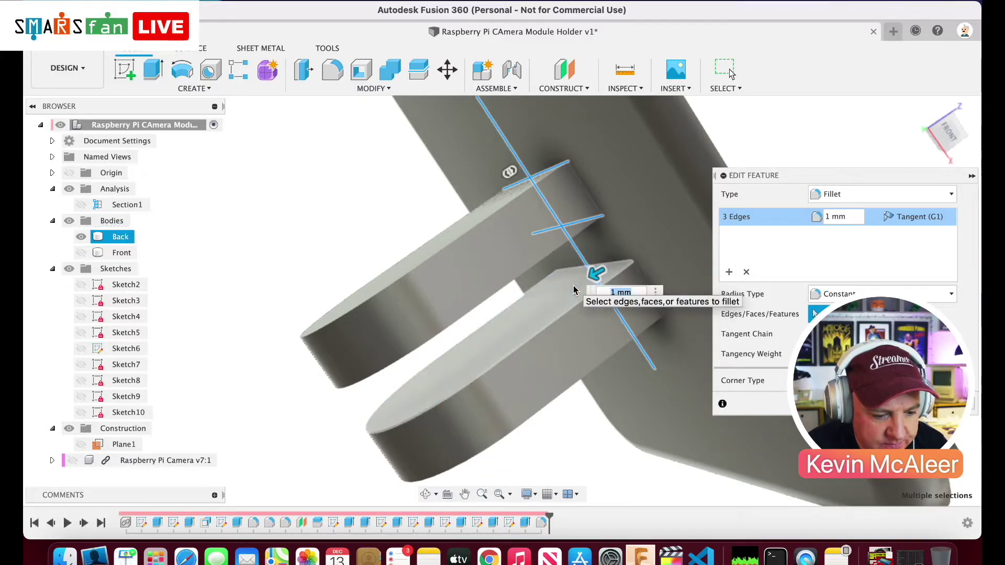
{"action": "left_click", "coordinate": [581, 271]}
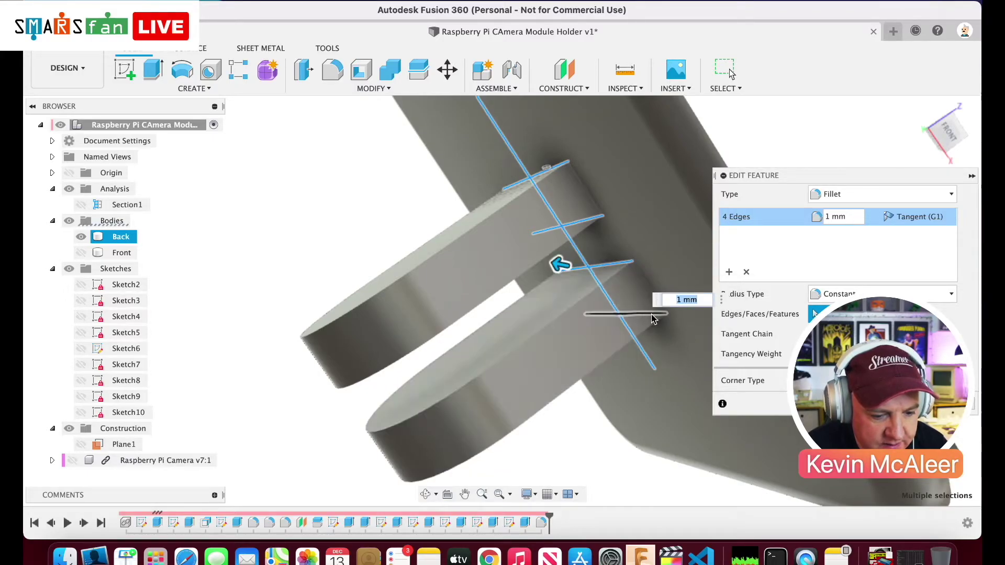
{"action": "left_click", "coordinate": [653, 317]}
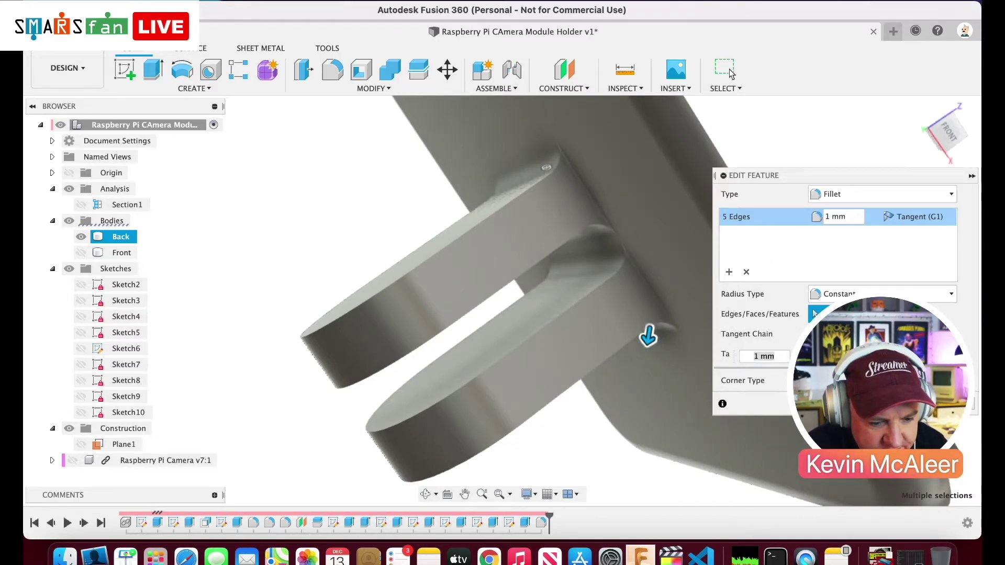
{"action": "key", "text": "Return"}
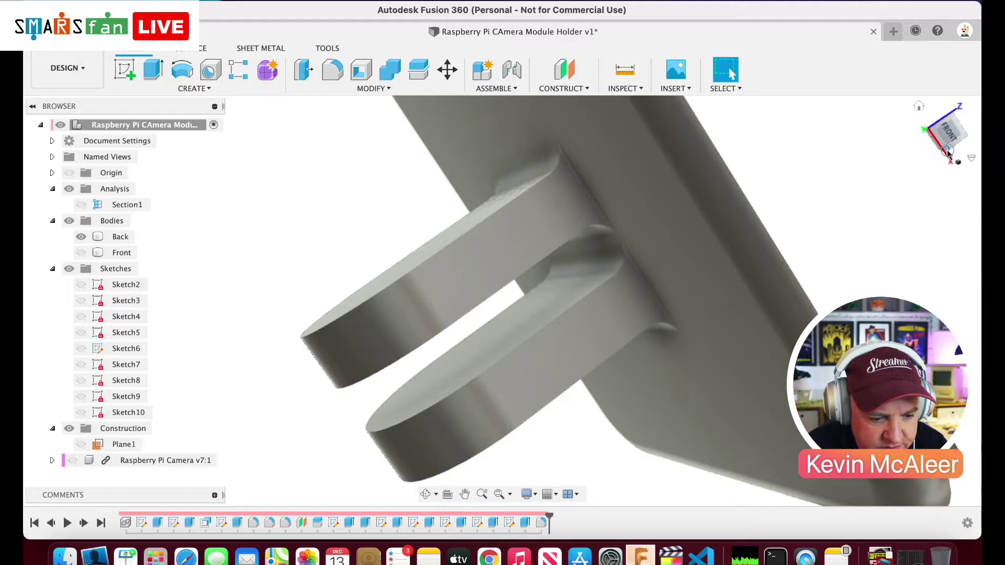
- Create a midplane between the outer faces of the two hinge lugs
{"action": "mouse_move", "coordinate": [952, 156]}
{"action": "left_mouse_down"}
{"action": "mouse_move", "coordinate": [949, 146]}
{"action": "mouse_move", "coordinate": [931, 151]}
{"action": "left_mouse_up"}
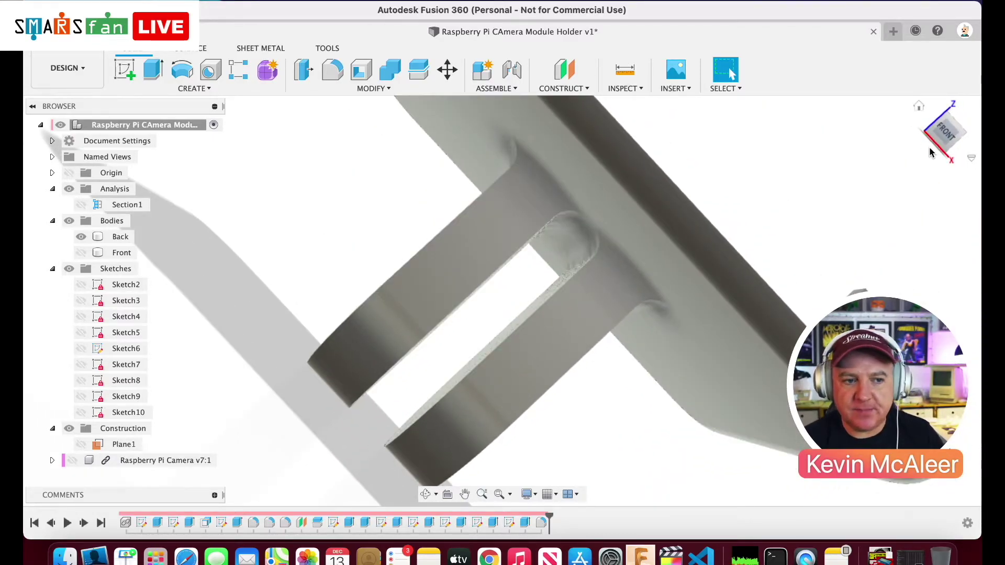
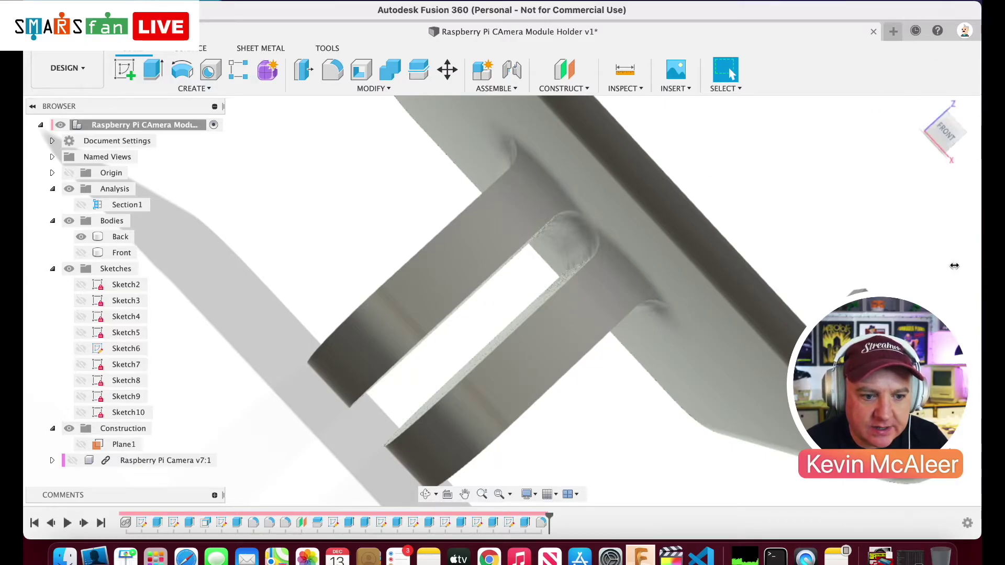
{"action": "left_click", "coordinate": [947, 156]}
{"action": "left_click", "coordinate": [557, 350]}
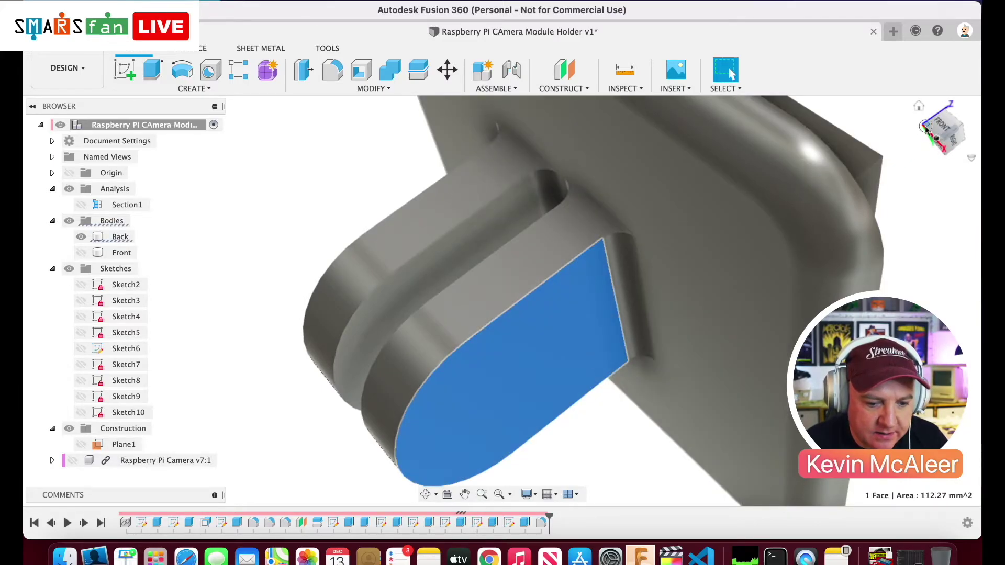
{"action": "mouse_move", "coordinate": [926, 127]}
{"action": "middle_mouse_down", "text": "shift"}
{"action": "mouse_move", "coordinate": [27, 190]}
{"action": "mouse_move", "coordinate": [24, 180]}
{"action": "middle_mouse_up", "text": "shift"}
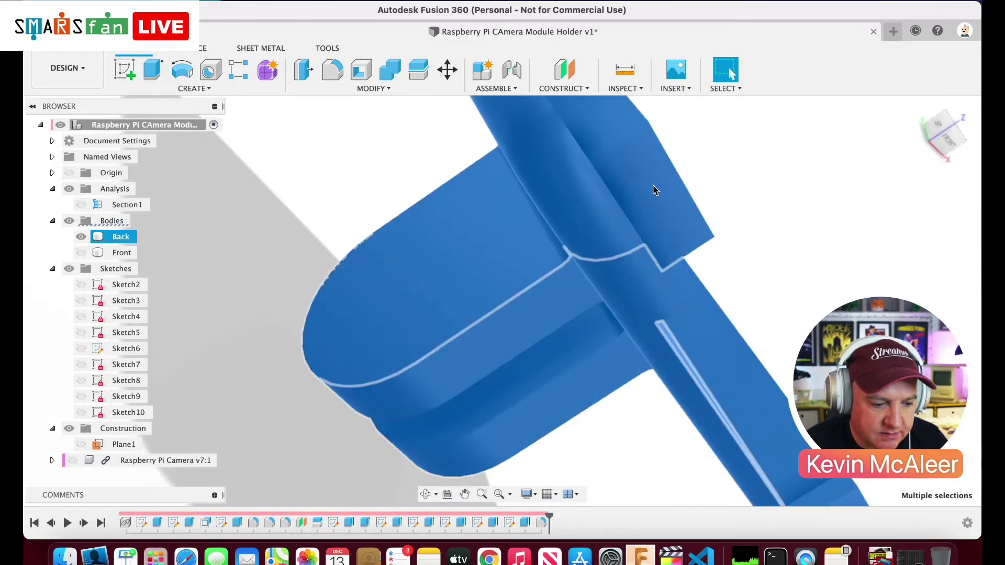
{"action": "left_click", "coordinate": [480, 265]}
{"action": "left_click", "coordinate": [568, 89]}
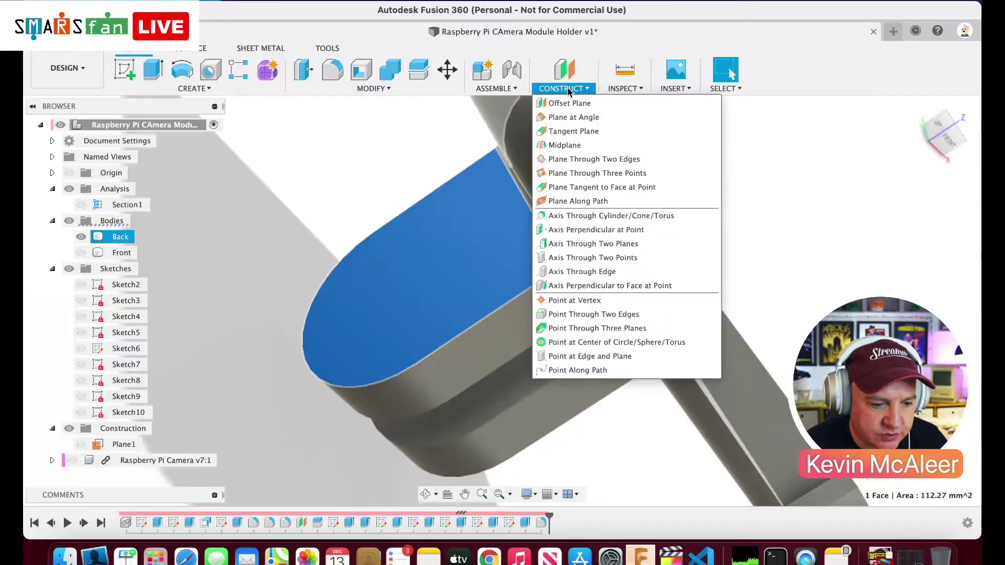
{"action": "left_click", "coordinate": [550, 142]}
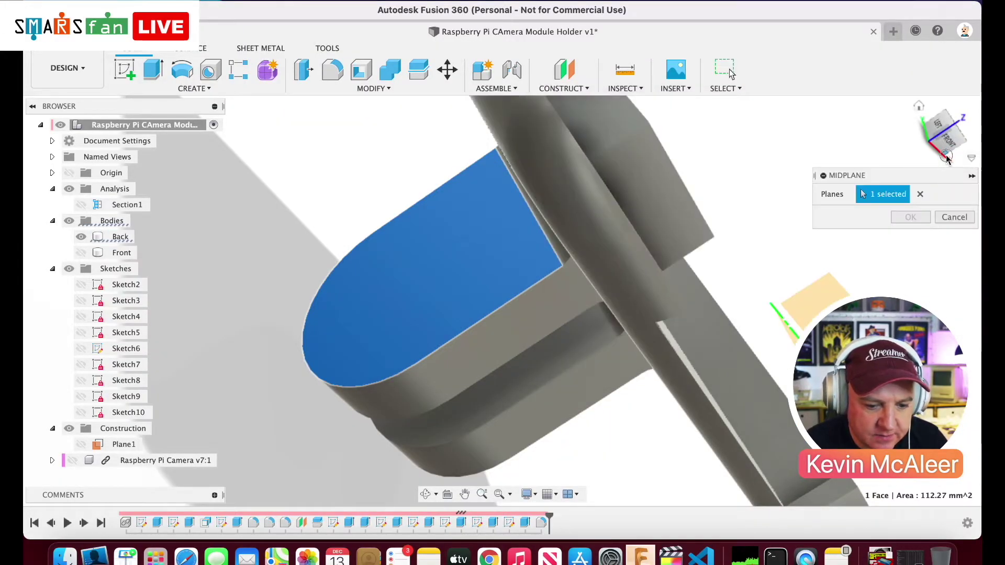
{"action": "left_click", "coordinate": [945, 156]}
{"action": "left_click", "coordinate": [515, 398]}
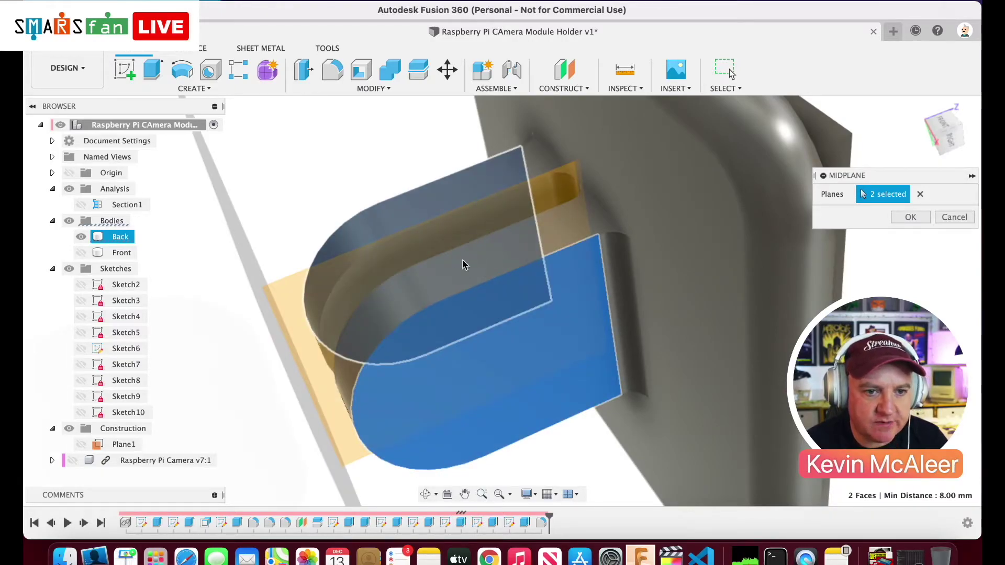
{"action": "key", "text": "Return"}
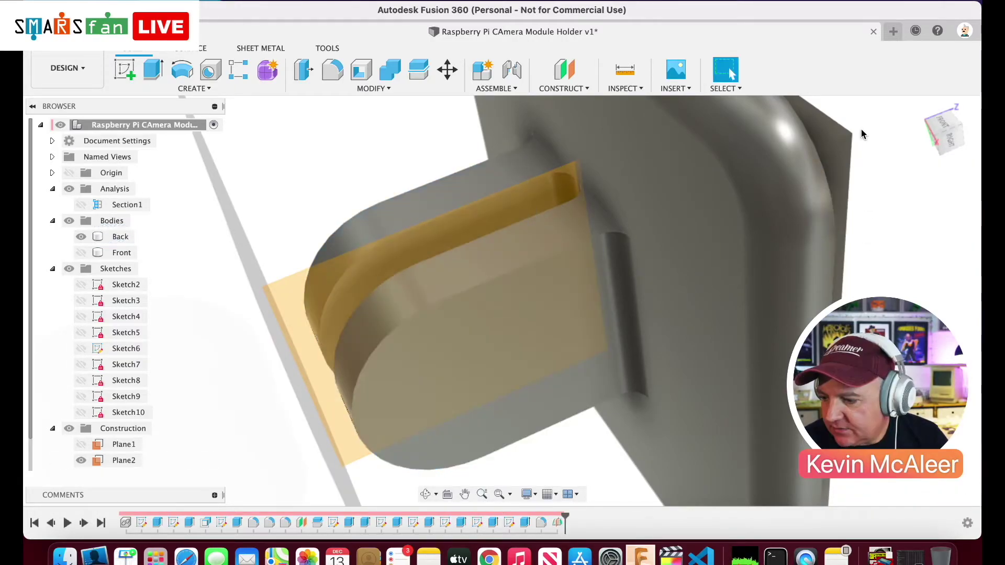
- Start a sketch on the hinge lug's outer face and draw a circle centred on its rounded end
{"action": "left_click", "coordinate": [517, 368]}
{"action": "left_click", "coordinate": [494, 368]}
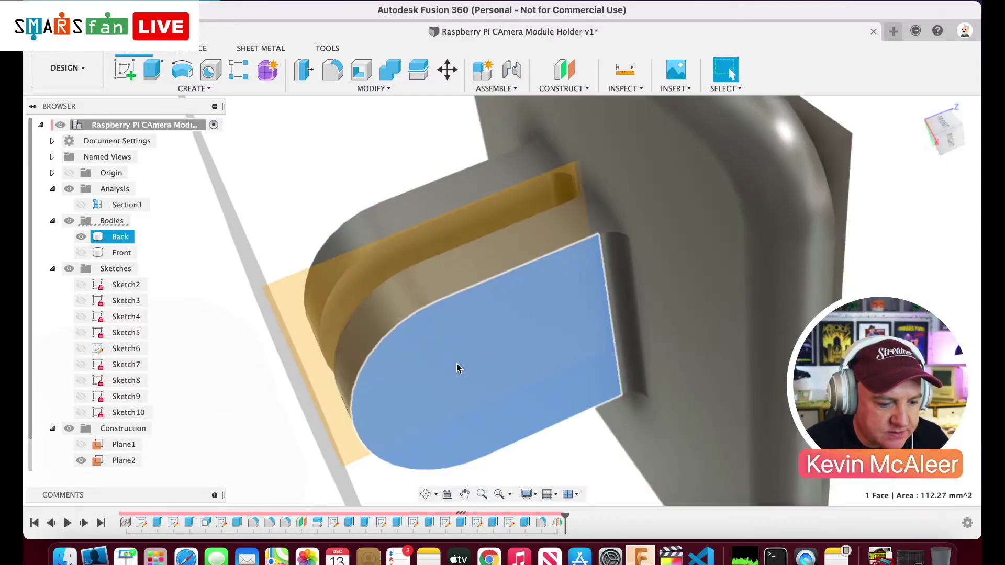
{"action": "left_click", "coordinate": [125, 69]}
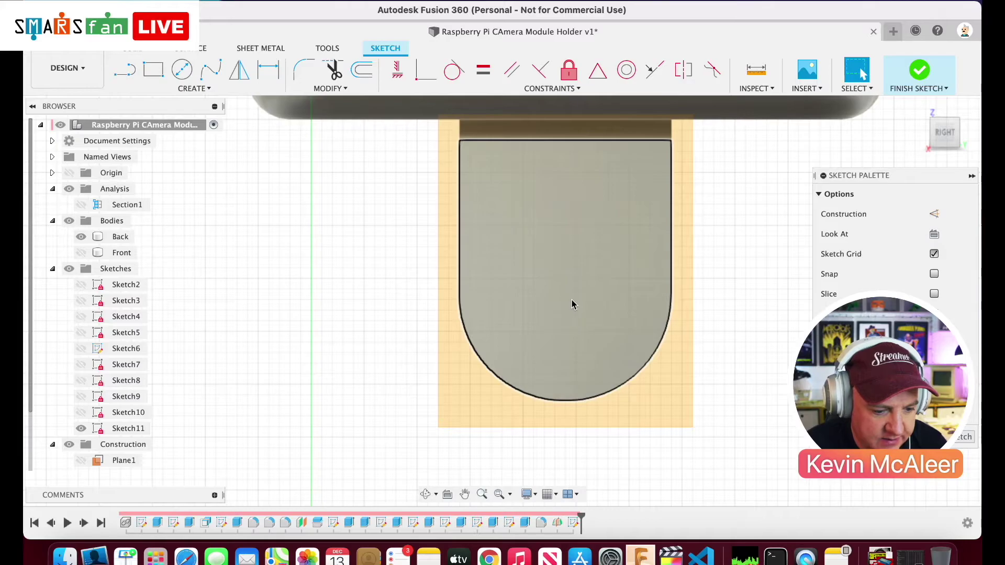
{"action": "key", "text": "c"}
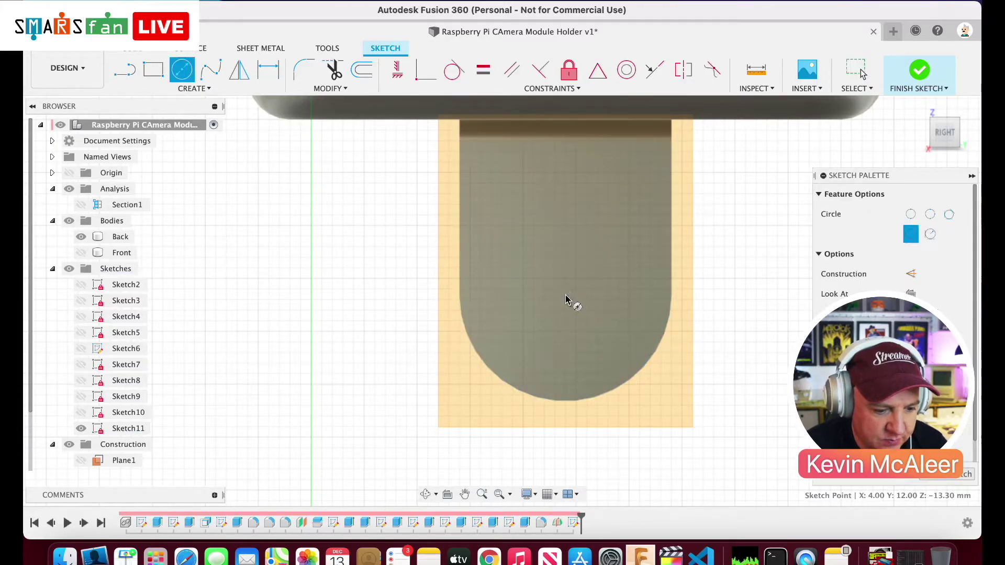
{"action": "left_click", "coordinate": [565, 295]}
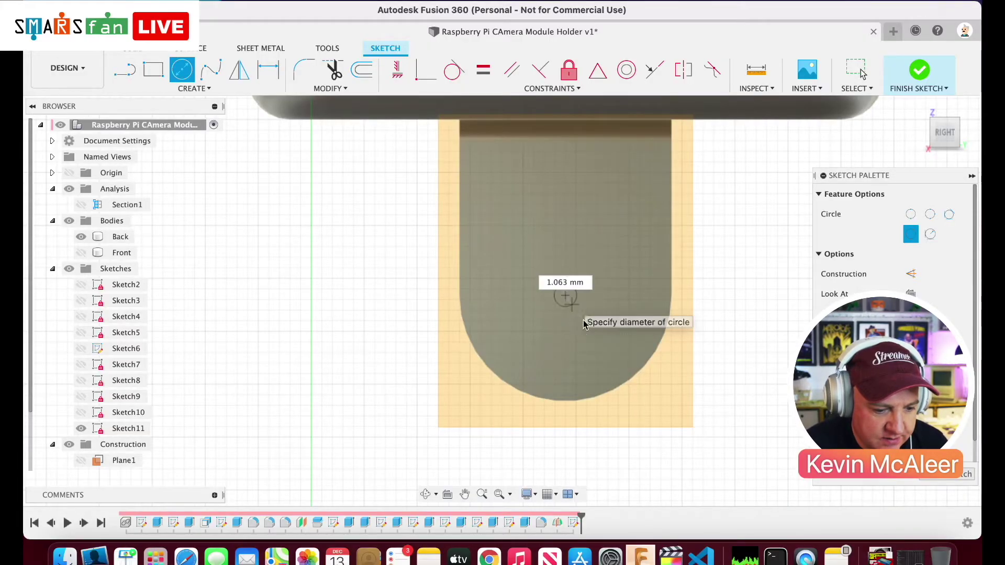
{"action": "left_click", "coordinate": [604, 345]}
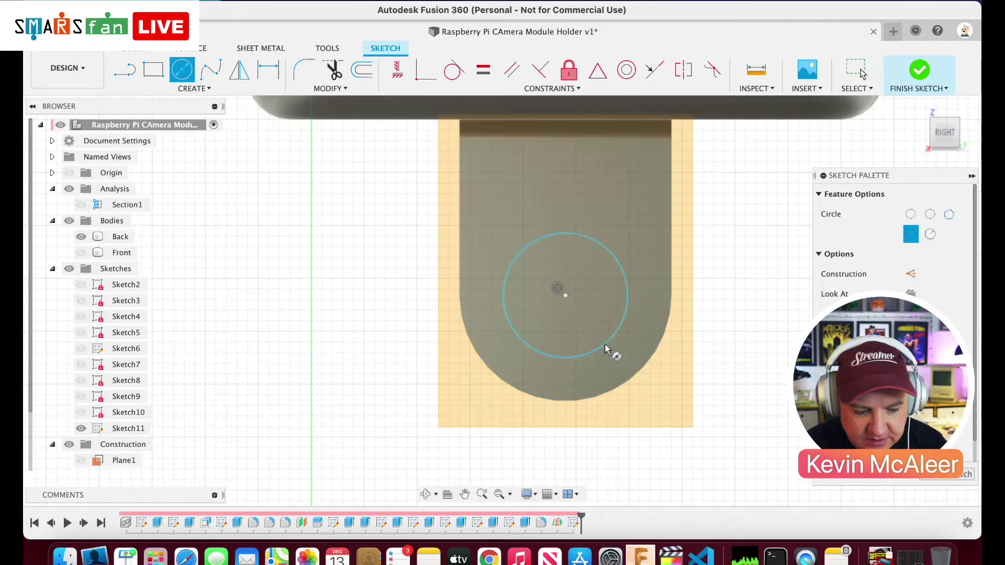
- Dimension the circle's diameter to 6 mm
{"action": "key", "text": "d"}
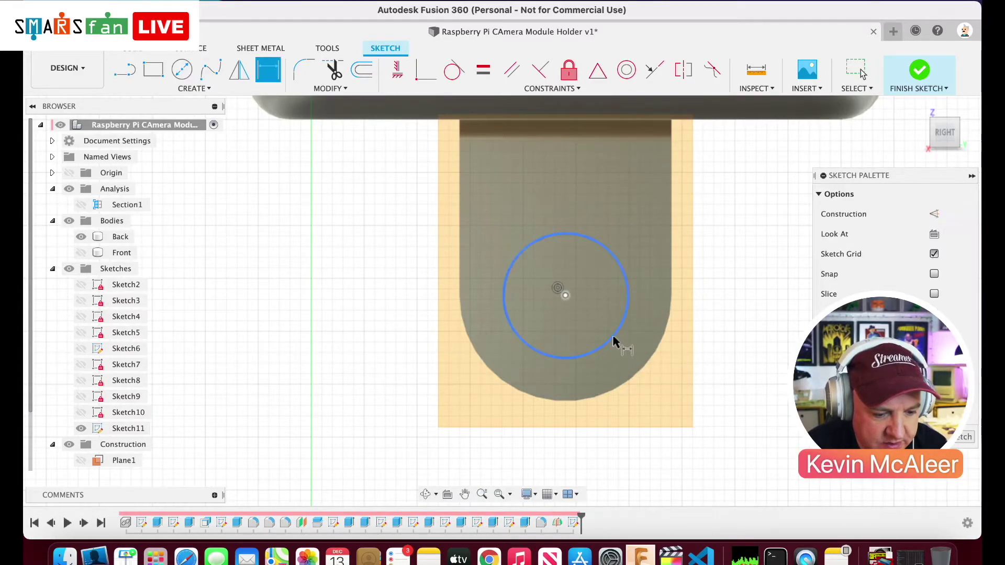
{"action": "left_click", "coordinate": [613, 337]}
{"action": "left_click", "coordinate": [628, 356]}
{"action": "type", "text": "6"}
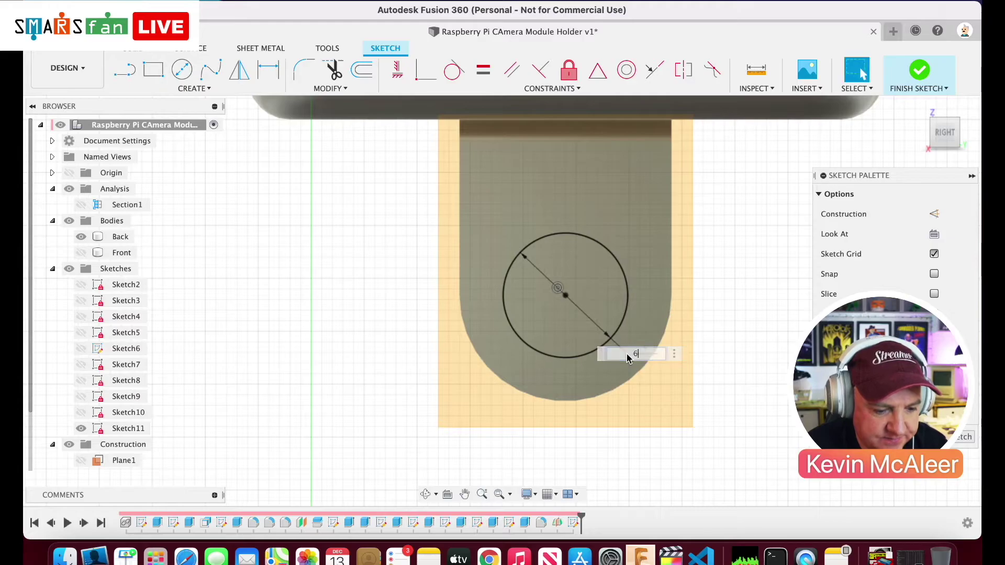
{"action": "key", "text": "Return"}
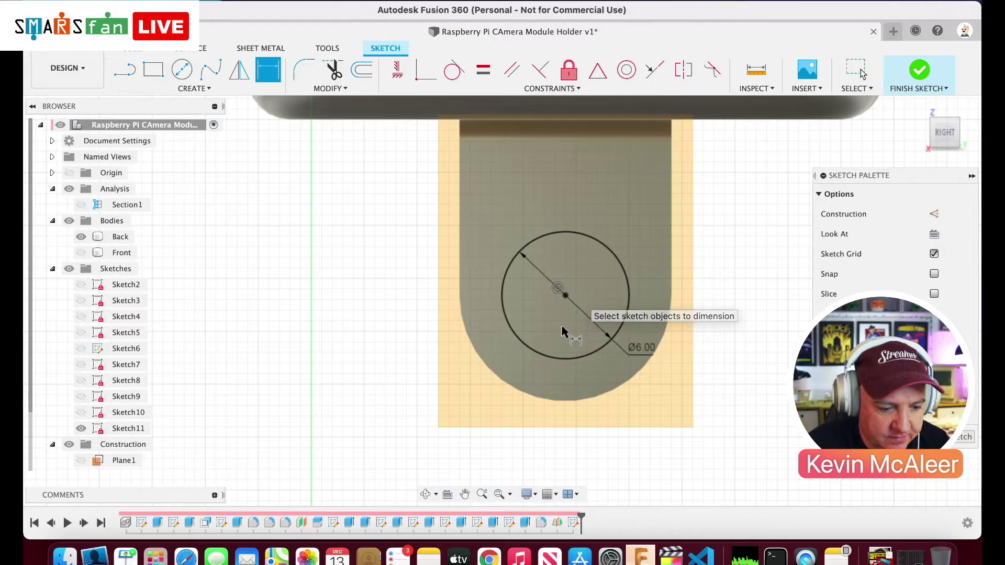
- Draw a vertical construction line from the circle's centre up the lug towards the back plate
{"action": "left_click", "coordinate": [499, 492]}
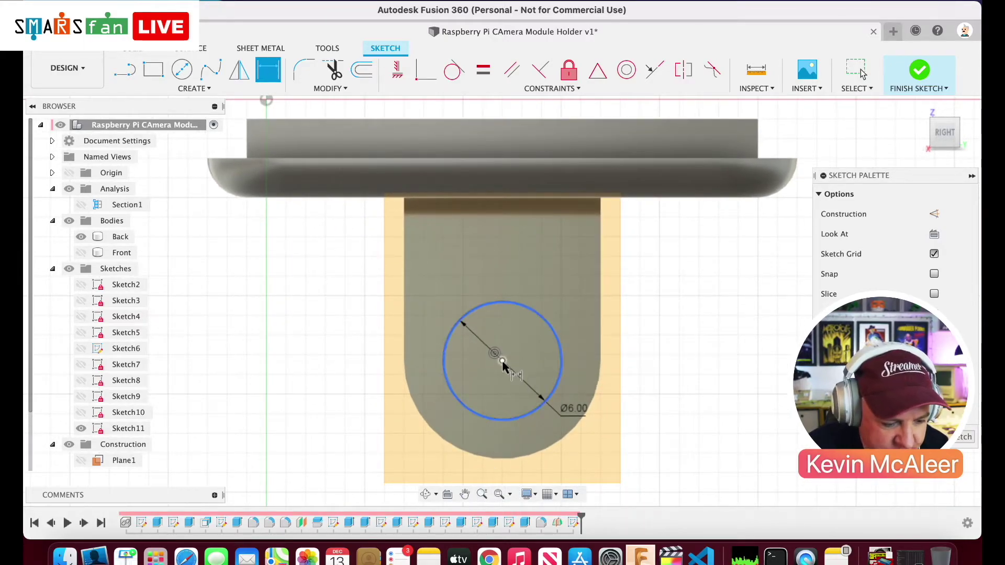
{"action": "key", "text": "l"}
{"action": "key", "text": "x"}
{"action": "left_click", "coordinate": [503, 361]}
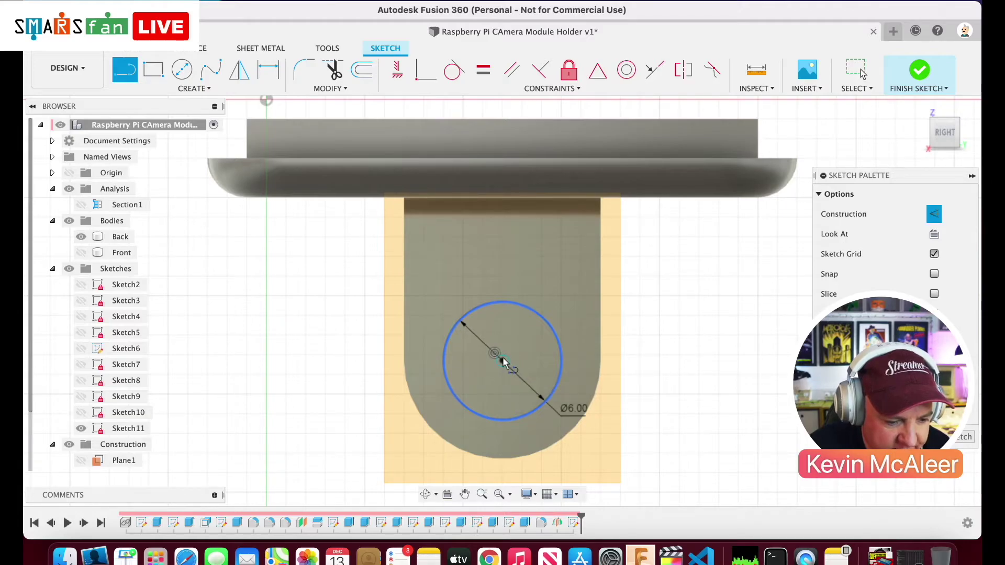
{"action": "left_click", "coordinate": [502, 245]}
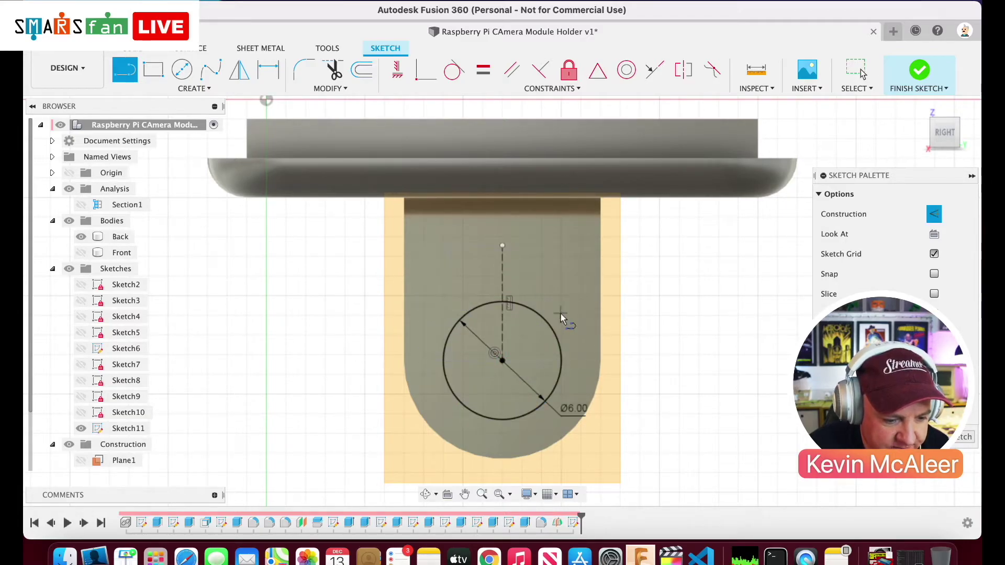
- Draw a small circle centred on the construction line above the 6 mm circle and dimension its diameter to 1 mm
{"action": "key", "text": "c"}
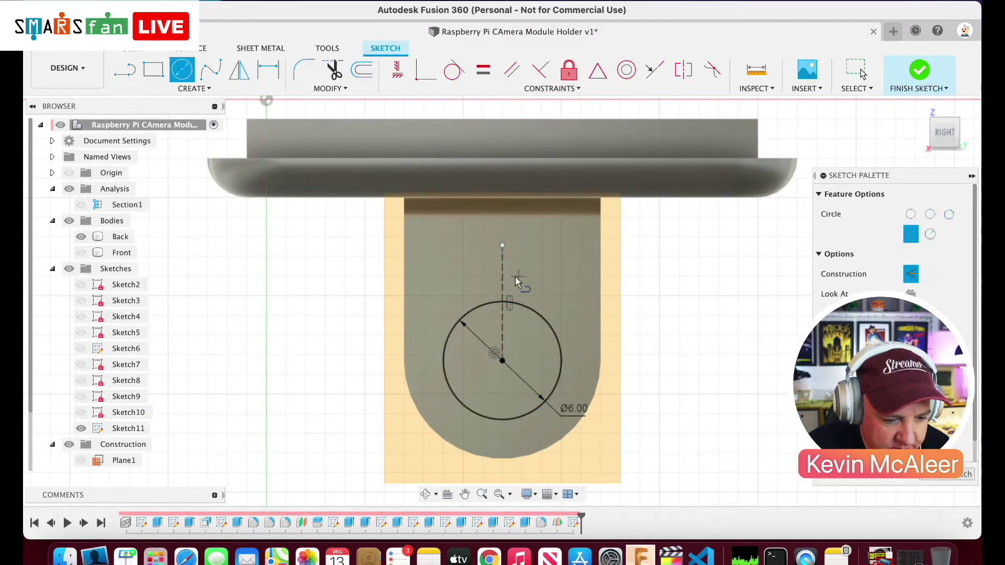
{"action": "left_click", "coordinate": [504, 277]}
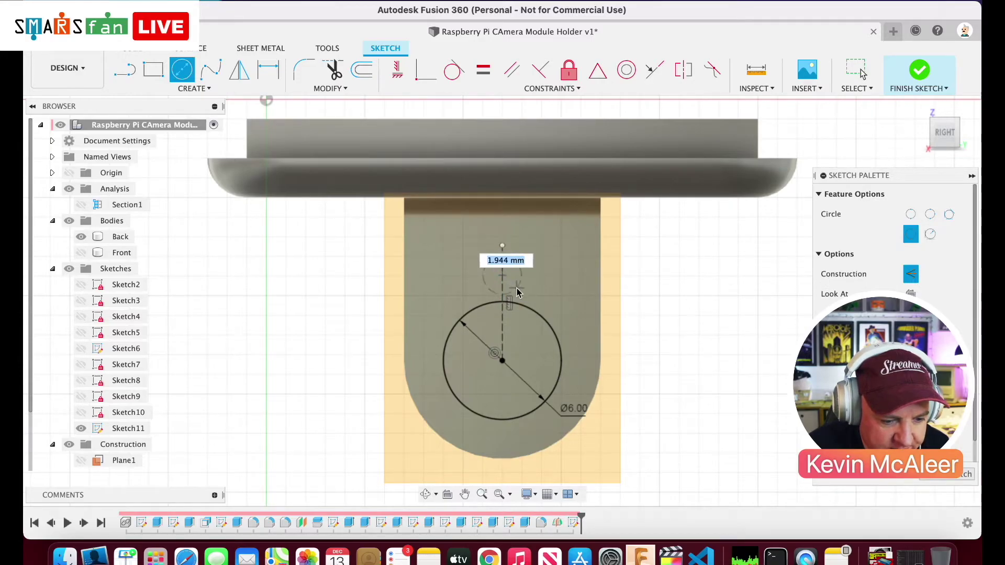
{"action": "left_click", "coordinate": [517, 290]}
{"action": "key", "text": "d"}
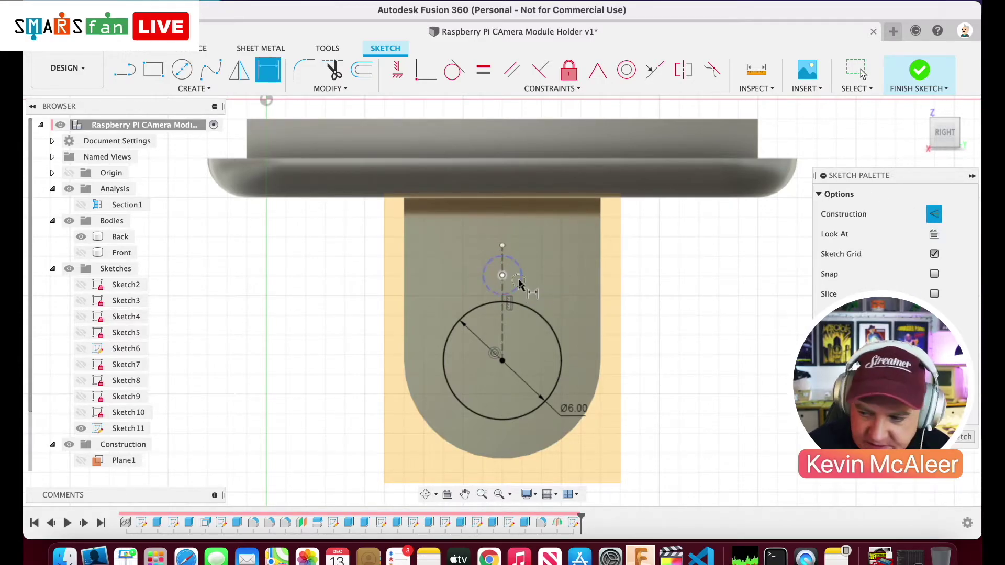
{"action": "left_click", "coordinate": [518, 288]}
{"action": "left_click", "coordinate": [566, 293]}
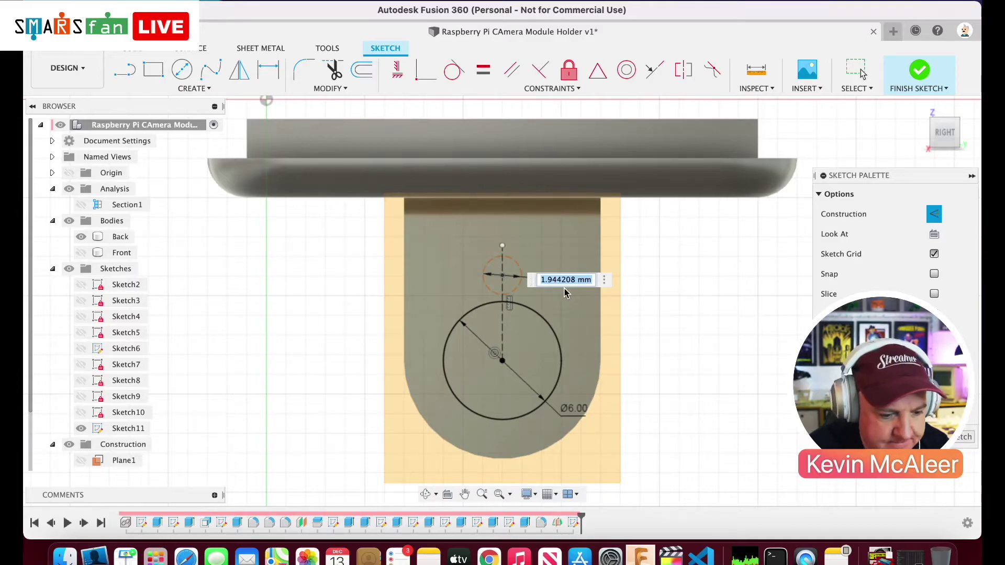
{"action": "type", "text": "1"}
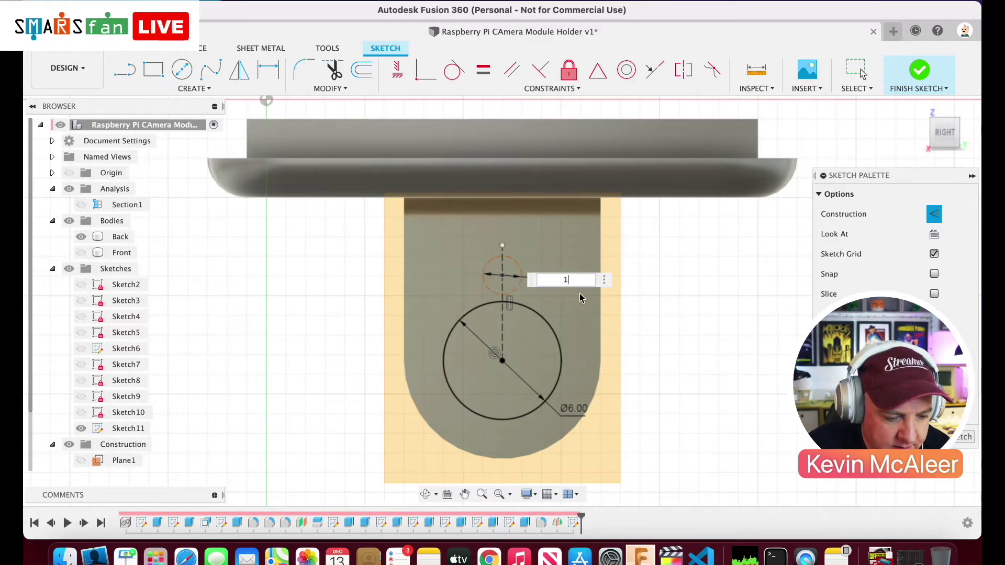
{"action": "key", "text": "Return"}
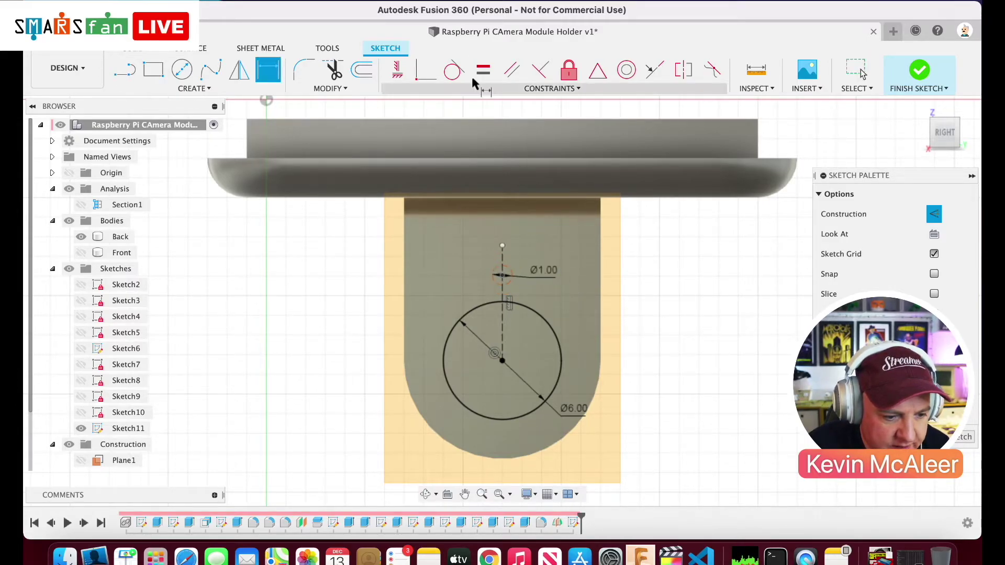
- Constrain the 1 mm circle tangent to the outside of the 6 mm circle
{"action": "left_click", "coordinate": [455, 78]}
{"action": "left_click", "coordinate": [508, 281]}
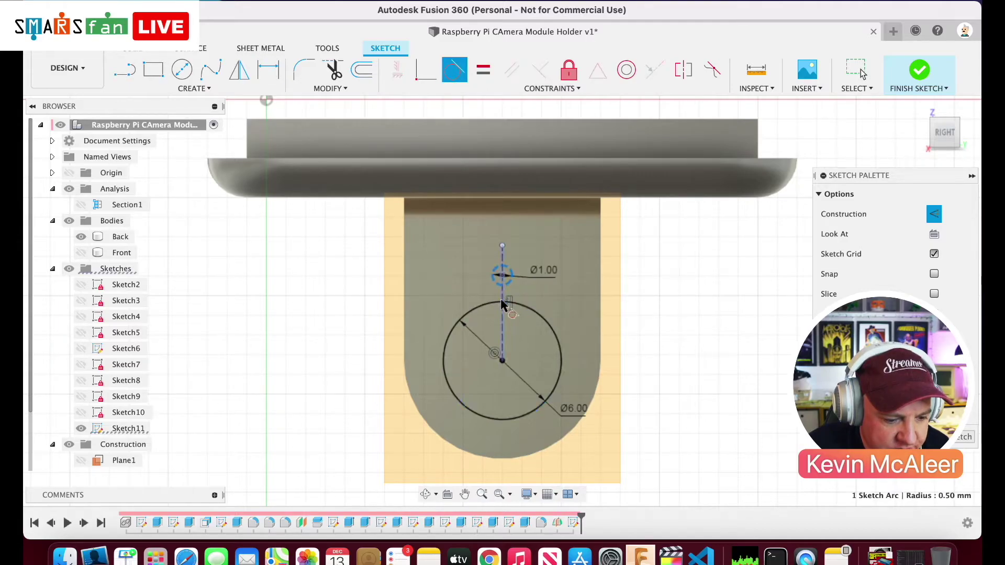
{"action": "left_click", "coordinate": [500, 306]}
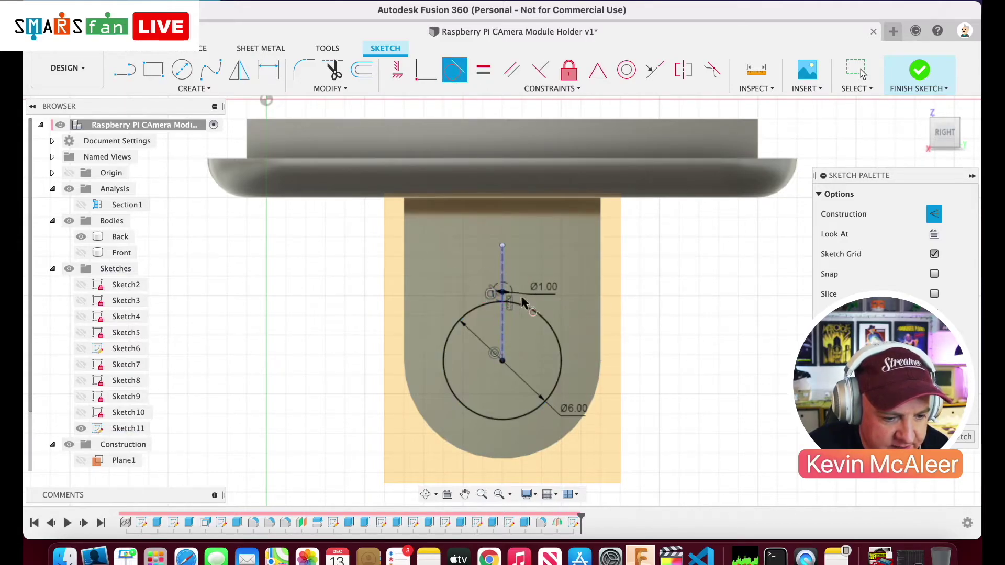
{"action": "left_click", "coordinate": [857, 72]}
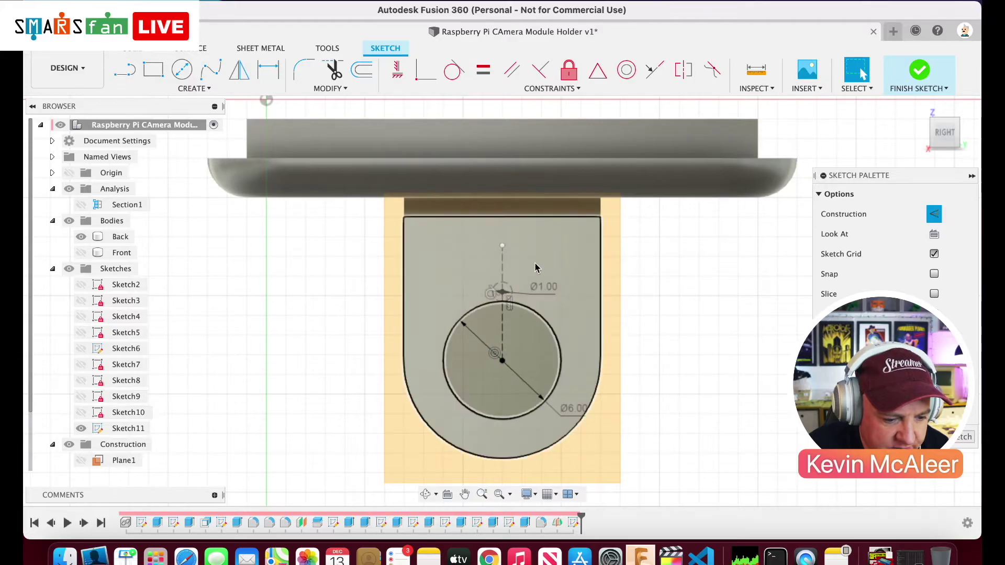
- Circular-pattern the 1 mm circle around the 6 mm circle's centre with a quantity of 16 and finish the sketch
{"action": "left_click", "coordinate": [518, 291]}
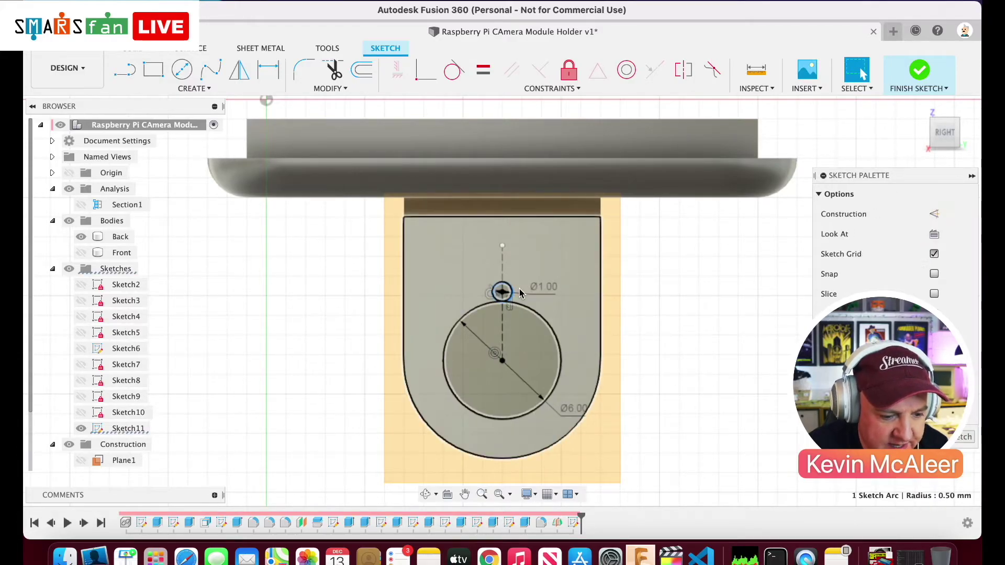
{"action": "left_click", "coordinate": [213, 95]}
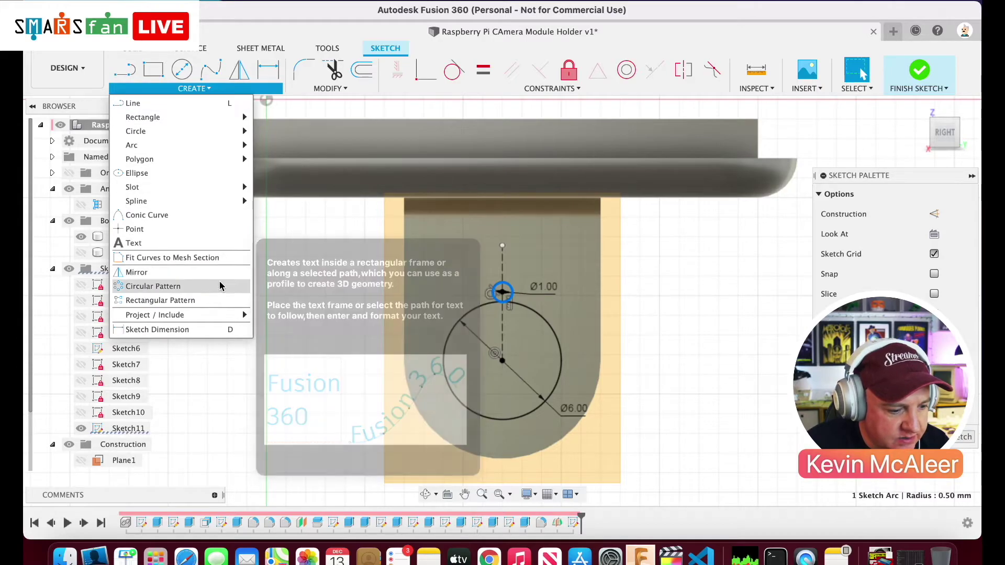
{"action": "left_click", "coordinate": [219, 287]}
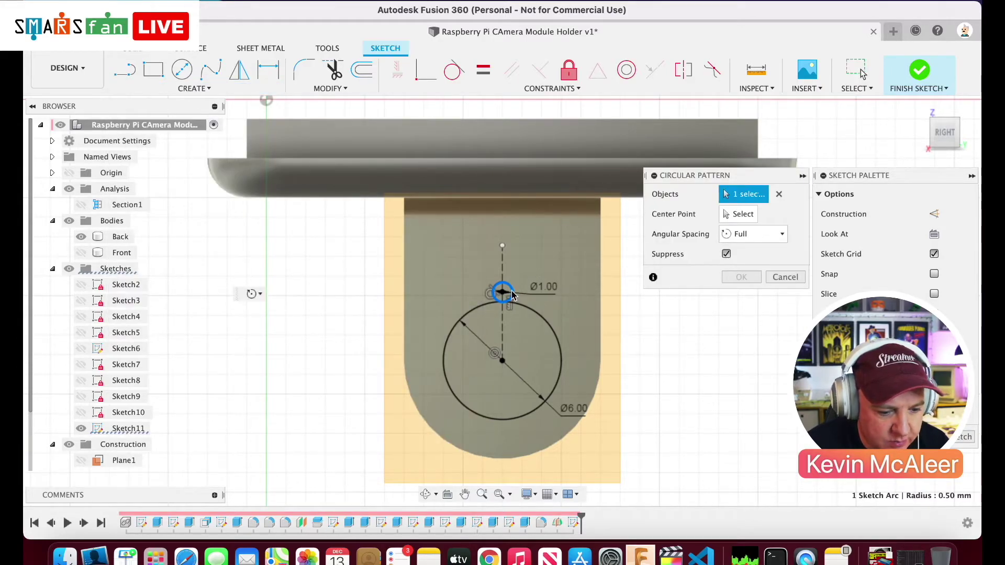
{"action": "left_click", "coordinate": [741, 215]}
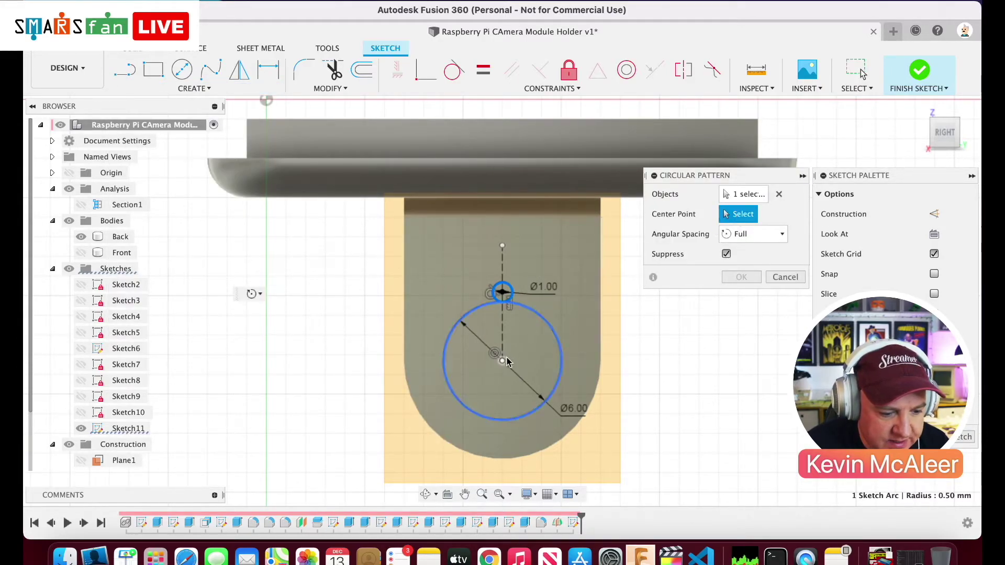
{"action": "left_click", "coordinate": [503, 362]}
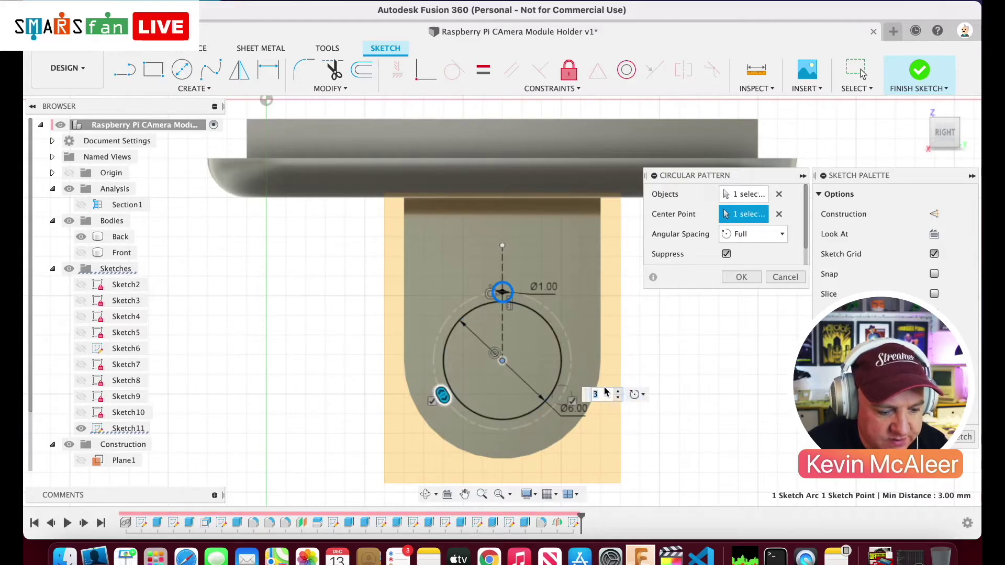
{"action": "type", "text": "16"}
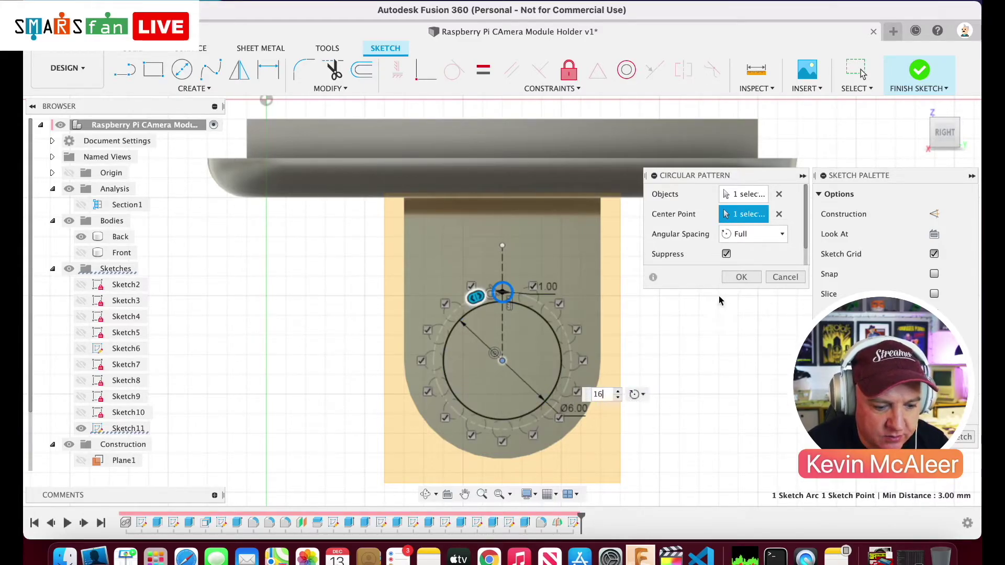
{"action": "left_click", "coordinate": [741, 277]}
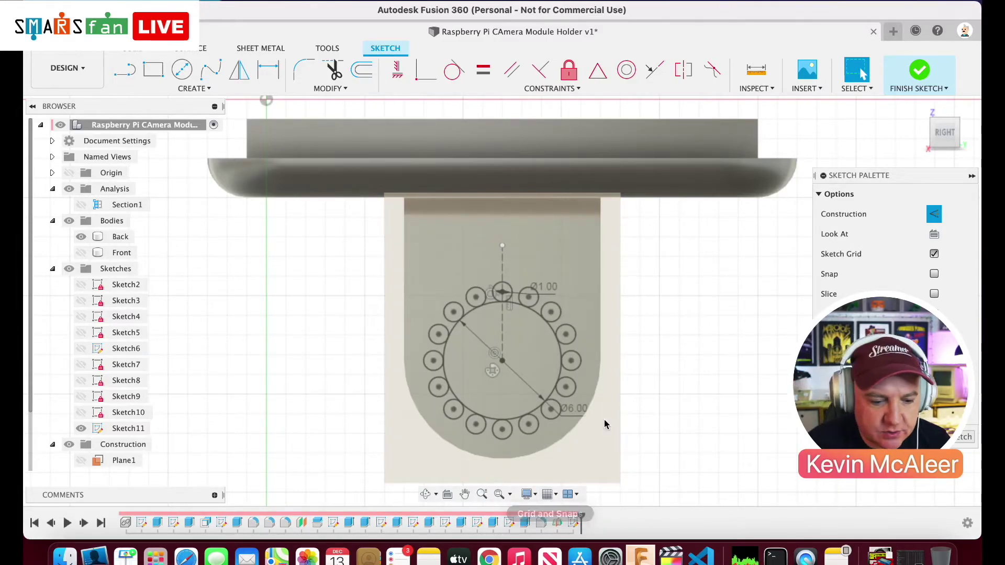
{"action": "left_click", "coordinate": [922, 76]}
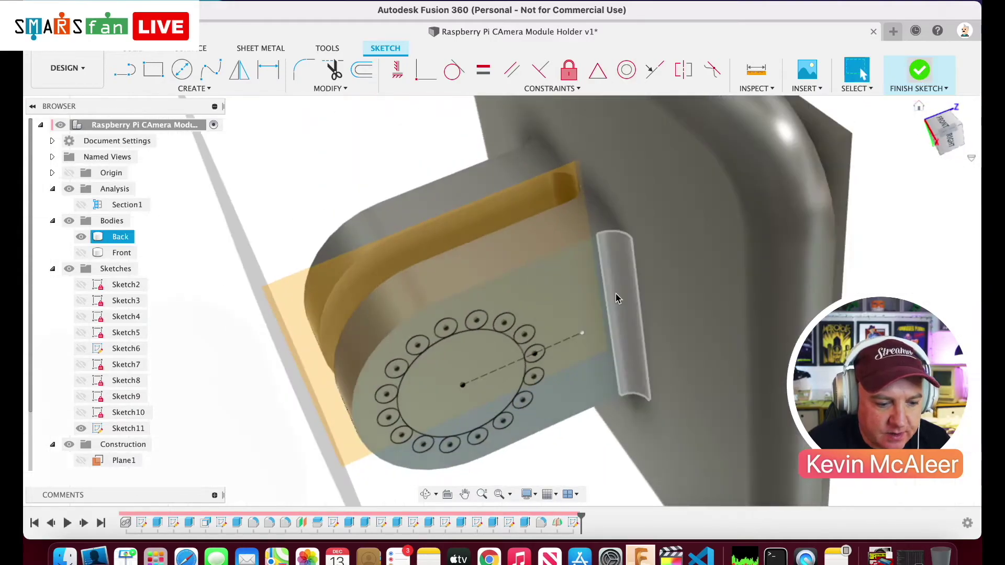
- Extrude the 6 mm circle profile 1.75 mm outward from the hinge lug's face
{"action": "left_click", "coordinate": [451, 362]}
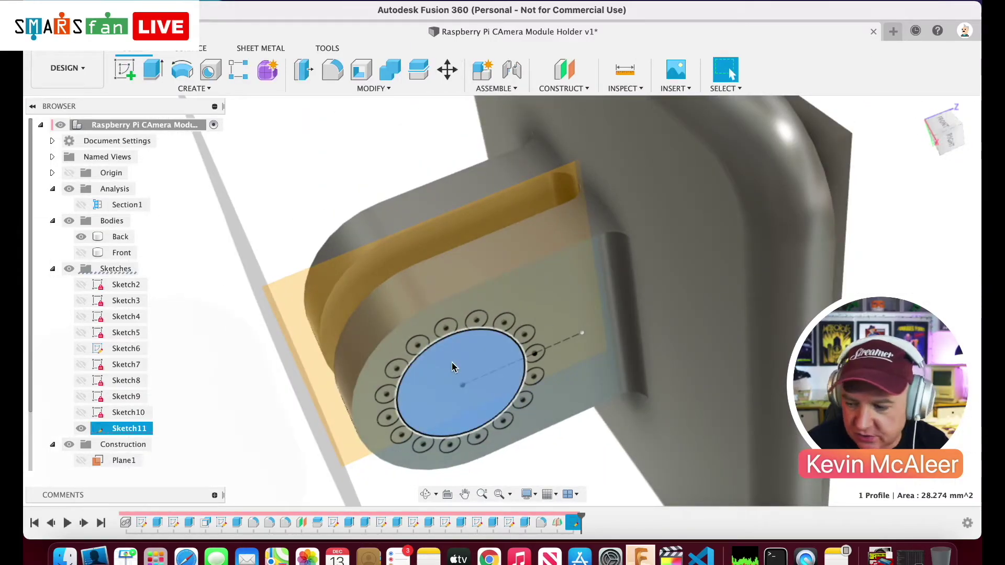
{"action": "key", "text": "e"}
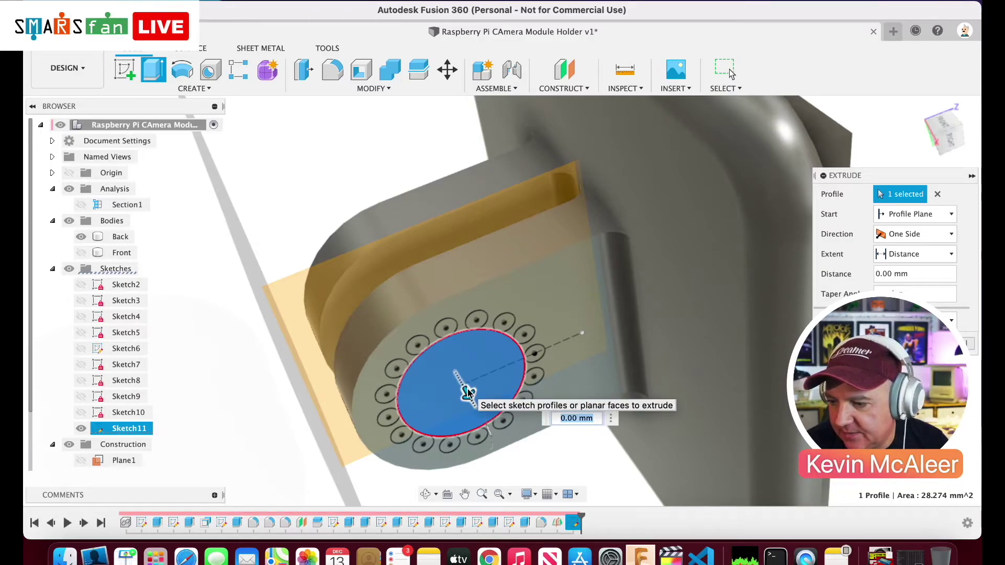
{"action": "type", "text": "1/"}
{"action": "type", "text": "7"}
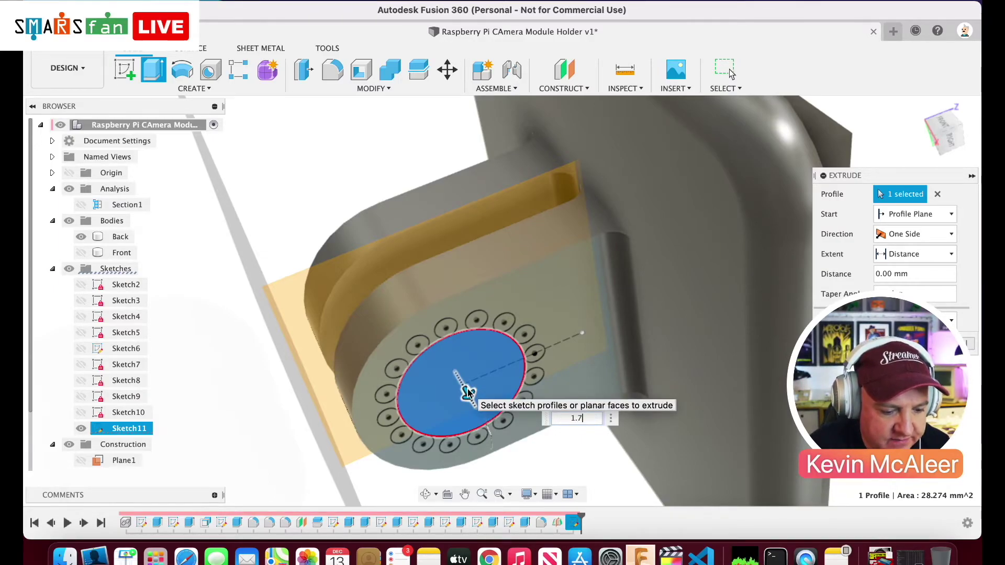
{"action": "type", "text": "5"}
{"action": "key", "text": "Return"}
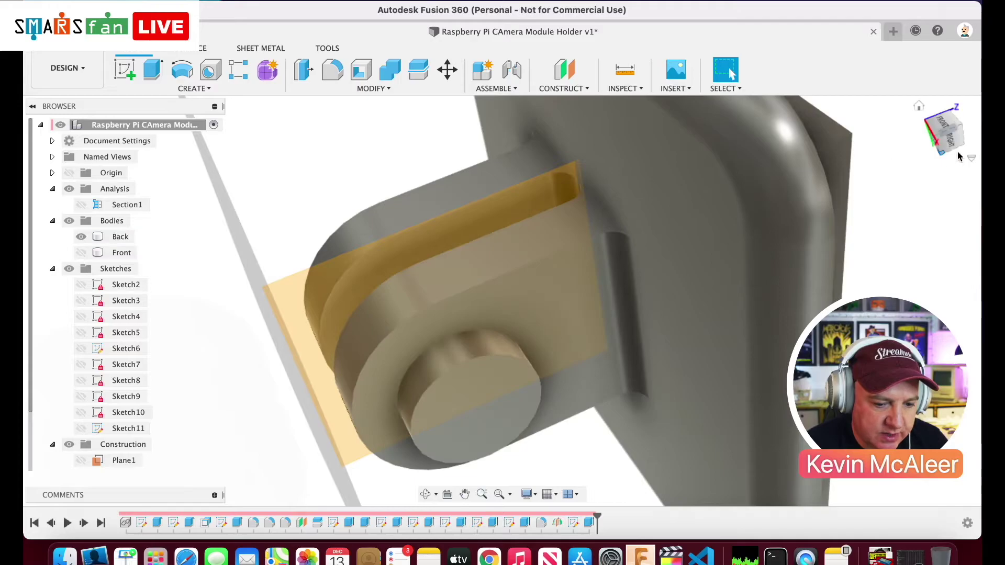
- Mirror the round boss extrusion feature across the midplane onto the opposite hinge lug
{"action": "mouse_move", "coordinate": [950, 141]}
{"action": "left_mouse_down"}
{"action": "mouse_move", "coordinate": [943, 215]}
{"action": "mouse_move", "coordinate": [966, 146]}
{"action": "left_mouse_up"}
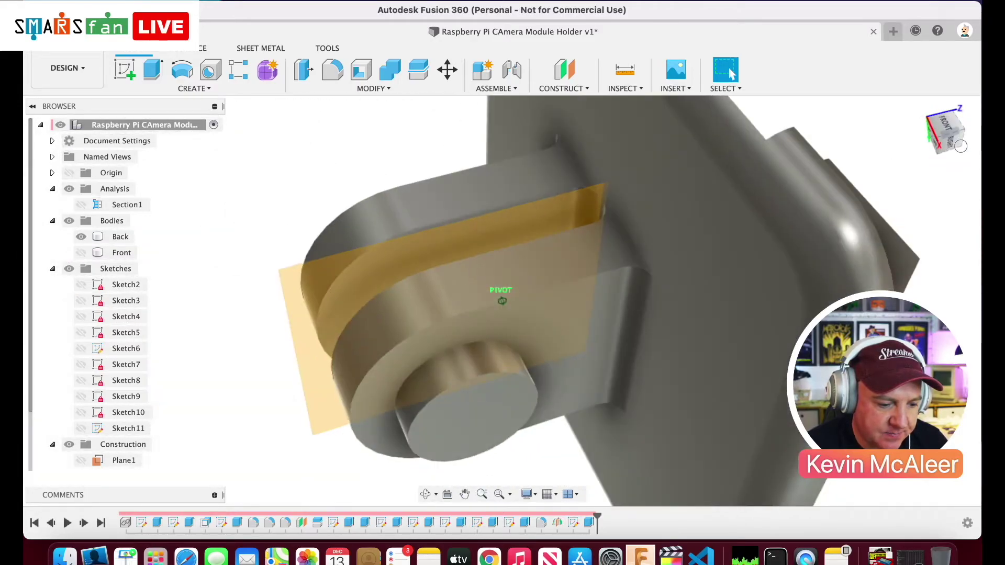
{"action": "left_click", "coordinate": [590, 522]}
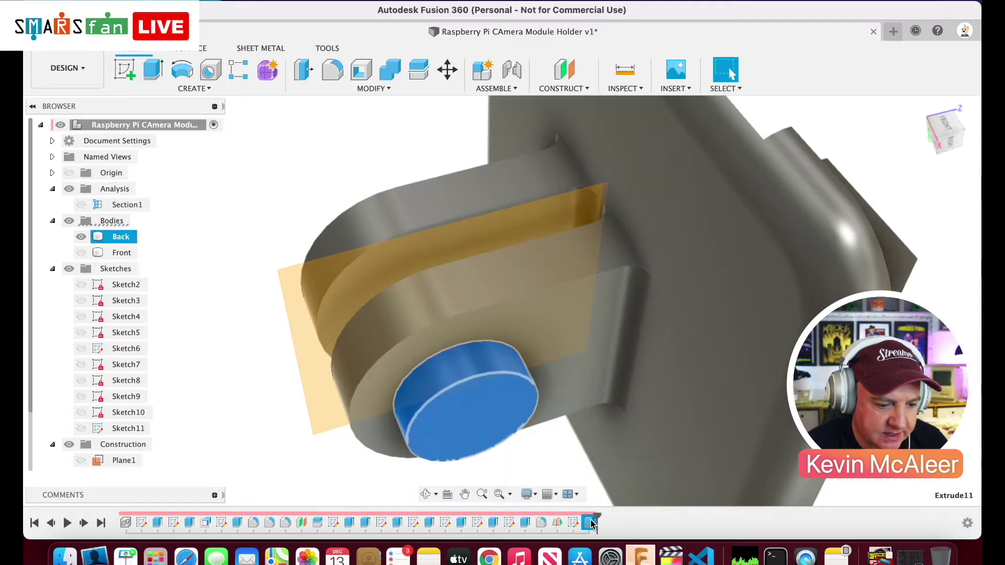
{"action": "left_click", "coordinate": [193, 89]}
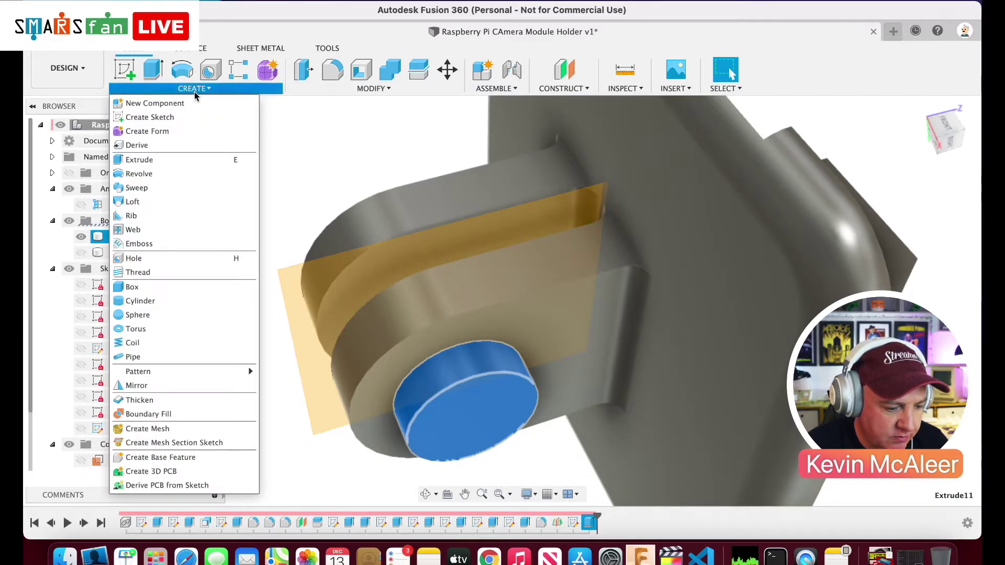
{"action": "left_click", "coordinate": [172, 386]}
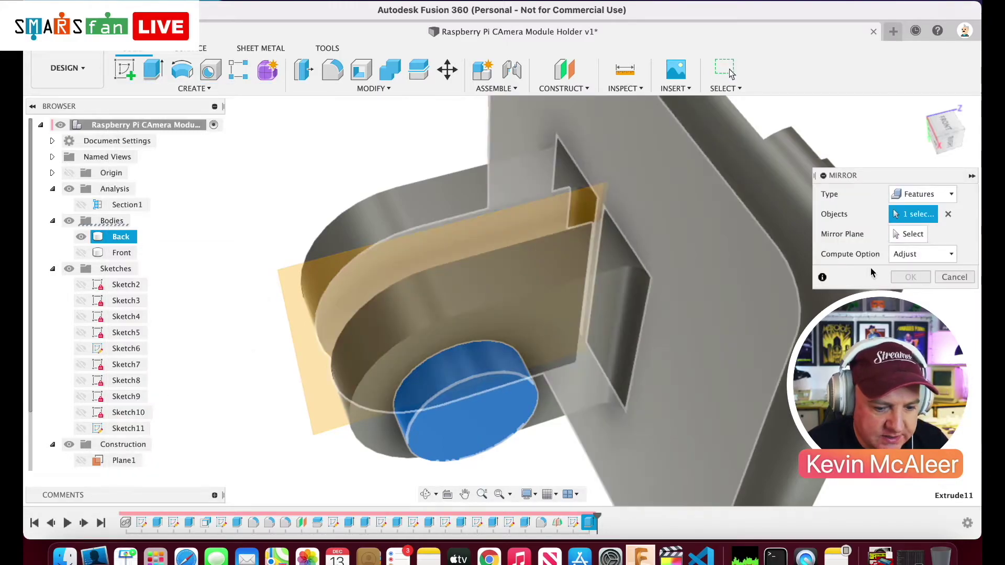
{"action": "left_click", "coordinate": [914, 235]}
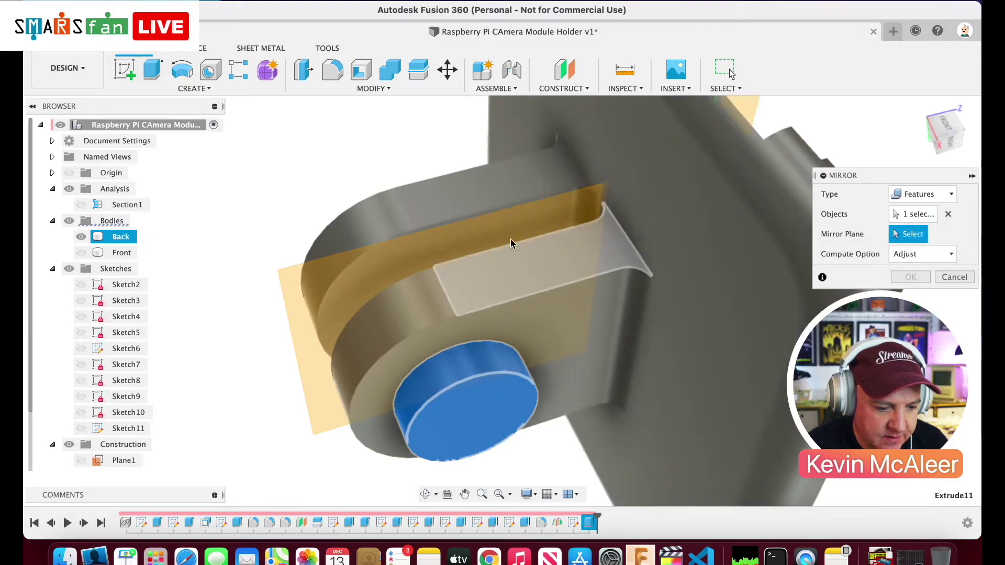
{"action": "left_click", "coordinate": [475, 233]}
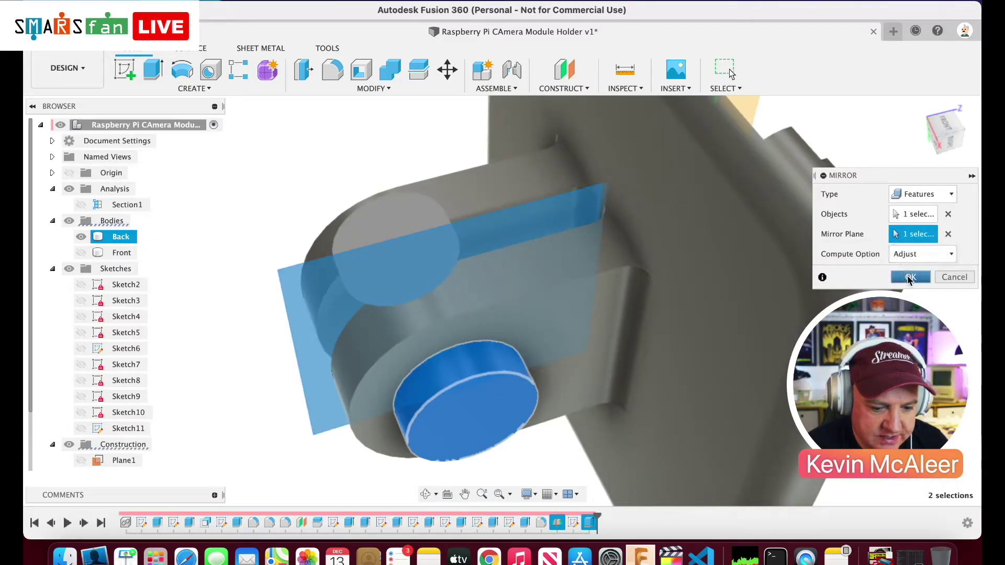
{"action": "left_click", "coordinate": [909, 277]}
- Fillet the outer circular edges of both round bosses with a 3 mm radius
{"action": "mouse_move", "coordinate": [931, 123]}
{"action": "left_mouse_down"}
{"action": "mouse_move", "coordinate": [937, 159]}
{"action": "mouse_move", "coordinate": [923, 107]}
{"action": "left_mouse_up"}
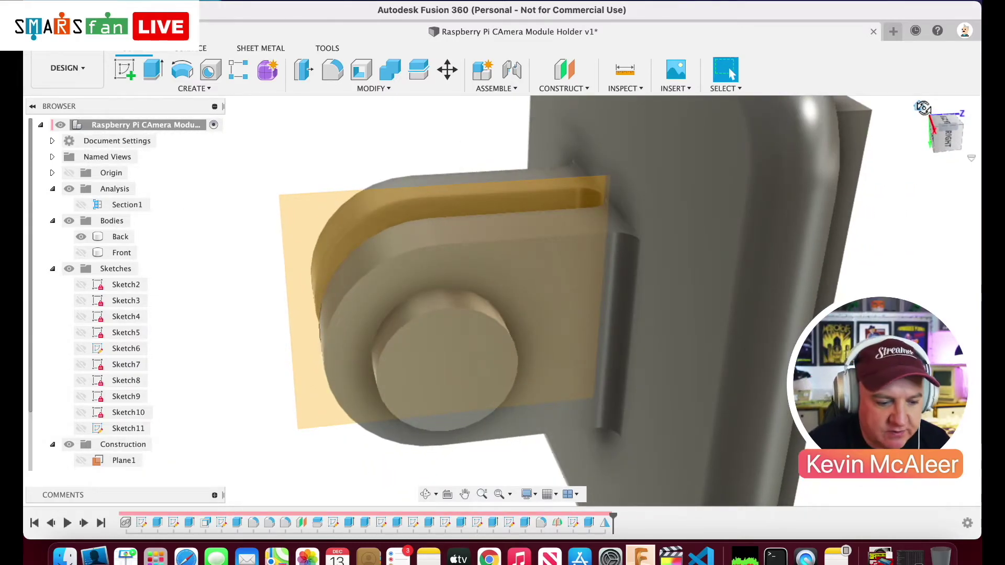
{"action": "left_click", "coordinate": [491, 322]}
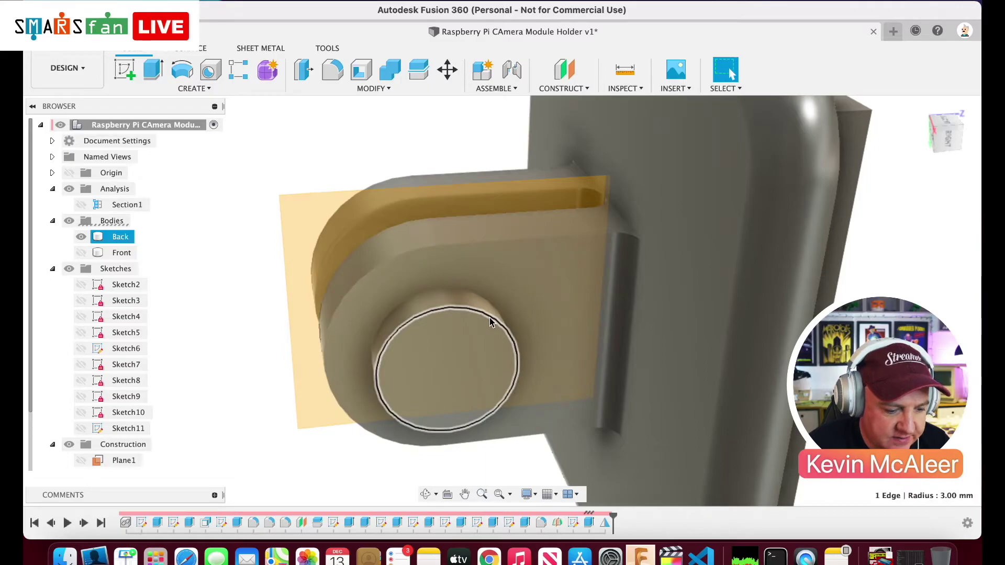
{"action": "left_click", "coordinate": [939, 132]}
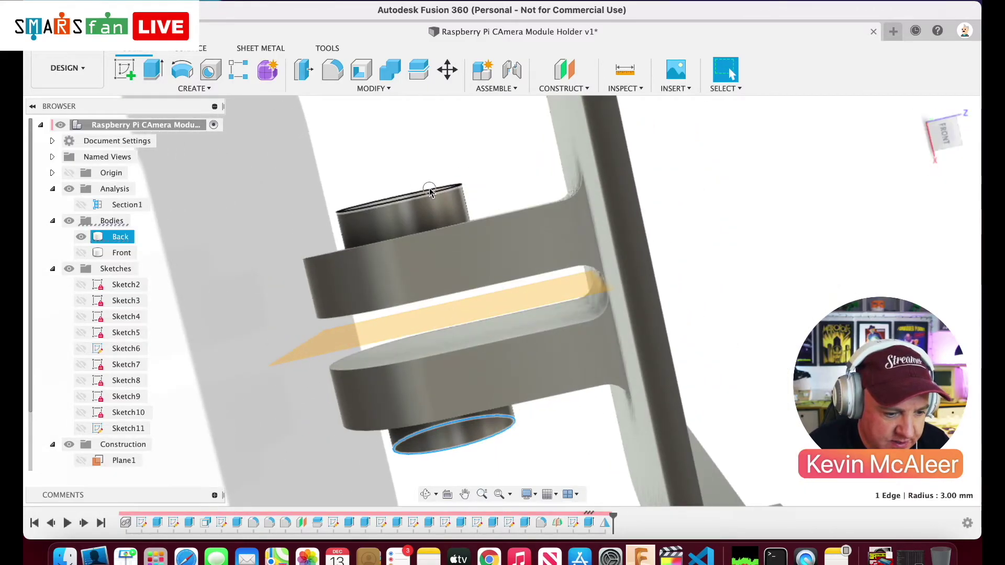
{"action": "left_click", "coordinate": [429, 191], "text": "shift"}
{"action": "key", "text": "f"}
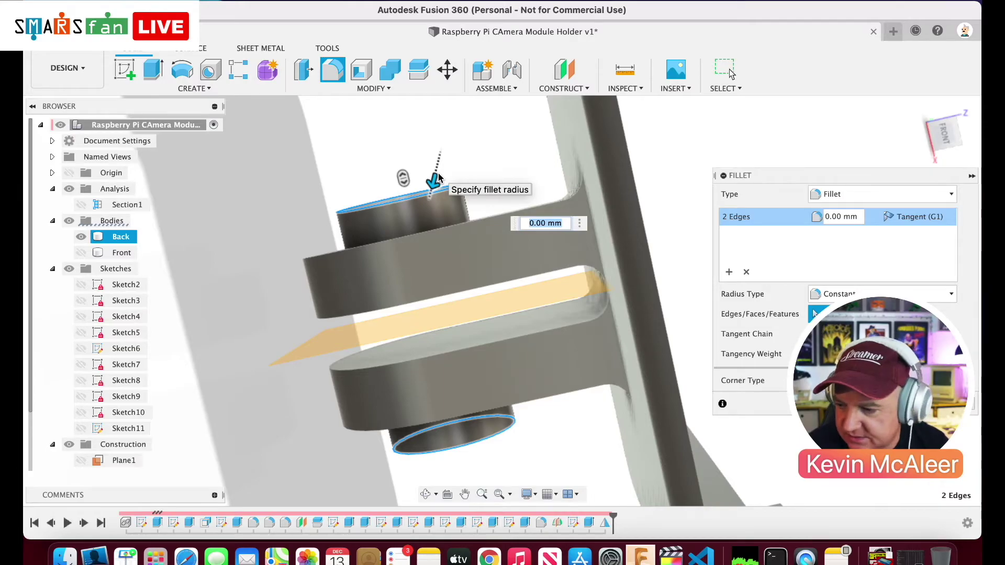
{"action": "type", "text": "3"}
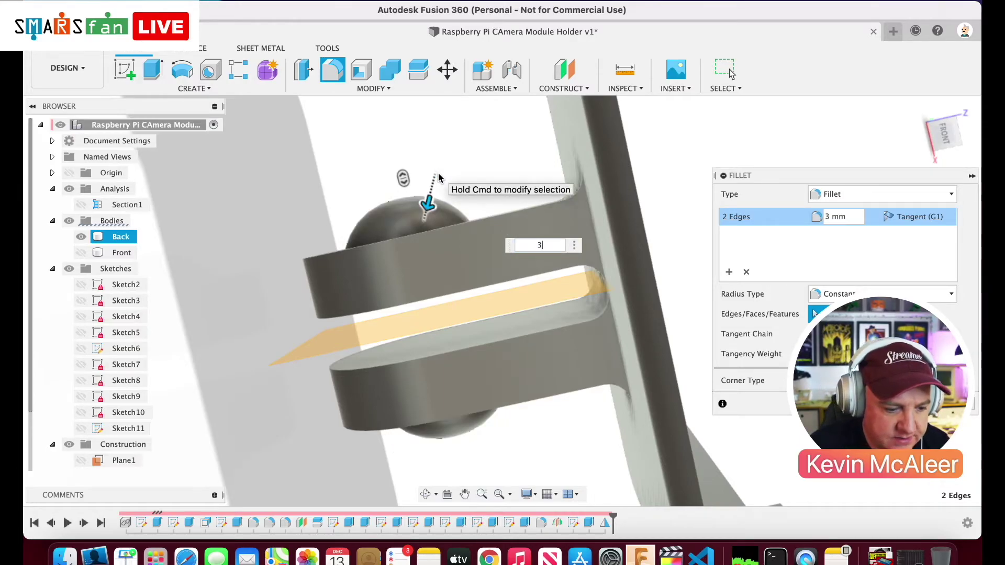
{"action": "key", "text": "Return"}
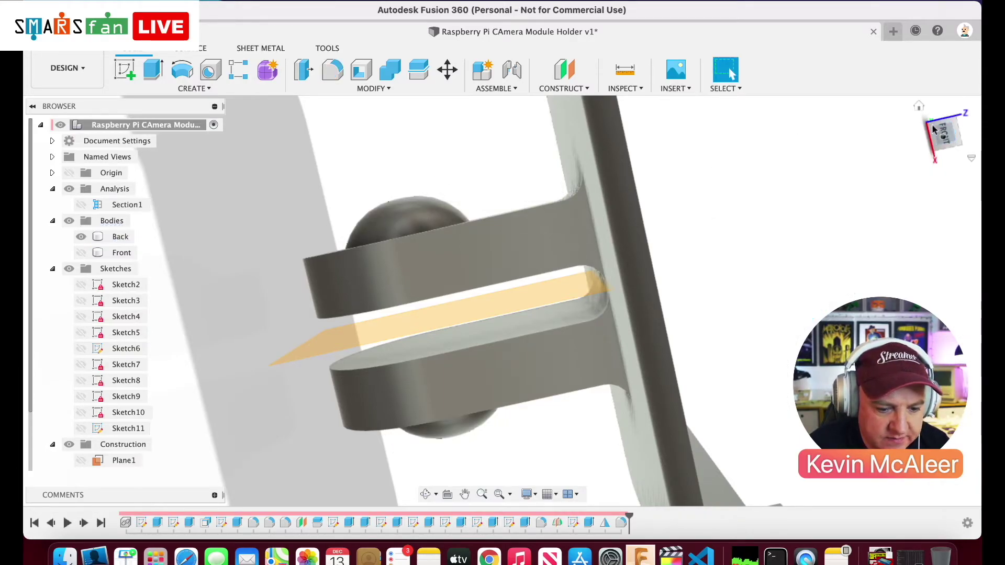
- Extrude all 16 small circles around the domed boss 0.25 mm outward from the hinge lug's face and hide their sketch
{"action": "mouse_move", "coordinate": [935, 130]}
{"action": "left_mouse_down"}
{"action": "mouse_move", "coordinate": [932, 86]}
{"action": "mouse_move", "coordinate": [960, 151]}
{"action": "left_mouse_up"}
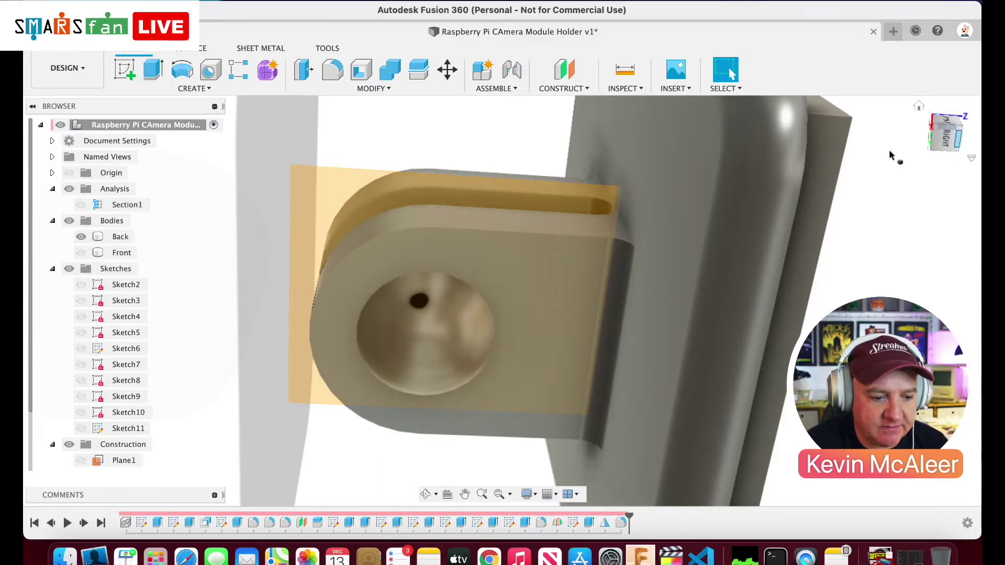
{"action": "left_click", "coordinate": [81, 429]}
{"action": "left_click", "coordinate": [434, 261]}
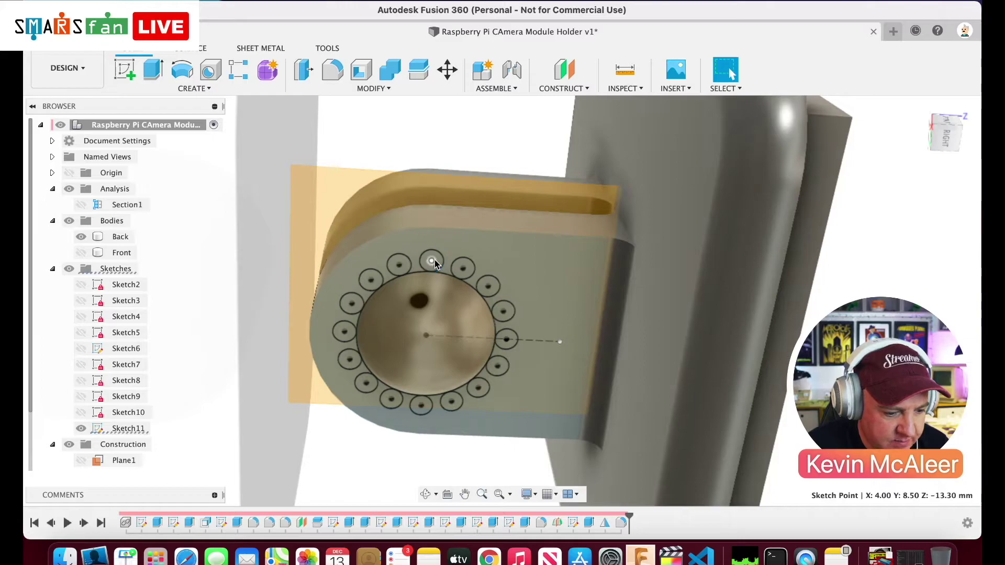
{"action": "left_click", "coordinate": [463, 270]}
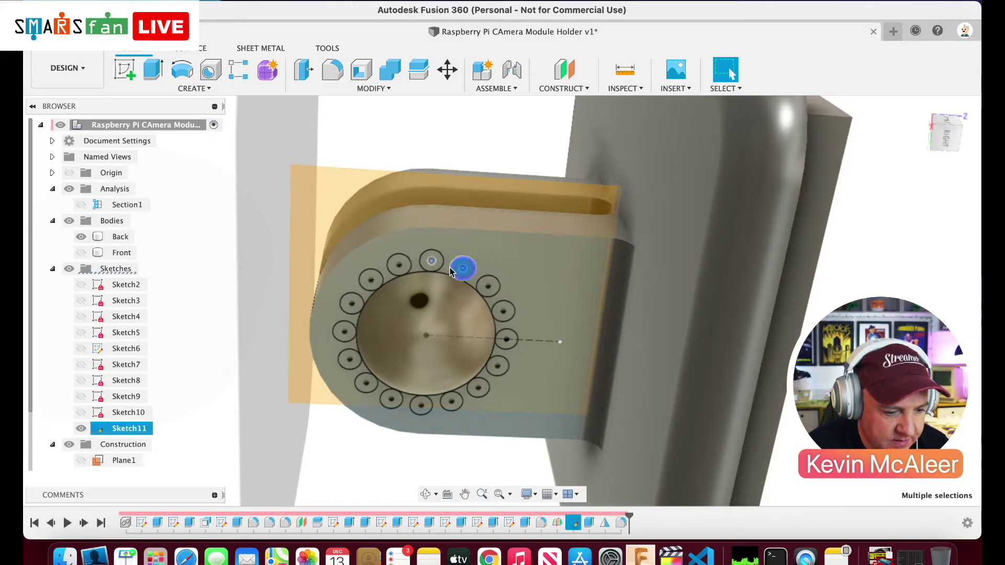
{"action": "left_click", "coordinate": [429, 261]}
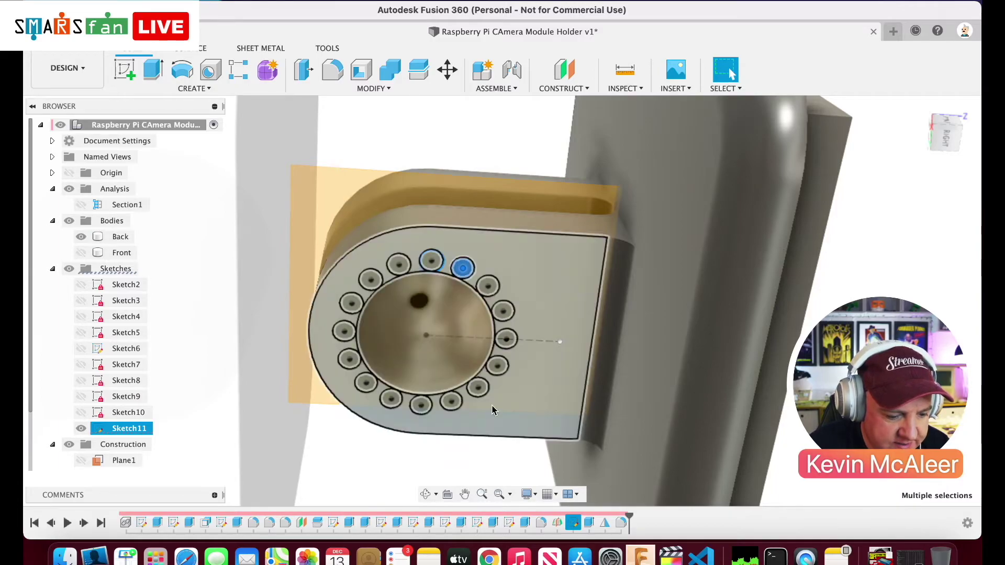
{"action": "left_click", "coordinate": [498, 494]}
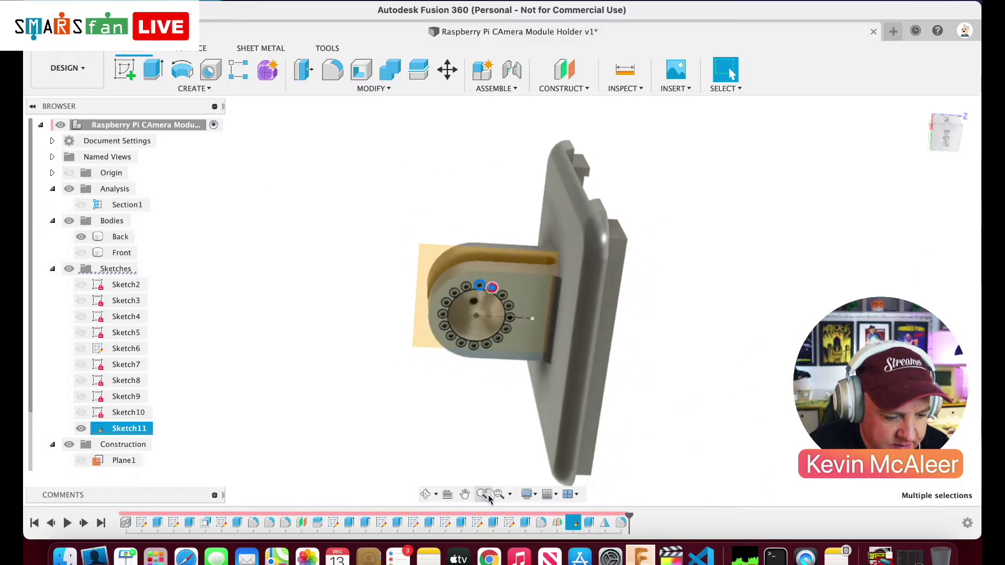
{"action": "left_click", "coordinate": [482, 494]}
{"action": "mouse_move", "coordinate": [478, 422]}
{"action": "left_mouse_down"}
{"action": "mouse_move", "coordinate": [492, 450]}
{"action": "mouse_move", "coordinate": [497, 423]}
{"action": "left_mouse_up"}
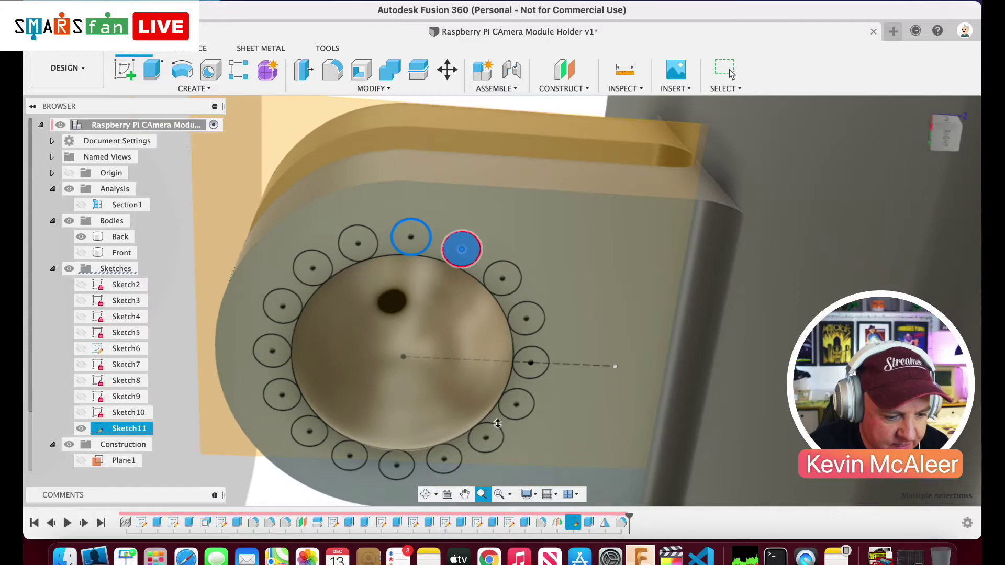
{"action": "left_click", "coordinate": [465, 495]}
{"action": "left_click_drag", "start_coordinate": [357, 387], "coordinate": [466, 327]}
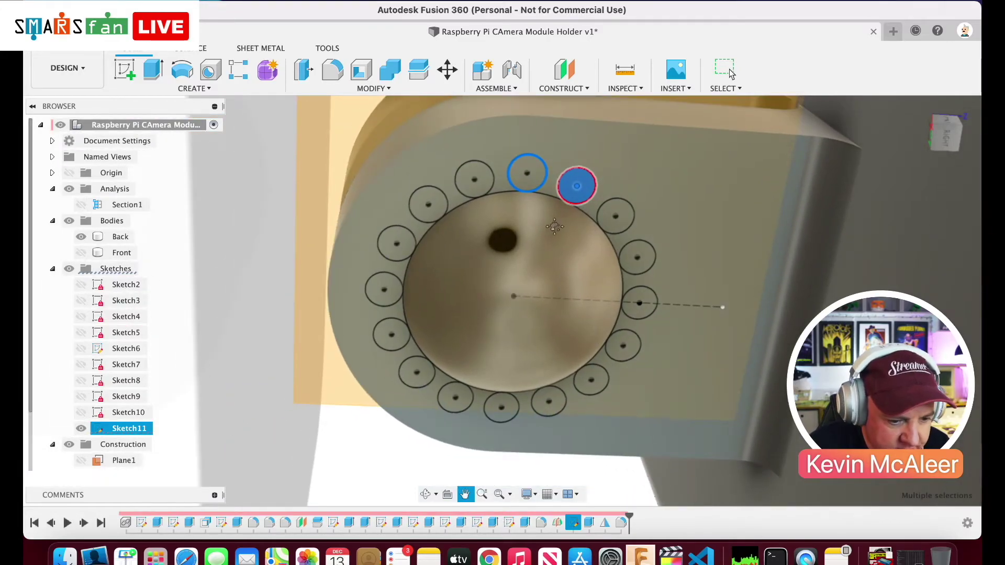
{"action": "key", "text": "Escape"}
{"action": "left_click", "coordinate": [527, 173], "text": "shift"}
{"action": "left_click", "coordinate": [474, 179], "text": "shift"}
{"action": "left_click", "coordinate": [428, 204], "text": "shift"}
{"action": "left_click", "coordinate": [396, 244], "text": "shift"}
{"action": "left_click", "coordinate": [384, 290], "text": "shift"}
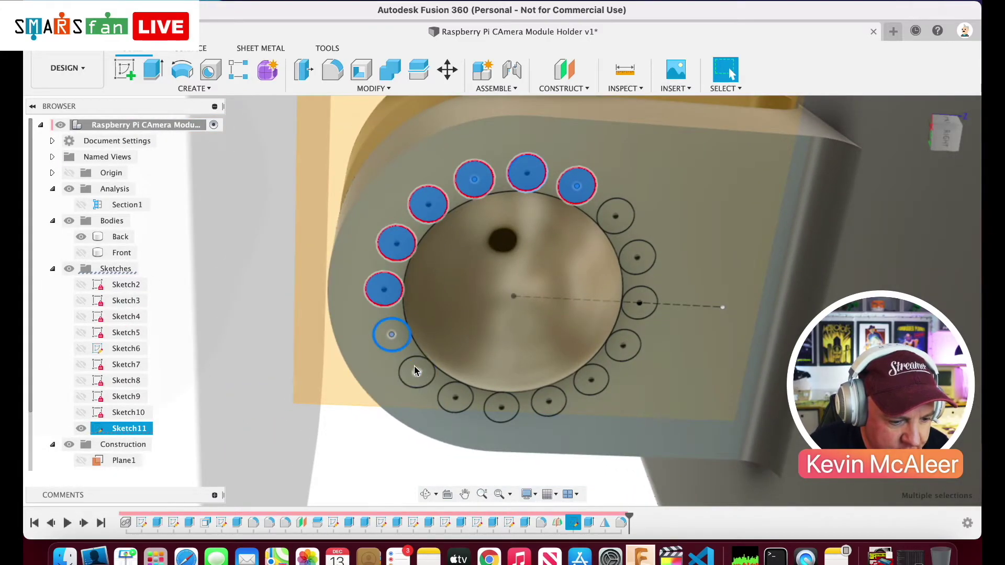
{"action": "left_click", "coordinate": [417, 372], "text": "shift"}
{"action": "left_click", "coordinate": [392, 334], "text": "shift"}
{"action": "left_click", "coordinate": [456, 398], "text": "shift"}
{"action": "left_click", "coordinate": [501, 407], "text": "shift"}
{"action": "left_click", "coordinate": [549, 401], "text": "shift"}
{"action": "left_click", "coordinate": [623, 345], "text": "shift"}
{"action": "left_click", "coordinate": [640, 303], "text": "shift"}
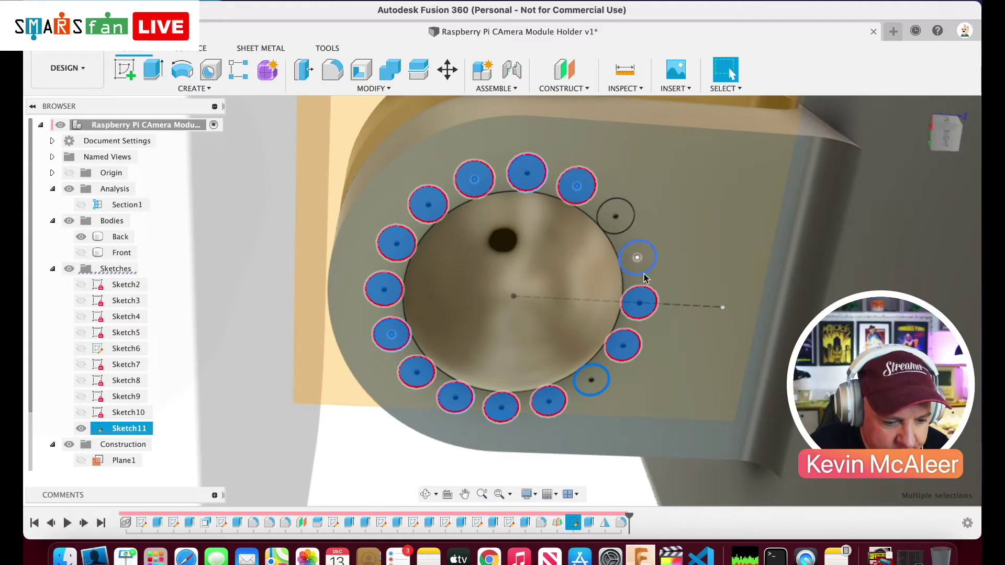
{"action": "left_click", "coordinate": [616, 216], "text": "shift"}
{"action": "left_click", "coordinate": [637, 257], "text": "shift"}
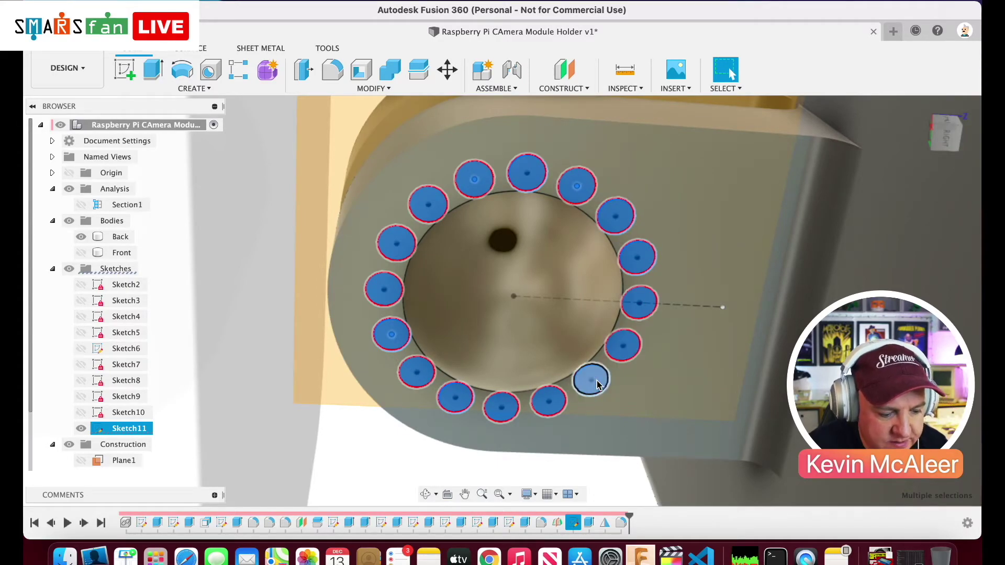
{"action": "key", "text": "e"}
{"action": "left_click", "coordinate": [596, 383]}
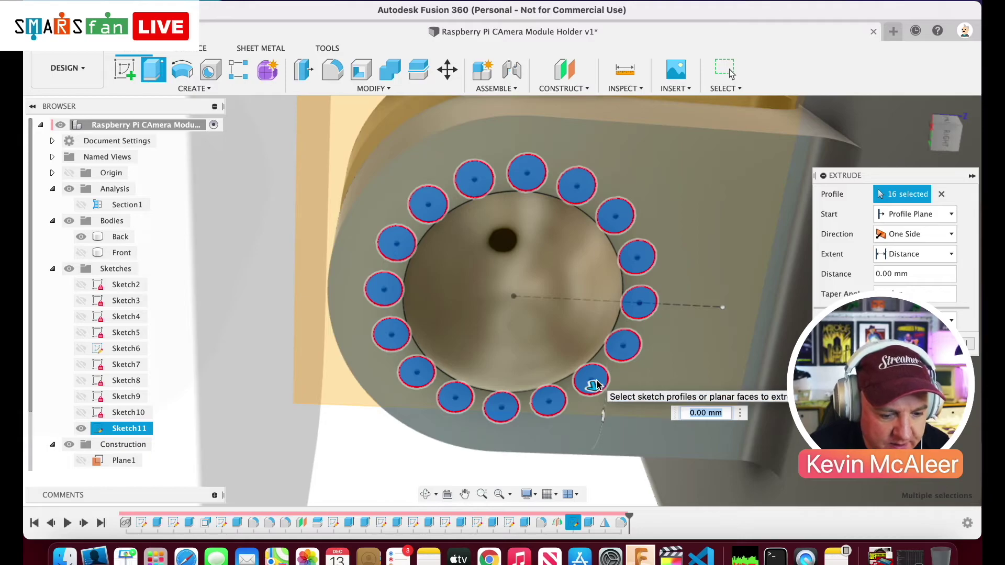
{"action": "type", "text": "0.25"}
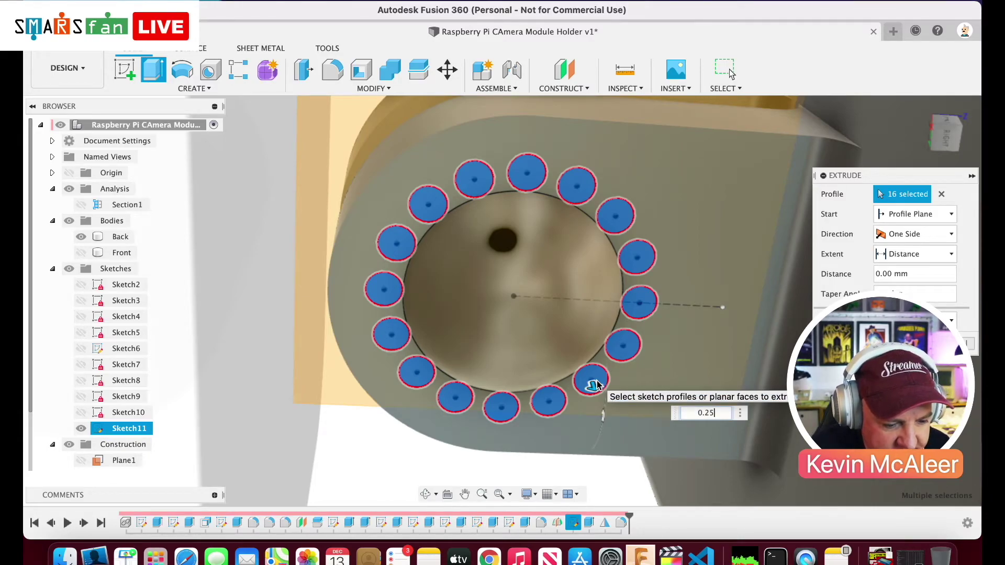
{"action": "key", "text": "Return"}
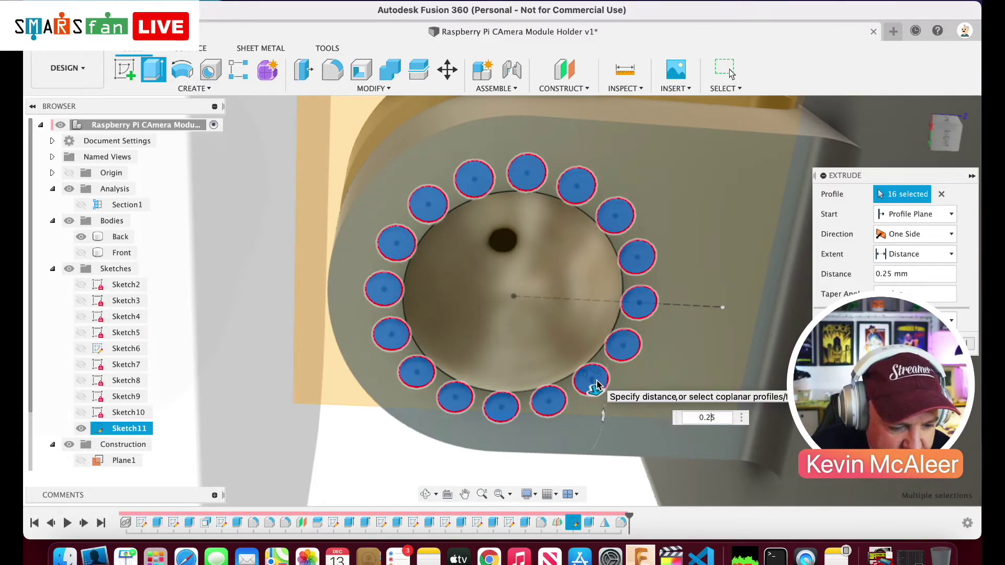
{"action": "key", "text": "Return"}
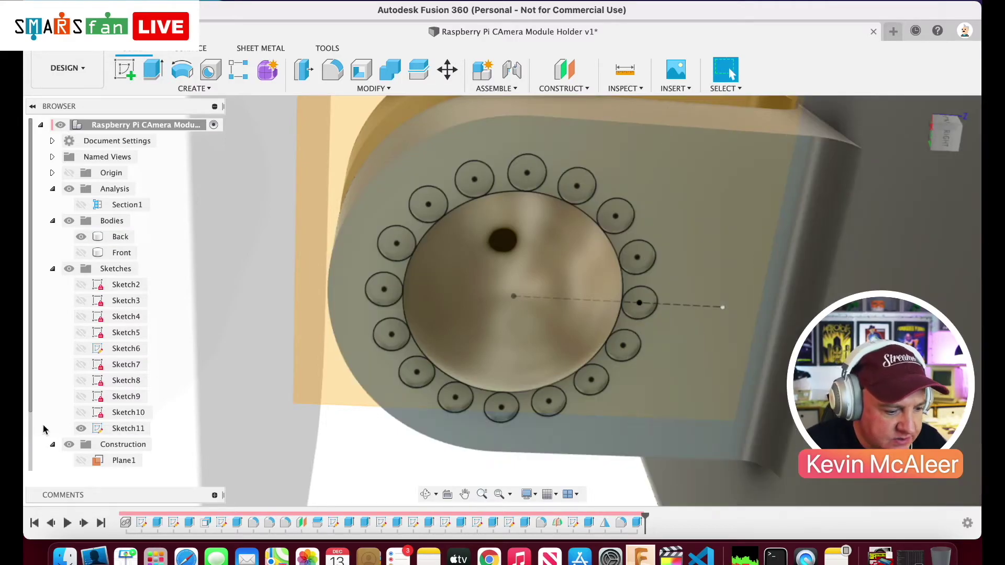
{"action": "left_click", "coordinate": [80, 431]}
- Fillet the base edges of all 16 small raised discs on the hinge lug with a 0.25 mm radius
{"action": "left_click", "coordinate": [433, 285]}
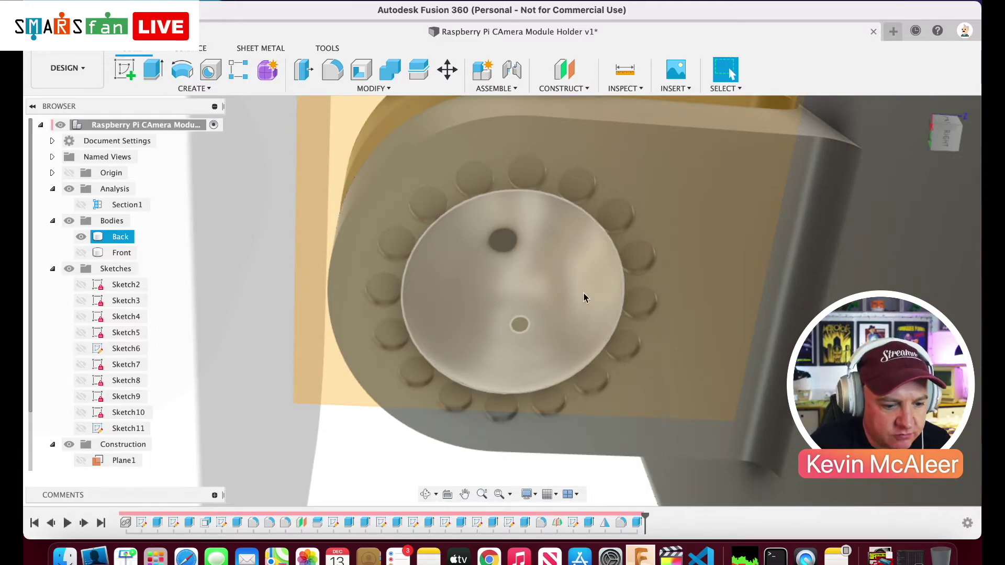
{"action": "left_click", "coordinate": [637, 256]}
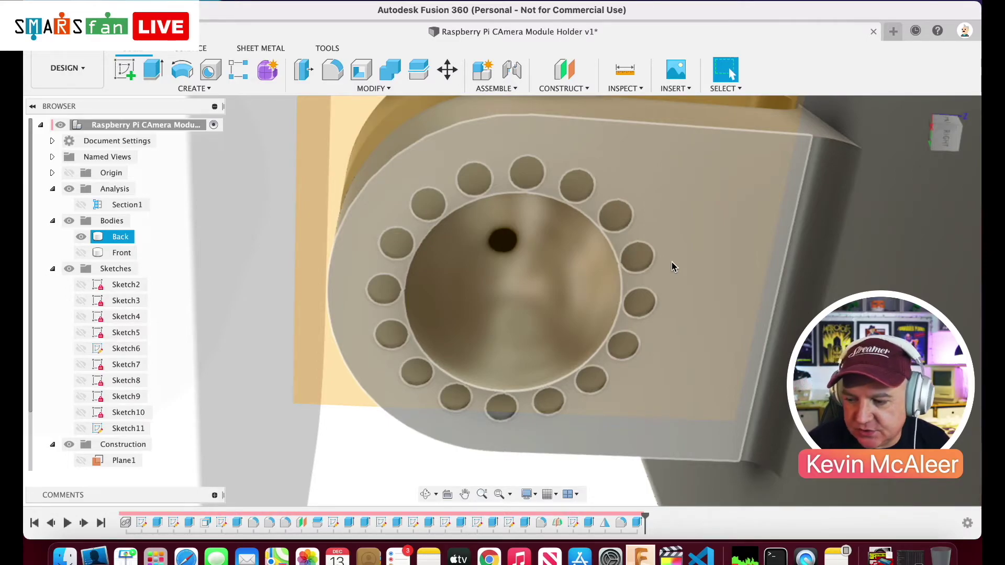
{"action": "left_click", "coordinate": [577, 184]}
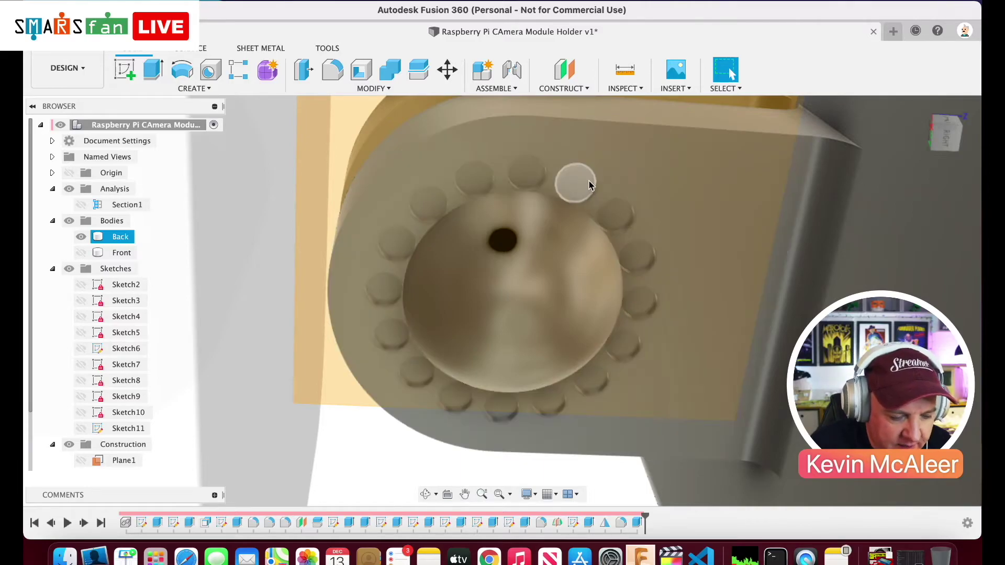
{"action": "left_click", "coordinate": [622, 201], "text": "shift"}
{"action": "left_click", "coordinate": [639, 253], "text": "shift"}
{"action": "left_click", "coordinate": [644, 294], "text": "shift"}
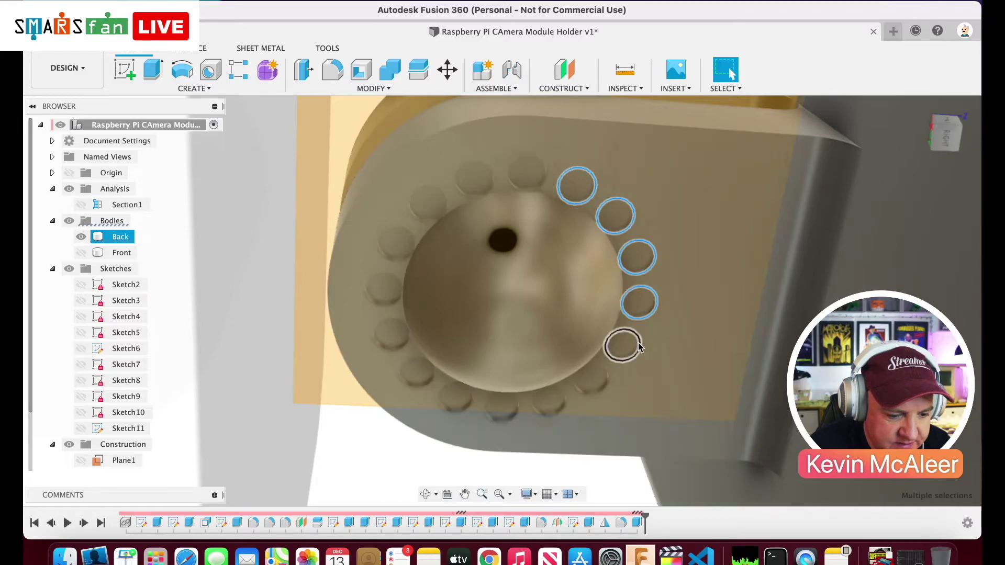
{"action": "left_click", "coordinate": [639, 344], "text": "shift"}
{"action": "left_click", "coordinate": [602, 393], "text": "shift"}
{"action": "left_click", "coordinate": [545, 417], "text": "shift"}
{"action": "left_click", "coordinate": [501, 421], "text": "shift"}
{"action": "left_click", "coordinate": [455, 413], "text": "shift"}
{"action": "left_click", "coordinate": [417, 388], "text": "shift"}
{"action": "left_click", "coordinate": [385, 350], "text": "shift"}
{"action": "left_click", "coordinate": [370, 300], "text": "shift"}
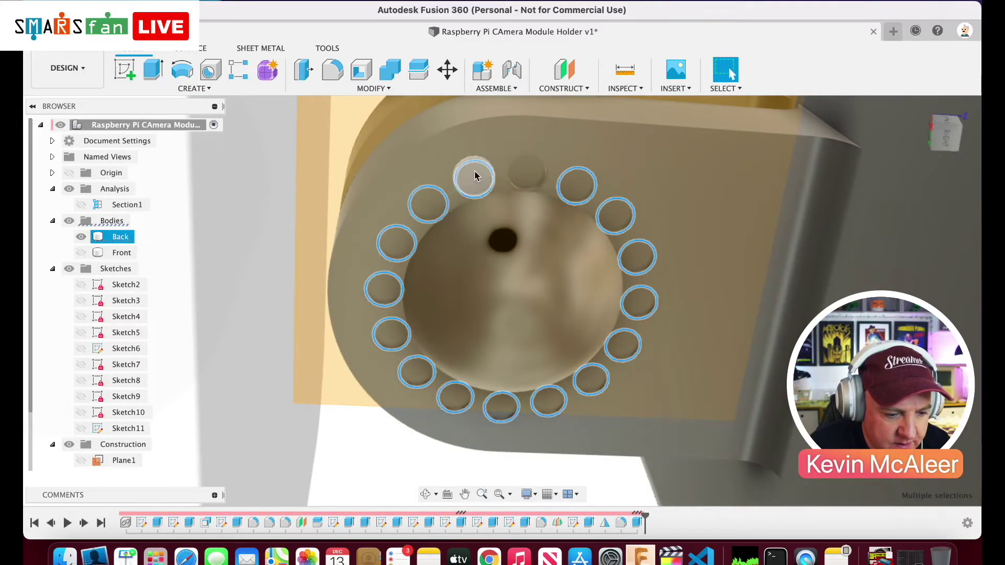
{"action": "left_click", "coordinate": [527, 169], "text": "shift"}
{"action": "key", "text": "f"}
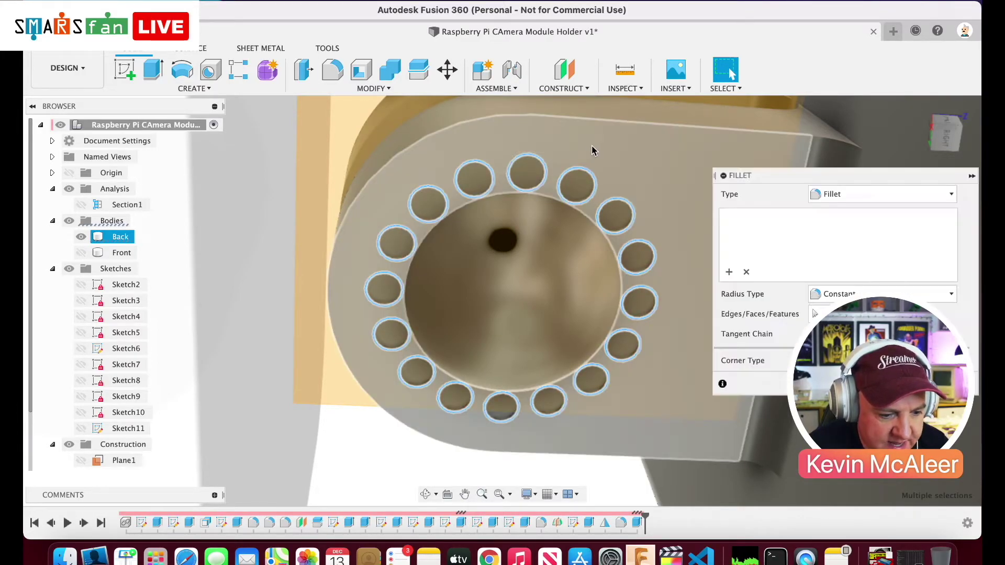
{"action": "type", "text": "0.2"}
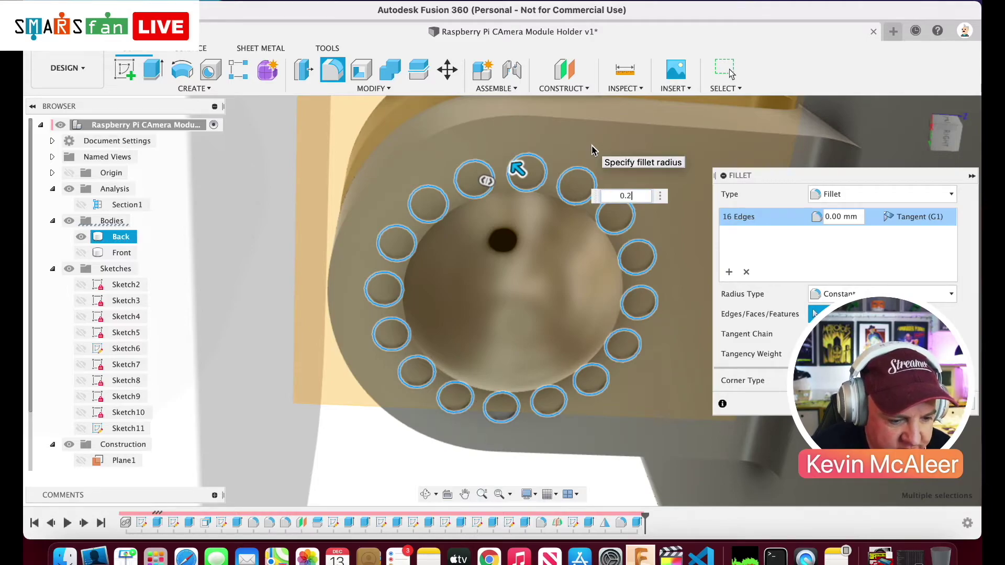
{"action": "type", "text": "5"}
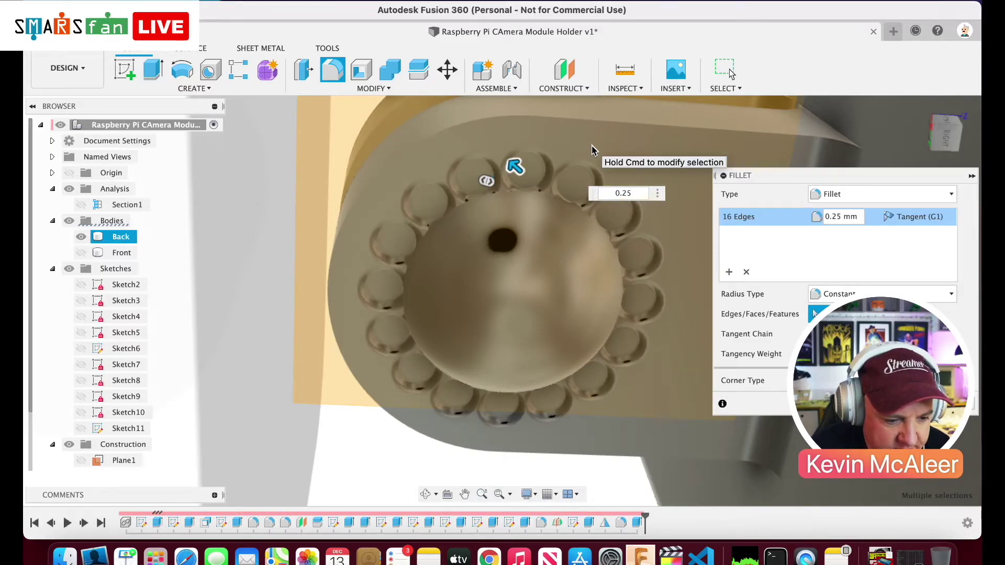
{"action": "key", "text": "Return"}
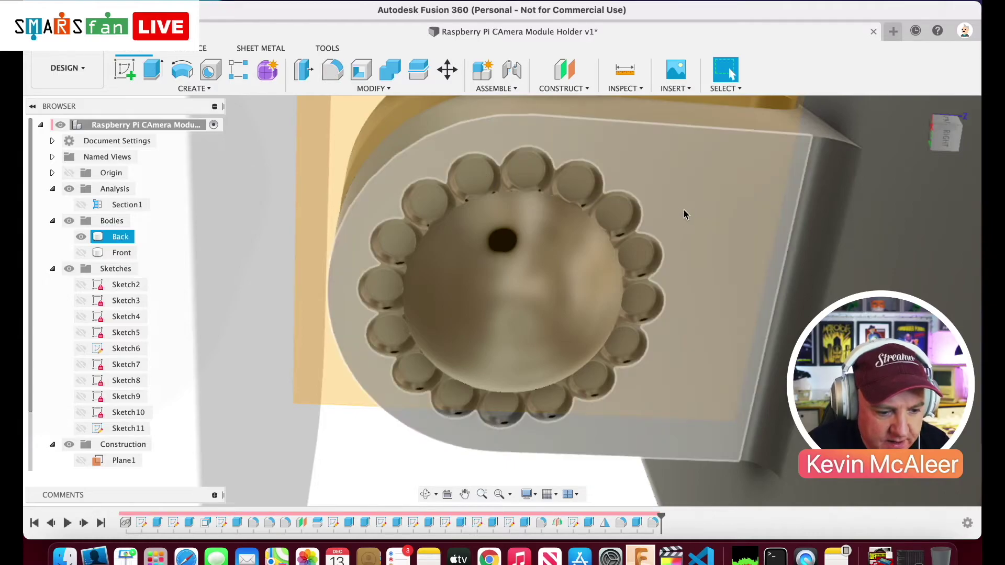
- Fillet the top faces of all 16 small raised discs with a 0.5 mm radius to round them into bumps
{"action": "left_click", "coordinate": [576, 183]}
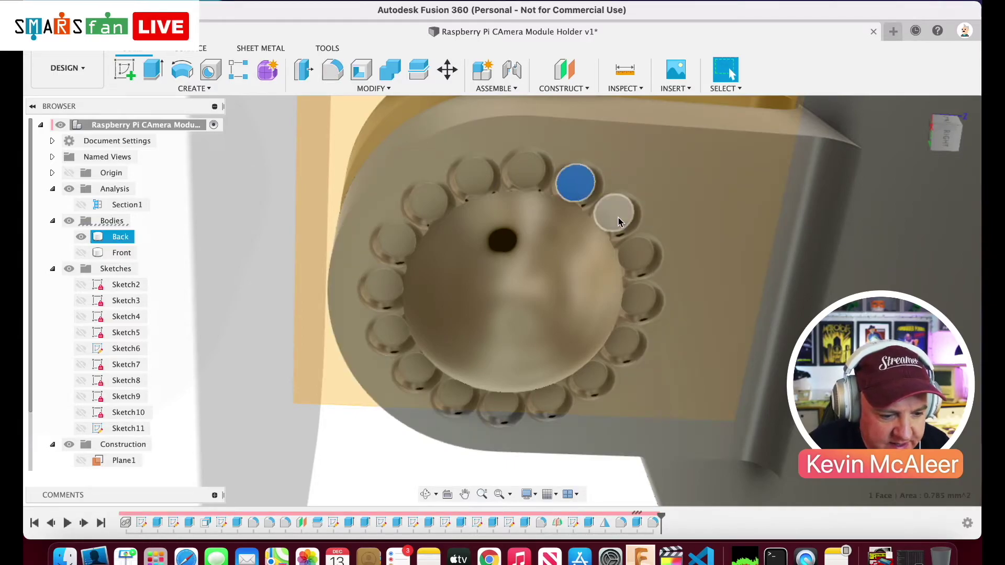
{"action": "left_click", "coordinate": [612, 211]}
{"action": "left_click", "coordinate": [636, 257]}
{"action": "left_click", "coordinate": [639, 298]}
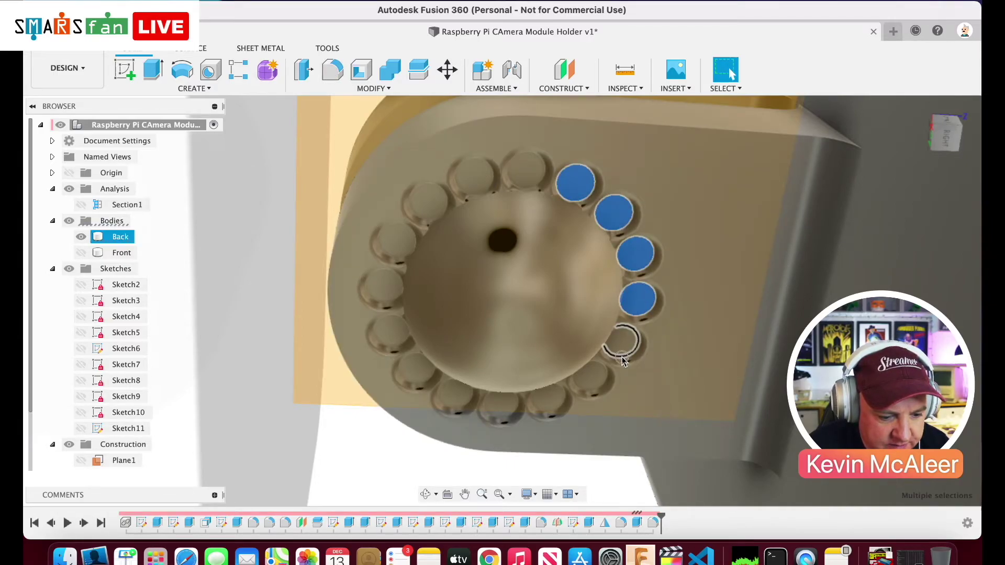
{"action": "left_click", "coordinate": [590, 375]}
{"action": "left_click", "coordinate": [541, 401], "text": "shift"}
{"action": "left_click", "coordinate": [501, 403], "text": "shift"}
{"action": "left_click", "coordinate": [416, 369], "text": "shift"}
{"action": "left_click", "coordinate": [384, 286], "text": "shift"}
{"action": "left_click", "coordinate": [396, 240], "text": "shift"}
{"action": "left_click", "coordinate": [428, 202], "text": "shift"}
{"action": "left_click", "coordinate": [474, 177], "text": "shift"}
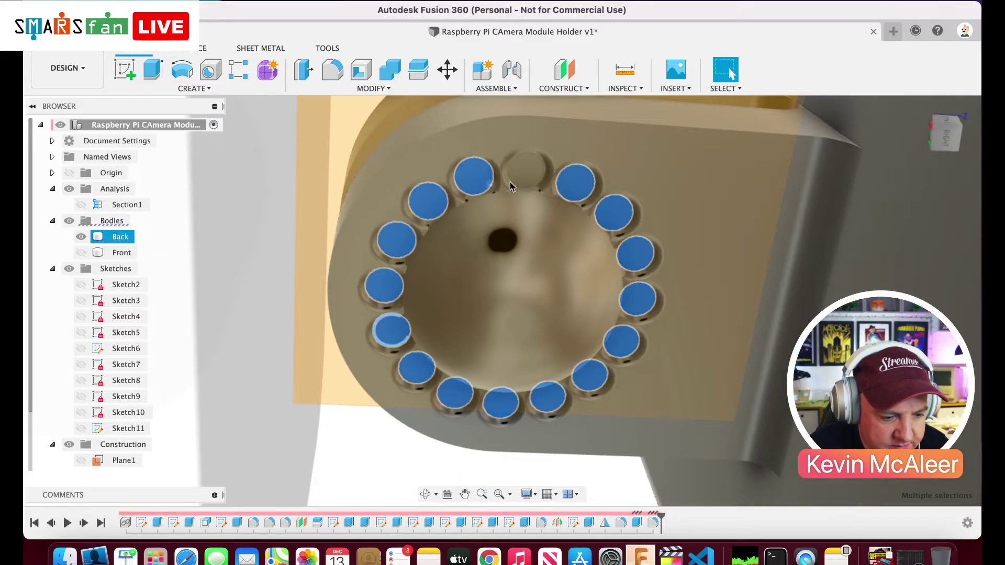
{"action": "left_click", "coordinate": [527, 170], "text": "shift"}
{"action": "key", "text": "f"}
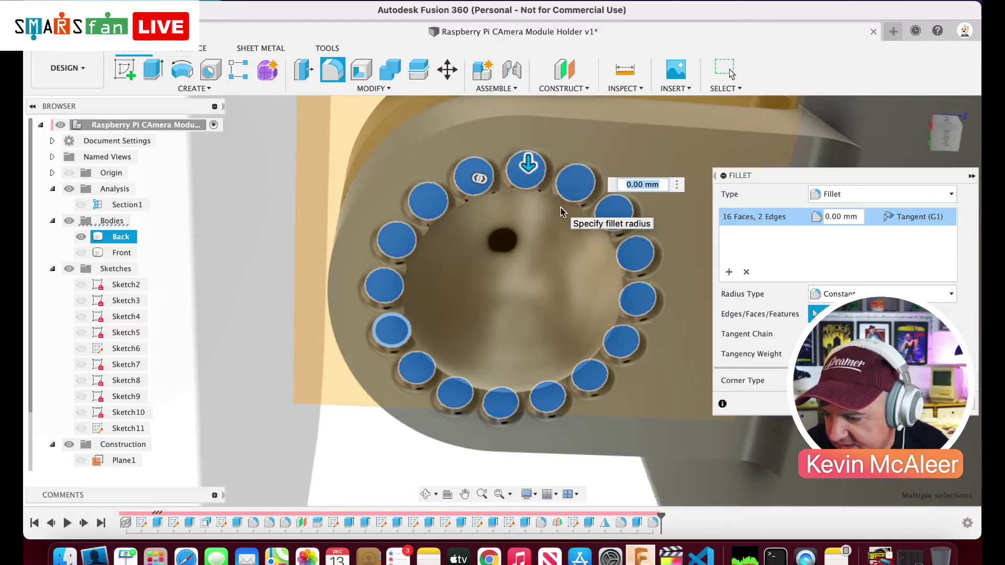
{"action": "type", "text": ".5"}
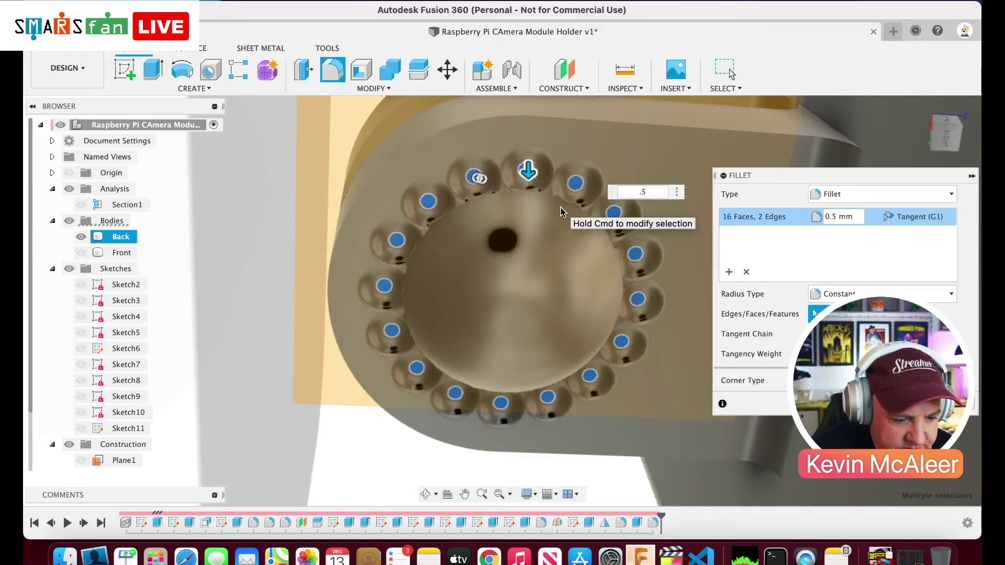
{"action": "key", "text": "Return"}
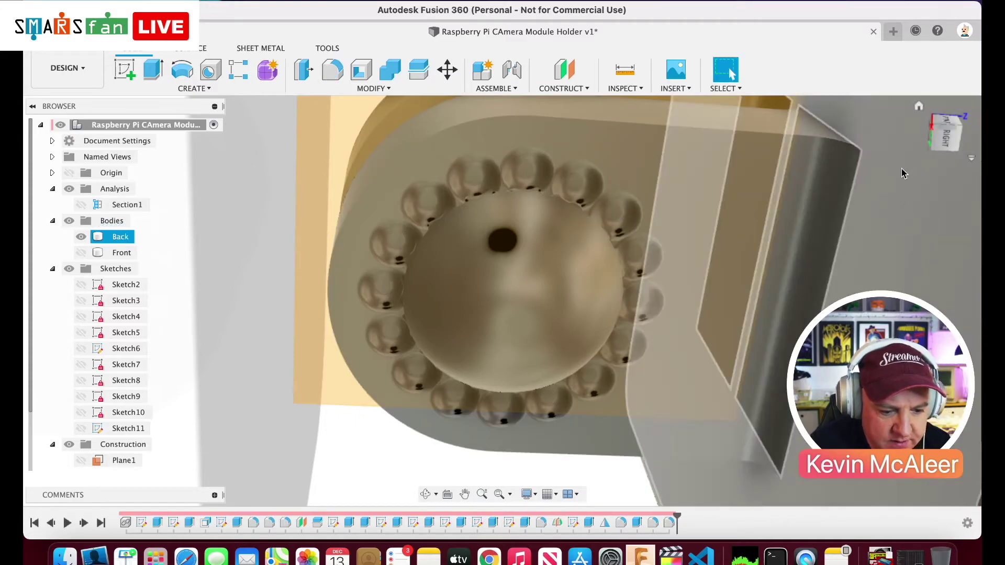
- Mirror the raised-disc extrusion and its two fillets across the midplane between the hinge lugs onto the opposite lug
{"action": "left_click", "coordinate": [919, 107]}
{"action": "left_click", "coordinate": [908, 148]}
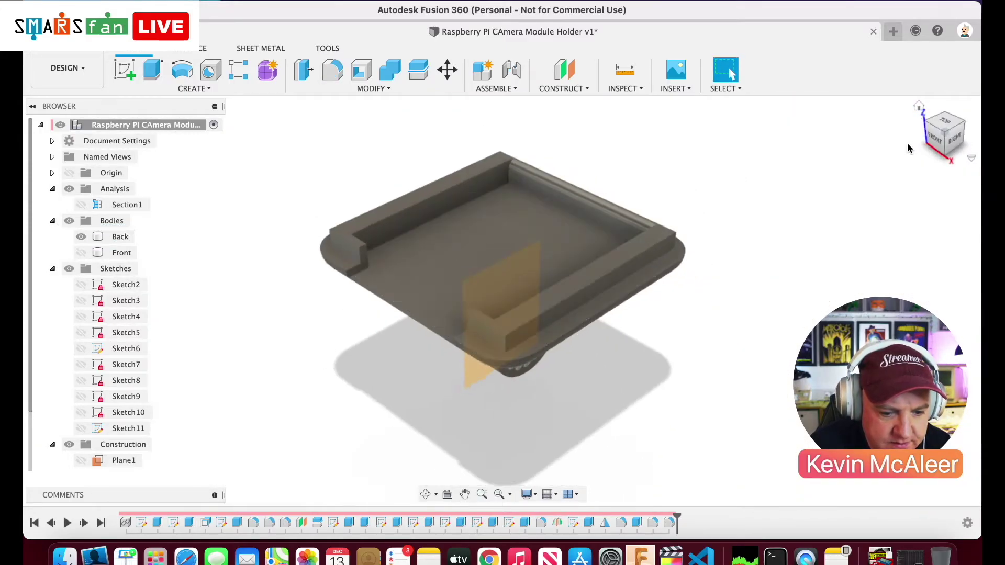
{"action": "mouse_move", "coordinate": [909, 148]}
{"action": "middle_mouse_down", "text": "shift"}
{"action": "mouse_move", "coordinate": [859, 132]}
{"action": "mouse_move", "coordinate": [783, 145]}
{"action": "mouse_move", "coordinate": [825, 142]}
{"action": "middle_mouse_up", "text": "shift"}
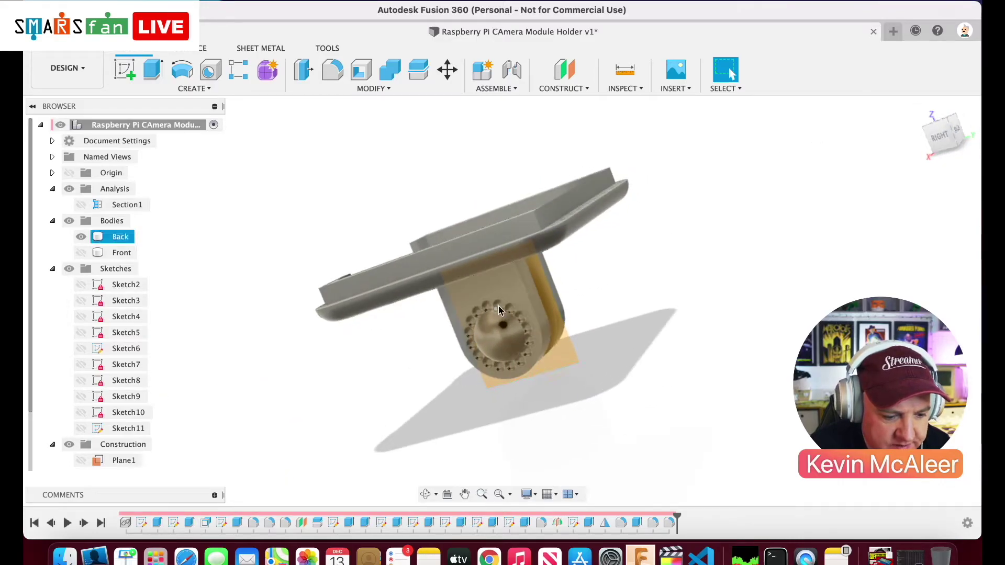
{"action": "left_click", "coordinate": [638, 526]}
{"action": "left_click", "coordinate": [653, 525], "text": "shift"}
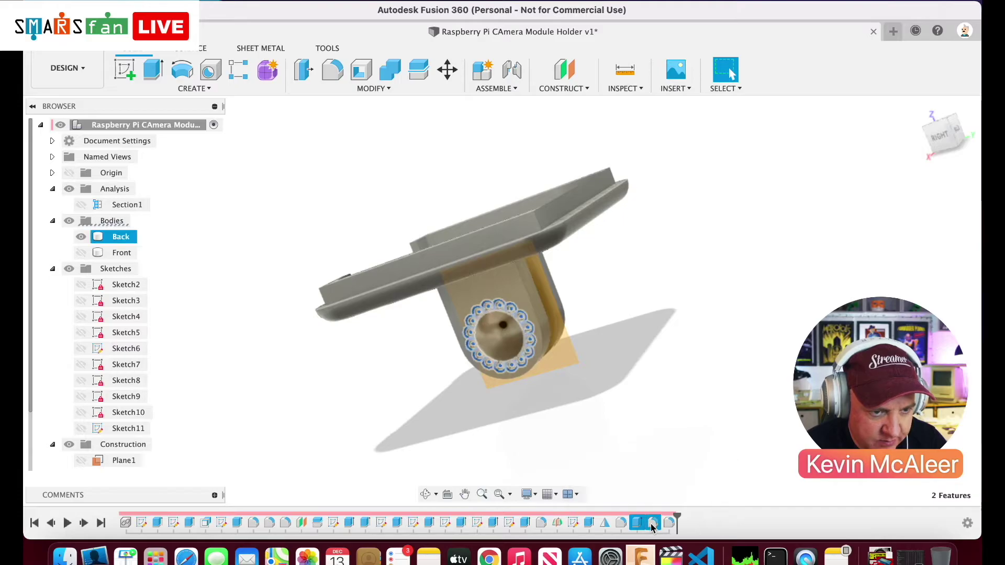
{"action": "left_click", "coordinate": [673, 524], "text": "shift"}
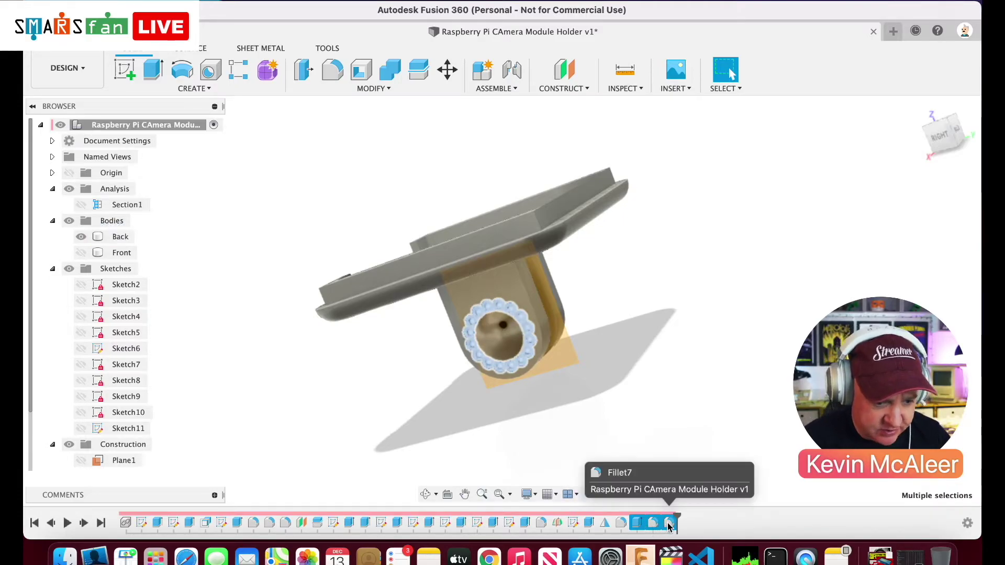
{"action": "left_click", "coordinate": [194, 88]}
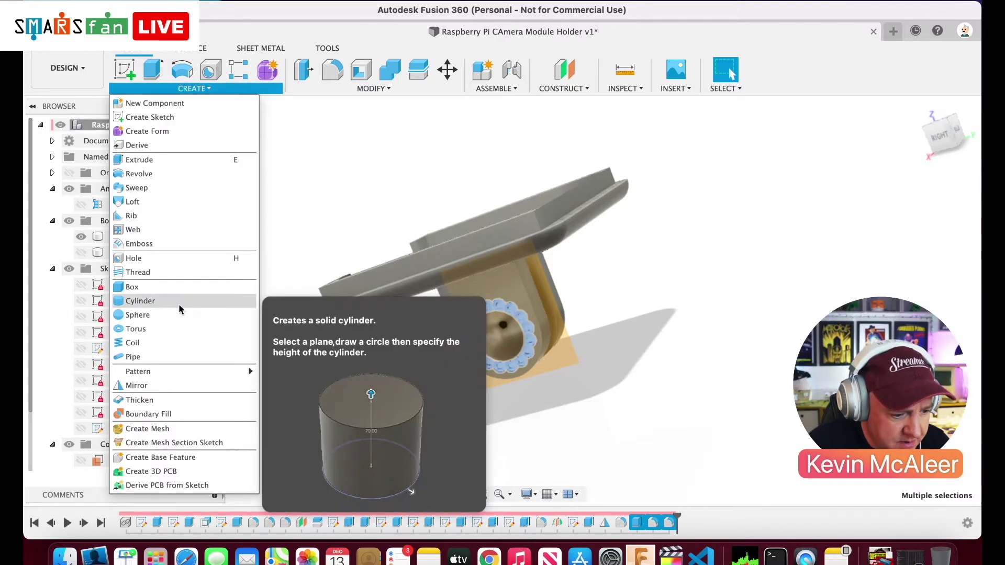
{"action": "left_click", "coordinate": [137, 386]}
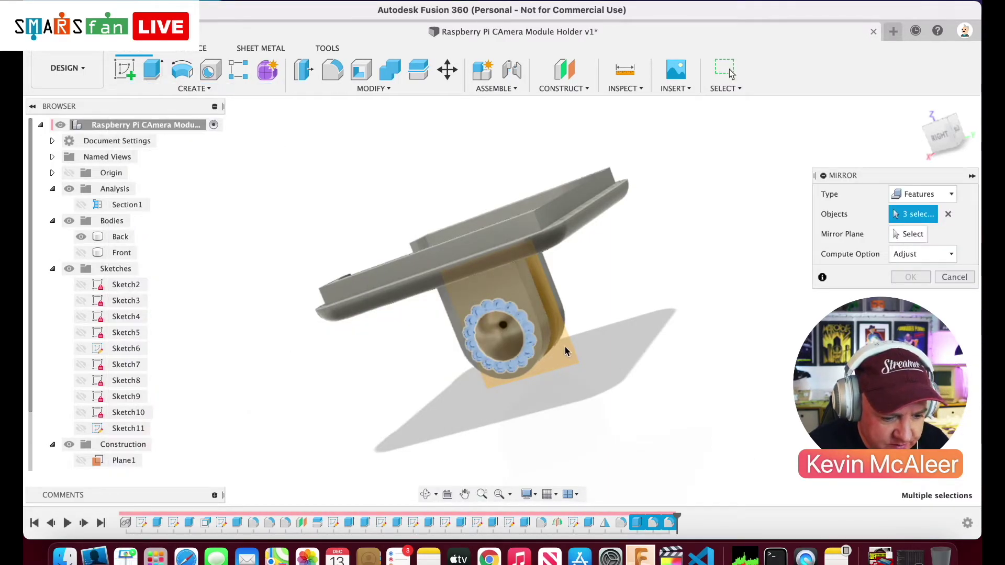
{"action": "left_click", "coordinate": [909, 234]}
{"action": "left_click", "coordinate": [572, 358]}
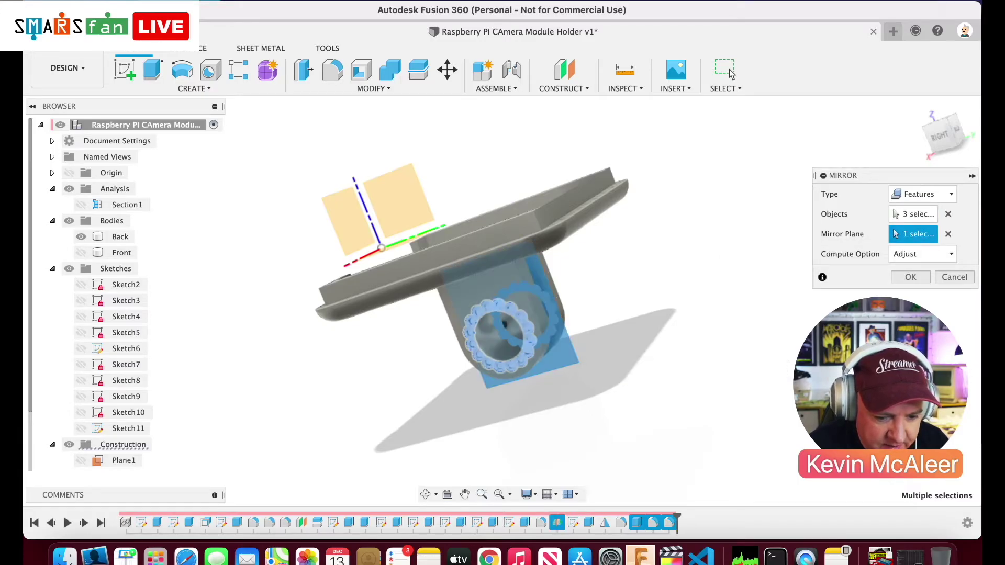
{"action": "left_click", "coordinate": [911, 277]}
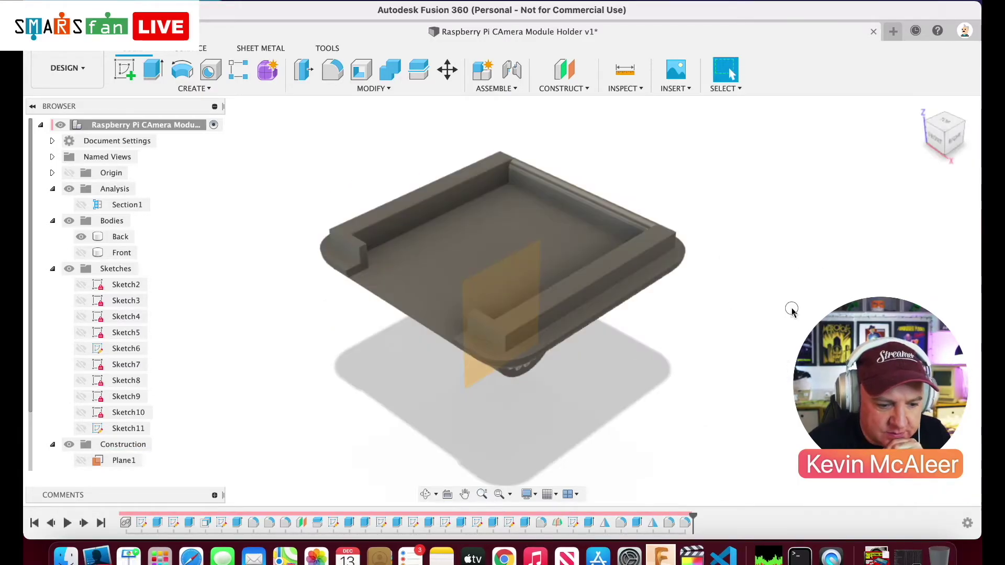
- Hide all construction geometry so the midplane no longer covers the hinge
{"action": "mouse_move", "coordinate": [945, 135]}
{"action": "left_mouse_down"}
{"action": "mouse_move", "coordinate": [866, 134]}
{"action": "mouse_move", "coordinate": [769, 155]}
{"action": "mouse_move", "coordinate": [698, 218]}
{"action": "mouse_move", "coordinate": [827, 73]}
{"action": "mouse_move", "coordinate": [945, 135]}
{"action": "left_mouse_up"}
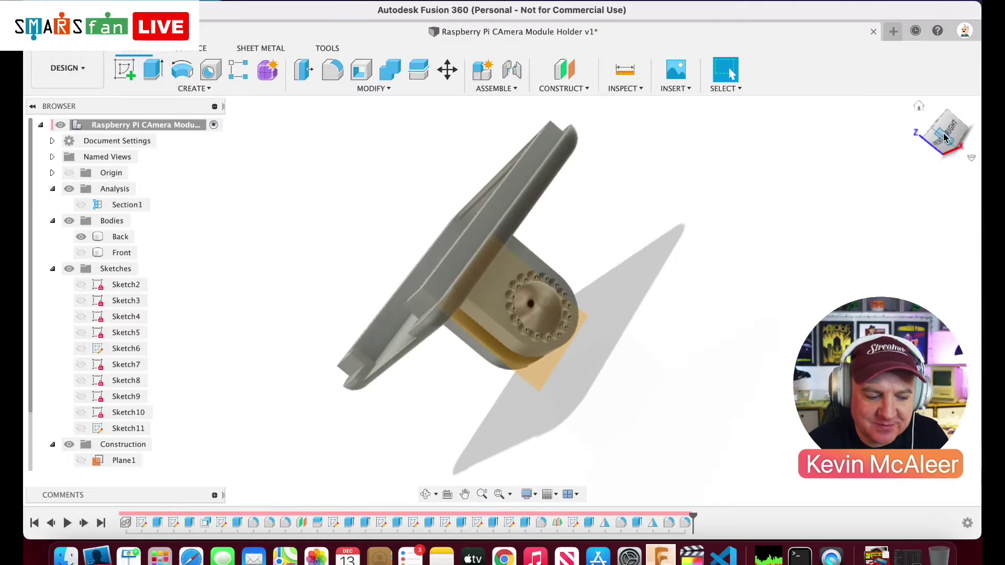
{"action": "left_click", "coordinate": [70, 445]}
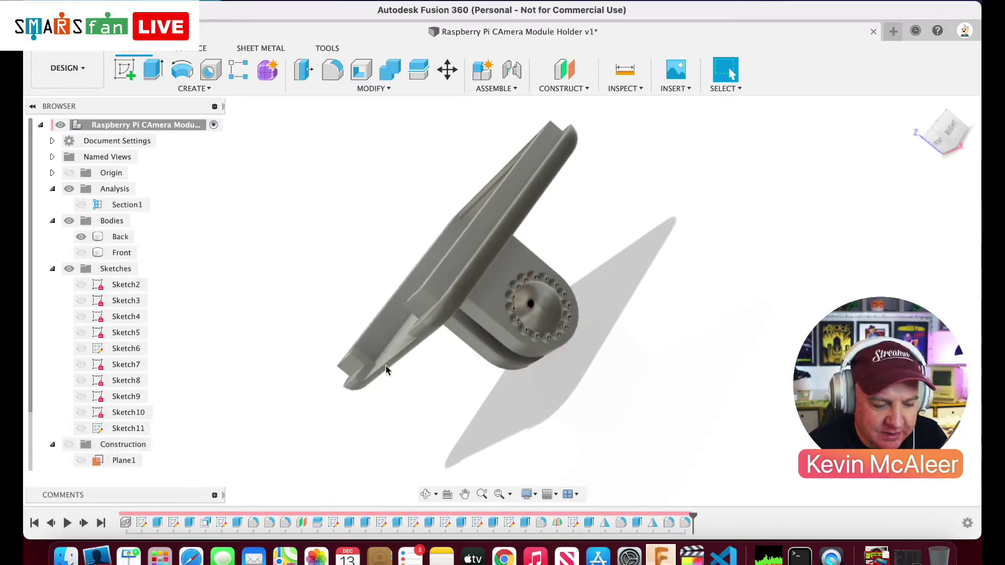
{"action": "left_click", "coordinate": [120, 237]}
{"action": "left_click", "coordinate": [762, 198]}
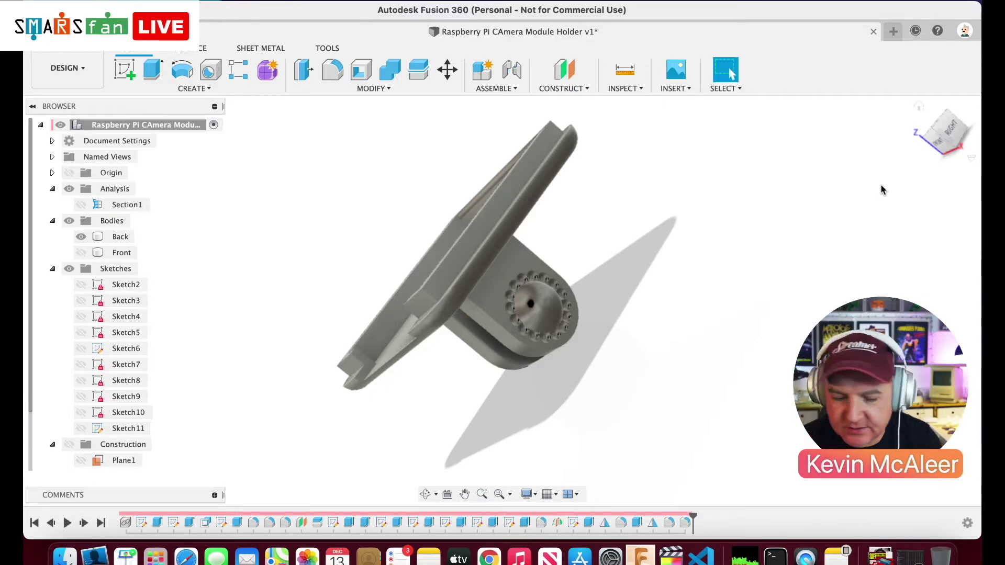
- Hide the Back body, show the Front body, and start a sketch on its inner floor around the lens hole
{"action": "left_click", "coordinate": [81, 239]}
{"action": "left_click", "coordinate": [80, 253]}
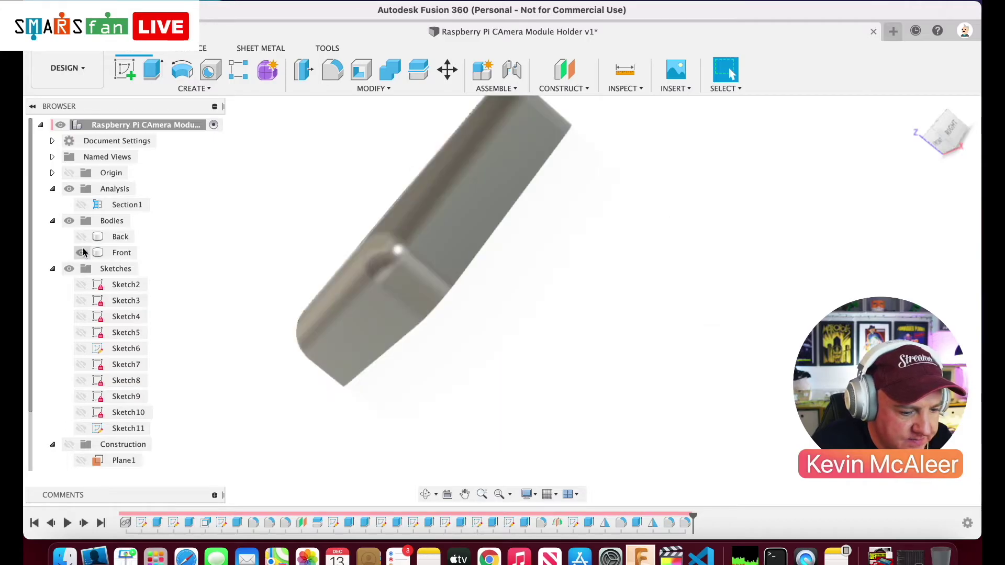
{"action": "left_click", "coordinate": [954, 138]}
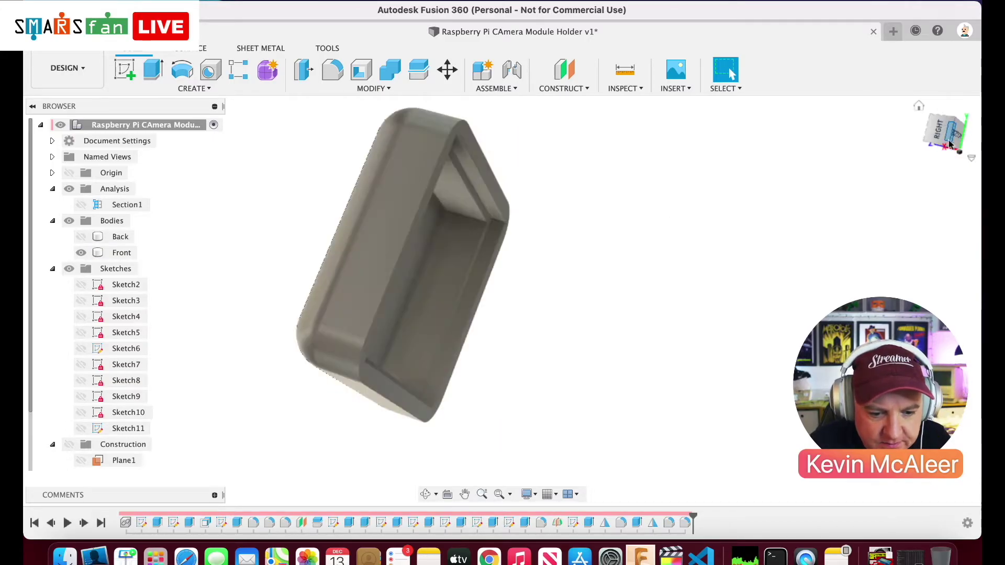
{"action": "left_click", "coordinate": [954, 137]}
{"action": "left_click", "coordinate": [575, 287]}
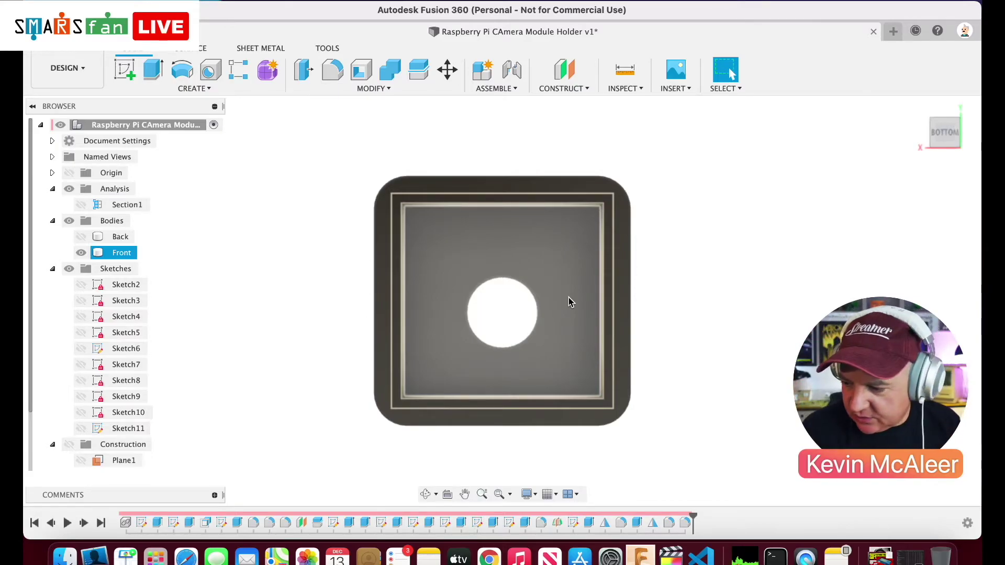
{"action": "left_click", "coordinate": [569, 297]}
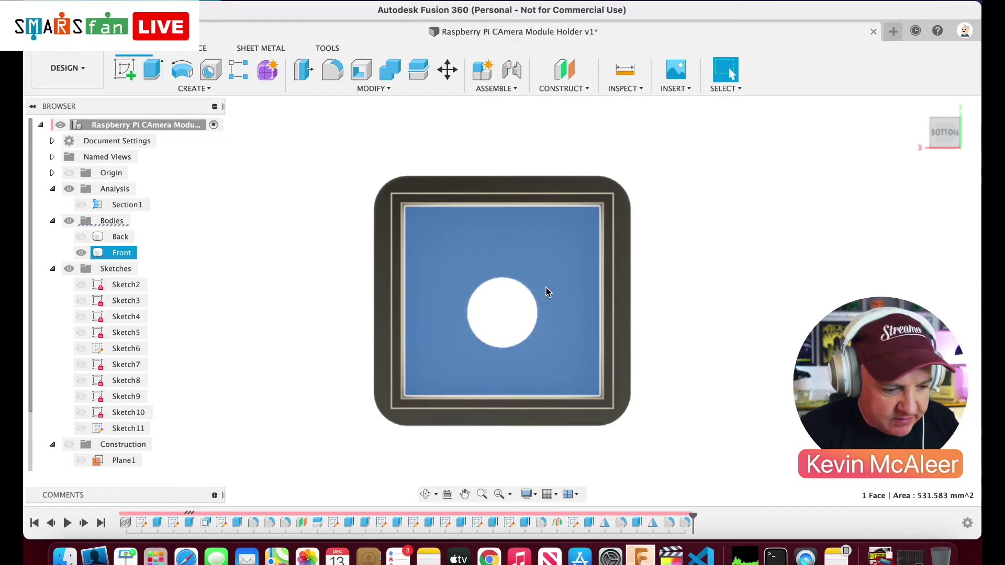
{"action": "left_click", "coordinate": [124, 69]}
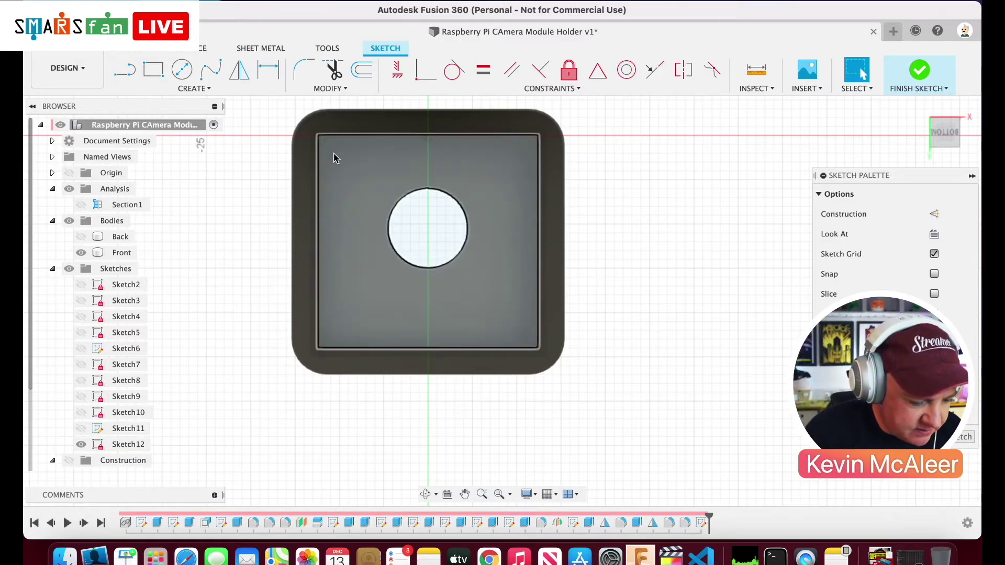
- Sketch a full-height rectangle along the left edge of the recess floor and set its width to 5 mm
{"action": "key", "text": "r"}
{"action": "left_click", "coordinate": [318, 137]}
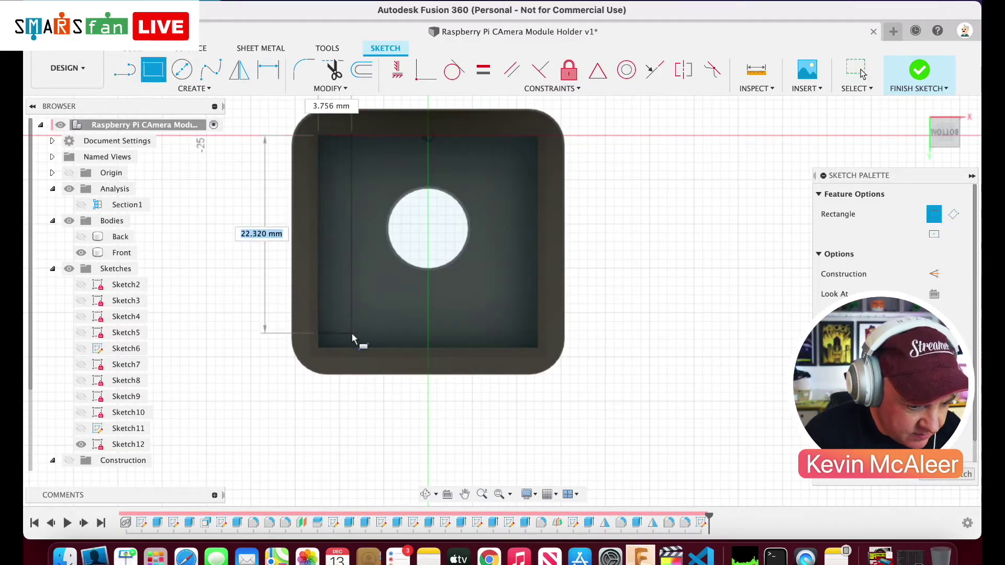
{"action": "left_click", "coordinate": [360, 351]}
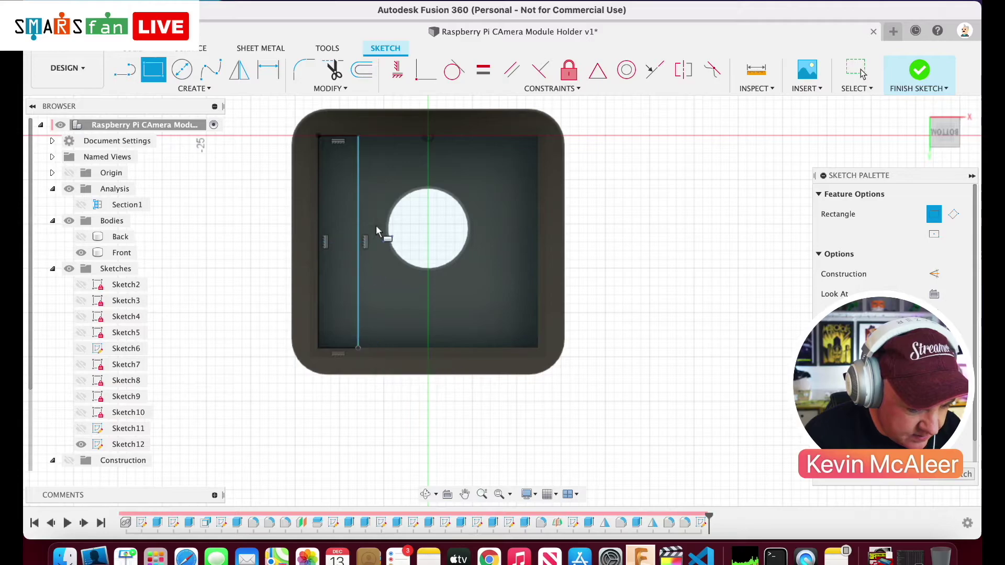
{"action": "key", "text": "d"}
{"action": "left_click", "coordinate": [335, 138]}
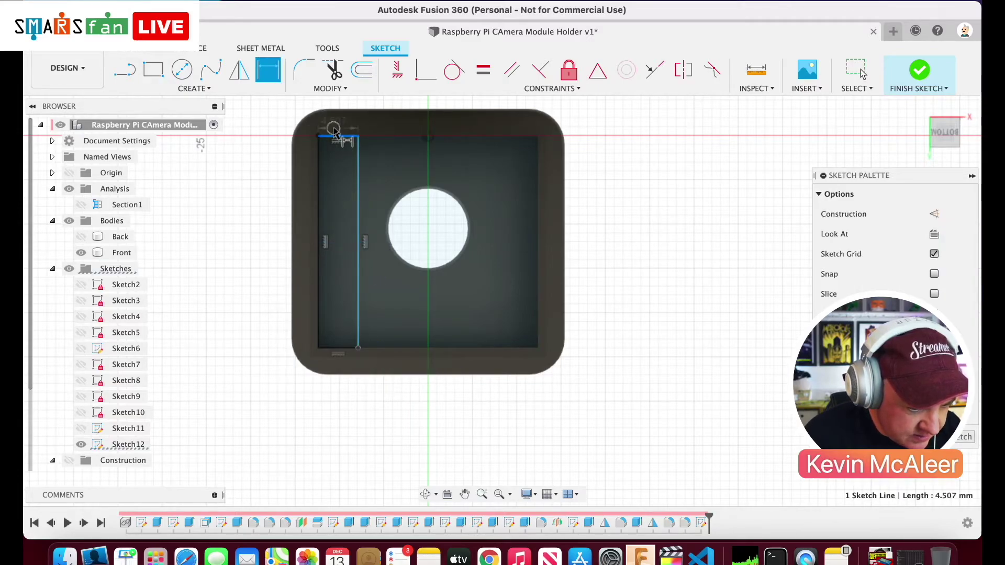
{"action": "left_click", "coordinate": [348, 152]}
{"action": "type", "text": "5"}
{"action": "key", "text": "Return"}
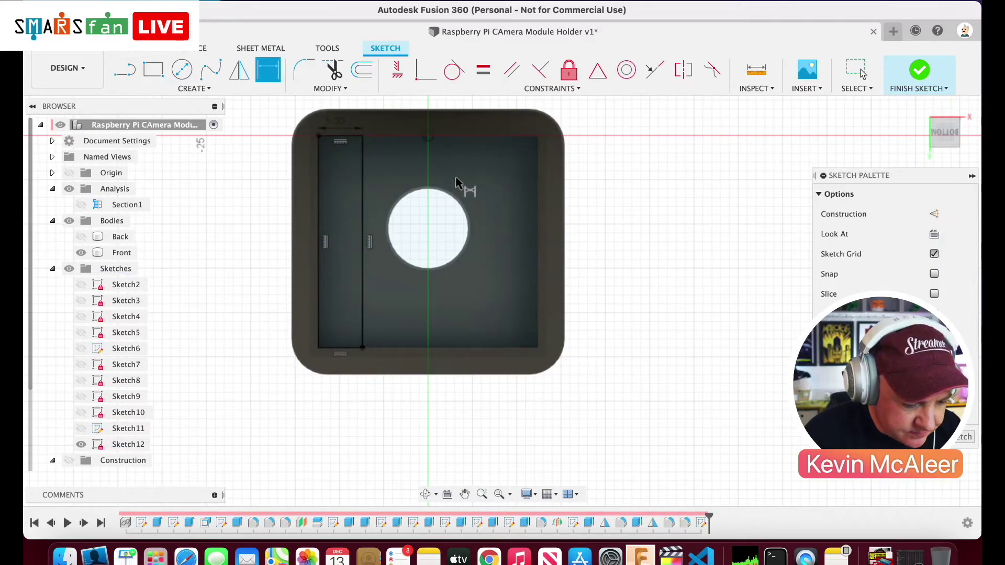
- Sketch a matching full-height rectangle along the right edge of the recess floor, linking its width to the left rectangle's width dimension
{"action": "key", "text": "r"}
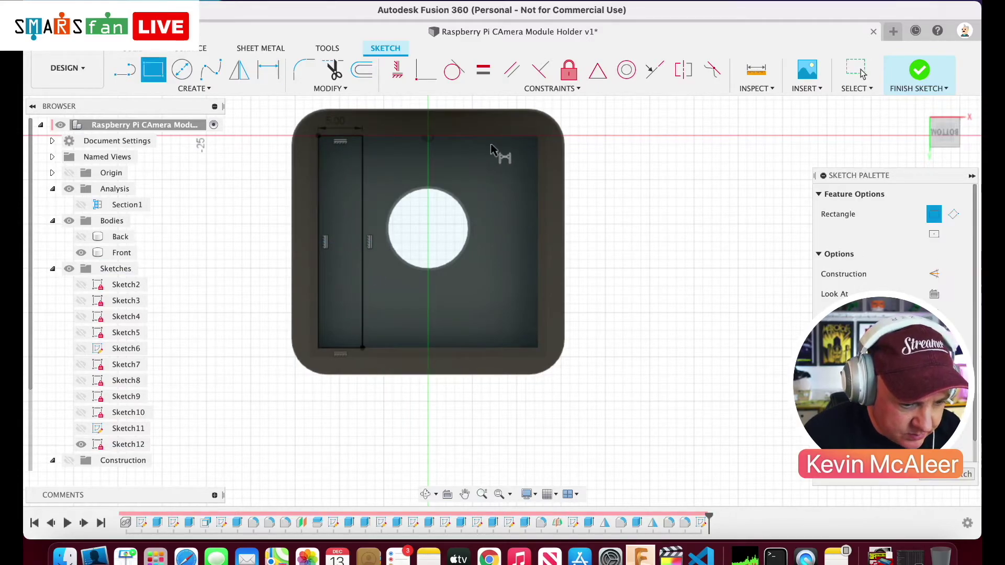
{"action": "left_click", "coordinate": [538, 138]}
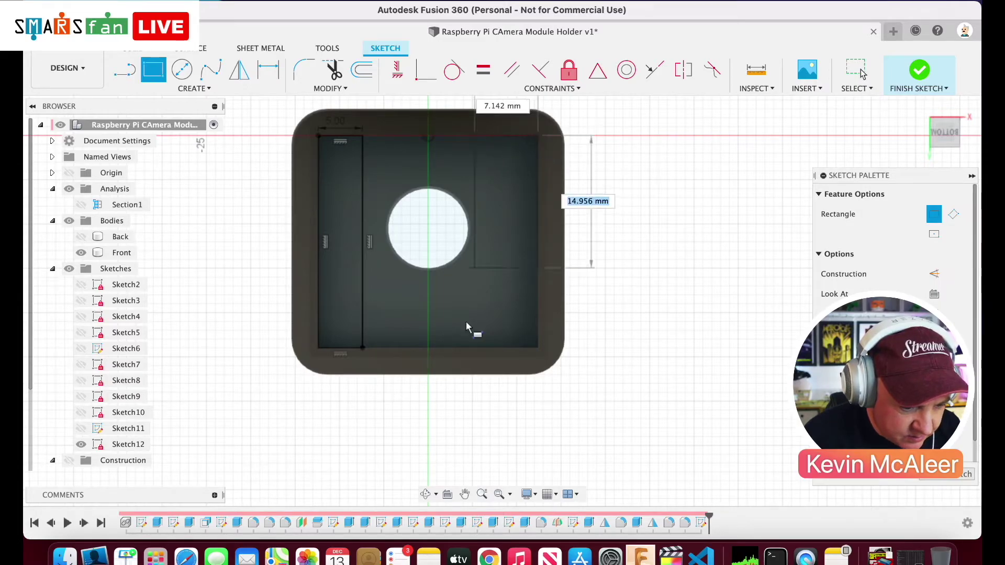
{"action": "left_click", "coordinate": [485, 348]}
{"action": "key", "text": "d"}
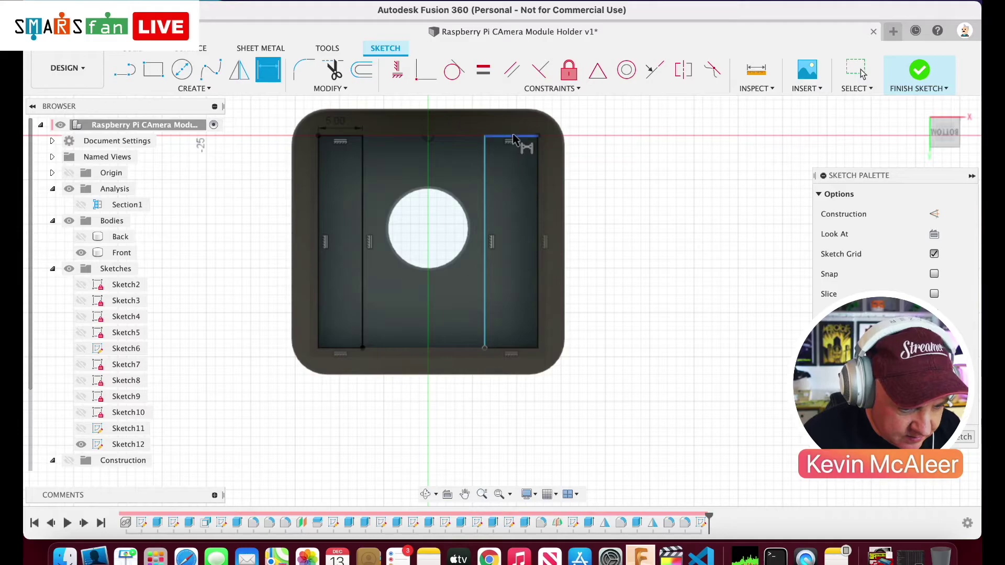
{"action": "left_click", "coordinate": [513, 134]}
{"action": "left_click", "coordinate": [515, 125]}
{"action": "left_click", "coordinate": [338, 126]}
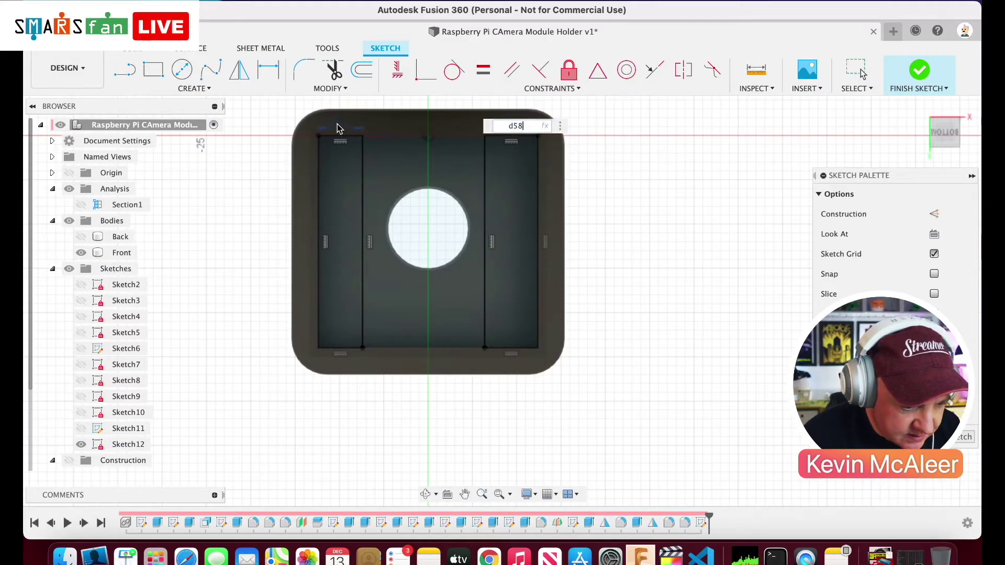
{"action": "key", "text": "Return"}
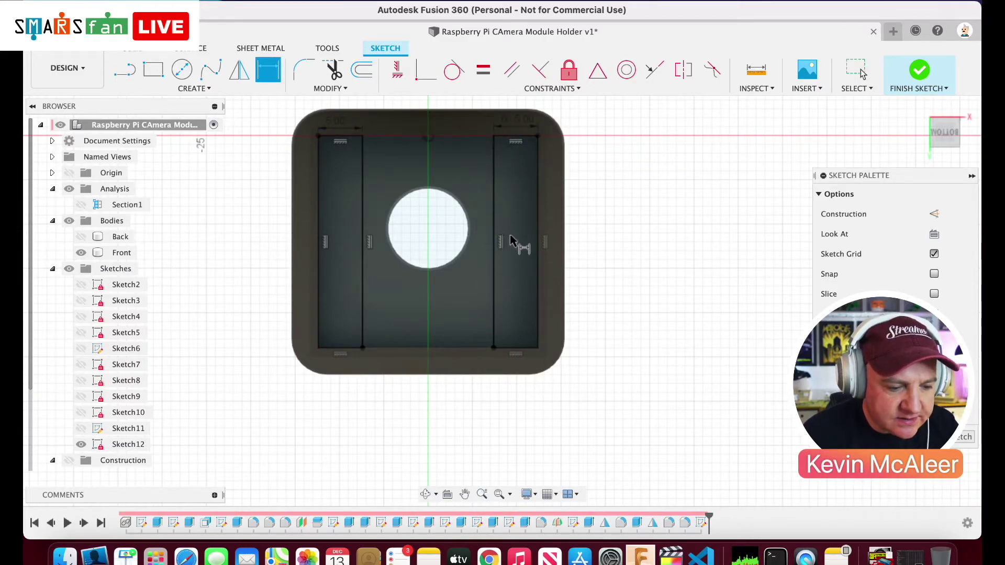
{"action": "scroll", "coordinate": [532, 314], "scroll_direction": "down", "scroll_amount": 1}
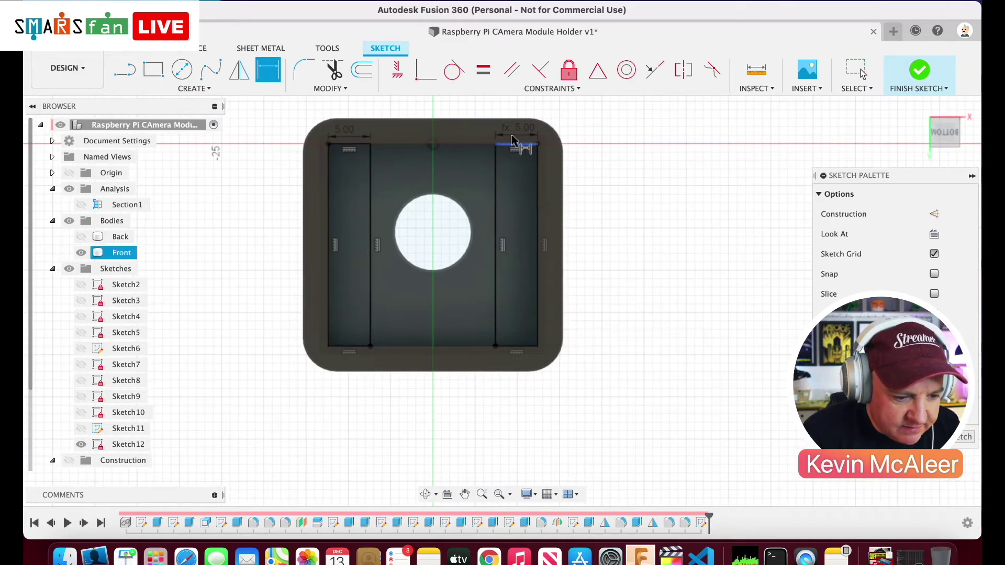
- Finish the sketch and extrude both side strips 0.5 mm from the recess floor
{"action": "left_click", "coordinate": [920, 72]}
{"action": "left_click", "coordinate": [579, 265]}
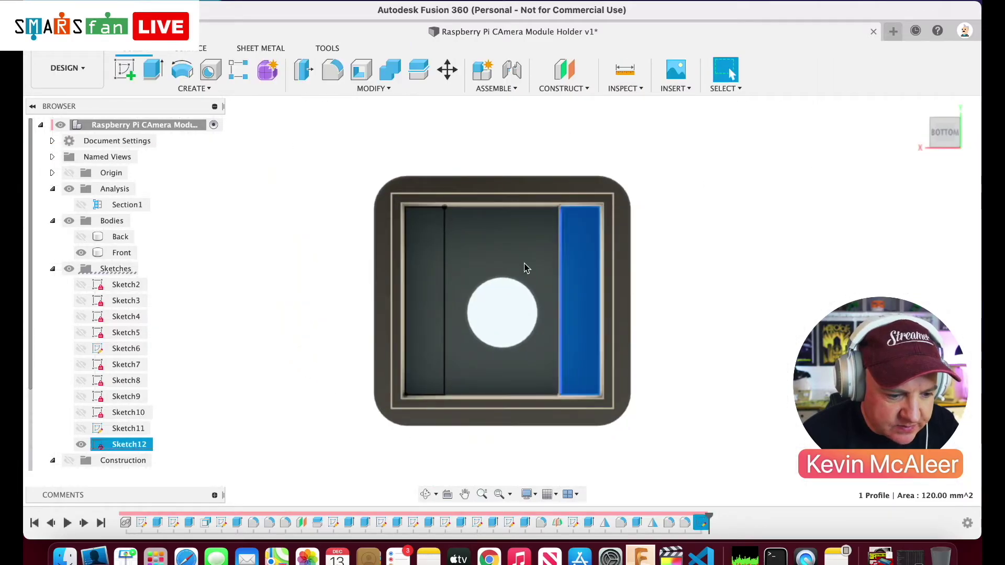
{"action": "left_click", "coordinate": [431, 274], "text": "shift"}
{"action": "key", "text": "e"}
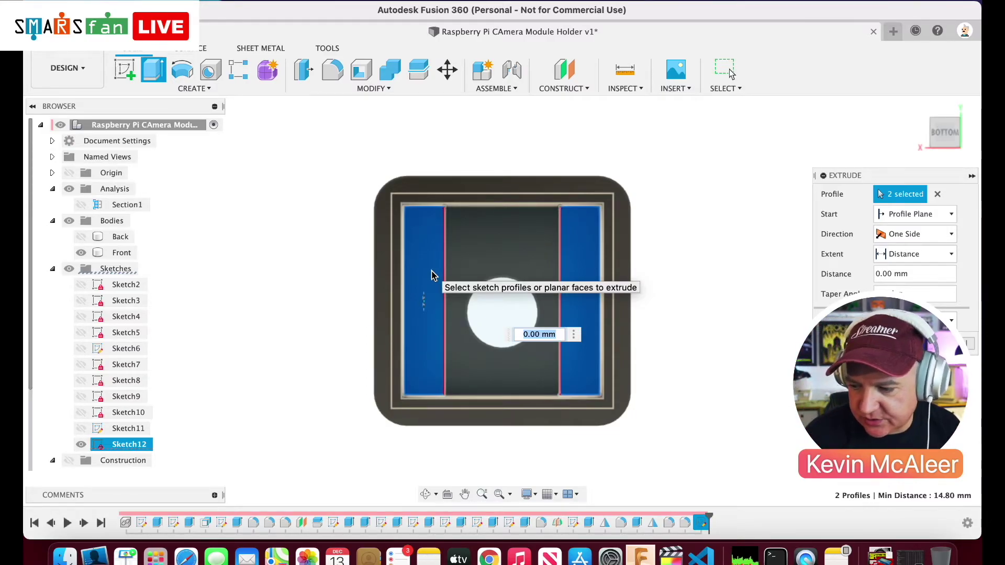
{"action": "type", "text": "0.5"}
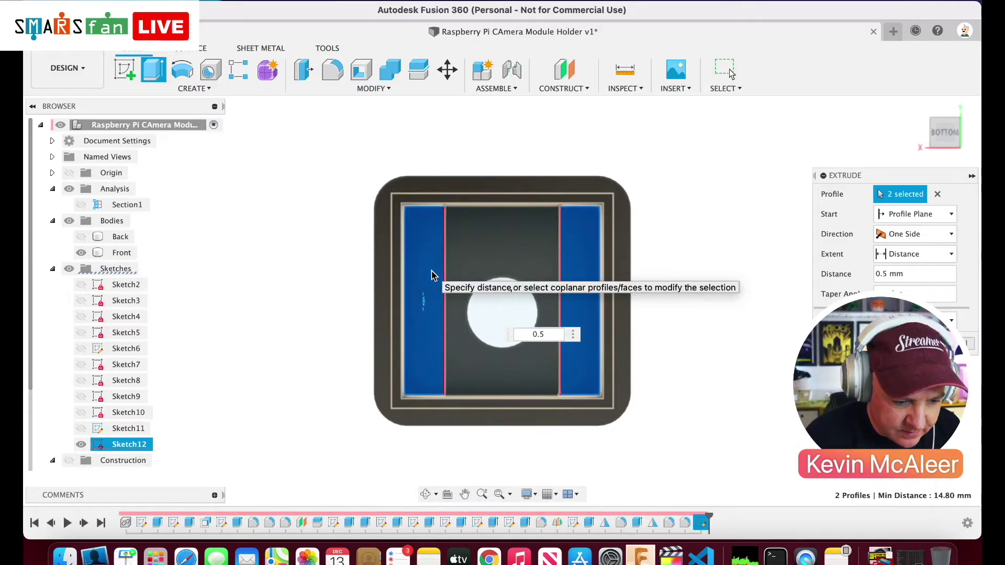
{"action": "key", "text": "Return"}
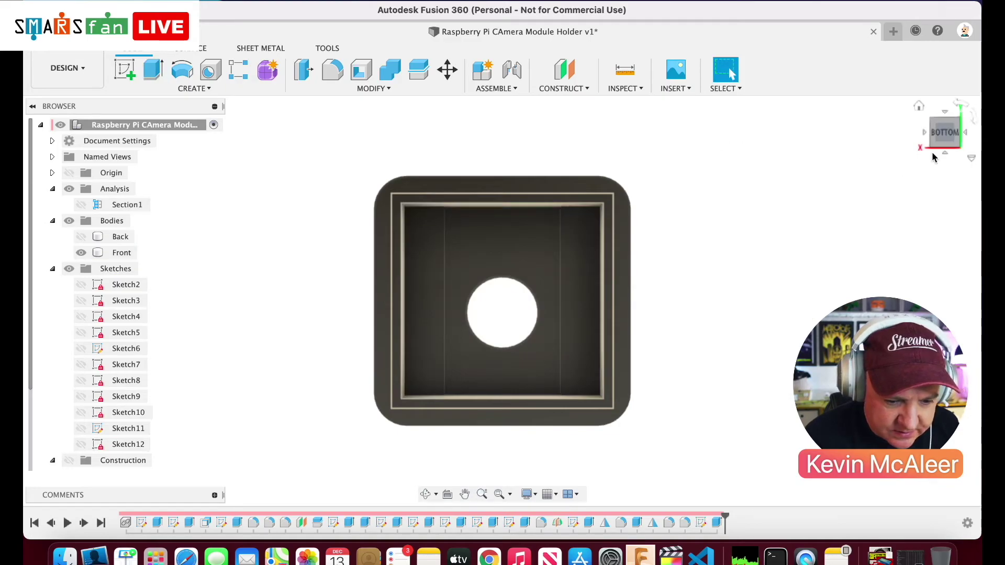
- Show the Back body again and hide the Front body to expose the back plate's inner side
{"action": "left_click_drag", "start_coordinate": [955, 149], "coordinate": [958, 123]}
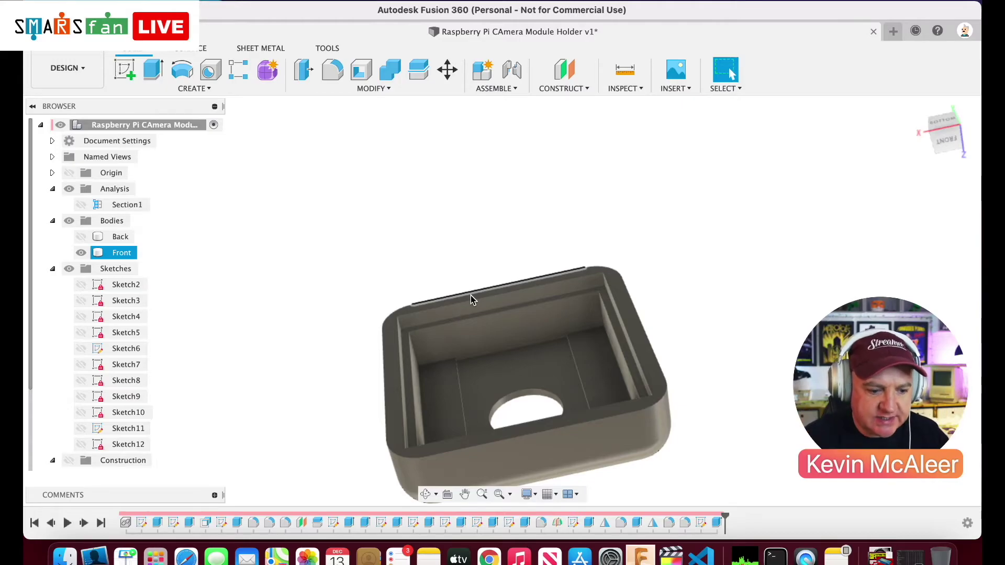
{"action": "key", "text": "Escape"}
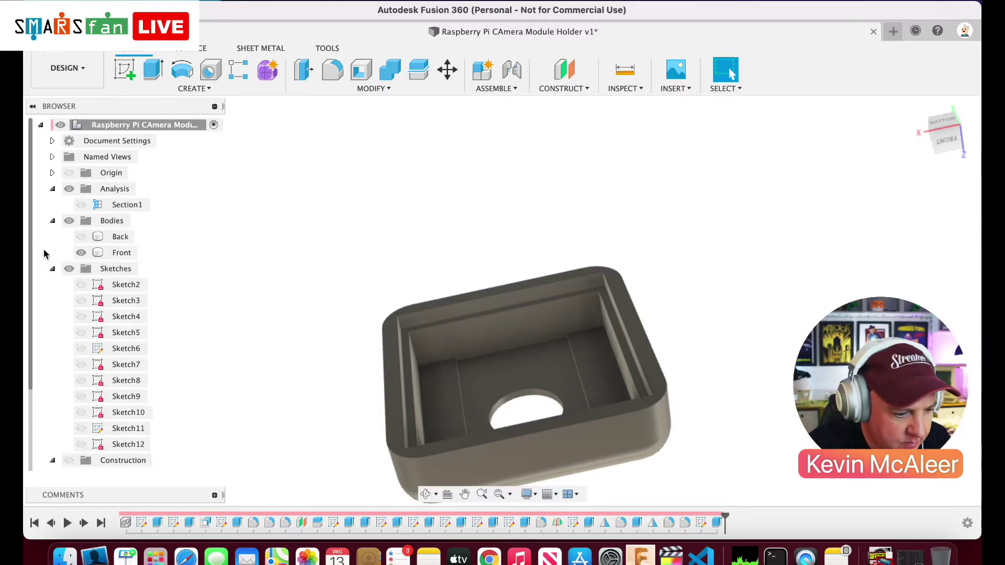
{"action": "left_click", "coordinate": [119, 237]}
{"action": "left_click", "coordinate": [82, 237]}
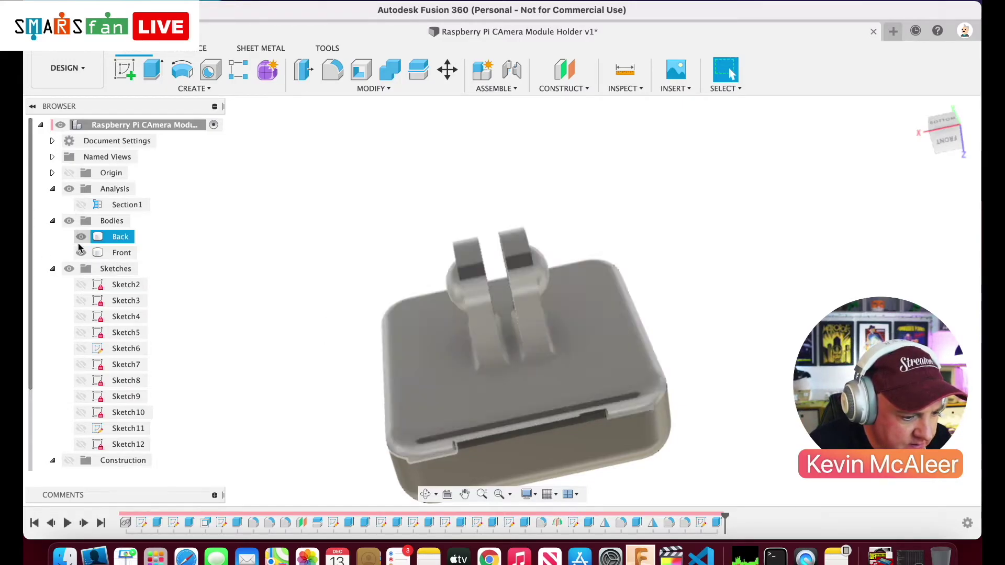
{"action": "left_click", "coordinate": [81, 252]}
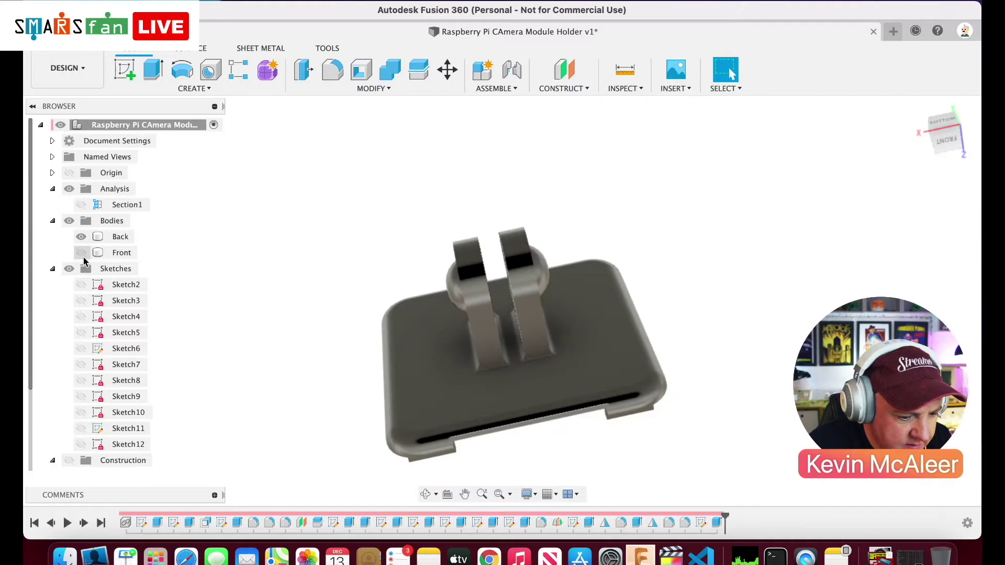
{"action": "left_click", "coordinate": [951, 156]}
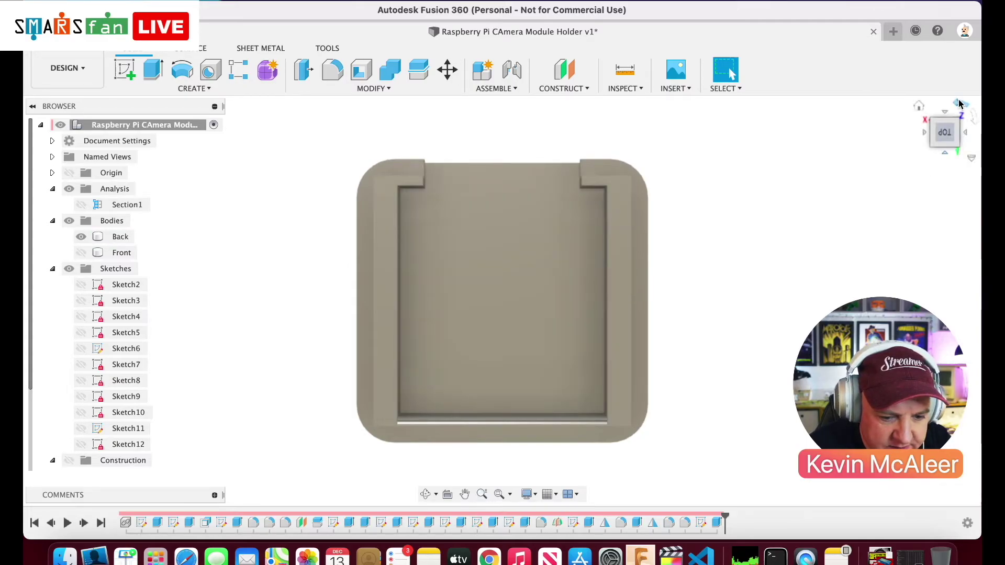
- Start a sketch on the Back body's raised inner rim and draw a rectangle about 6.2 mm high across the recess's lower part
{"action": "left_click", "coordinate": [960, 104]}
{"action": "left_click", "coordinate": [961, 106]}
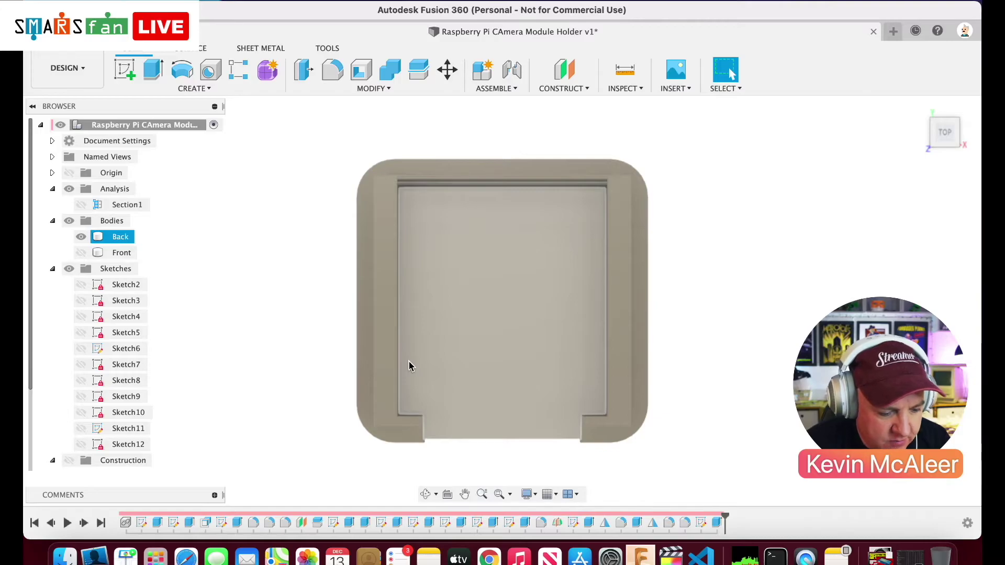
{"action": "left_click", "coordinate": [391, 361]}
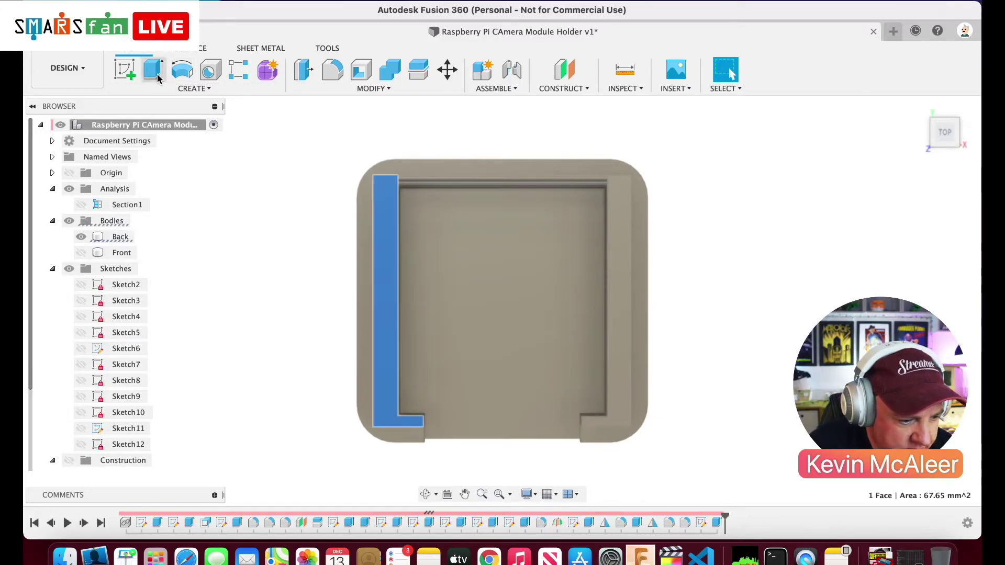
{"action": "left_click", "coordinate": [125, 70]}
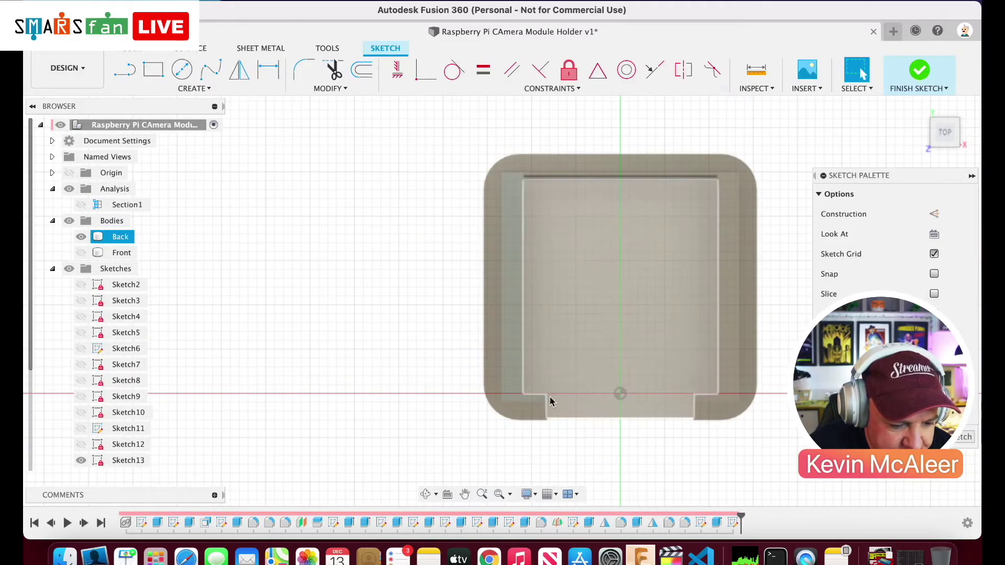
{"action": "left_click", "coordinate": [499, 495]}
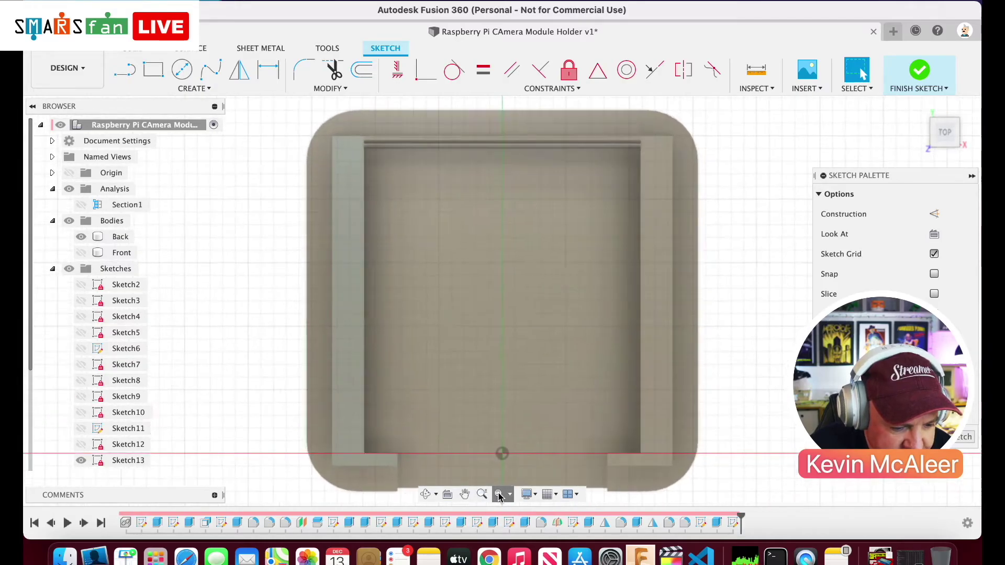
{"action": "key", "text": "r"}
{"action": "left_click", "coordinate": [349, 368]}
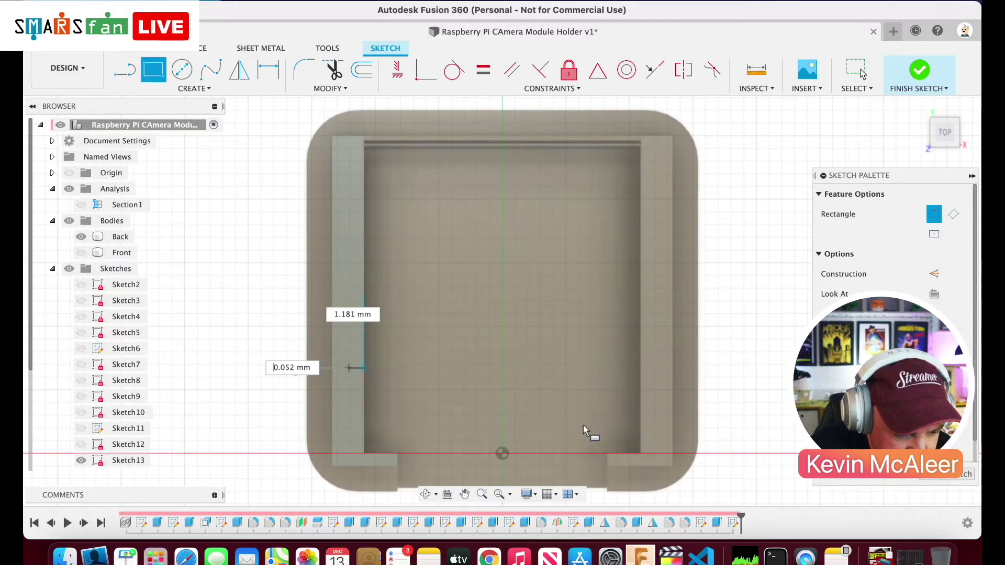
{"action": "left_click", "coordinate": [660, 447]}
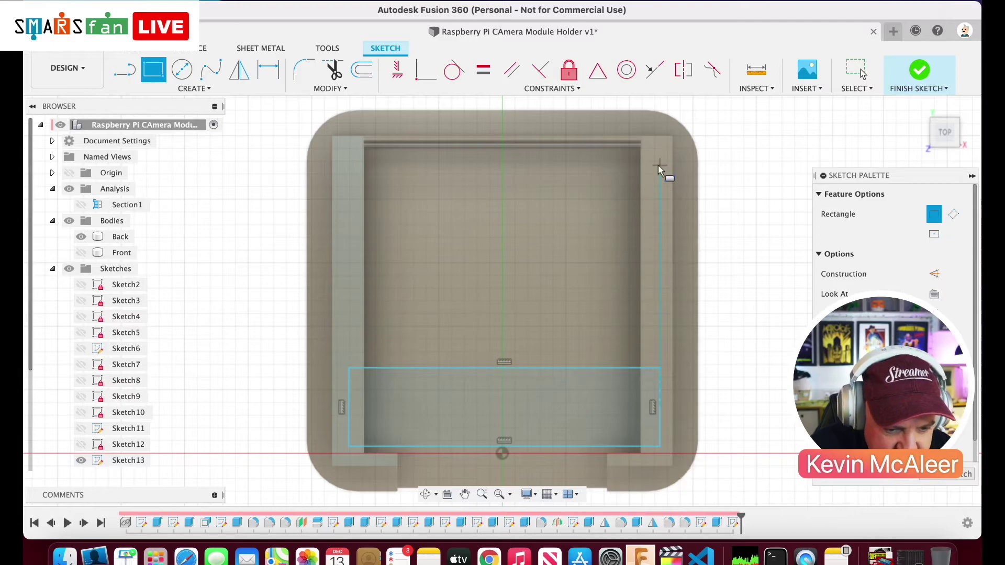
- Dimension the rectangle's left side 2 mm from the outer edge of the left rim
{"action": "key", "text": "d"}
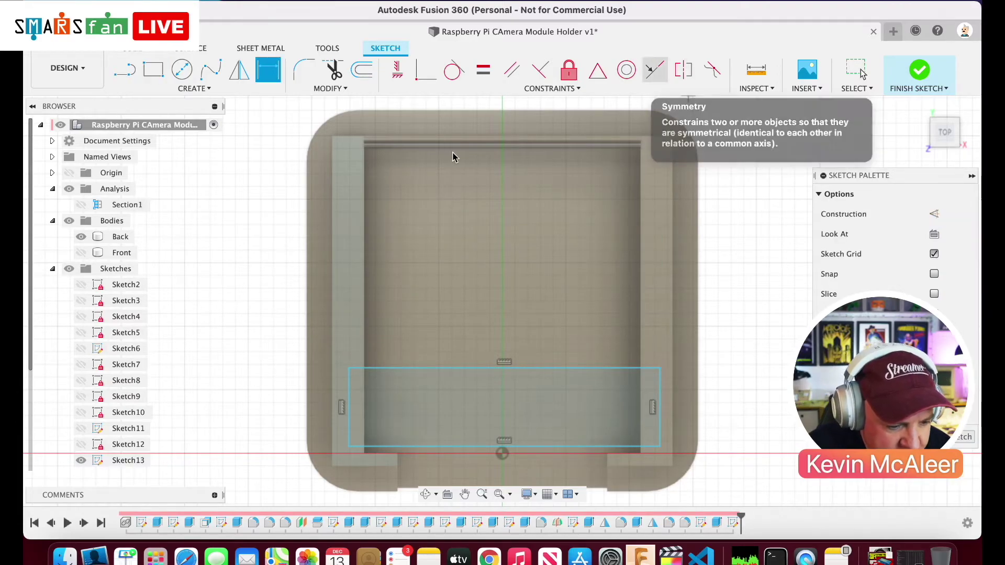
{"action": "left_click", "coordinate": [333, 335]}
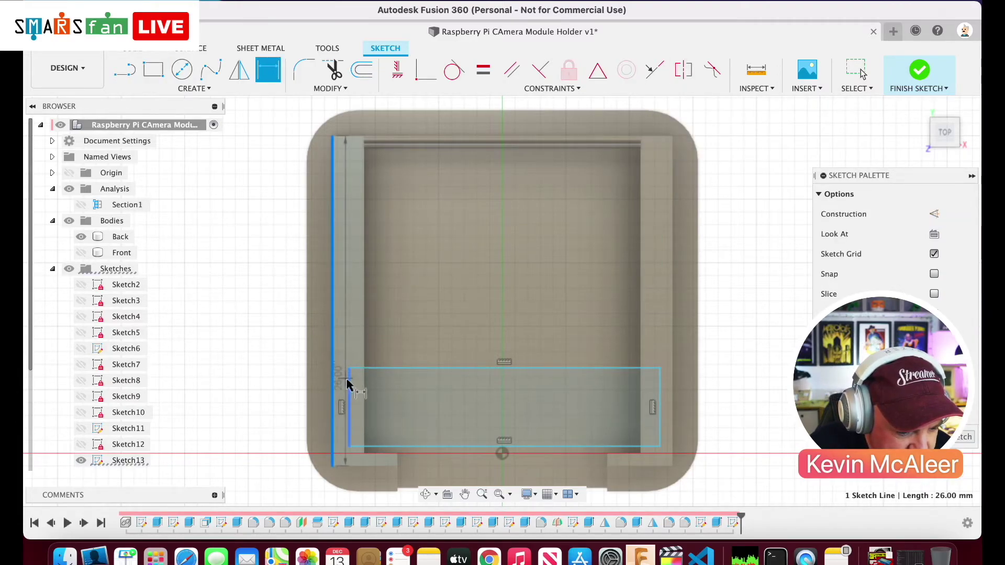
{"action": "left_click", "coordinate": [348, 382]}
{"action": "left_click", "coordinate": [350, 330]}
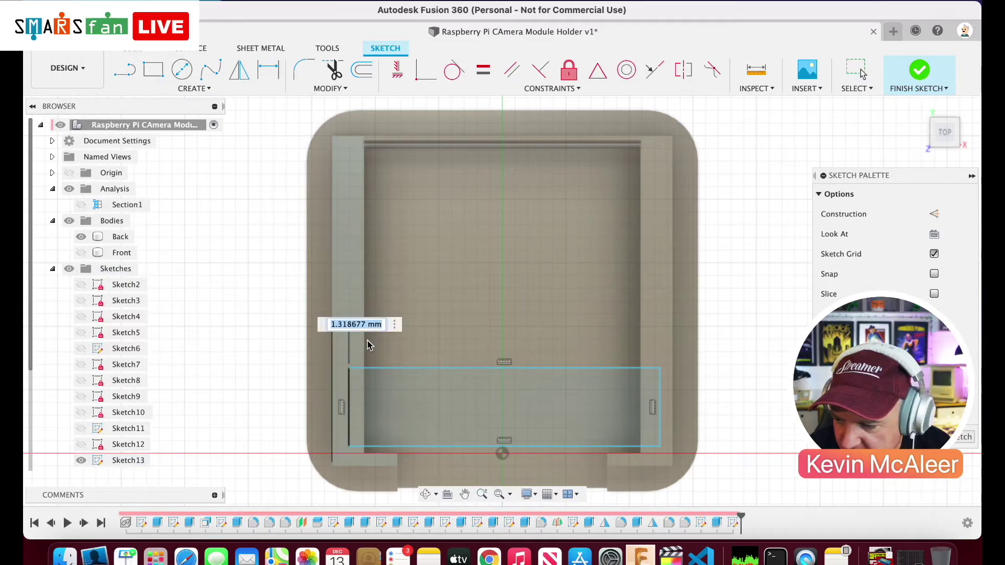
{"action": "type", "text": "2"}
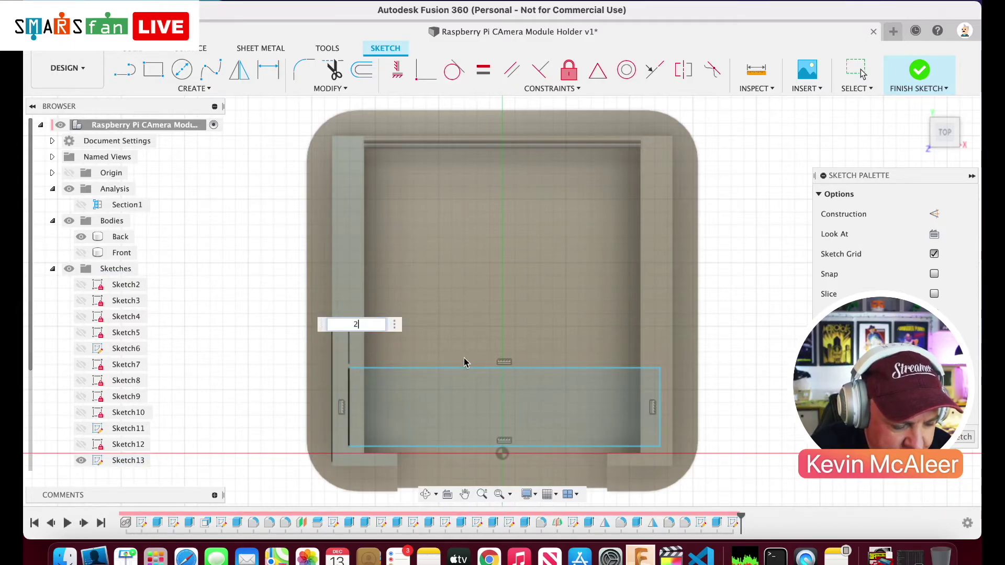
{"action": "key", "text": "Return"}
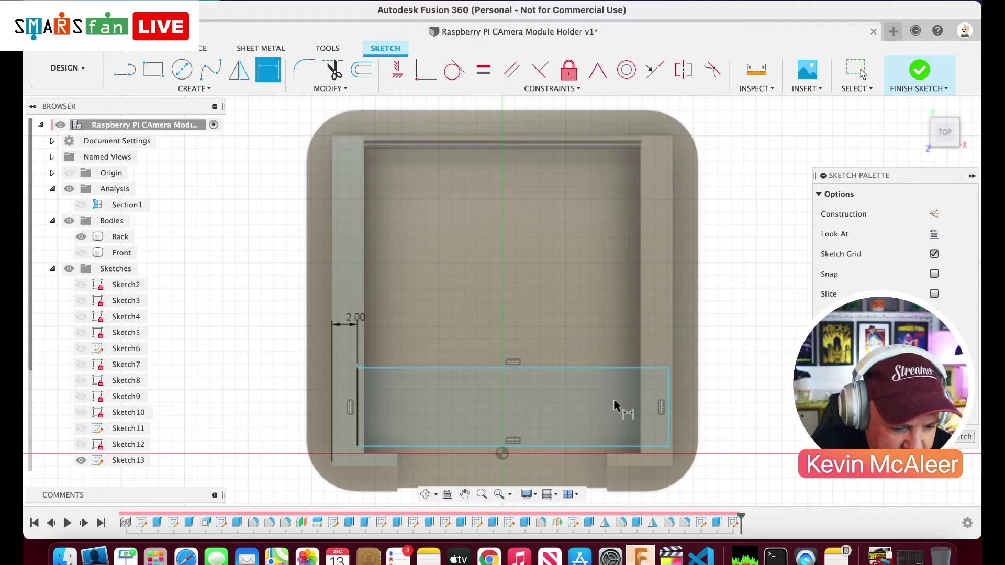
- Dimension the rectangle's right side from the right rim's outer edge, linking the value to the left offset dimension d62
{"action": "left_click", "coordinate": [667, 392]}
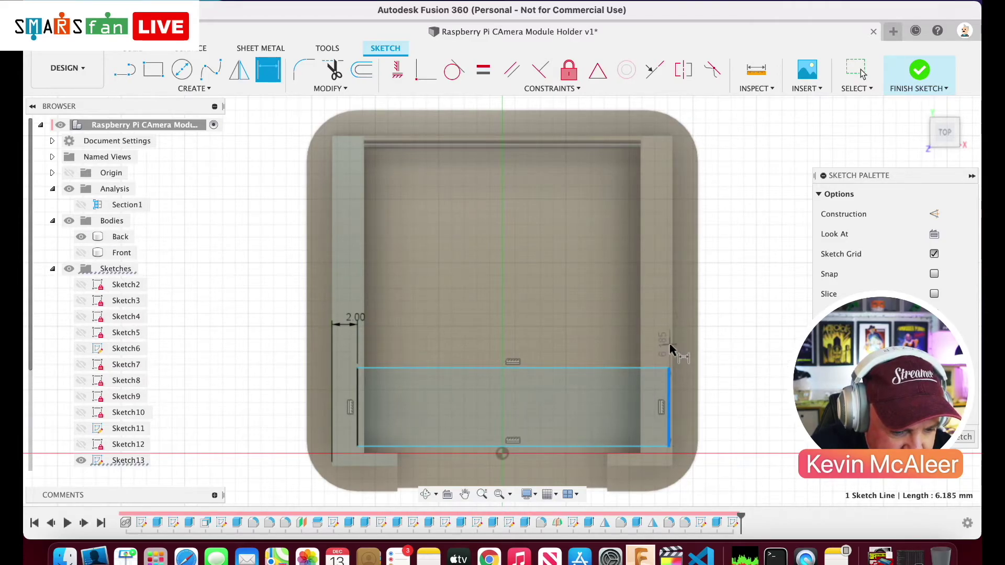
{"action": "left_click", "coordinate": [673, 409]}
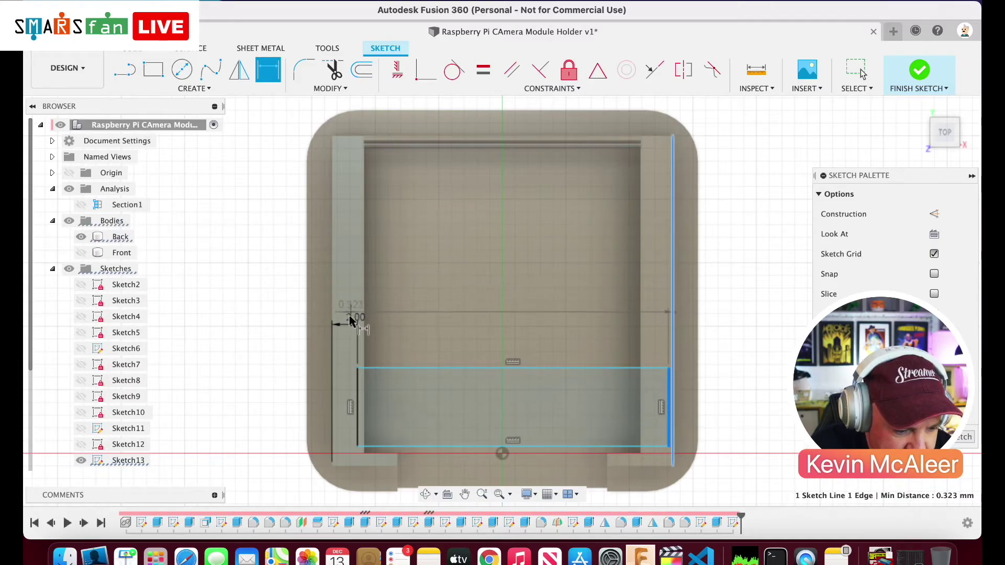
{"action": "left_click", "coordinate": [466, 315]}
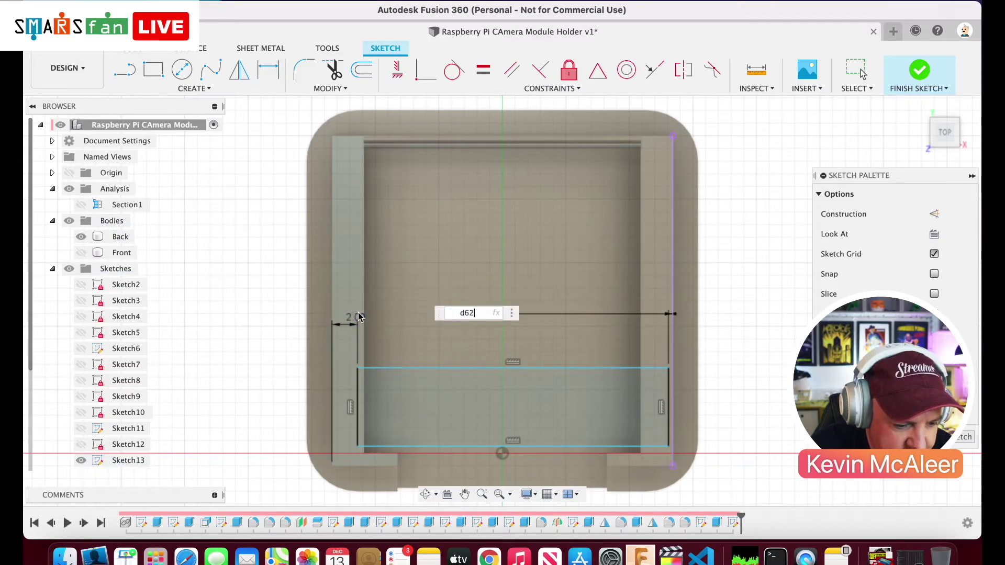
{"action": "type", "text": "d62"}
{"action": "key", "text": "Return"}
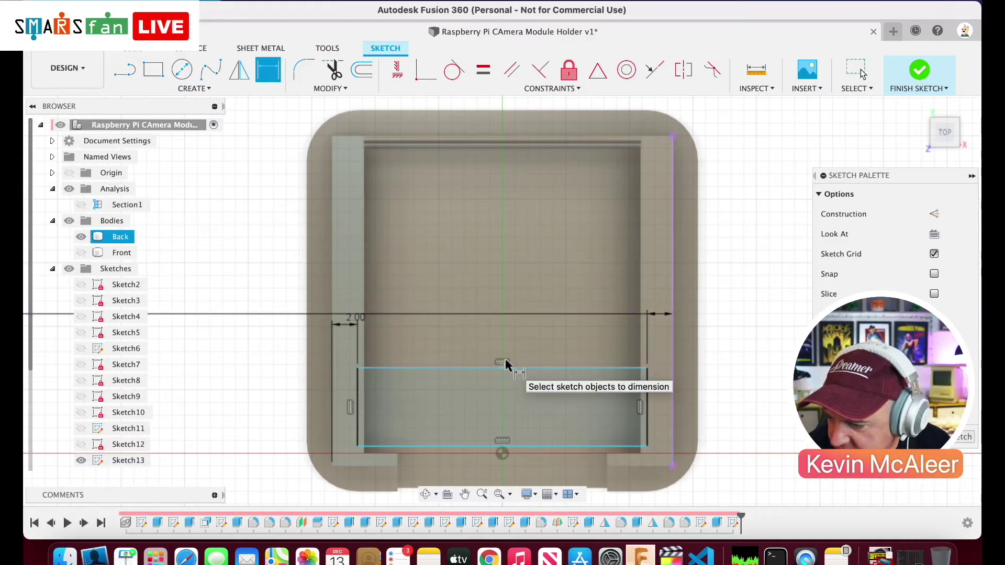
- Set the rectangle's height to 8 mm, make its lower edge collinear with the recess's lower inner edge, and finish the sketch
{"action": "left_click", "coordinate": [648, 400]}
{"action": "left_click", "coordinate": [733, 409]}
{"action": "type", "text": "8"}
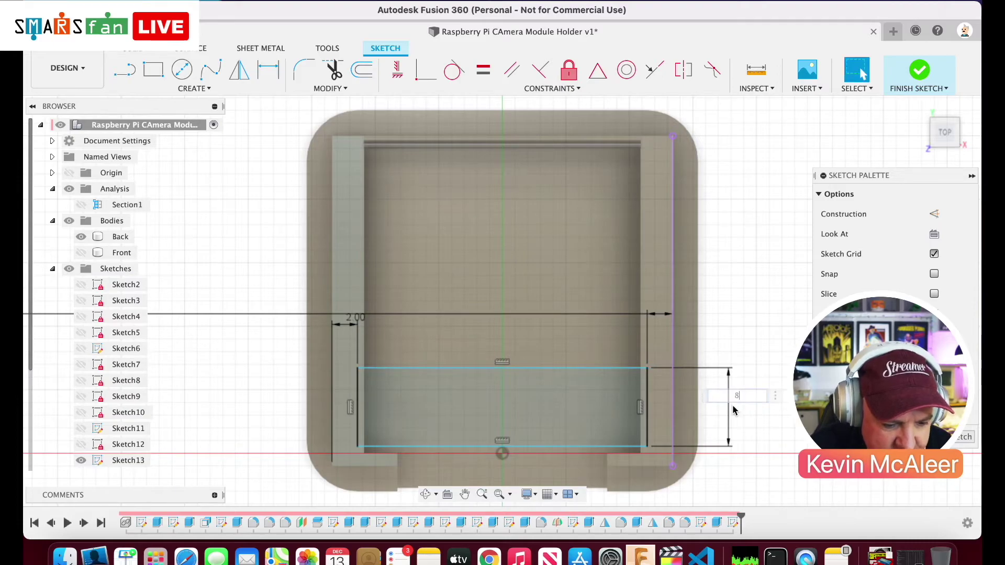
{"action": "key", "text": "Return"}
{"action": "left_click", "coordinate": [652, 74]}
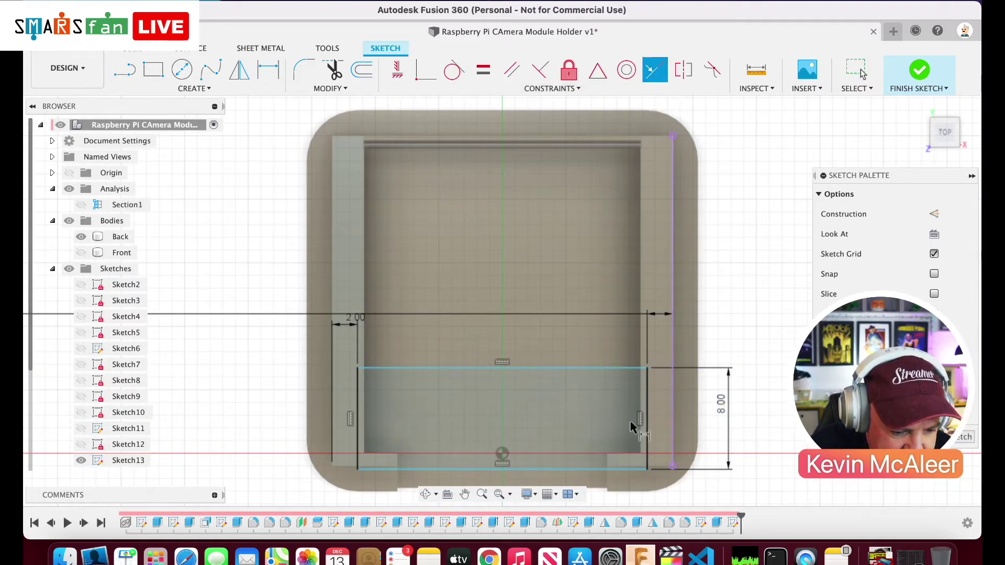
{"action": "left_click", "coordinate": [620, 463]}
{"action": "left_click", "coordinate": [620, 454]}
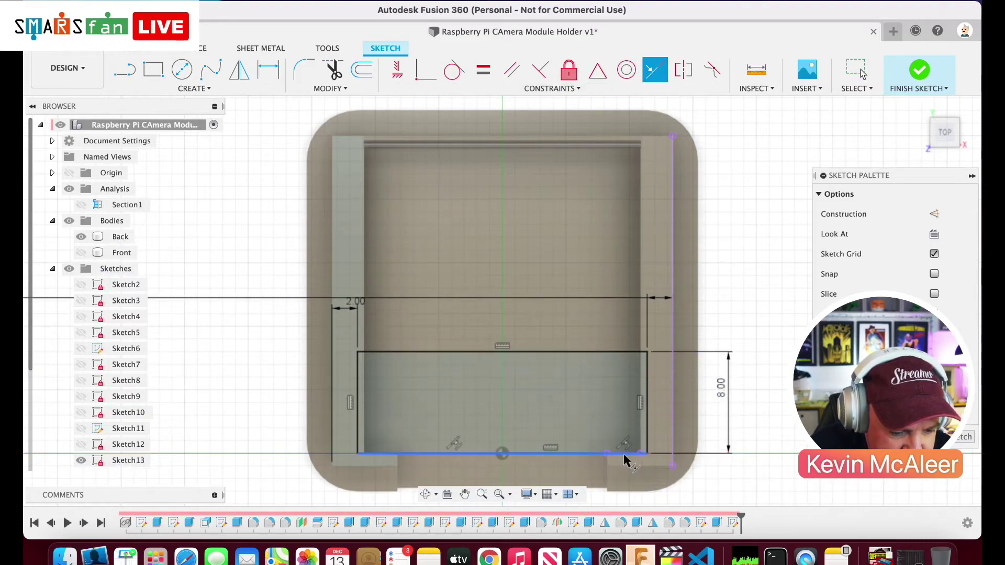
{"action": "left_click", "coordinate": [920, 71]}
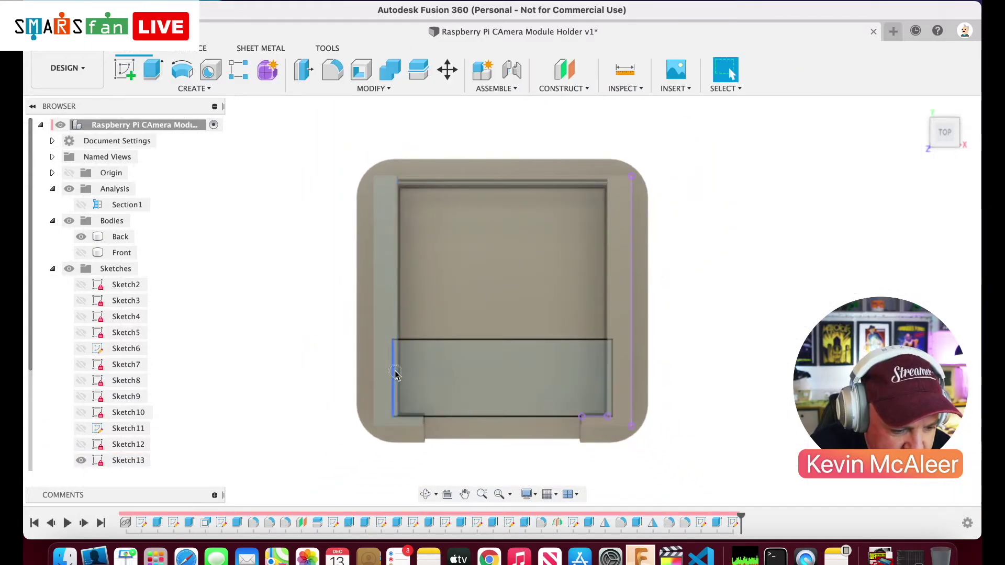
- Cut the rectangle's profiles, including the narrow overlap with the rim, down to the recess floor using an Extrude with To Object extent
{"action": "left_click", "coordinate": [395, 375]}
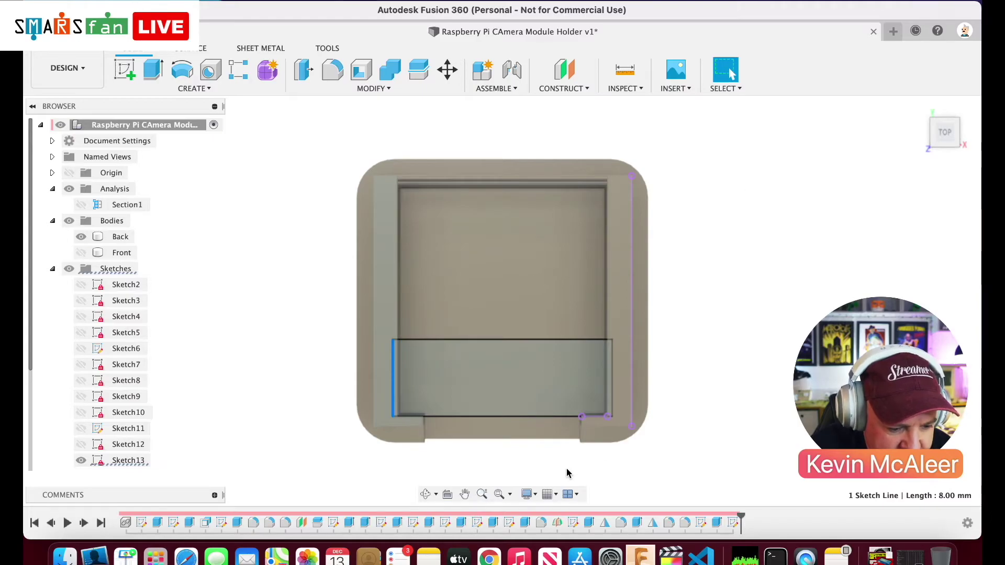
{"action": "left_click", "coordinate": [482, 494]}
{"action": "mouse_move", "coordinate": [456, 426]}
{"action": "left_mouse_down"}
{"action": "mouse_move", "coordinate": [454, 453]}
{"action": "mouse_move", "coordinate": [437, 429]}
{"action": "left_mouse_up"}
{"action": "key", "text": "Escape"}
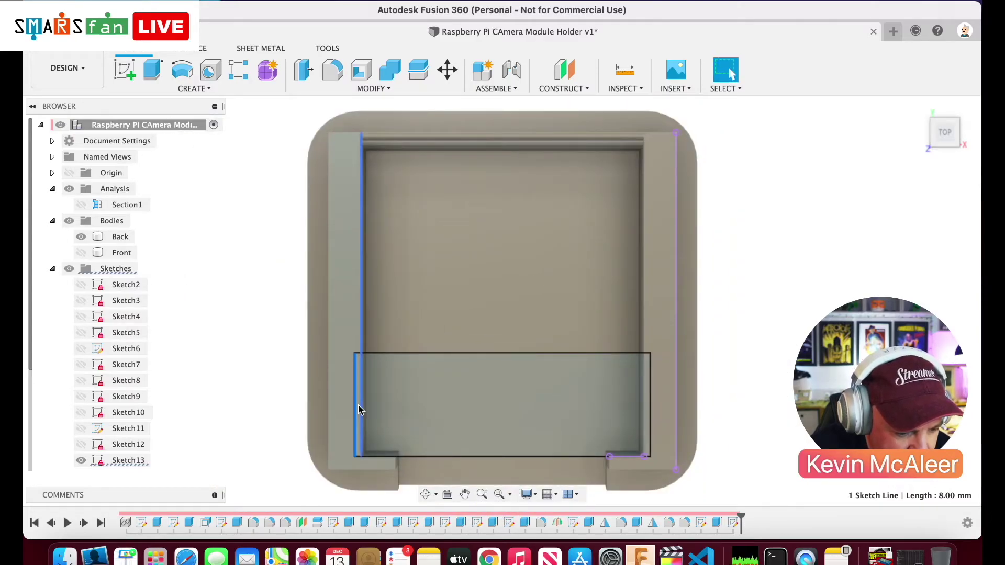
{"action": "left_click", "coordinate": [361, 408]}
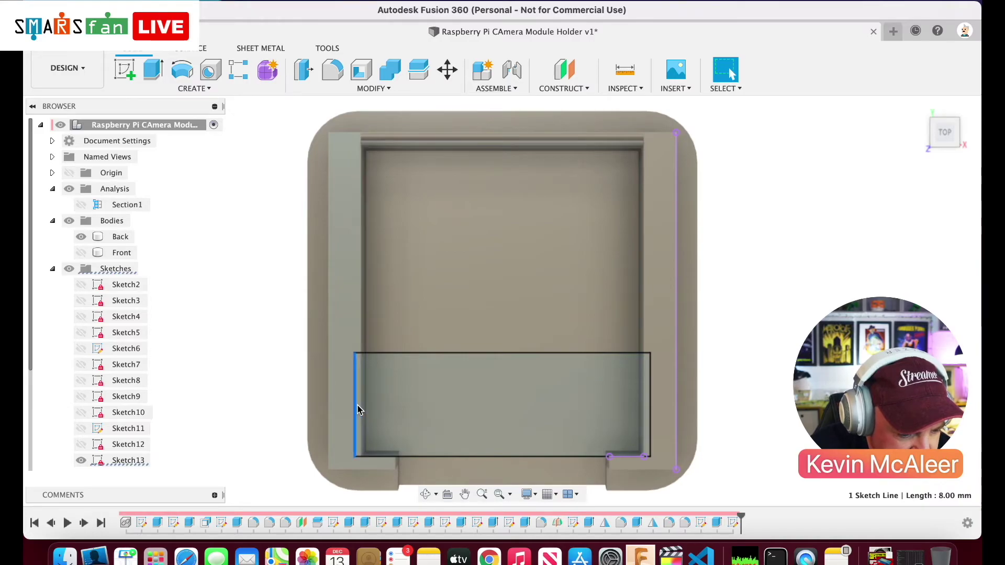
{"action": "key", "text": "q"}
{"action": "left_click", "coordinate": [359, 408]}
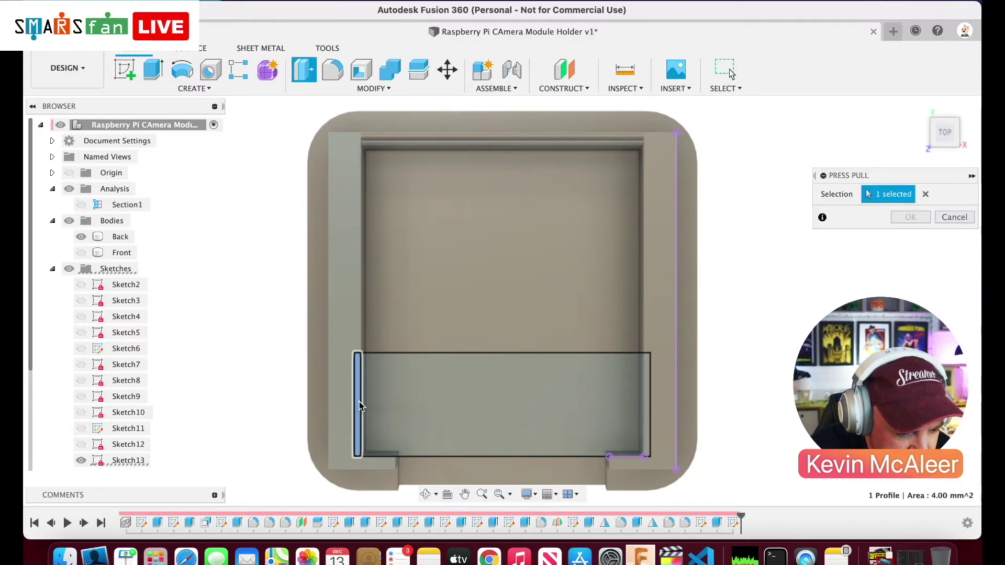
{"action": "left_click", "coordinate": [647, 399]}
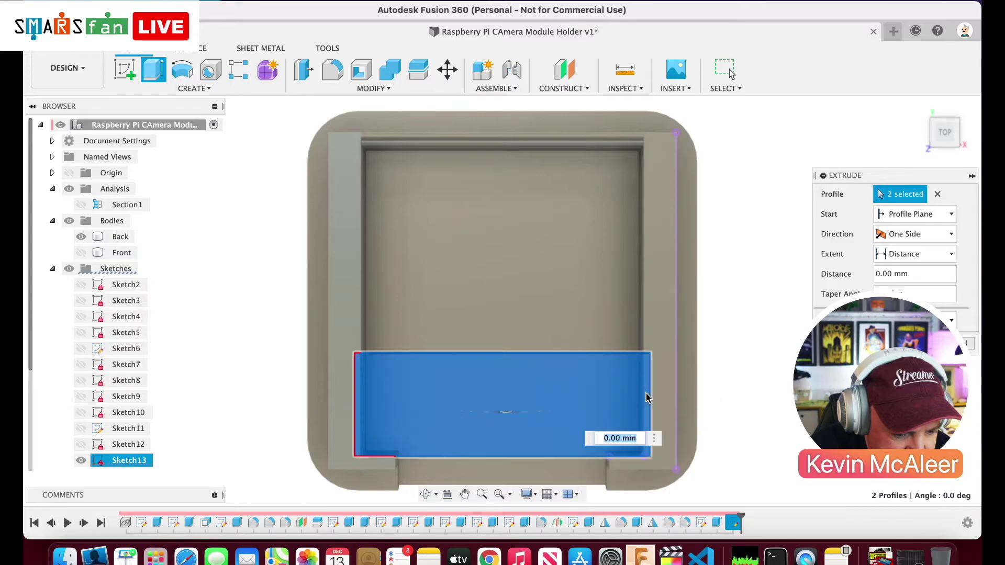
{"action": "left_click", "coordinate": [958, 145]}
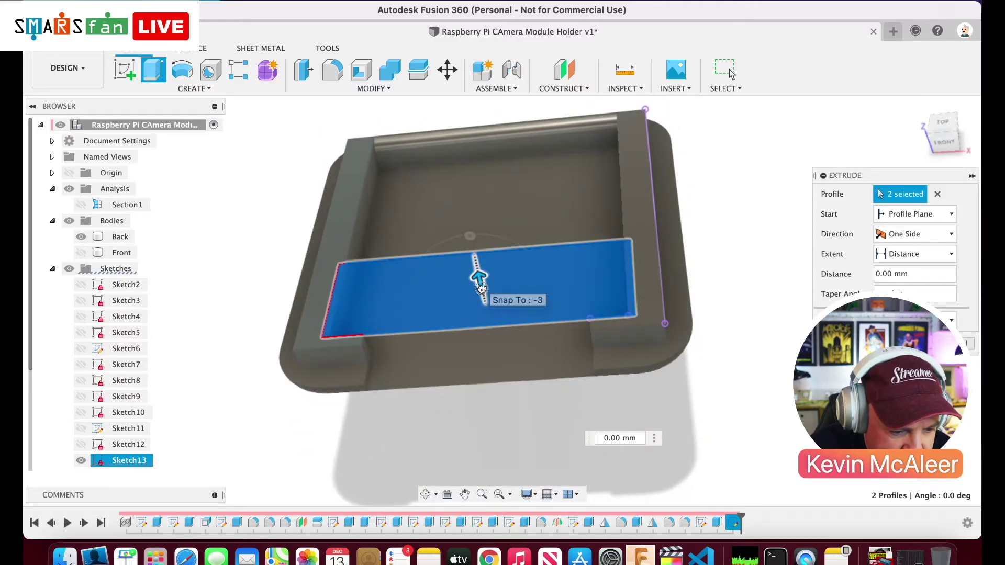
{"action": "left_click_drag", "start_coordinate": [479, 275], "coordinate": [489, 302]}
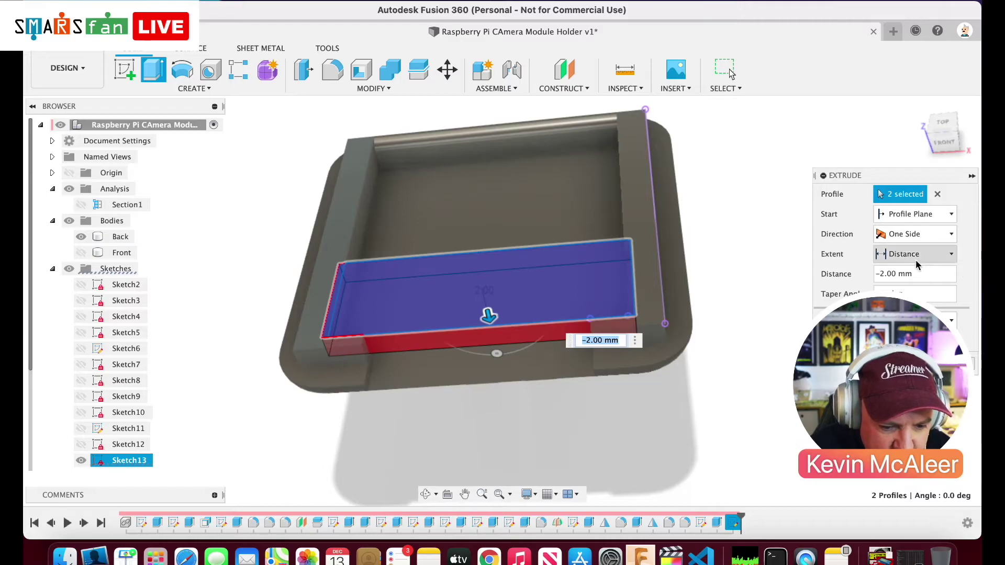
{"action": "left_click", "coordinate": [916, 256]}
{"action": "left_click", "coordinate": [907, 286]}
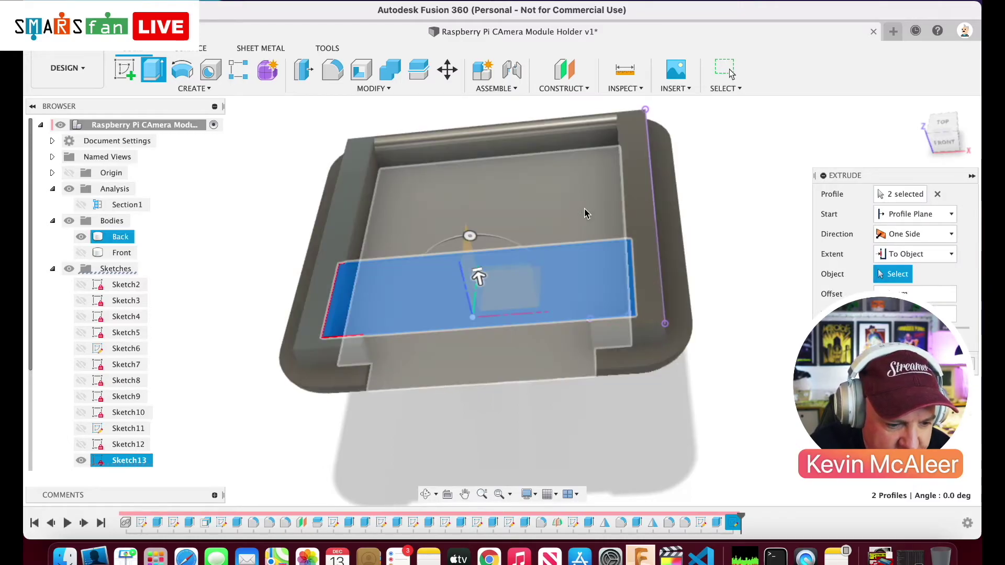
{"action": "left_click", "coordinate": [478, 276]}
{"action": "key", "text": "Return"}
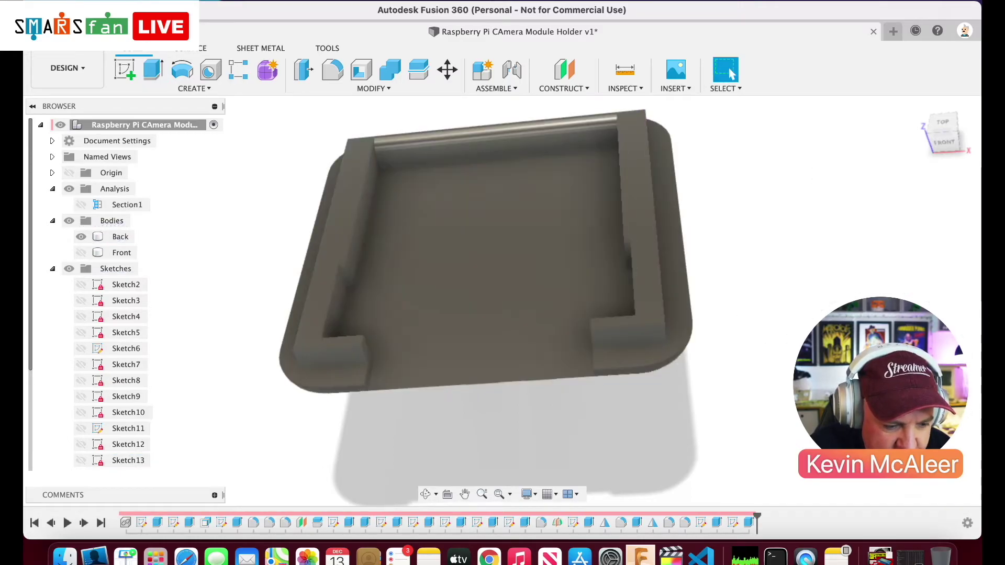
- Turn on the Section1 analysis and show the Front body and the Raspberry Pi Camera component to check the fit inside the holder
{"action": "left_click", "coordinate": [956, 137]}
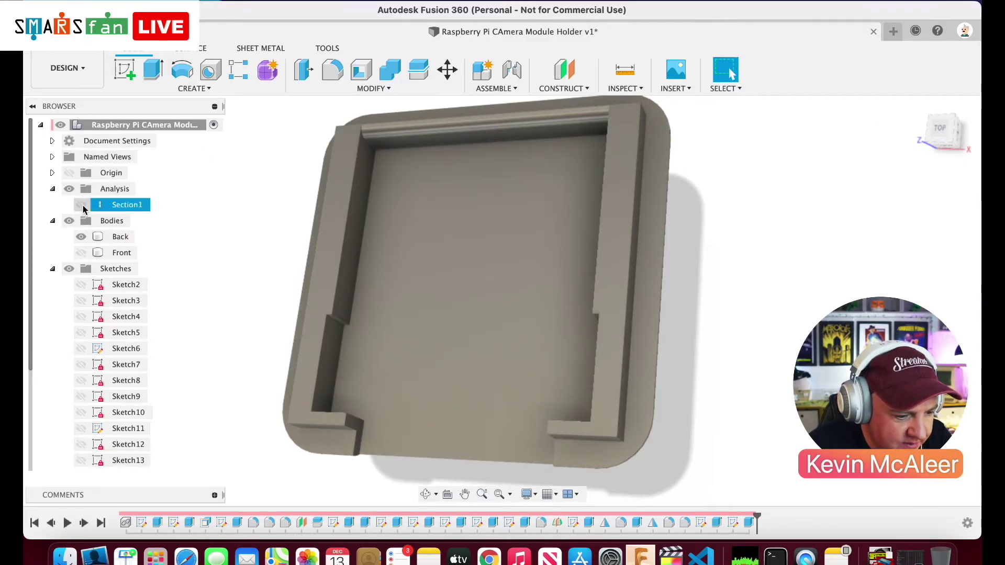
{"action": "left_click", "coordinate": [83, 206]}
{"action": "left_click", "coordinate": [83, 254]}
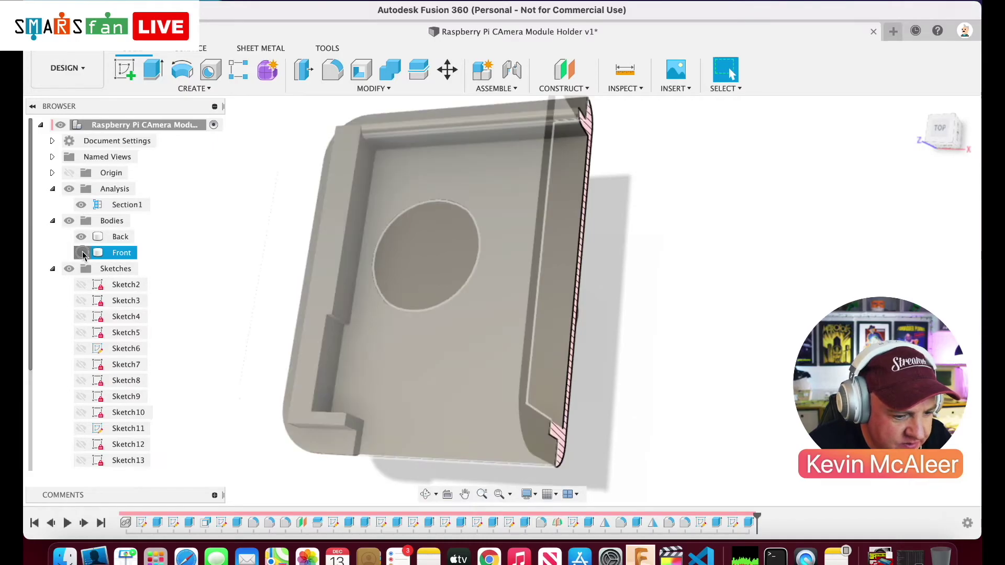
{"action": "left_click", "coordinate": [952, 145]}
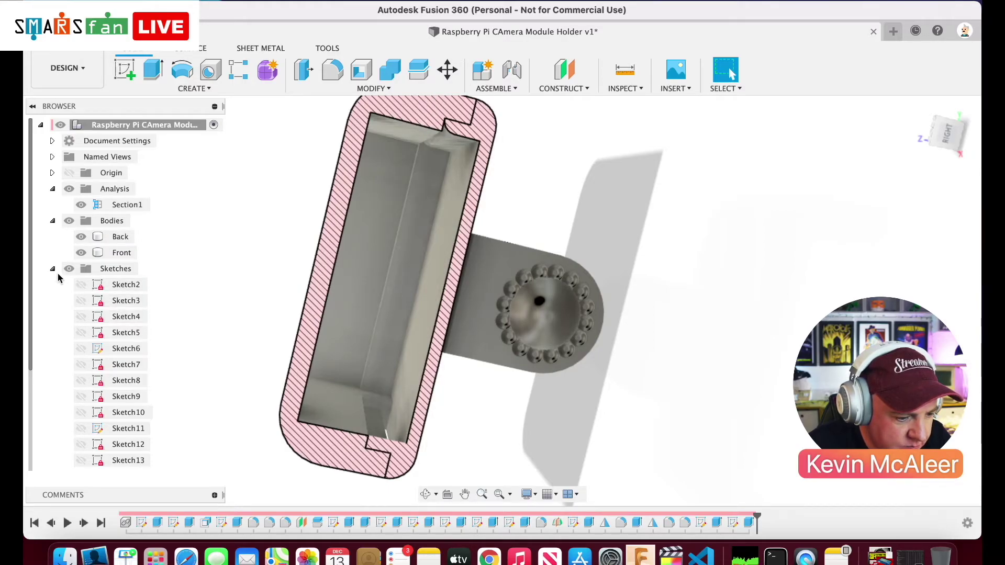
{"action": "left_click", "coordinate": [53, 269]}
{"action": "left_click", "coordinate": [73, 333]}
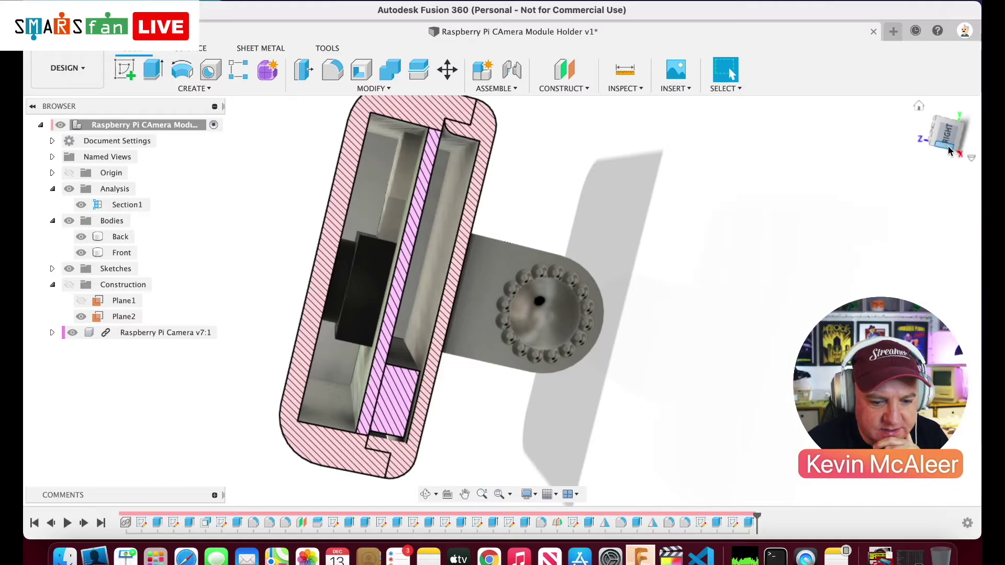
- Inspect the cable slot side of the holder, turn off the Section1 analysis, and return to the home view
{"action": "mouse_move", "coordinate": [941, 152]}
{"action": "left_mouse_down"}
{"action": "mouse_move", "coordinate": [942, 167]}
{"action": "mouse_move", "coordinate": [981, 148]}
{"action": "mouse_move", "coordinate": [48, 146]}
{"action": "mouse_move", "coordinate": [875, 158]}
{"action": "mouse_move", "coordinate": [738, 180]}
{"action": "mouse_move", "coordinate": [709, 158]}
{"action": "mouse_move", "coordinate": [626, 244]}
{"action": "mouse_move", "coordinate": [594, 170]}
{"action": "mouse_move", "coordinate": [564, 171]}
{"action": "mouse_move", "coordinate": [567, 155]}
{"action": "mouse_move", "coordinate": [565, 178]}
{"action": "left_mouse_up"}
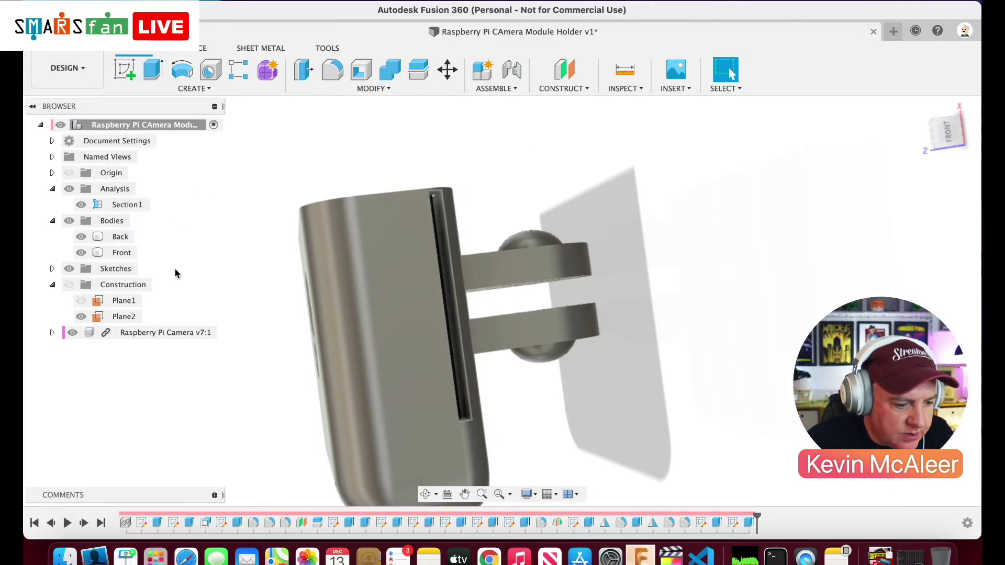
{"action": "left_click", "coordinate": [82, 205]}
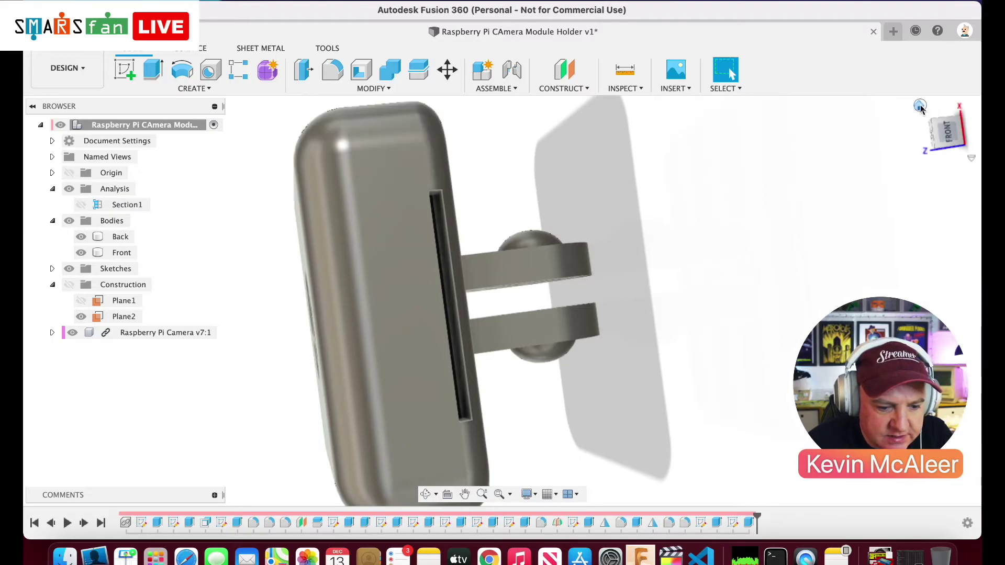
{"action": "left_click", "coordinate": [920, 107]}
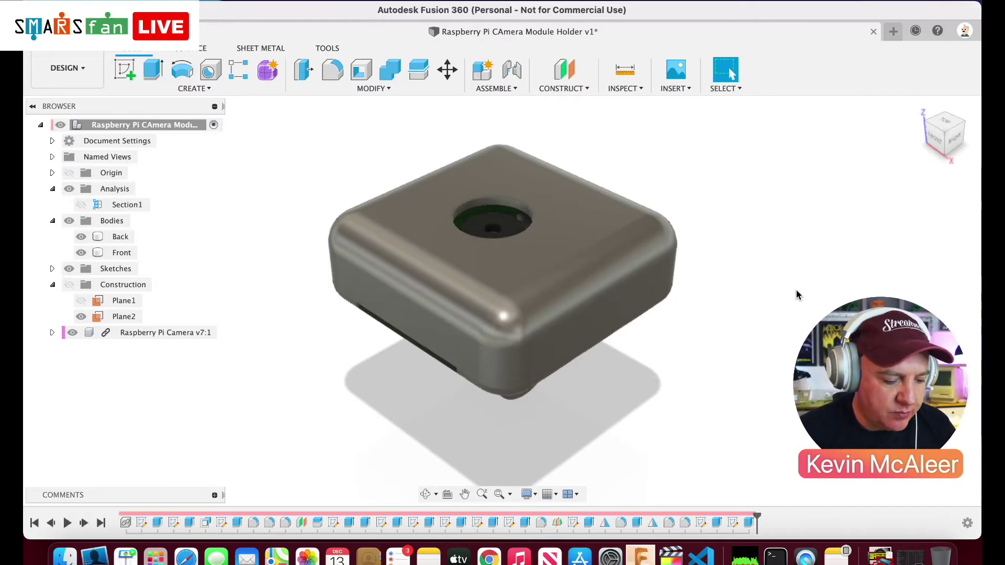
- Search the appearance library for white plastic and apply Plastic - Matte (White) to the Front body
{"action": "key", "text": "a"}
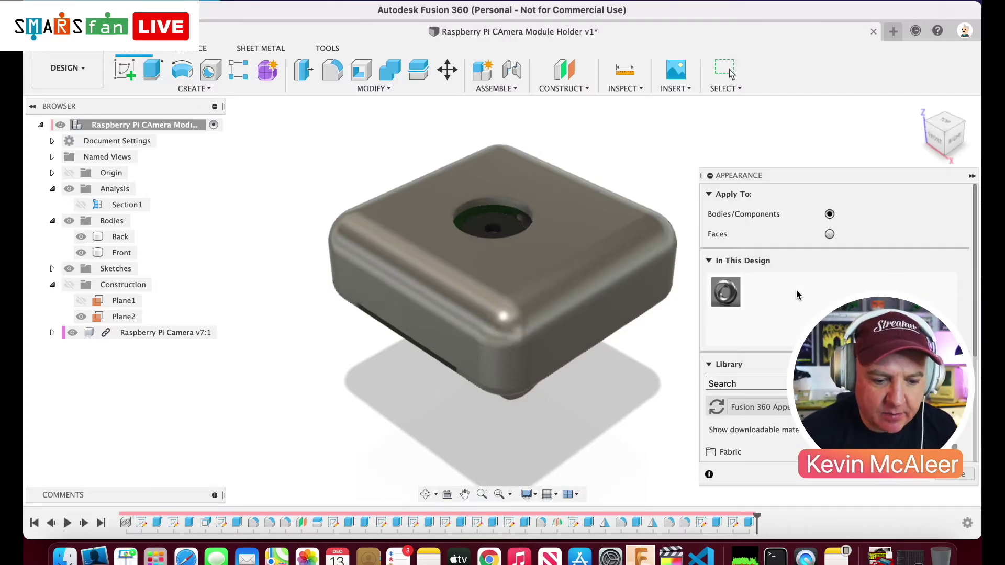
{"action": "left_click", "coordinate": [756, 382]}
{"action": "type", "text": "whi"}
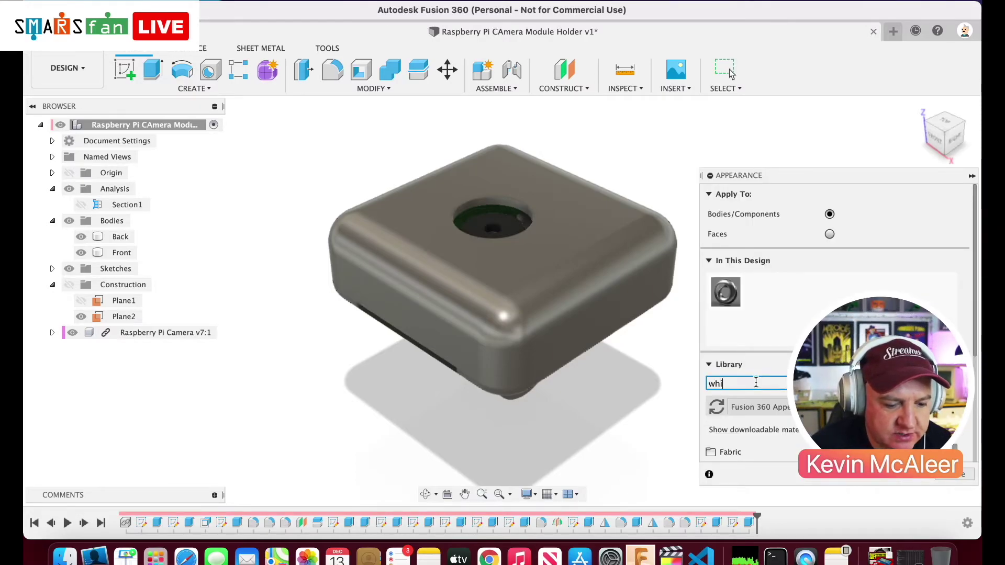
{"action": "type", "text": "te plastic"}
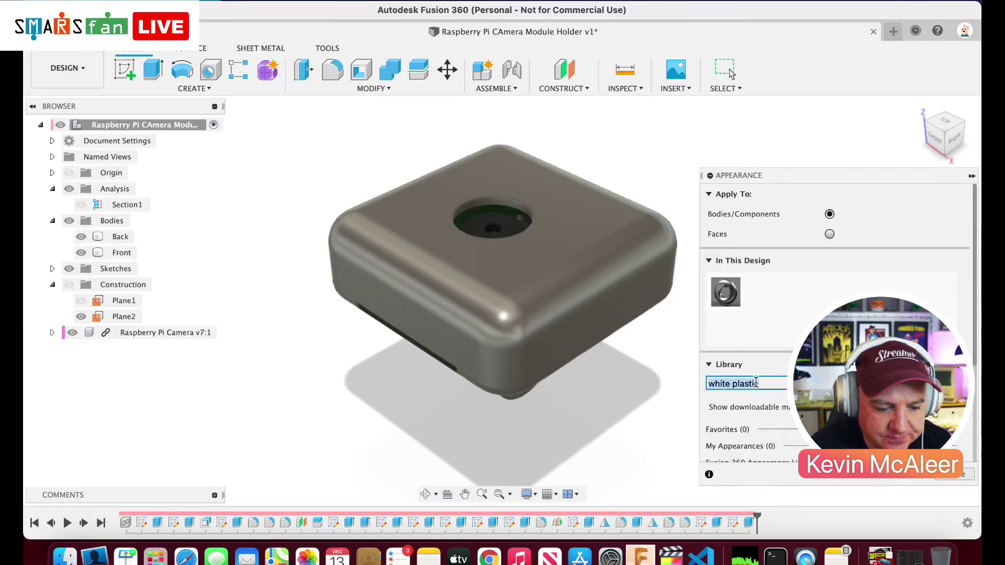
{"action": "key", "text": "Return"}
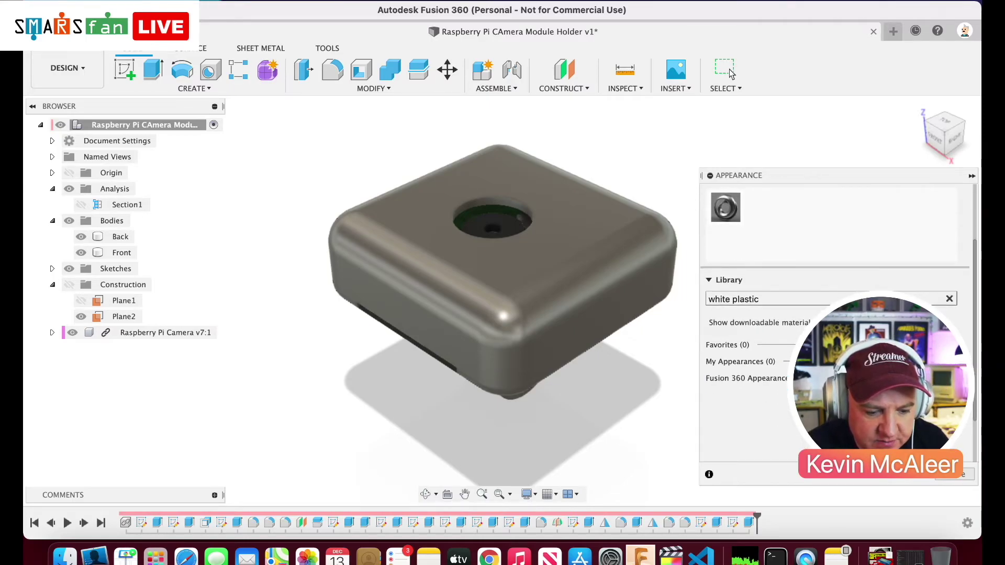
{"action": "left_click", "coordinate": [777, 300]}
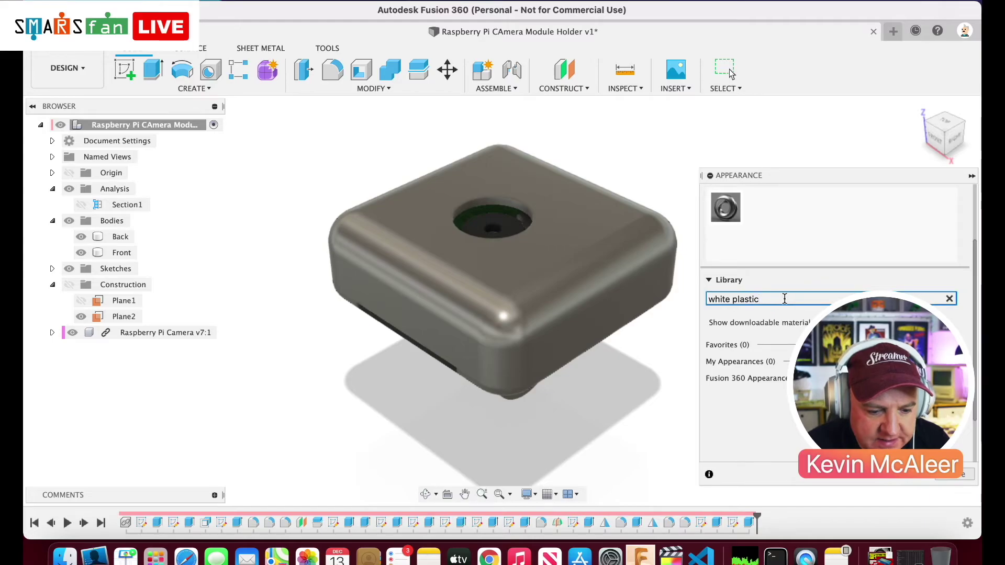
{"action": "left_click_drag", "start_coordinate": [785, 299], "coordinate": [682, 301]}
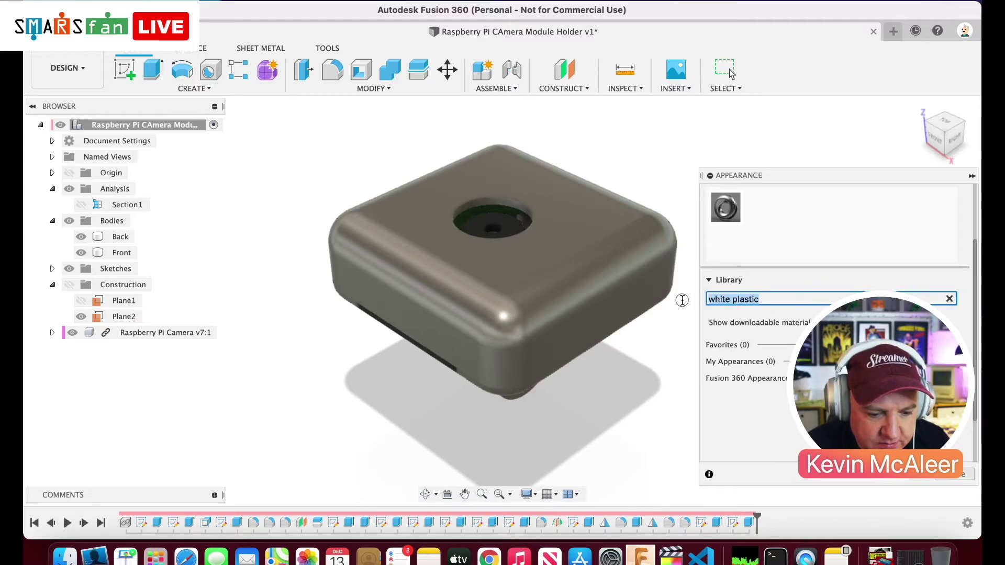
{"action": "left_click", "coordinate": [757, 380]}
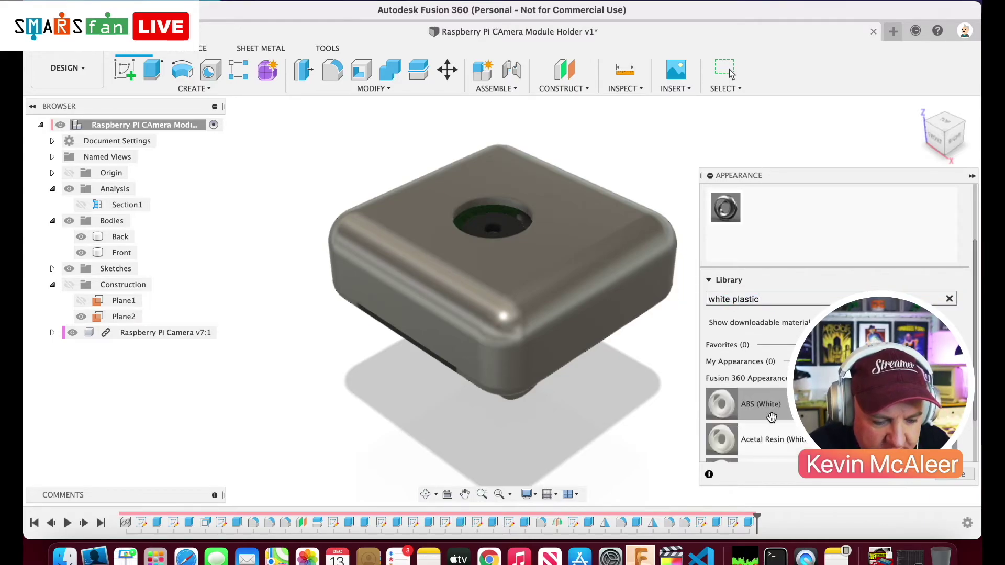
{"action": "scroll", "coordinate": [768, 410], "scroll_direction": "down", "scroll_amount": 3}
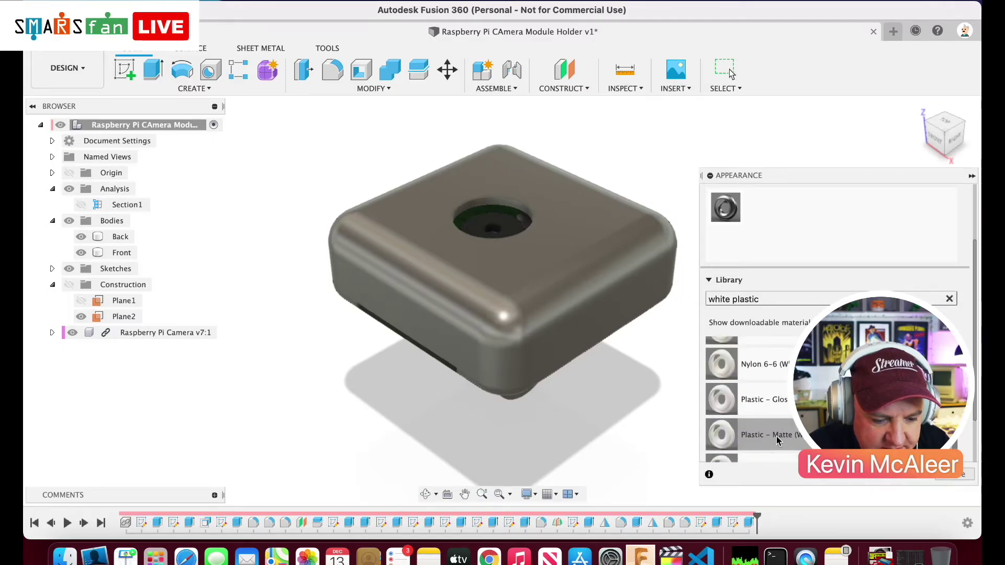
{"action": "left_click_drag", "start_coordinate": [784, 438], "coordinate": [554, 271]}
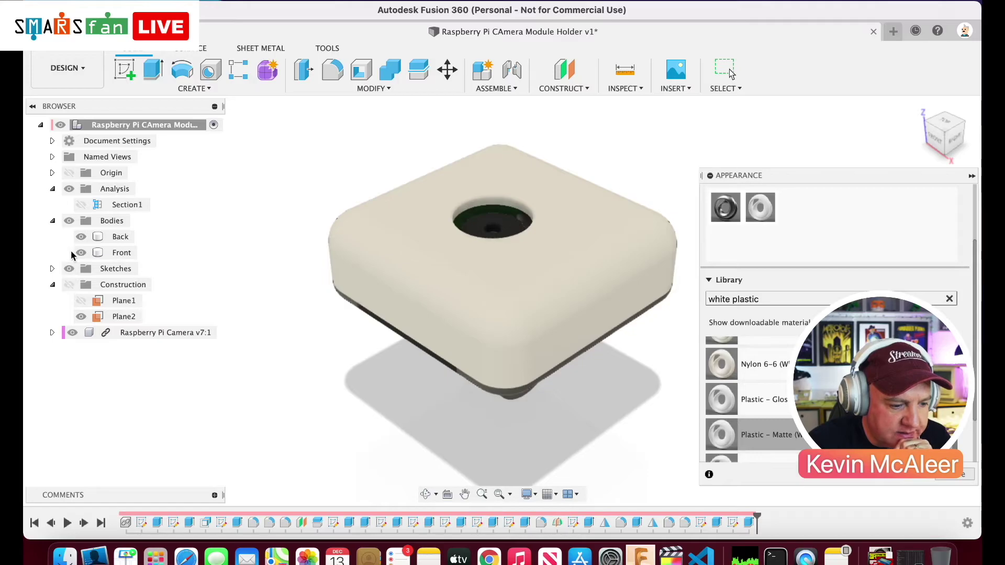
- Hide the Front body, search the appearance library for yellow plastic, and apply Plastic - Matte (Yellow) to the Back body
{"action": "left_click", "coordinate": [81, 253]}
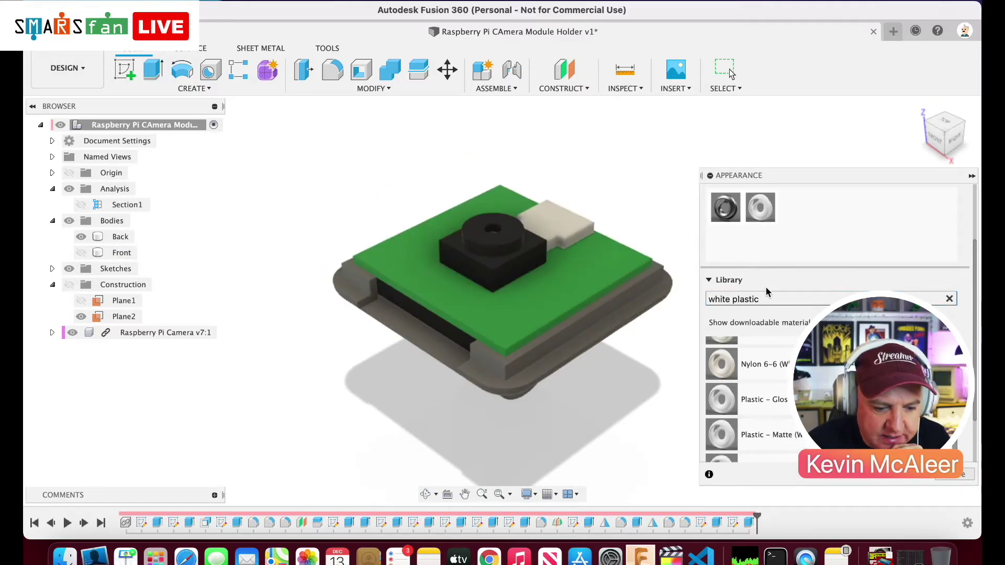
{"action": "double_click", "coordinate": [725, 300]}
{"action": "type", "text": "yell"}
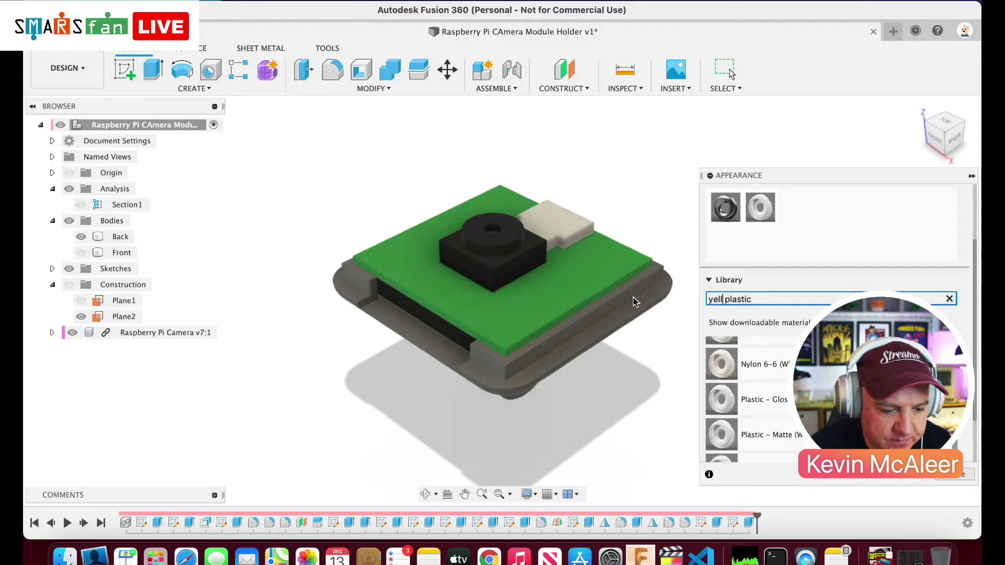
{"action": "key", "text": "Escape"}
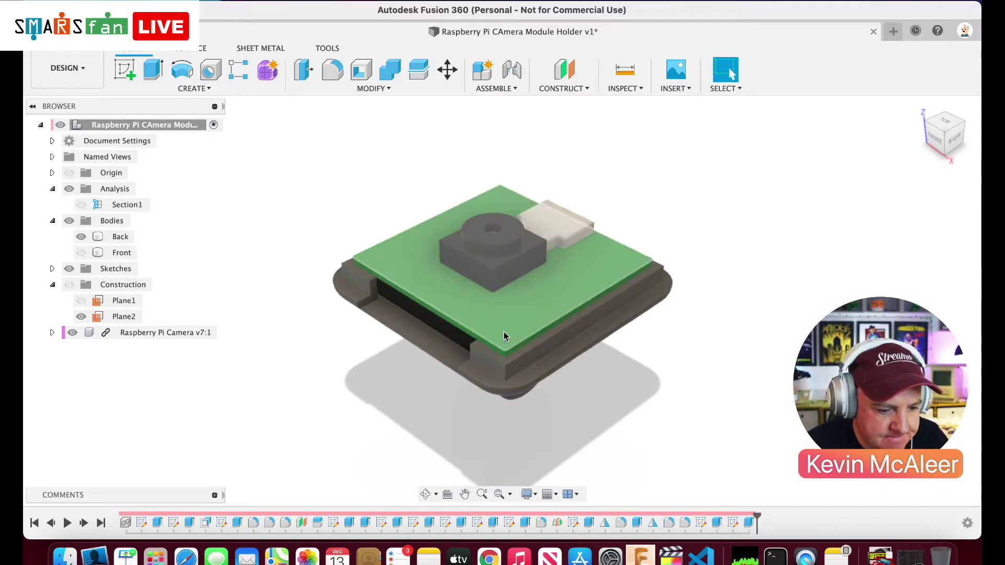
{"action": "key", "text": "a"}
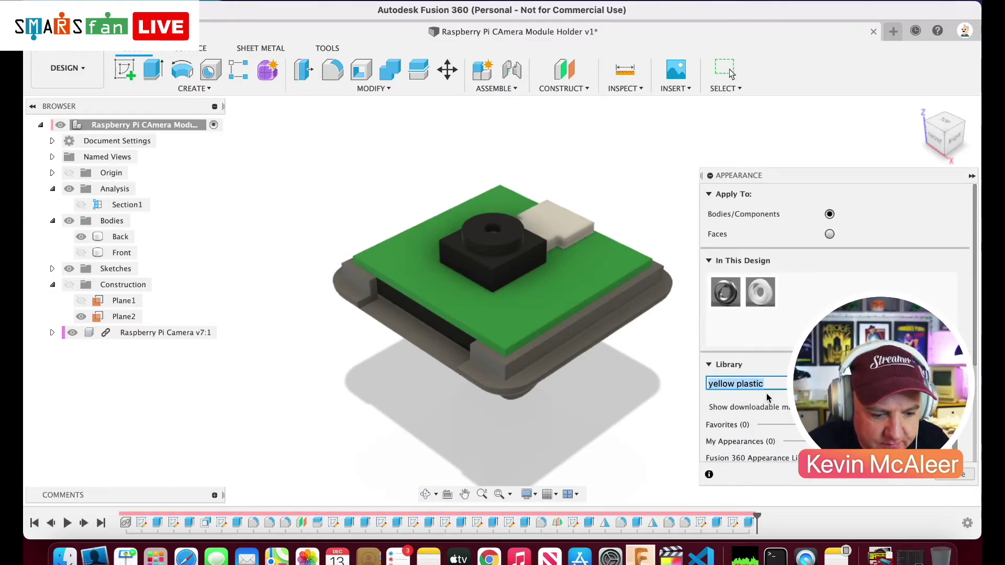
{"action": "scroll", "coordinate": [766, 393], "scroll_direction": "down", "scroll_amount": 3}
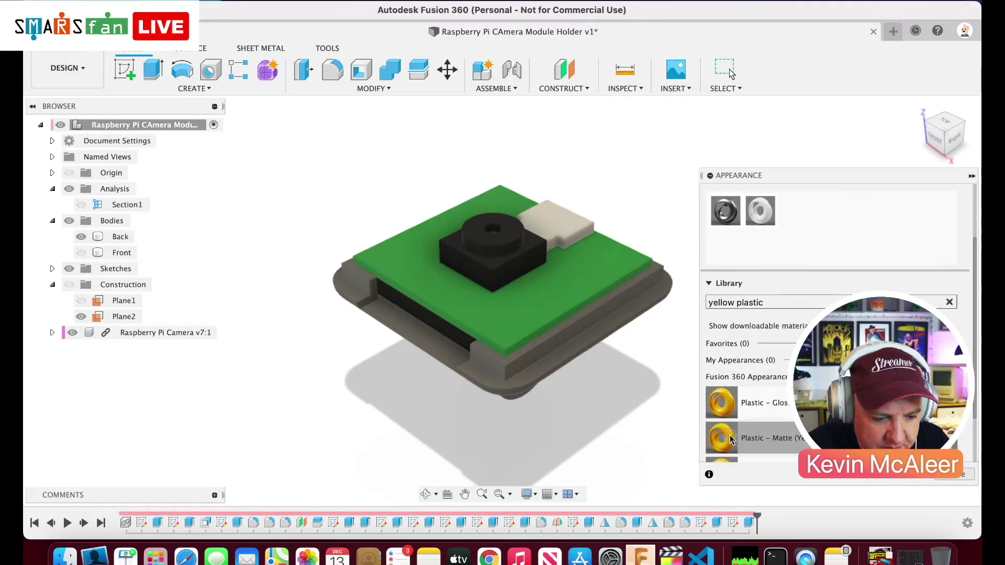
{"action": "left_click_drag", "start_coordinate": [732, 438], "coordinate": [560, 362]}
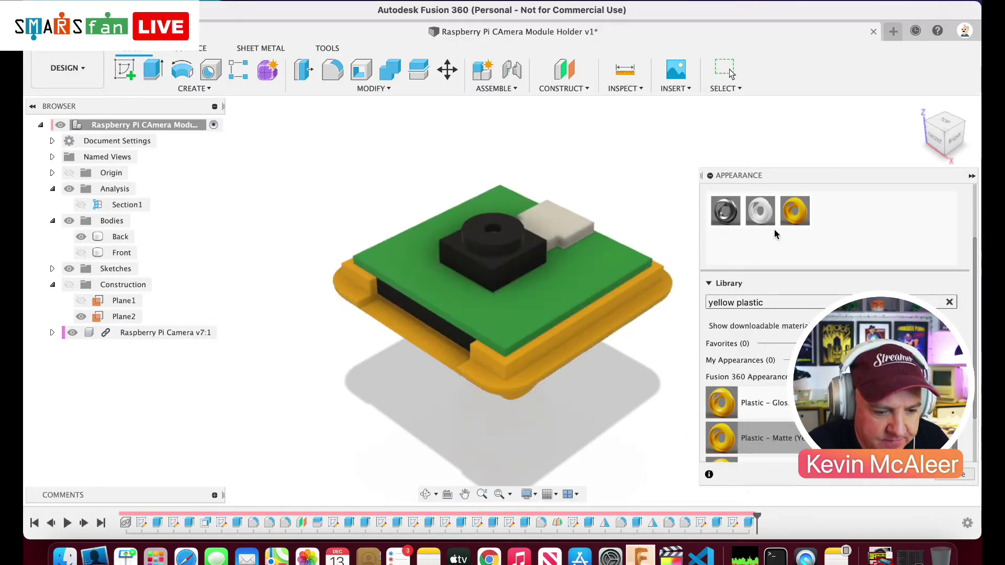
{"action": "left_click", "coordinate": [972, 176]}
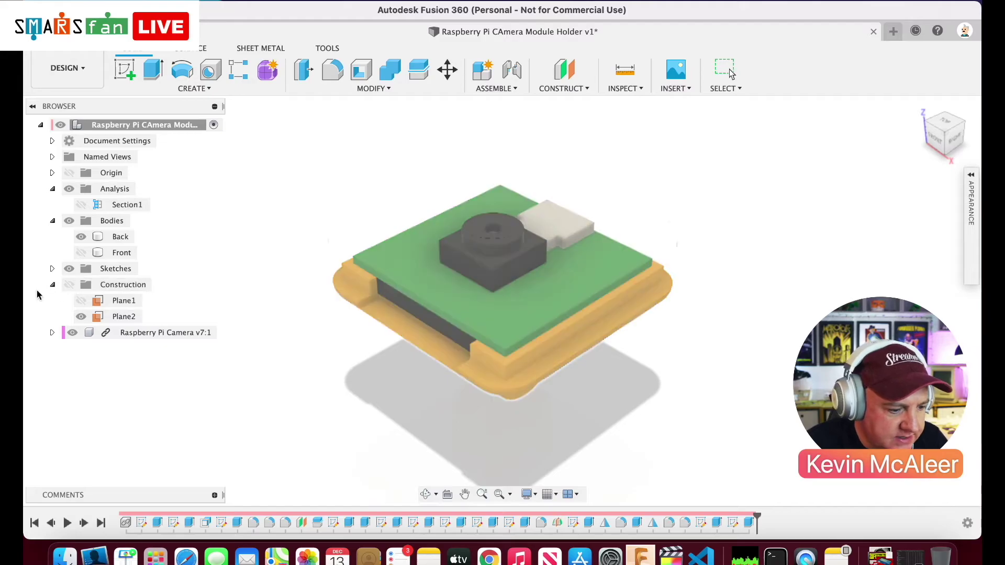
- Show the Front body and inspect the coloured holder from a low front angle
{"action": "left_click", "coordinate": [81, 253]}
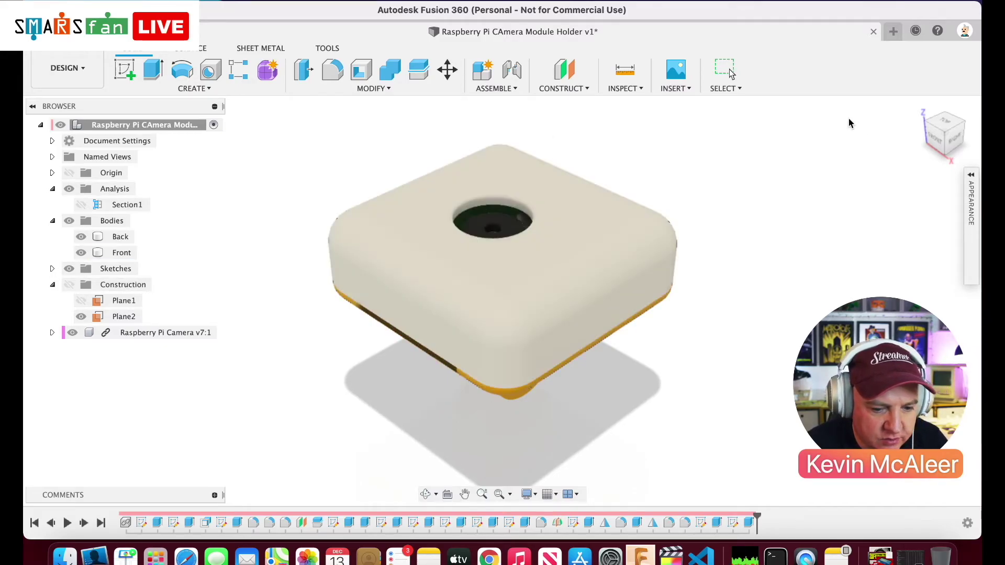
{"action": "left_click_drag", "start_coordinate": [947, 132], "coordinate": [981, 109]}
{"action": "left_click", "coordinate": [496, 225]}
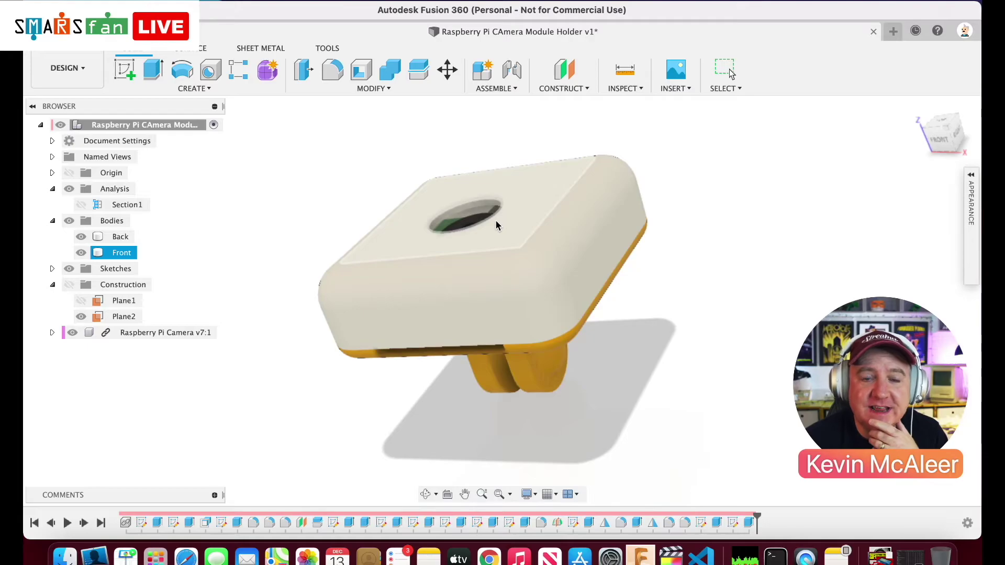
{"action": "left_click", "coordinate": [243, 254]}
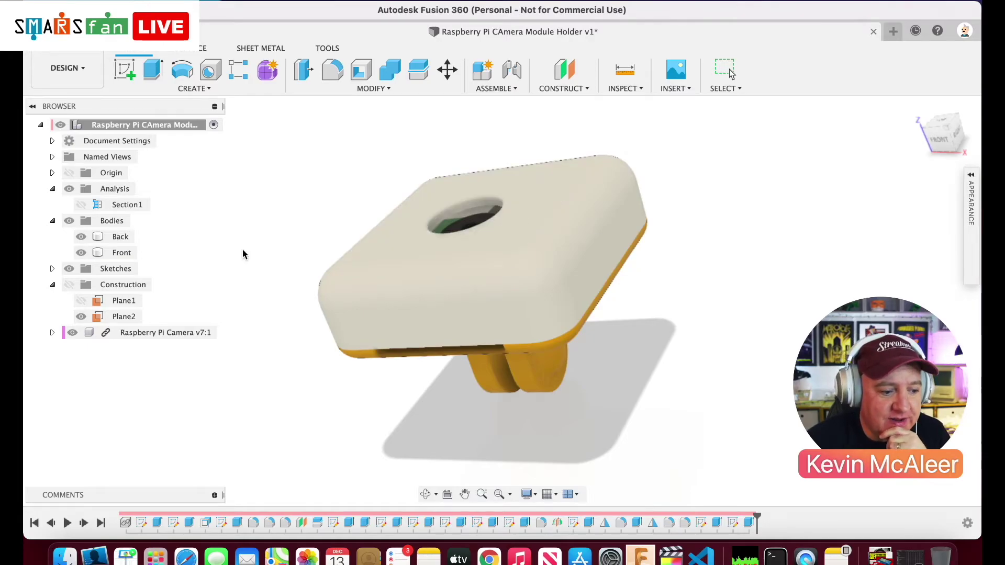
- Hide the Front body and save the Back body as the binary STL file Back.stl in the Quad Build along folder
{"action": "left_click", "coordinate": [122, 240]}
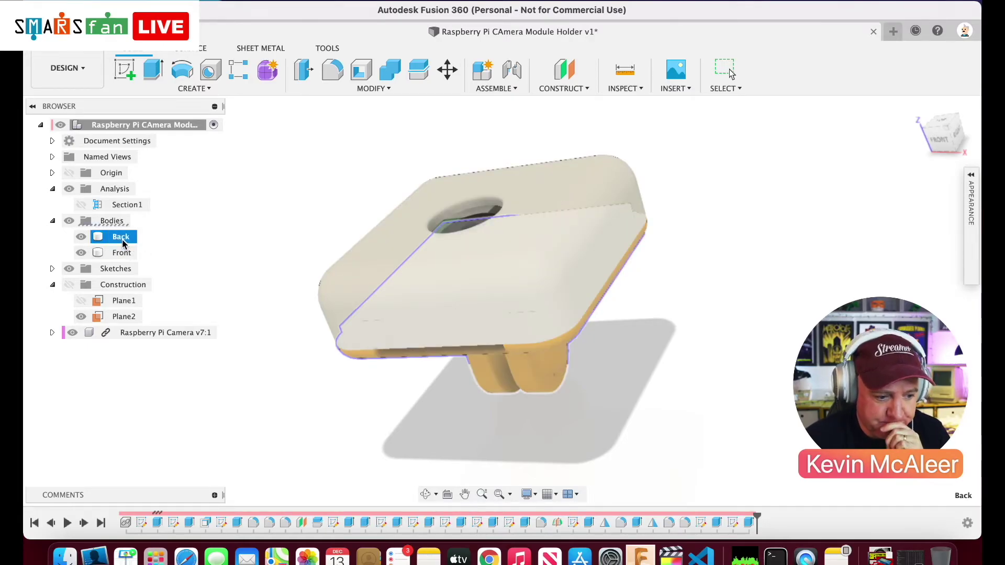
{"action": "right_click", "coordinate": [121, 240]}
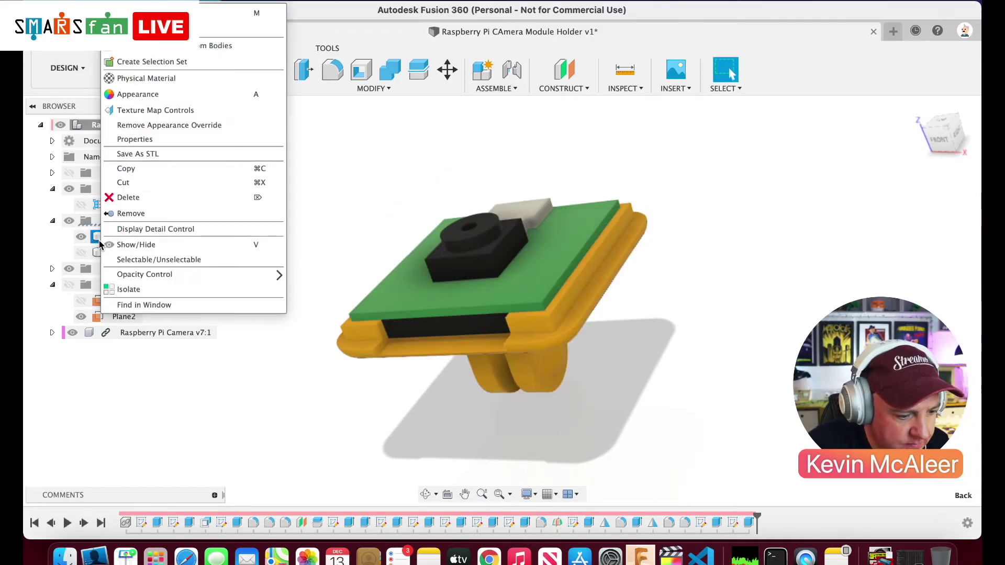
{"action": "left_click", "coordinate": [143, 156]}
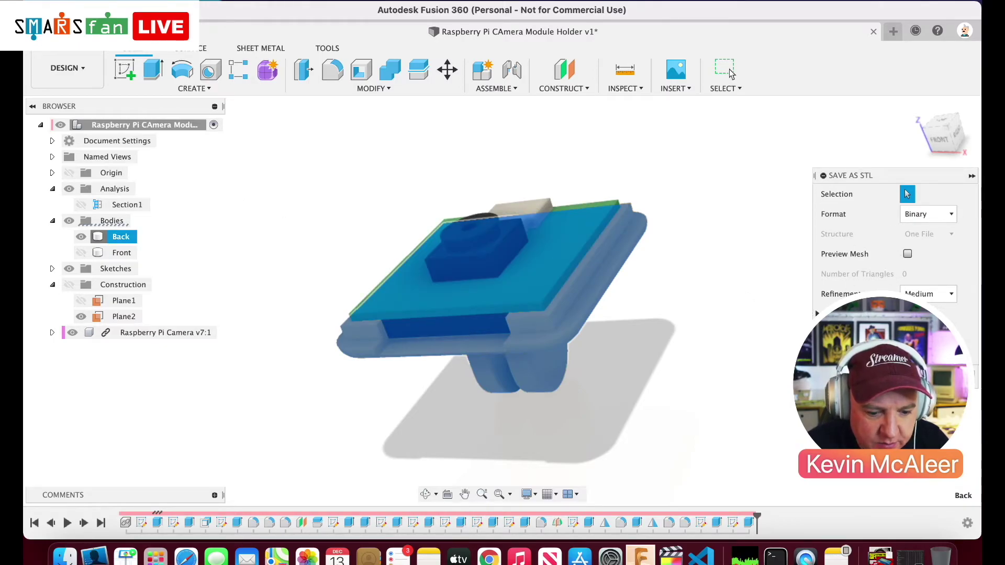
{"action": "left_click", "coordinate": [918, 377]}
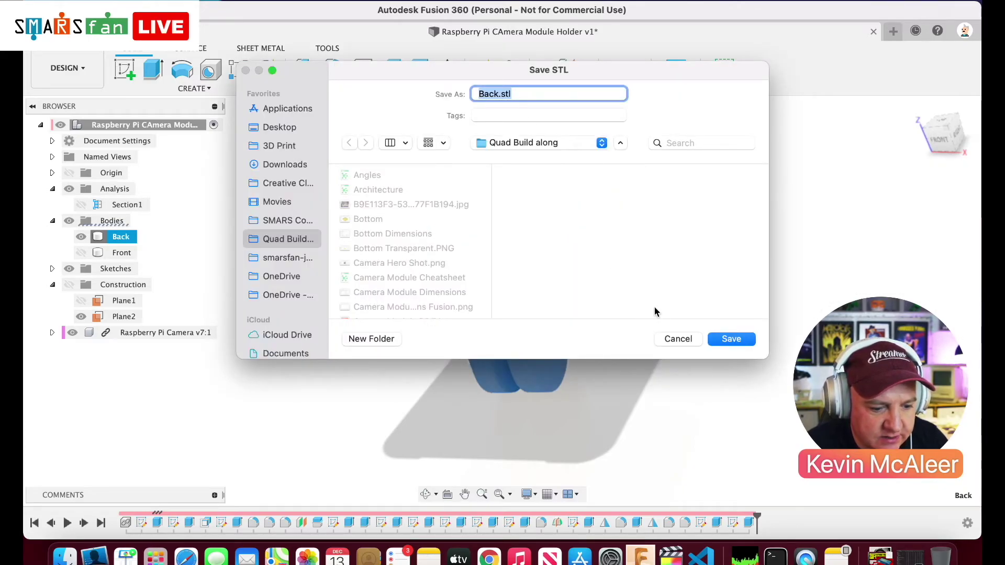
{"action": "left_click", "coordinate": [732, 339]}
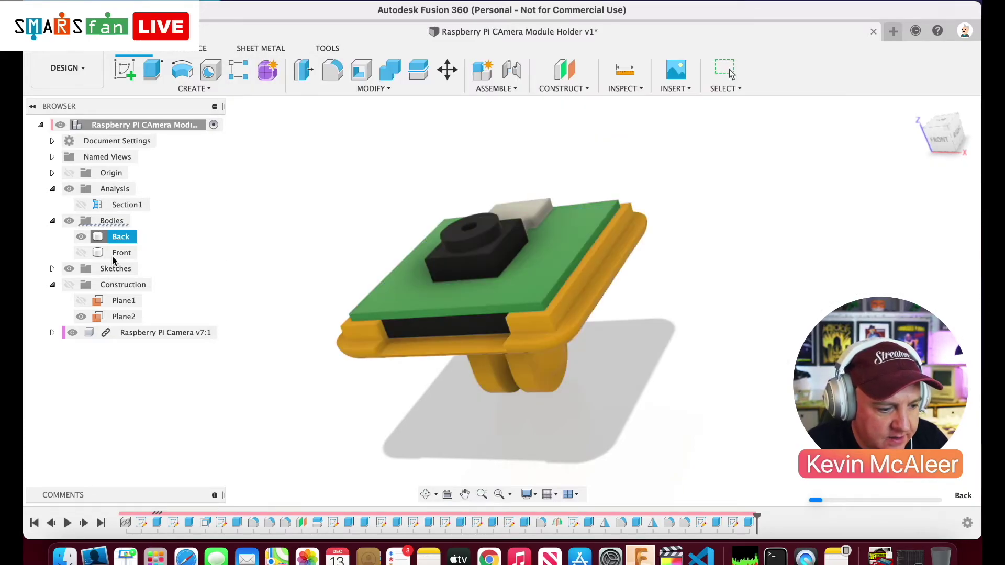
- Show the Front body and save it as the binary STL file Front.stl with medium refinement
{"action": "left_click", "coordinate": [90, 252]}
{"action": "left_click", "coordinate": [82, 252]}
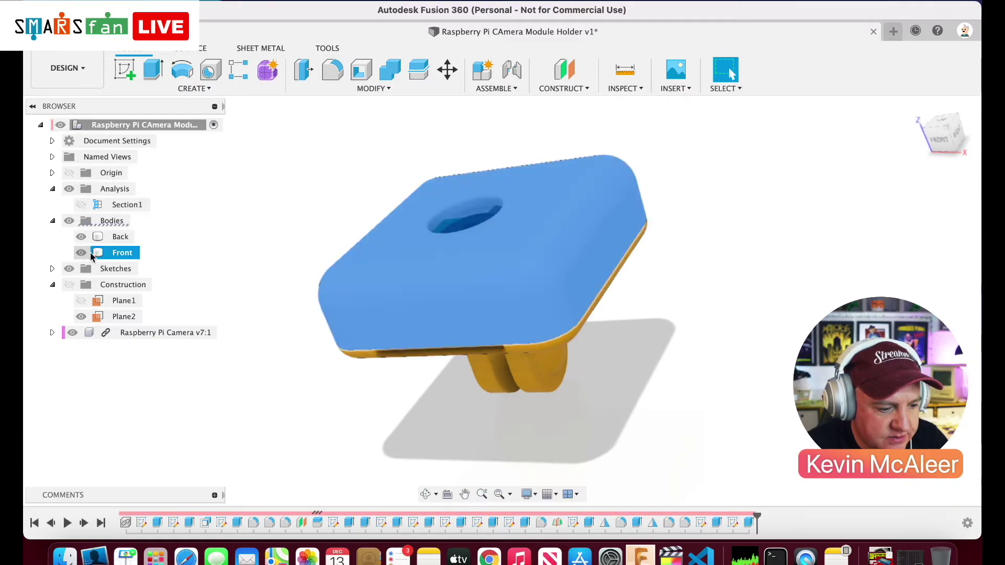
{"action": "right_click", "coordinate": [116, 253]}
{"action": "left_click", "coordinate": [168, 154]}
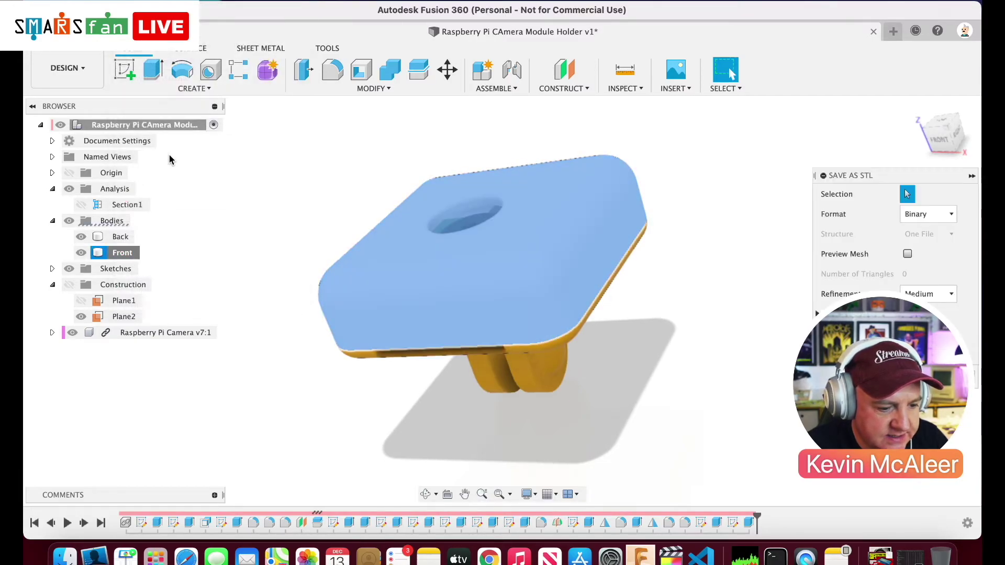
{"action": "left_click", "coordinate": [917, 377]}
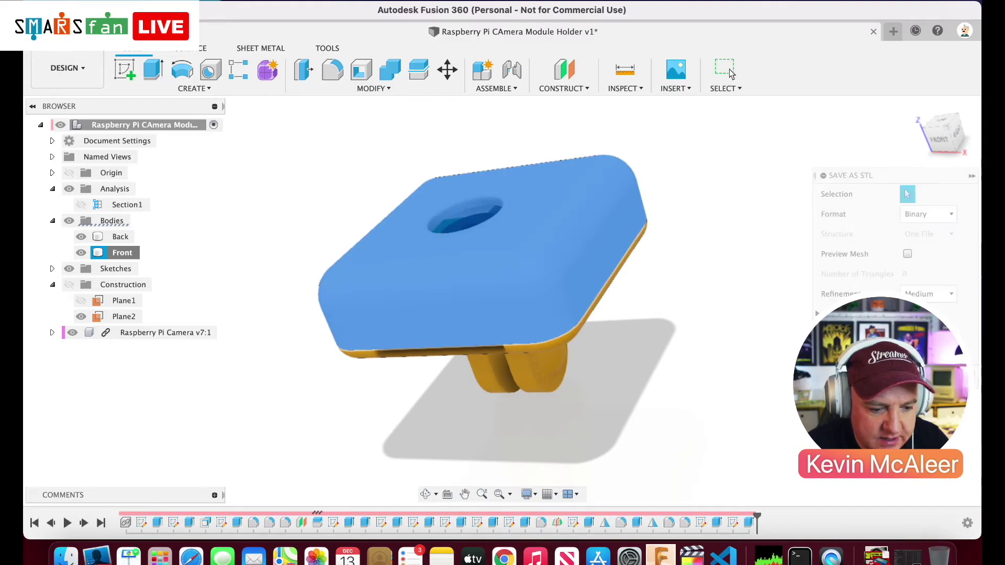
{"action": "left_click", "coordinate": [734, 343]}
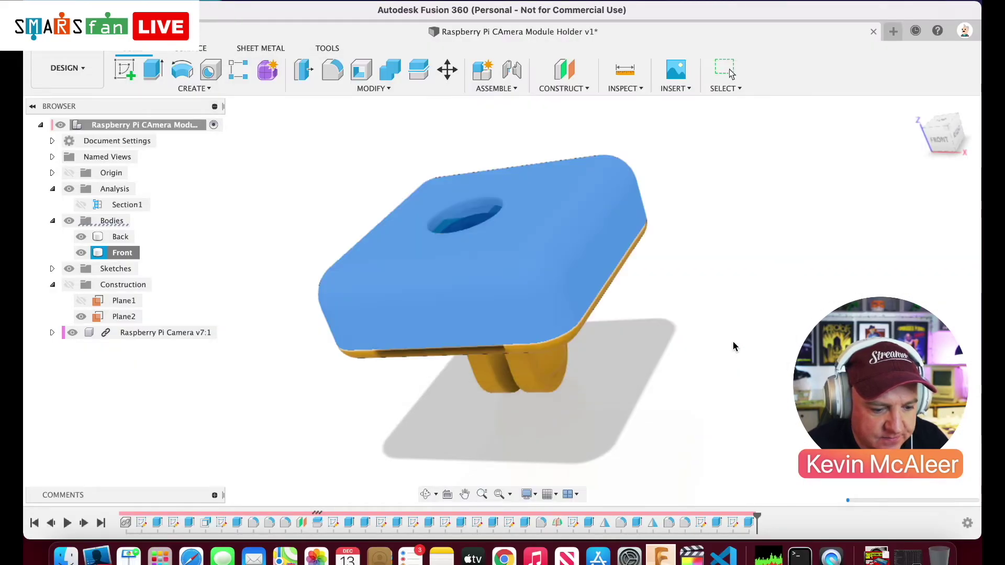
- Switch to Finder, open the Quad Build along folder, and list its files with the most recently modified first
{"action": "left_click", "coordinate": [66, 556]}
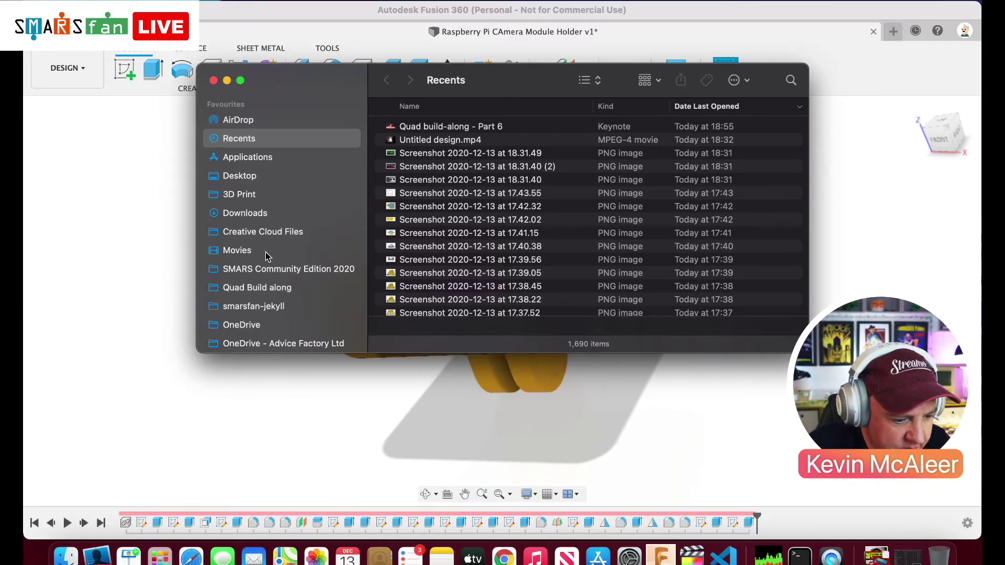
{"action": "left_click", "coordinate": [265, 287]}
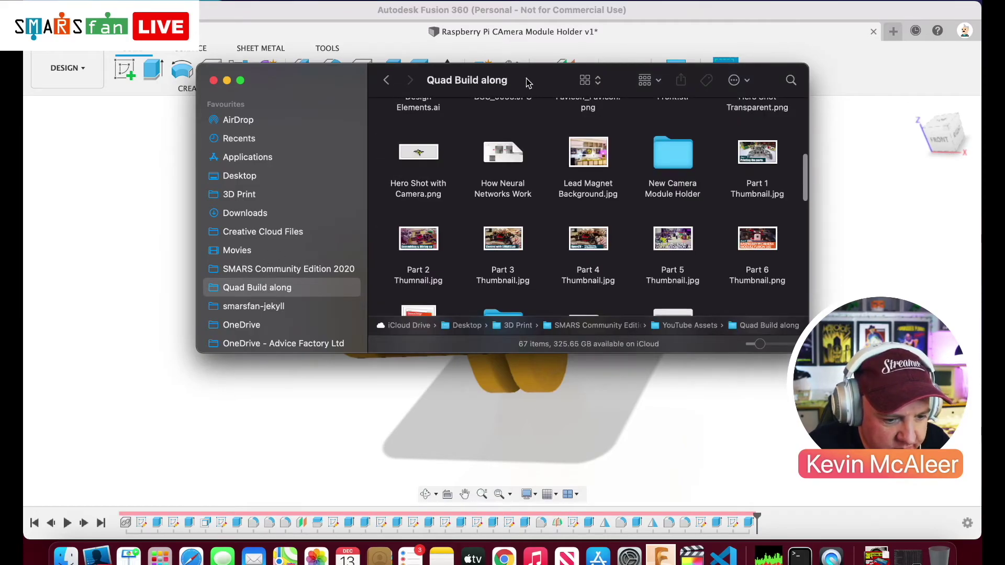
{"action": "left_click", "coordinate": [587, 83]}
{"action": "left_click", "coordinate": [594, 98]}
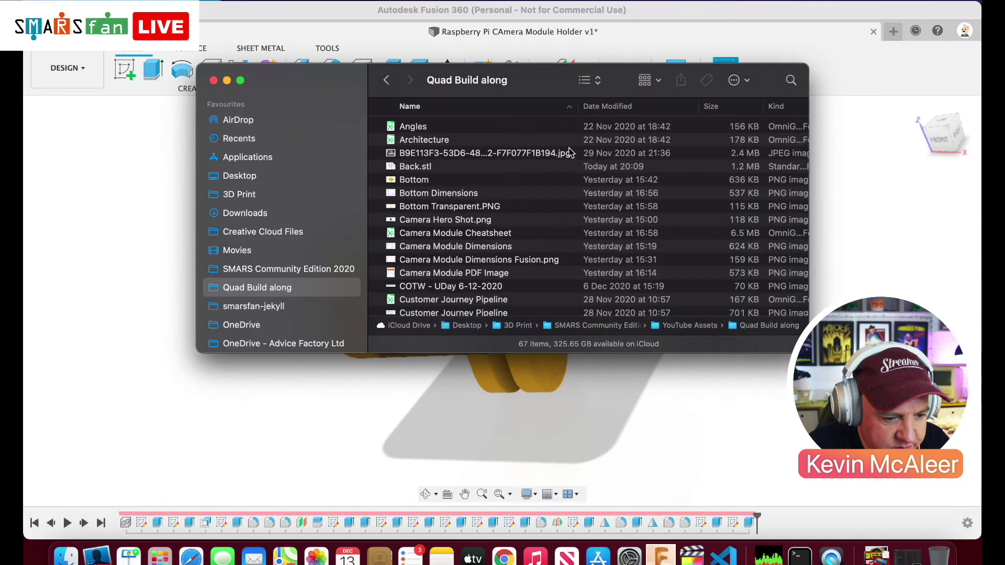
{"action": "left_click", "coordinate": [675, 105]}
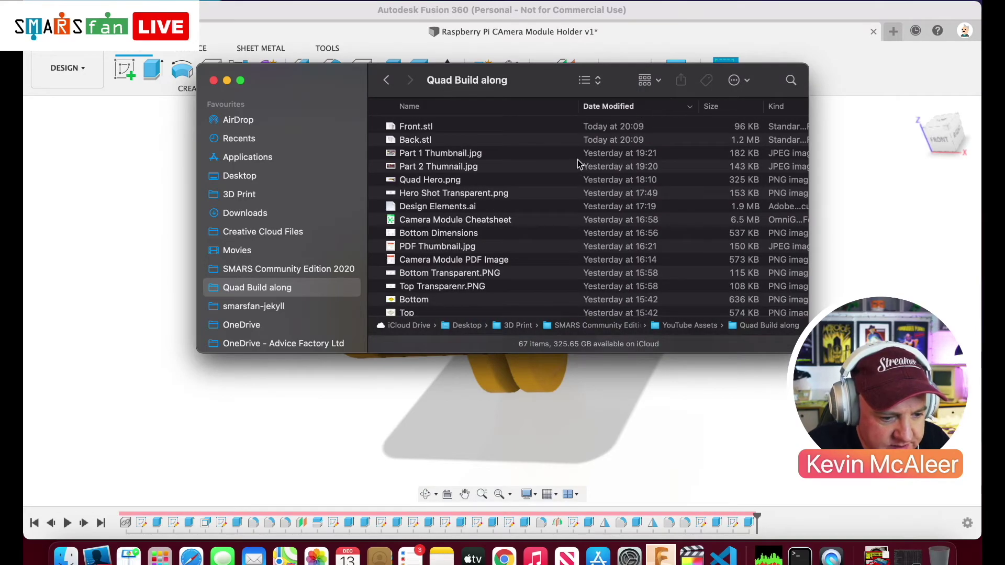
- Preview the exported Front.stl and Back.stl files one after the other
{"action": "left_click", "coordinate": [445, 134]}
{"action": "key", "text": "space"}
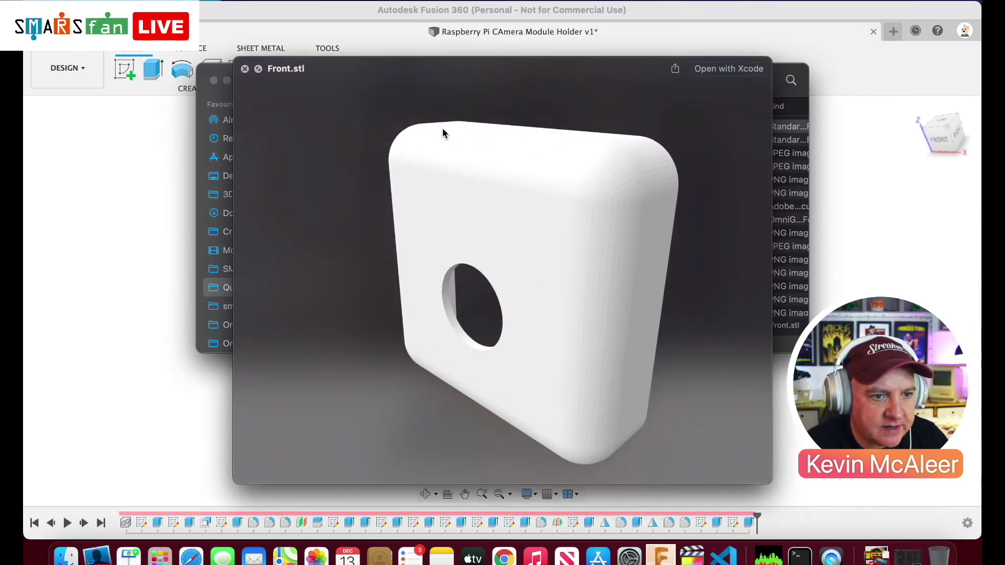
{"action": "key", "text": "space"}
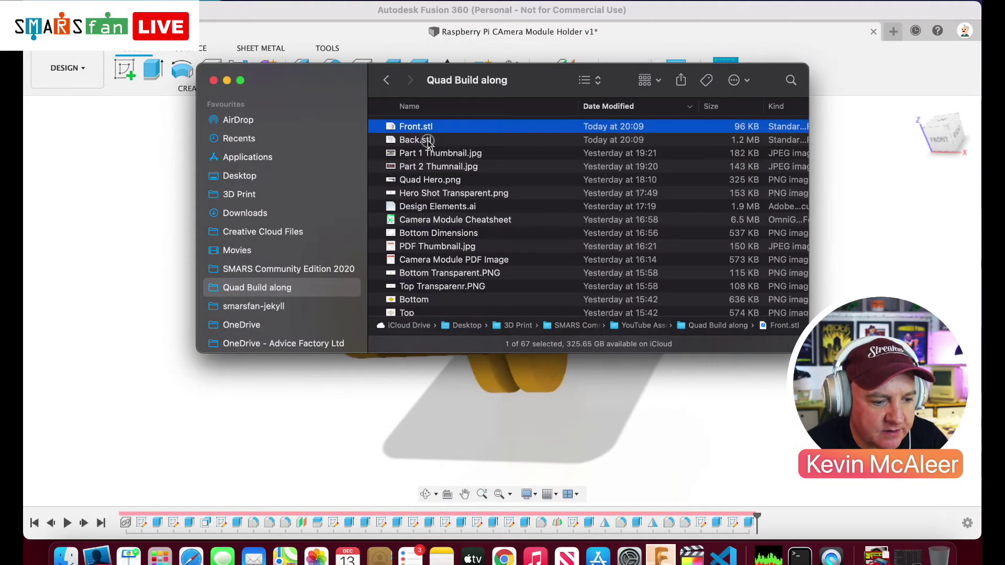
{"action": "left_click", "coordinate": [429, 142]}
{"action": "key", "text": "space"}
{"action": "key", "text": "space"}
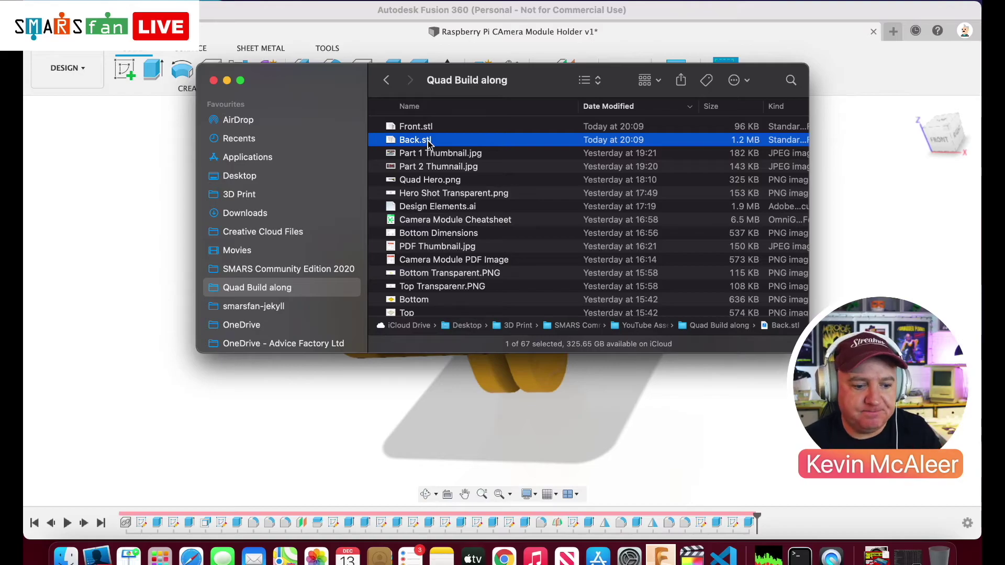
- Close the Finder window, show the Section1 analysis in Fusion 360, and examine the holder's cross-section from the right side
{"action": "left_click", "coordinate": [214, 80]}
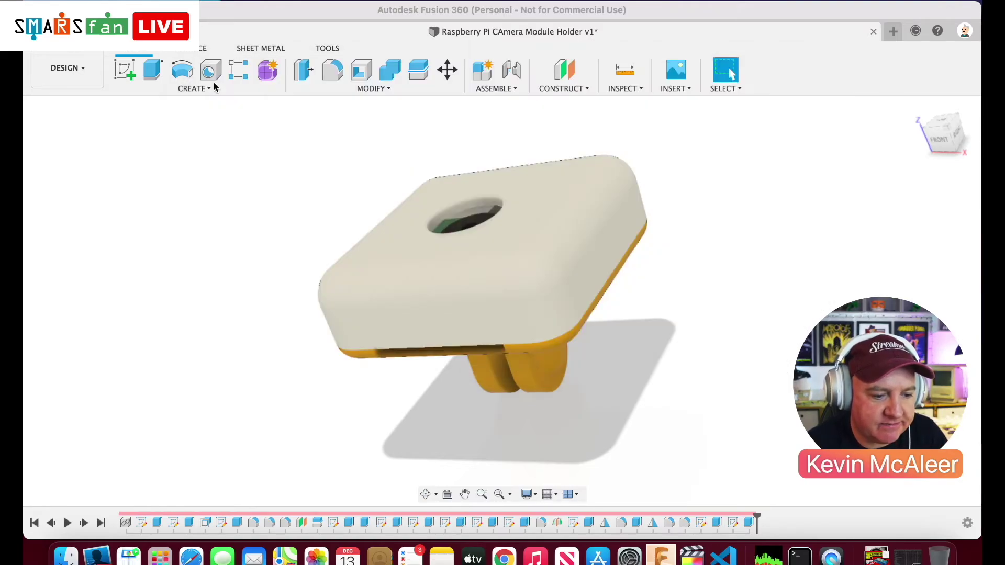
{"action": "left_click", "coordinate": [226, 248]}
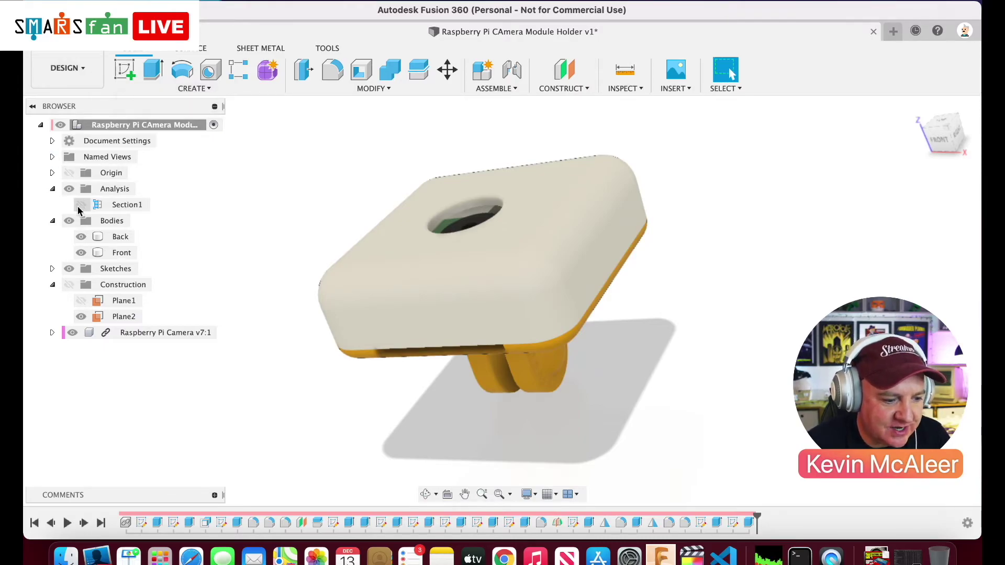
{"action": "left_click", "coordinate": [81, 206]}
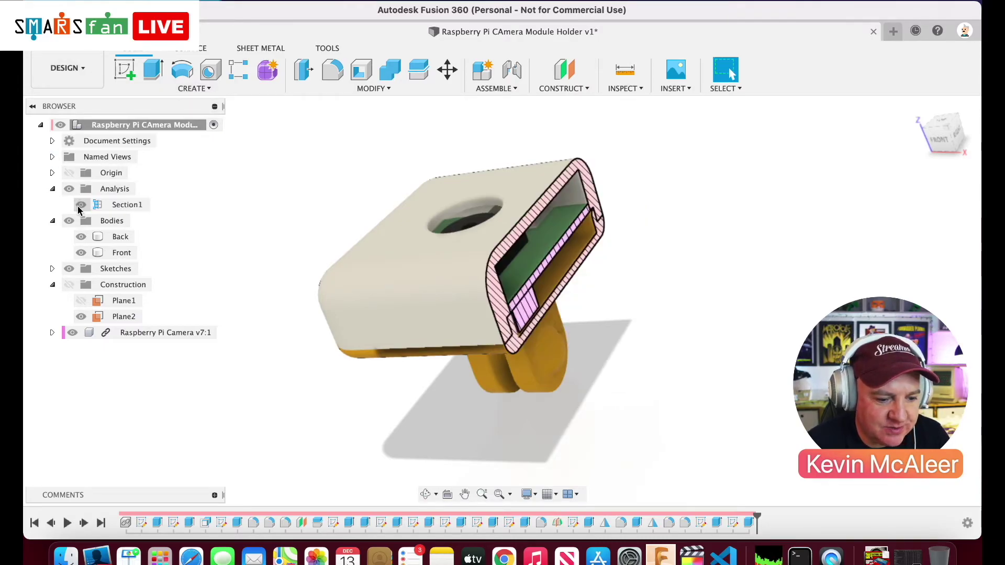
{"action": "left_click", "coordinate": [947, 134]}
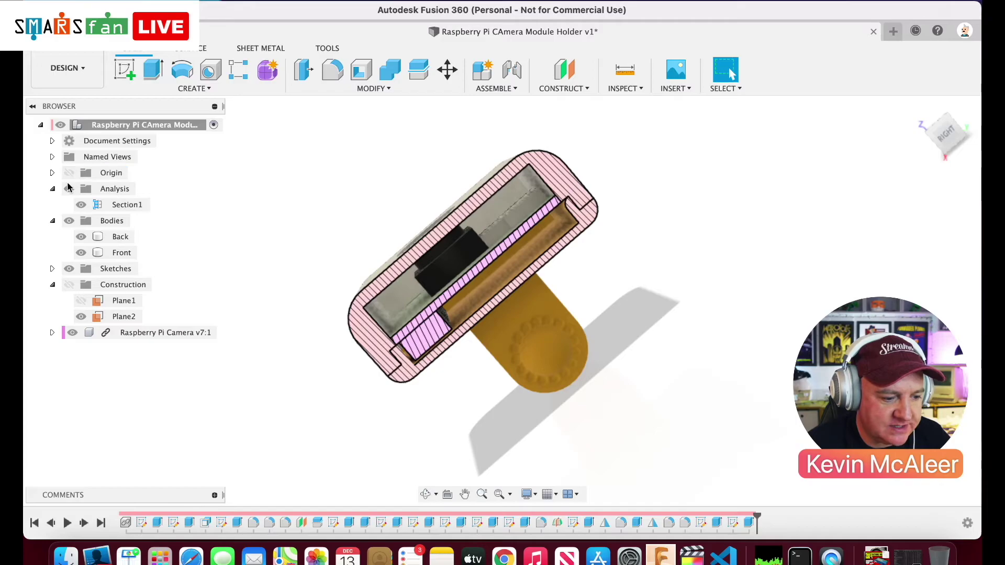
- Hide the Section1 analysis and save the Raspberry Pi camera module holder design
{"action": "left_click", "coordinate": [82, 207]}
{"action": "left_click", "coordinate": [83, 205]}
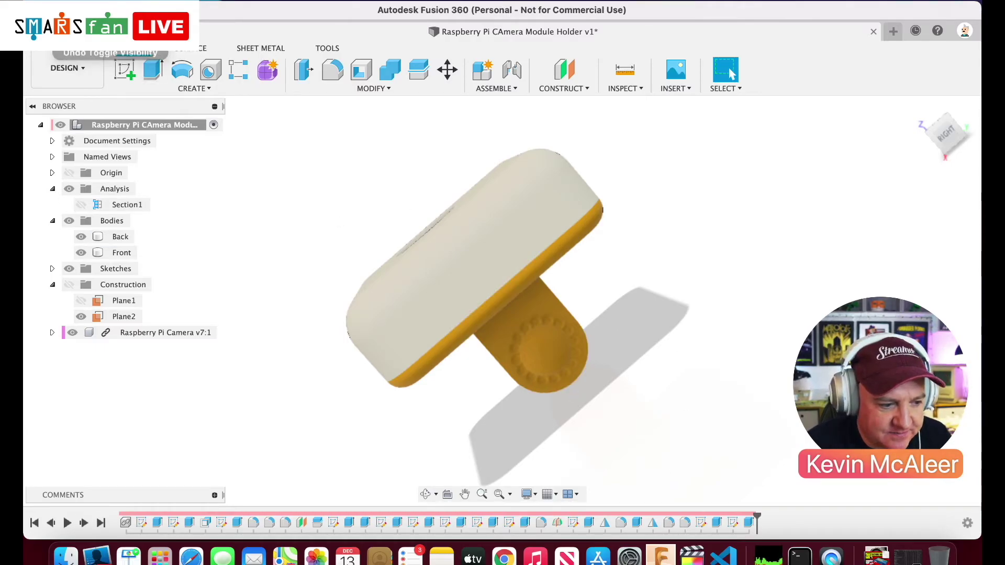
{"action": "key", "text": "super+s"}
{"action": "left_click", "coordinate": [512, 291]}
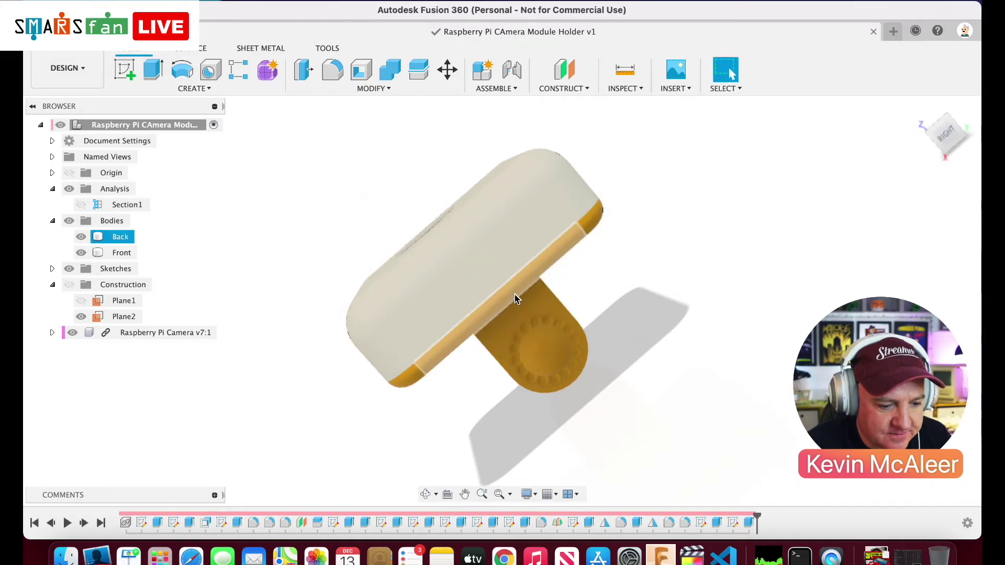
- Switch to the slide presentation and advance it to the "Save as an STL" slide
{"action": "left_click", "coordinate": [129, 559]}
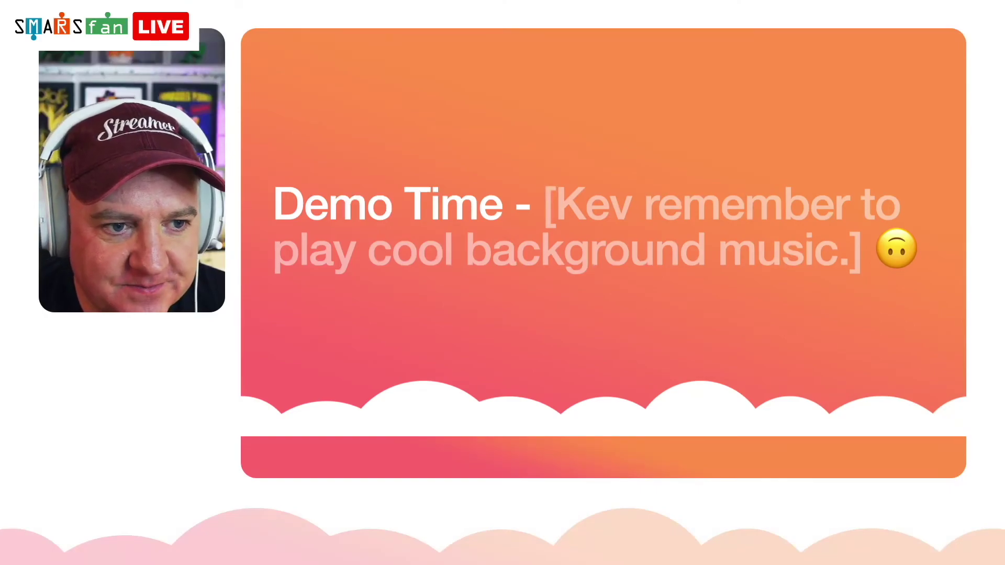
{"action": "key", "text": "Right"}
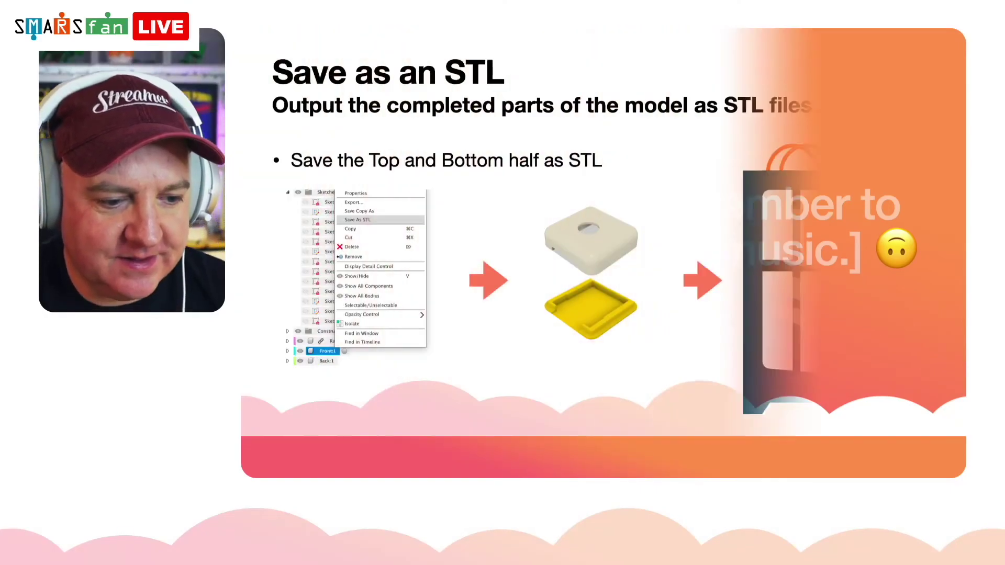